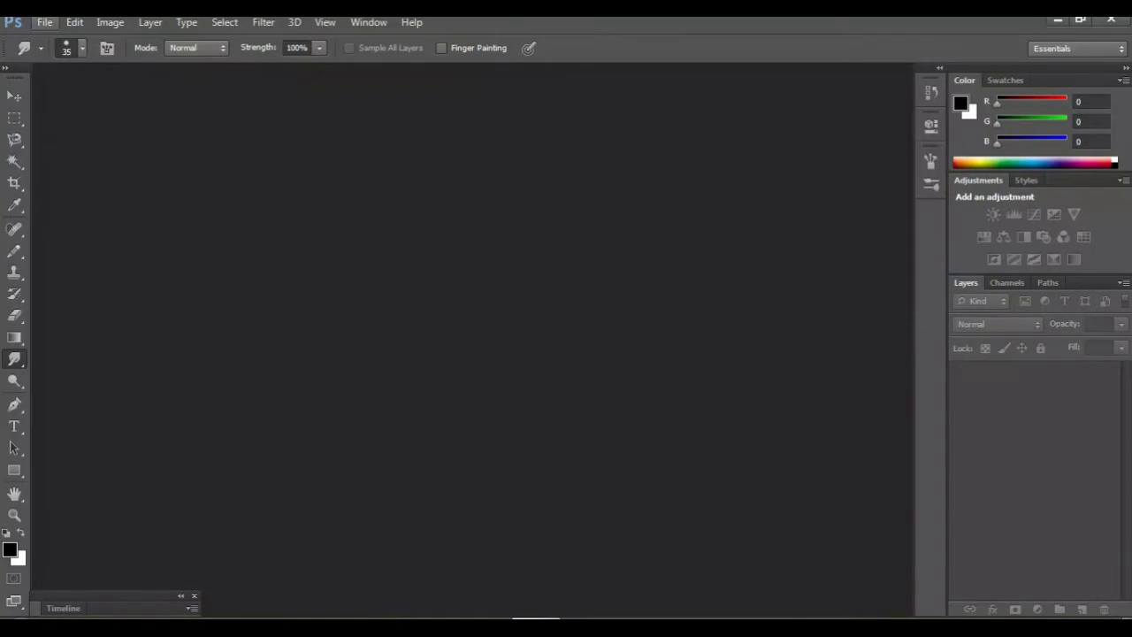
- Open the portrait photo 4656846.jpg of the woman in a green saree
left_click(44, 22)
left_click(62, 56)
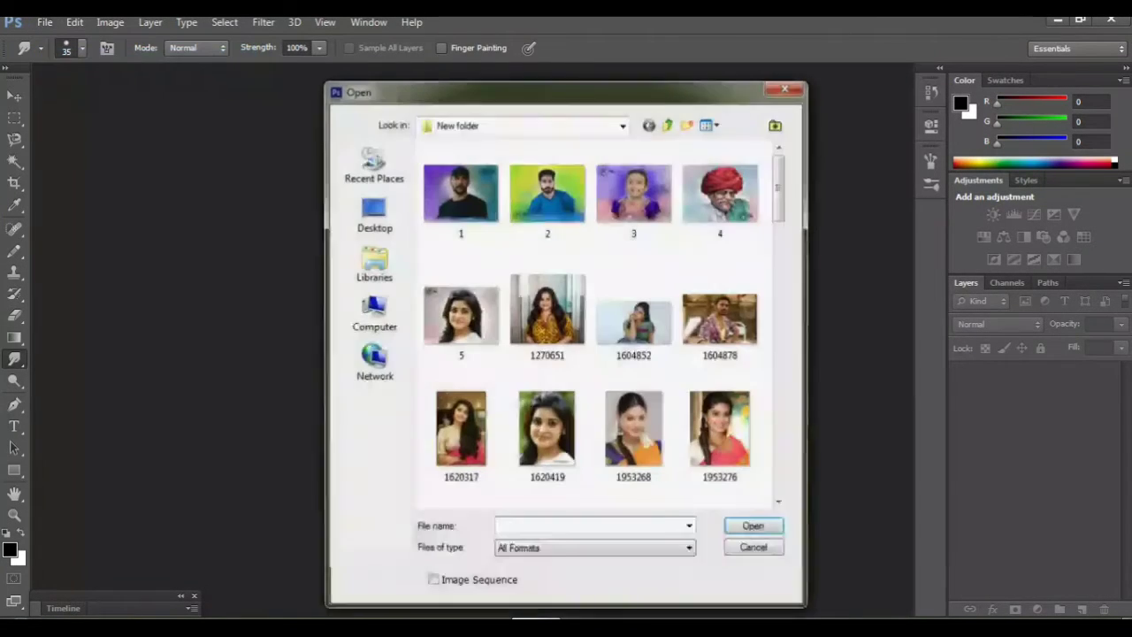
left_click(718, 317)
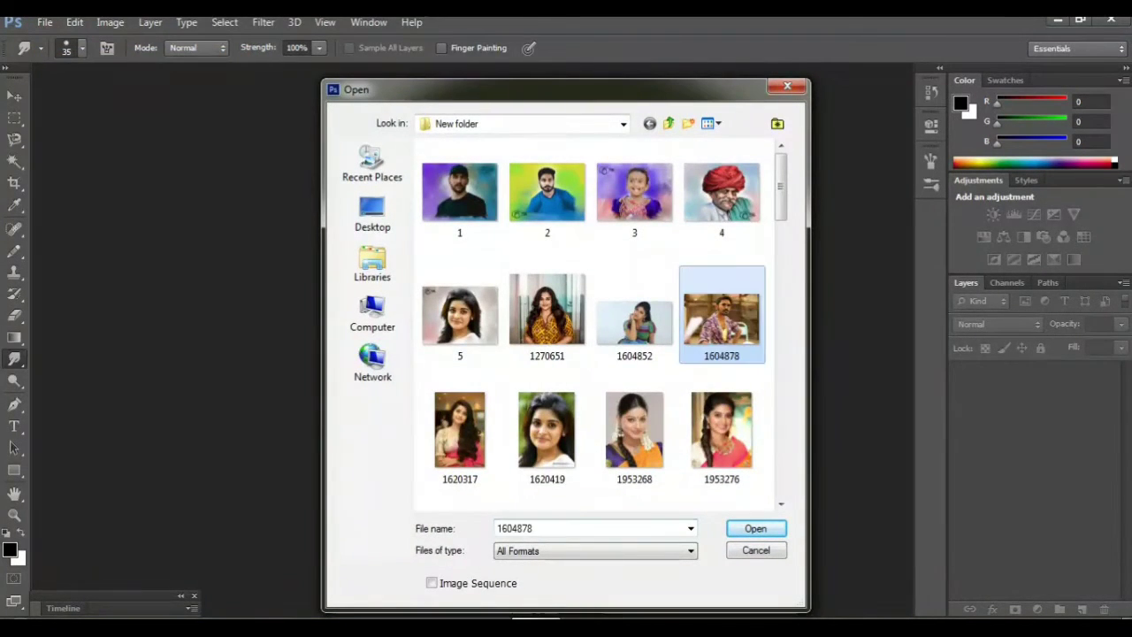
scroll(546, 425, "down", 1)
scroll(547, 424, "down", 2)
left_click(547, 442)
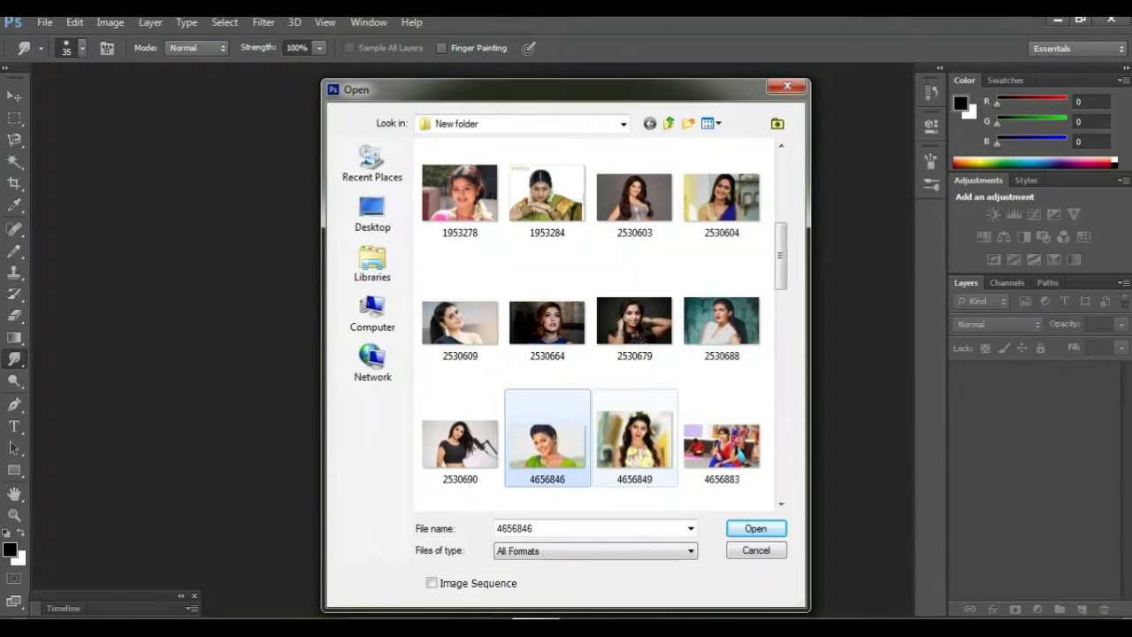
left_click(755, 528)
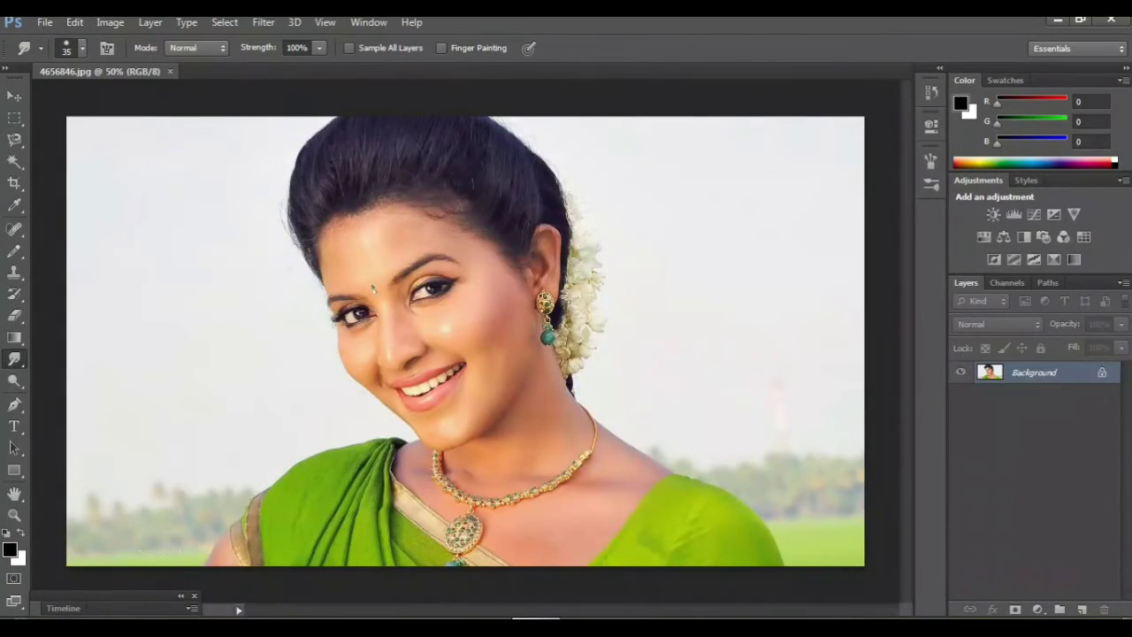
- Activate the Pen Tool in Path mode and view the photo at 100% near her shoulder
left_click(14, 403)
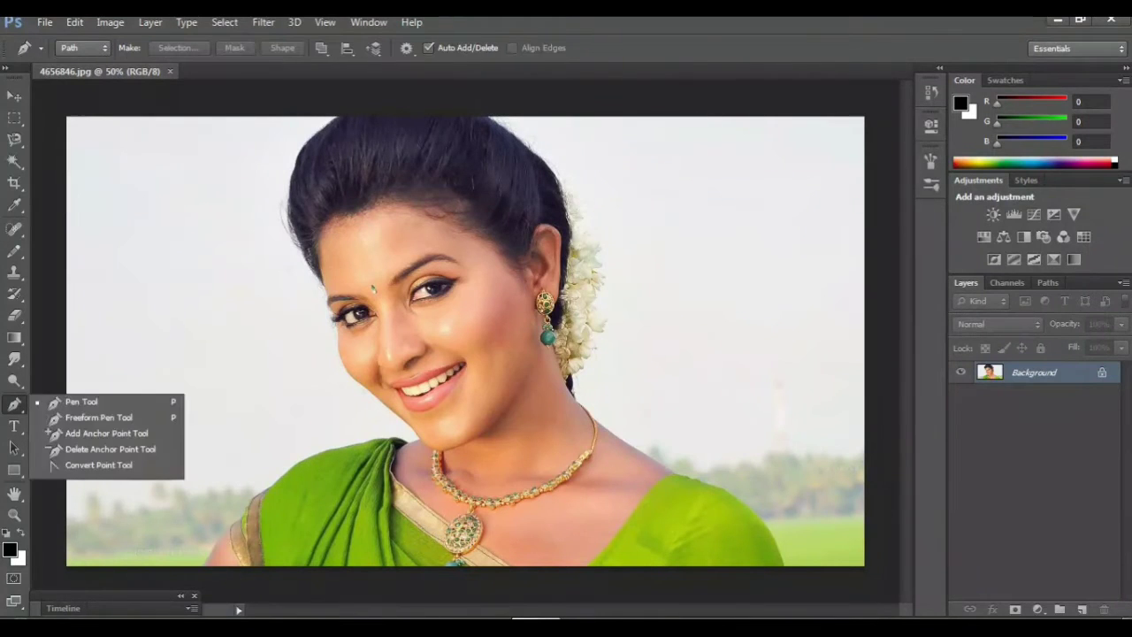
key("Escape")
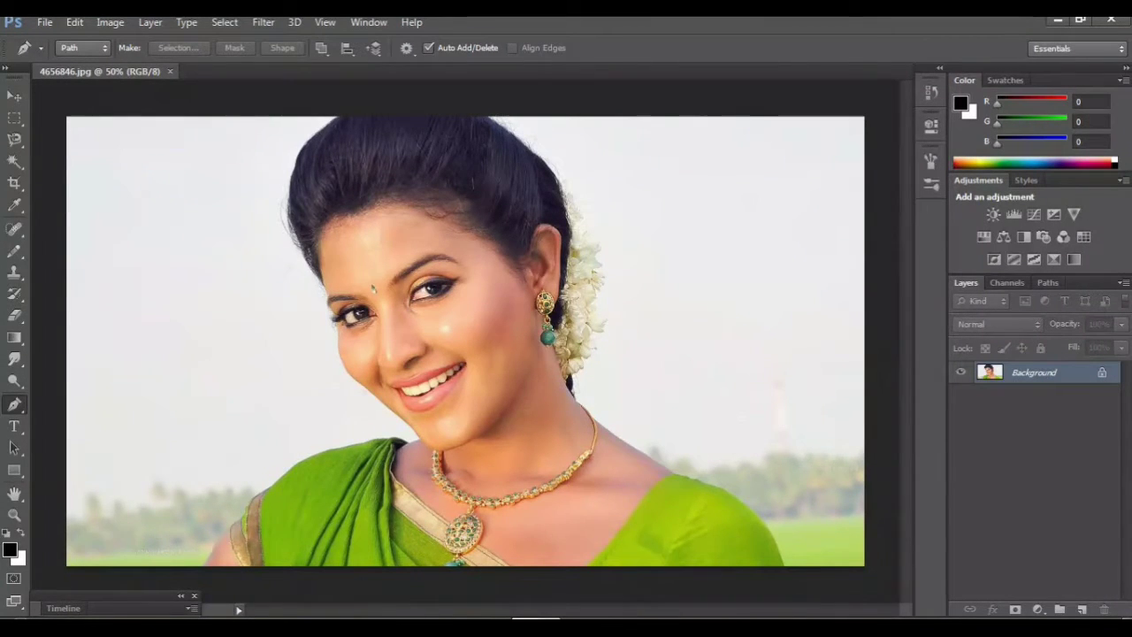
key("ctrl+plus")
key("ctrl+plus")
scroll(280, 235, "left", 5)
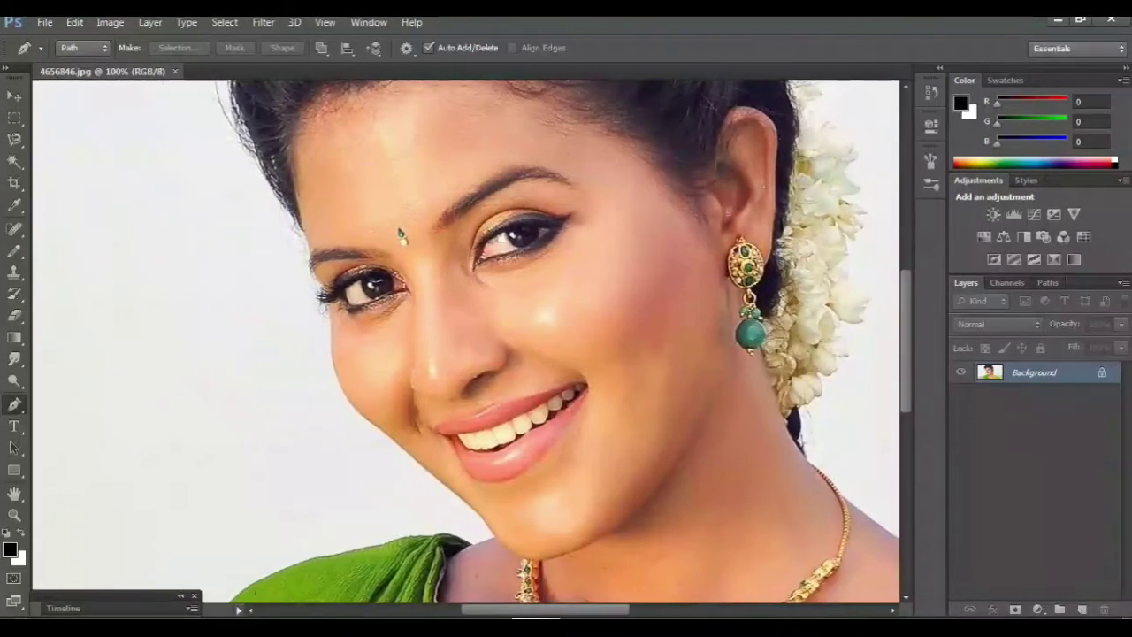
scroll(280, 235, "down", 5)
scroll(258, 522, "down", 1)
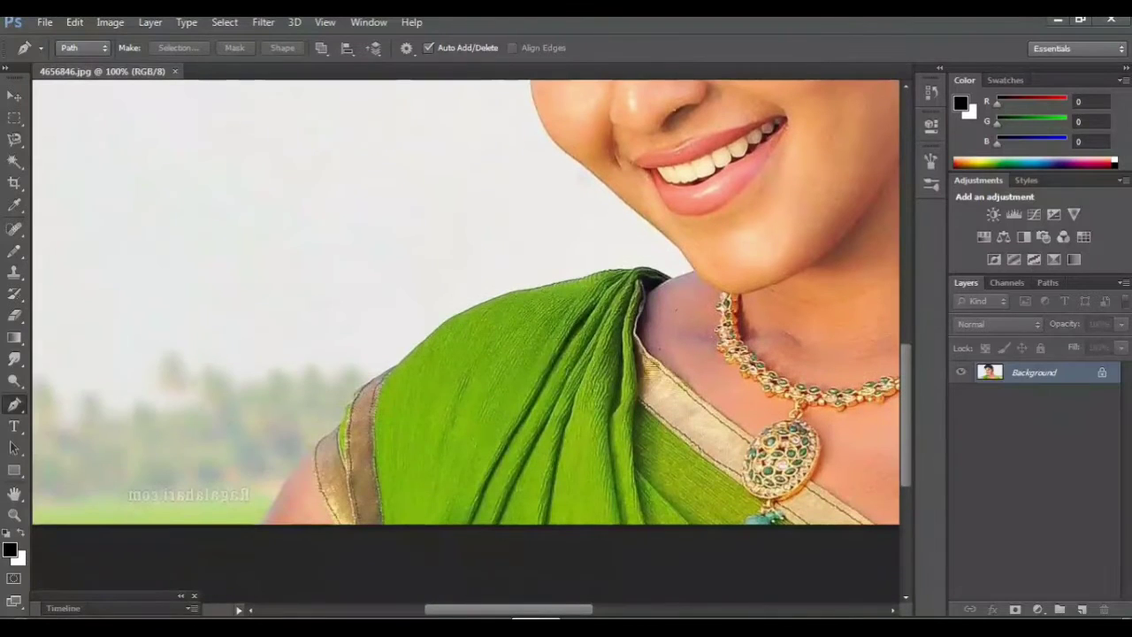
- Start the path with anchor points along the shoulder edge, working at 200% up toward the face
left_click(258, 521)
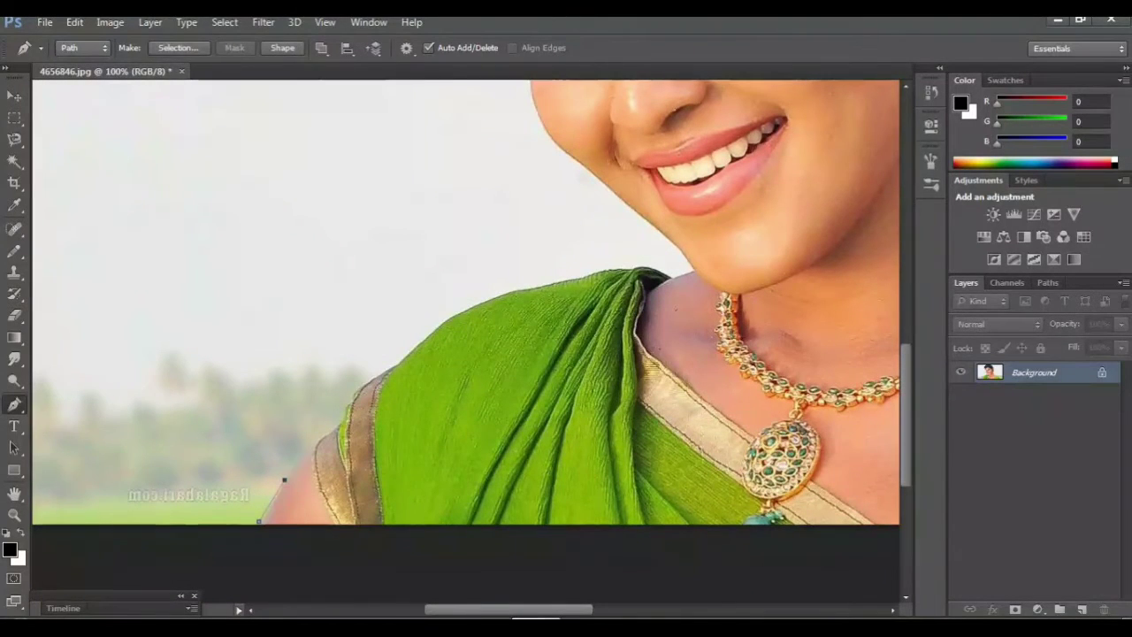
left_click(318, 440)
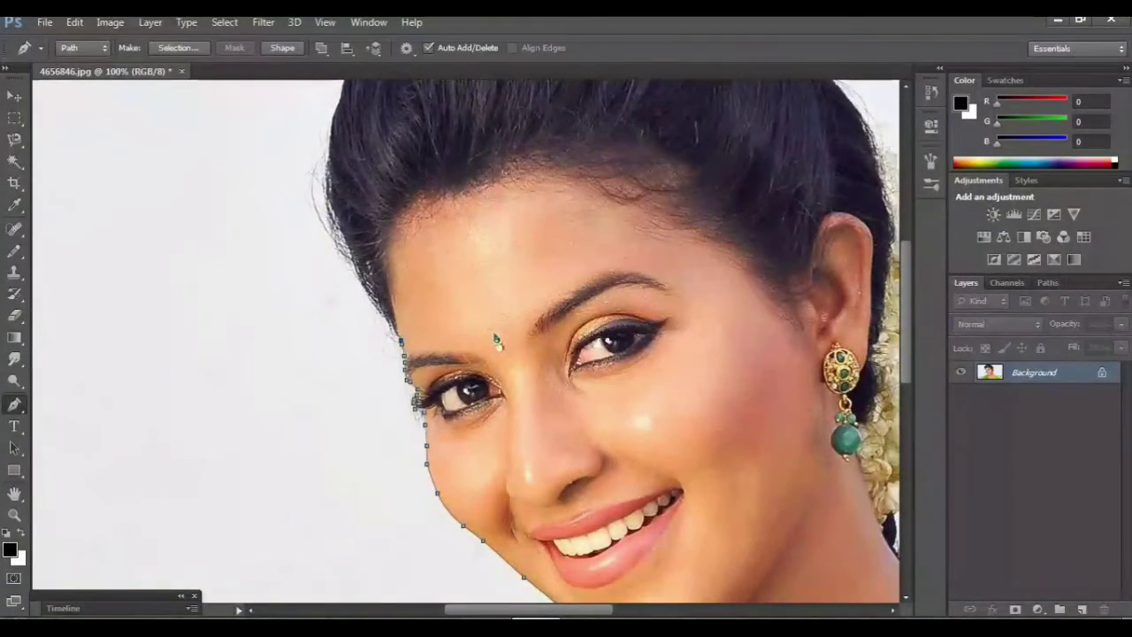
key("ctrl+plus")
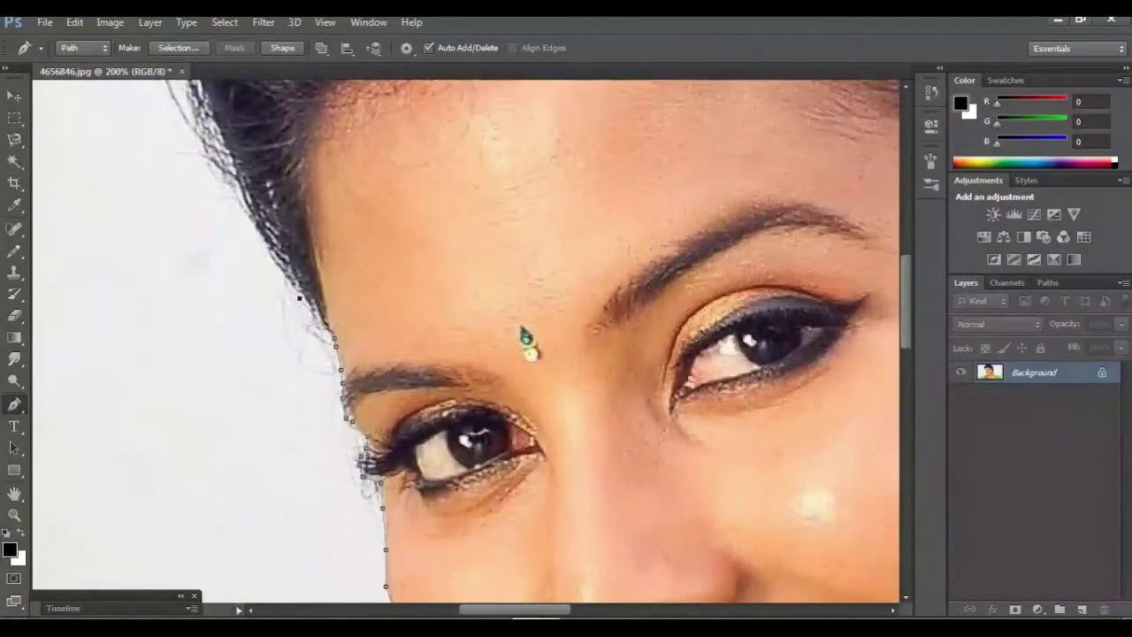
scroll(467, 340, "up", 3)
scroll(467, 341, "up", 3)
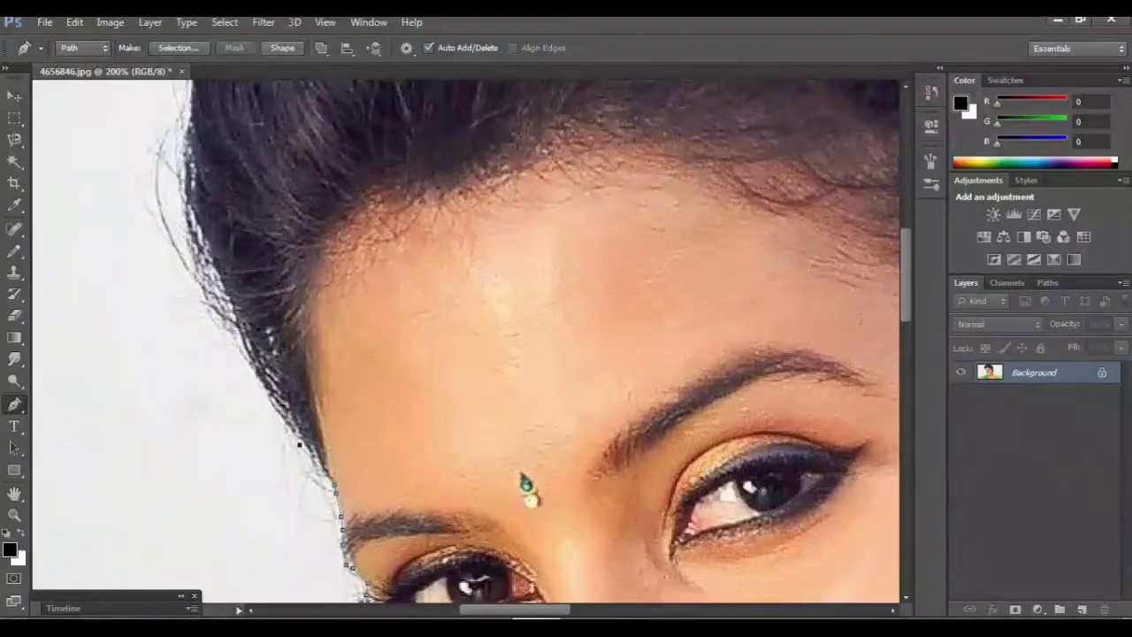
scroll(467, 340, "up", 3)
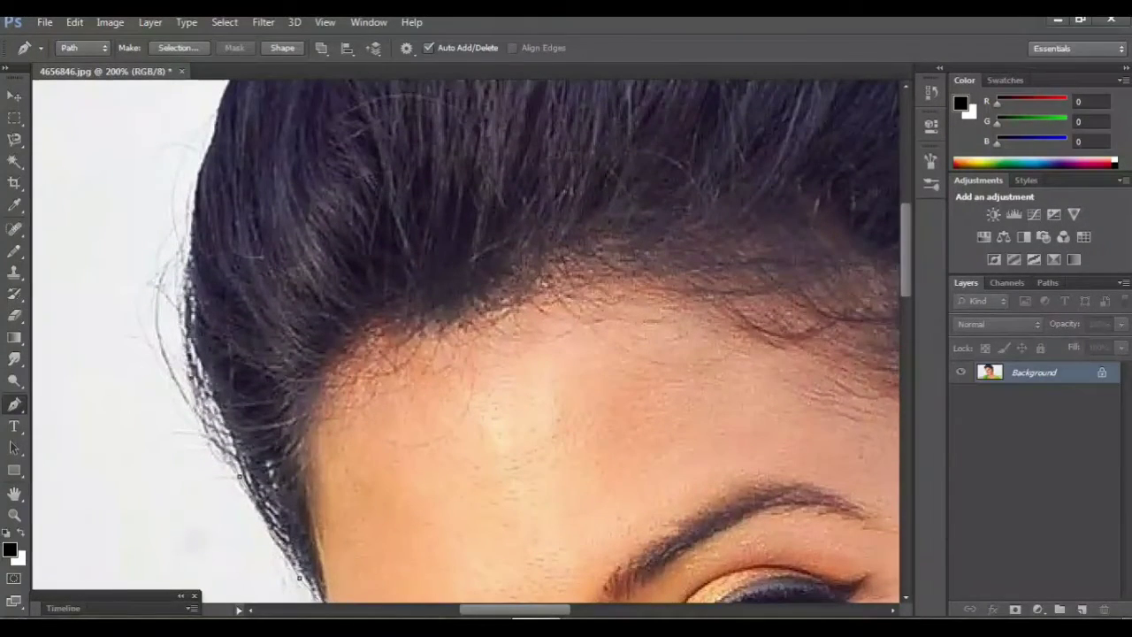
scroll(467, 340, "up", 2)
scroll(467, 340, "up", 2)
scroll(467, 340, "up", 2)
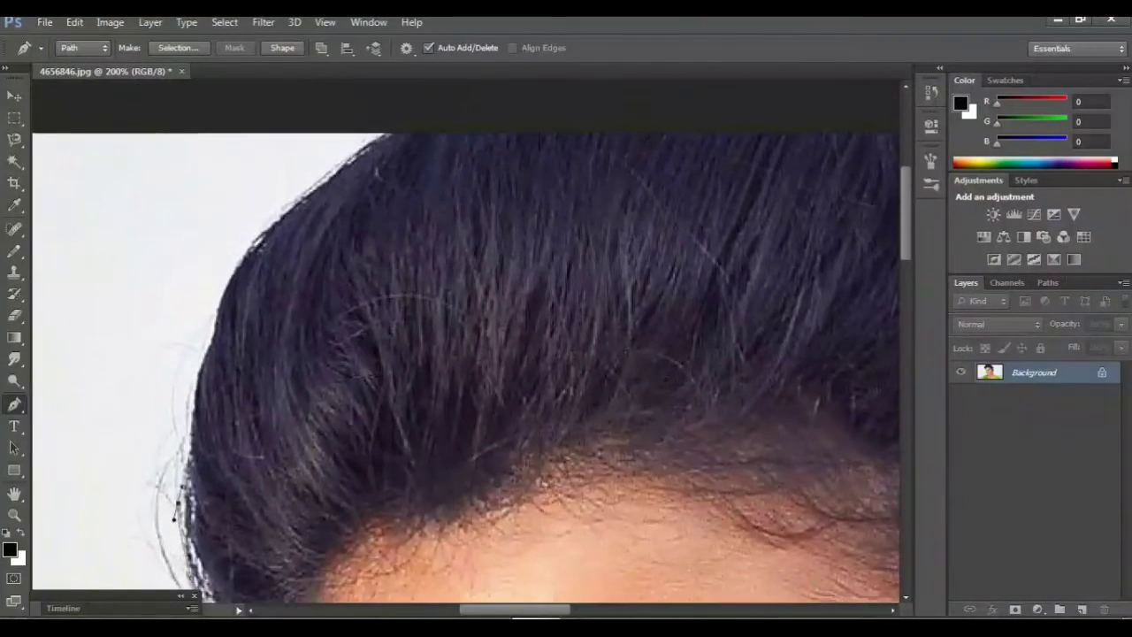
scroll(467, 369, "up", 2)
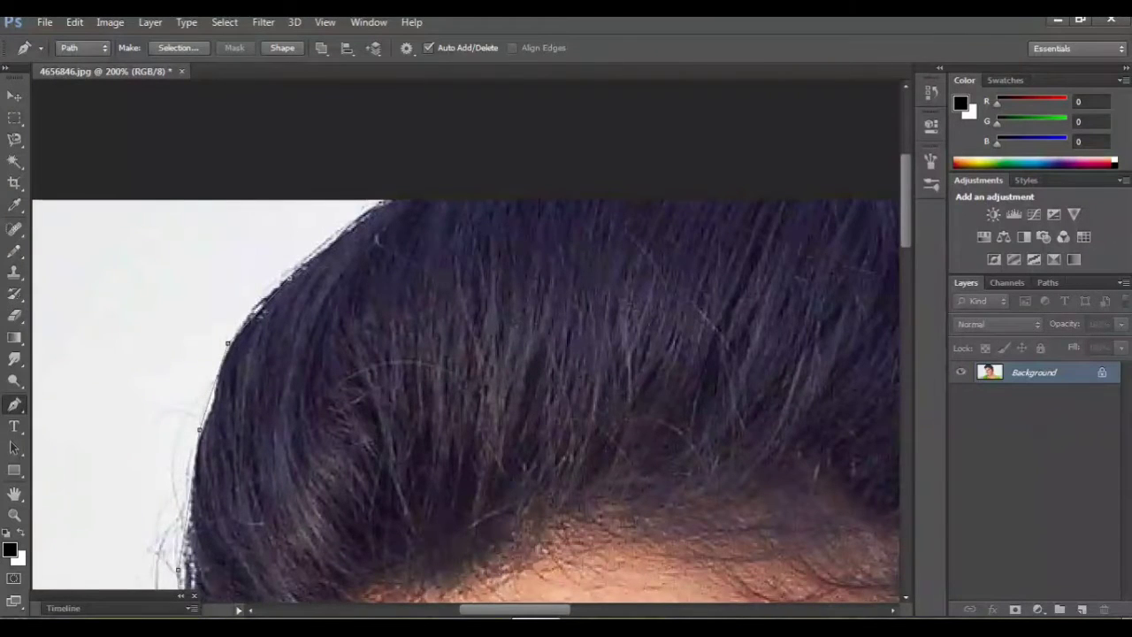
- Carry the path around the hair over her head and down toward her ear
scroll(467, 369, "right", 3)
scroll(467, 368, "right", 2)
scroll(467, 369, "right", 2)
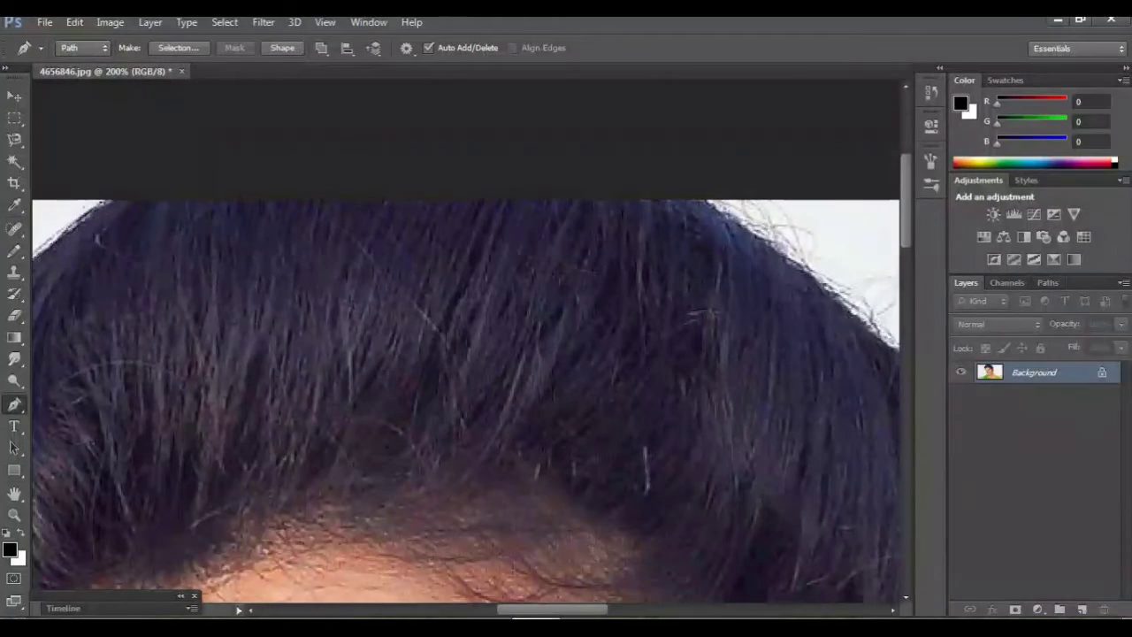
scroll(471, 202, "right", 2)
scroll(472, 203, "right", 2)
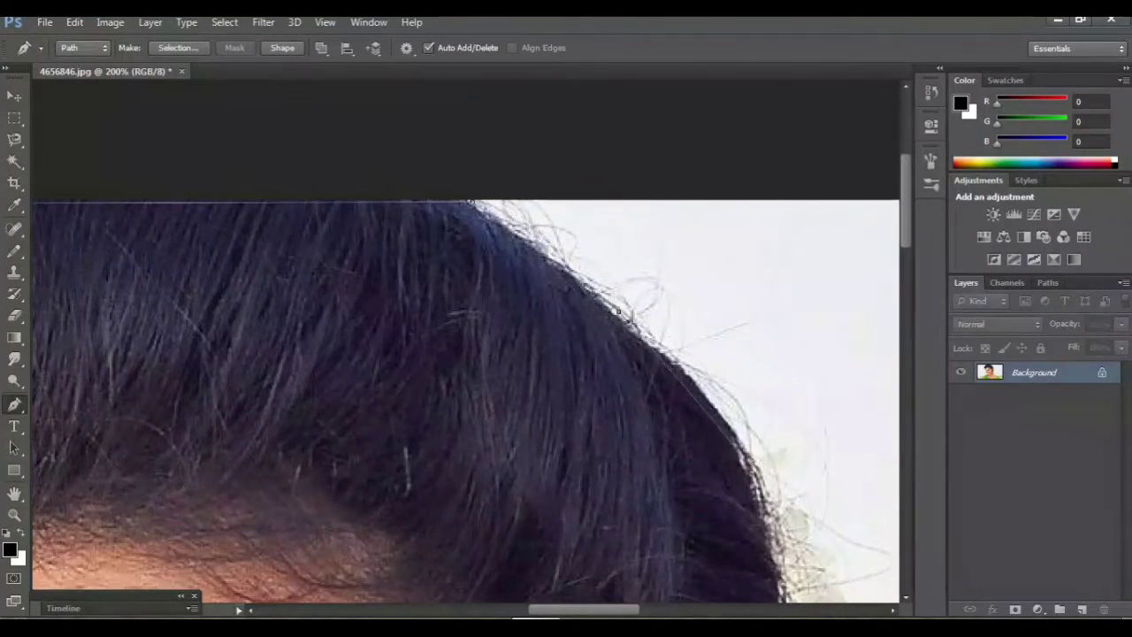
scroll(729, 415, "down", 1)
scroll(730, 415, "down", 1)
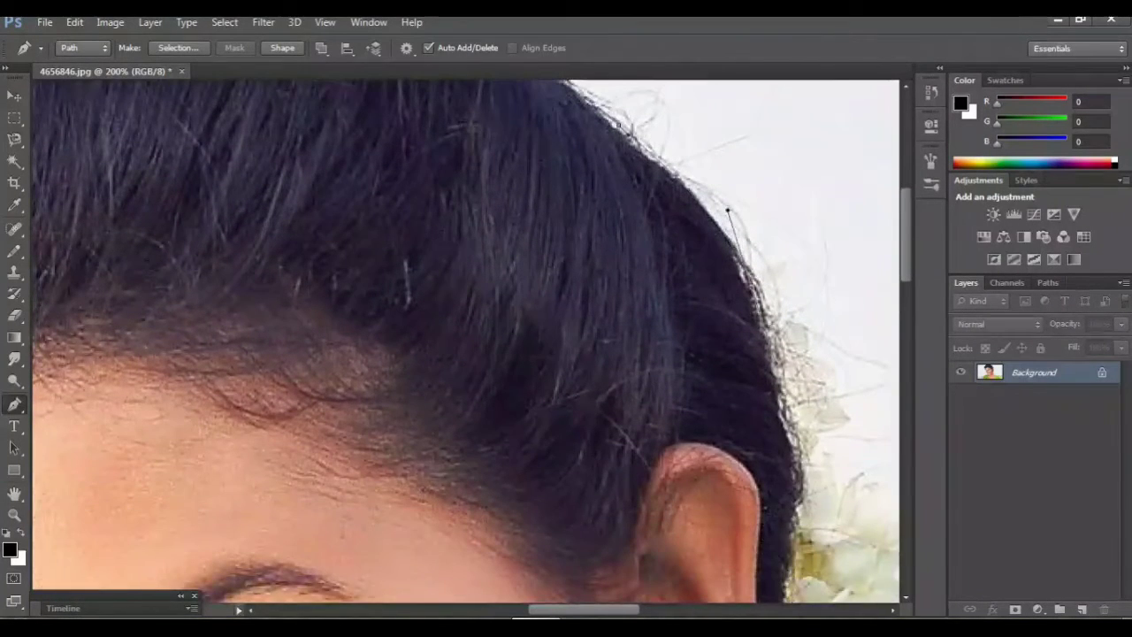
scroll(804, 424, "down", 1)
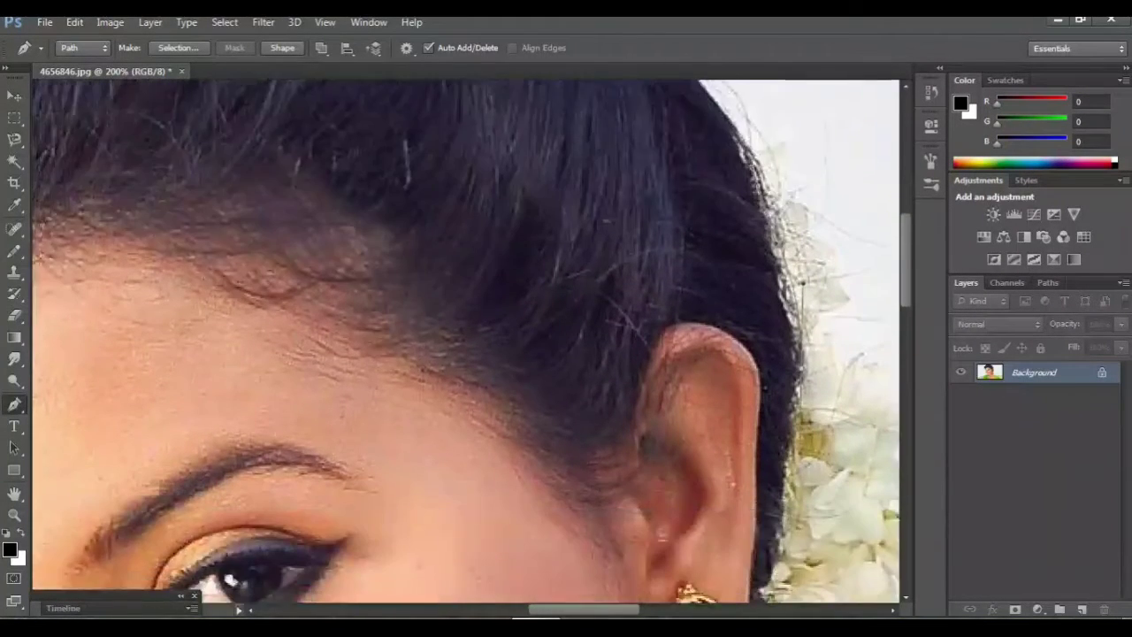
scroll(466, 340, "down", 1)
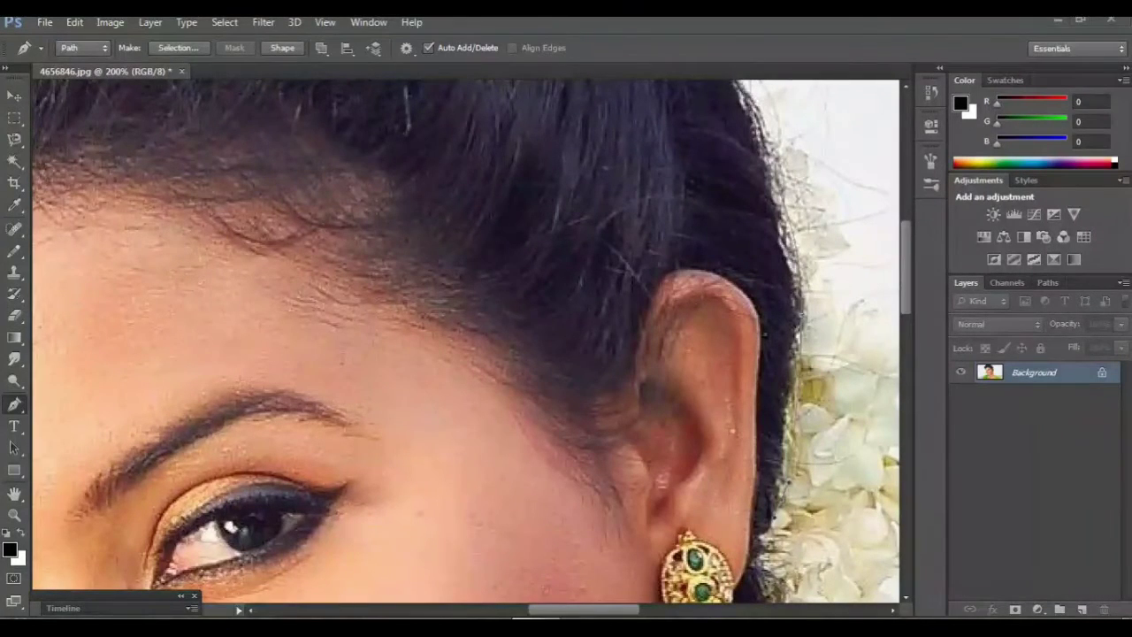
scroll(466, 340, "right", 3)
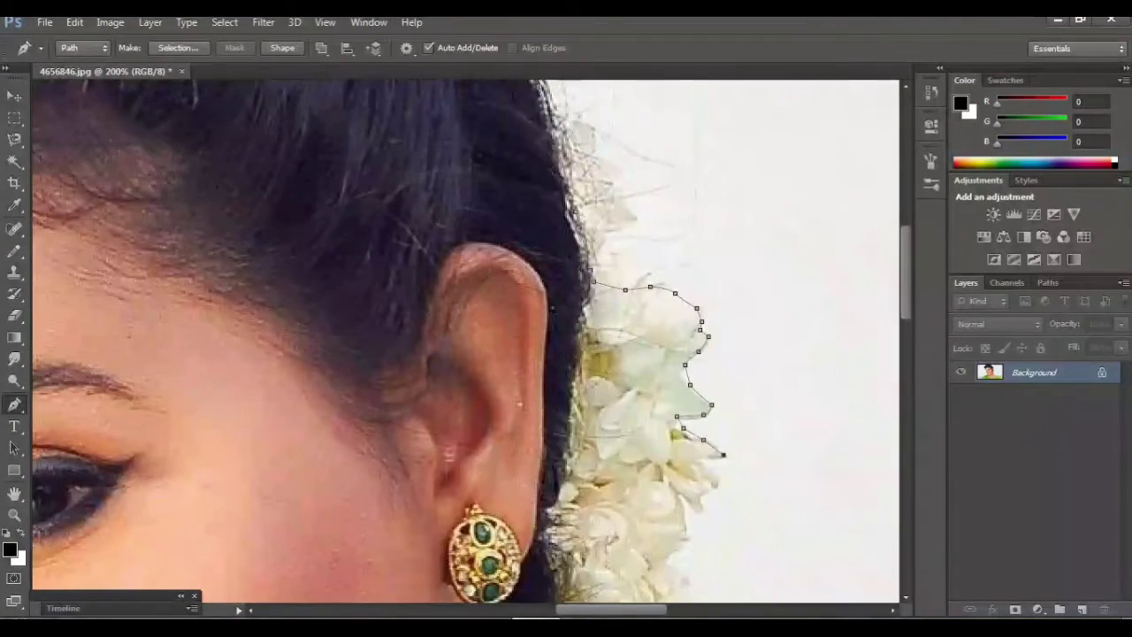
- Extend the path with anchor points down along the edge of the jasmine flowers
left_click(715, 493)
left_click(705, 505)
scroll(467, 342, "down", 2)
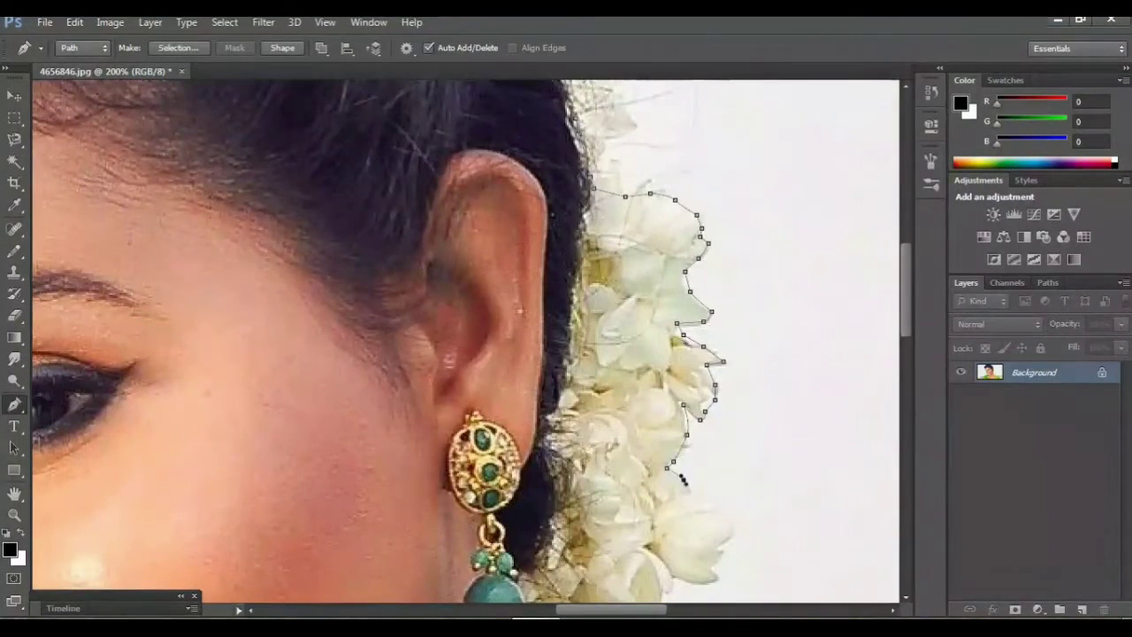
left_click(720, 514)
scroll(720, 381, "down", 3)
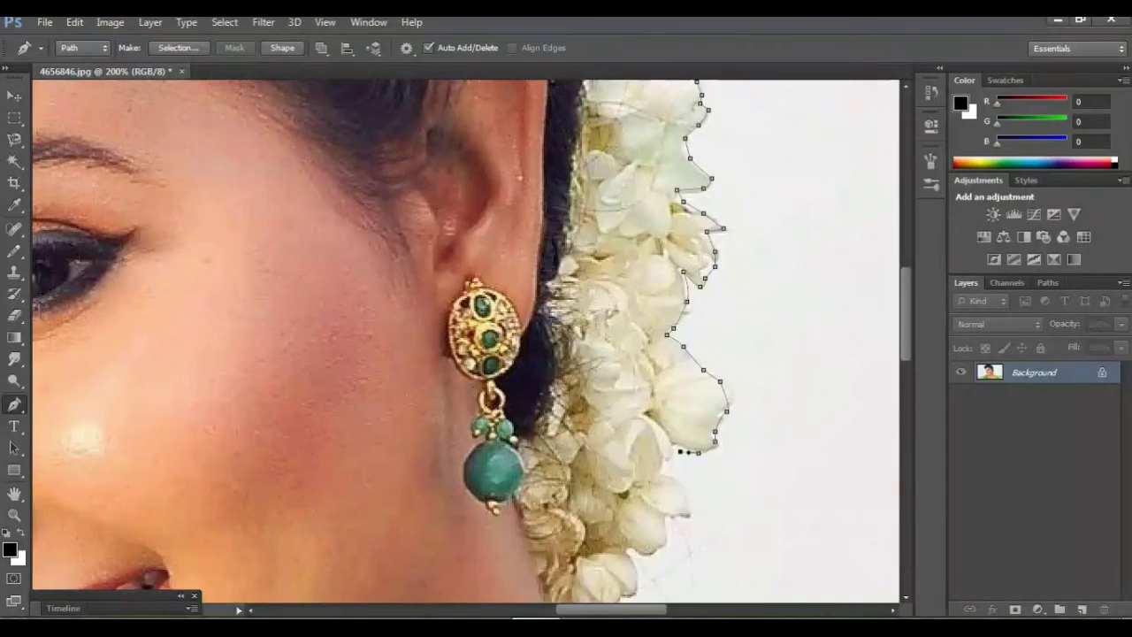
left_click(678, 485)
left_click(690, 510)
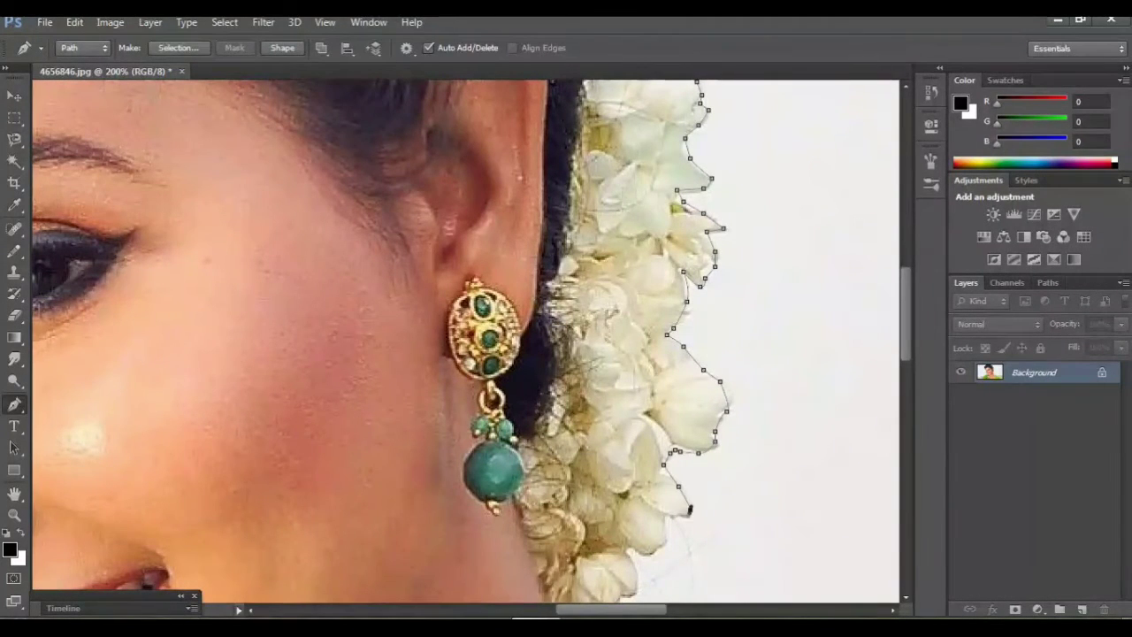
scroll(674, 518, "down", 3)
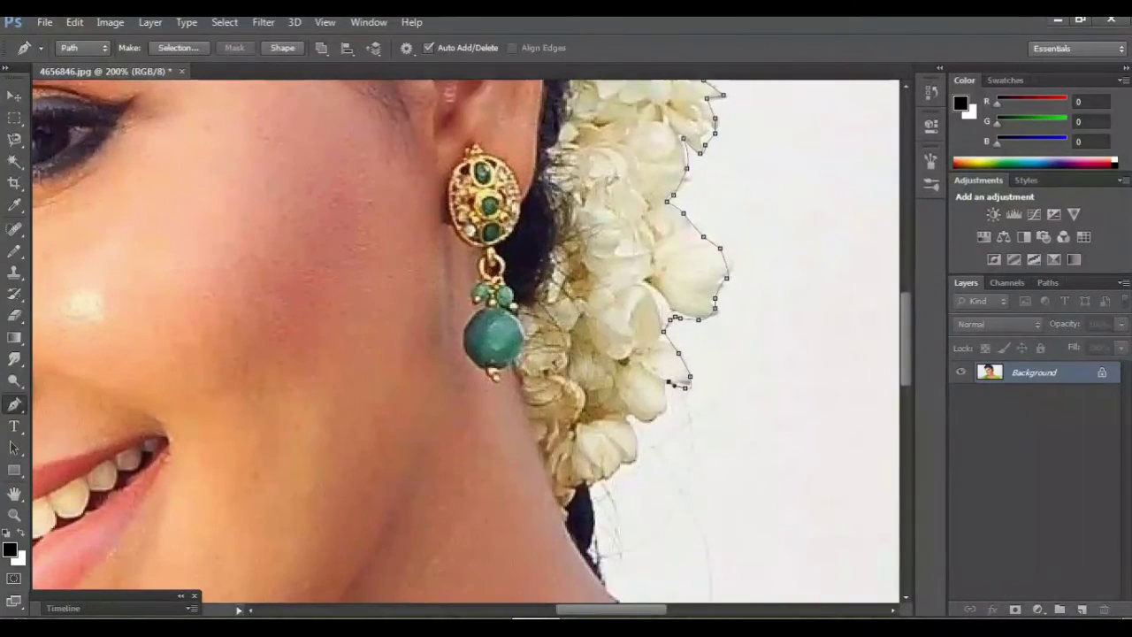
left_click(639, 459)
left_click(618, 464)
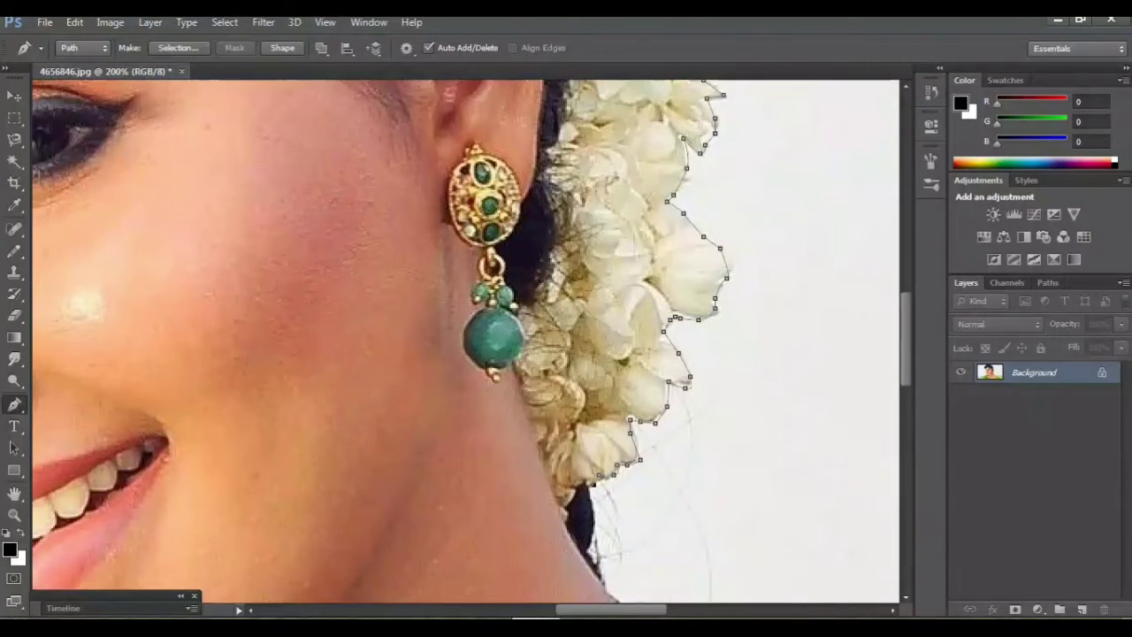
- Continue the path down her neck and along the saree shoulder to the photo's bottom edge
scroll(465, 341, "down", 3)
scroll(465, 341, "down", 1)
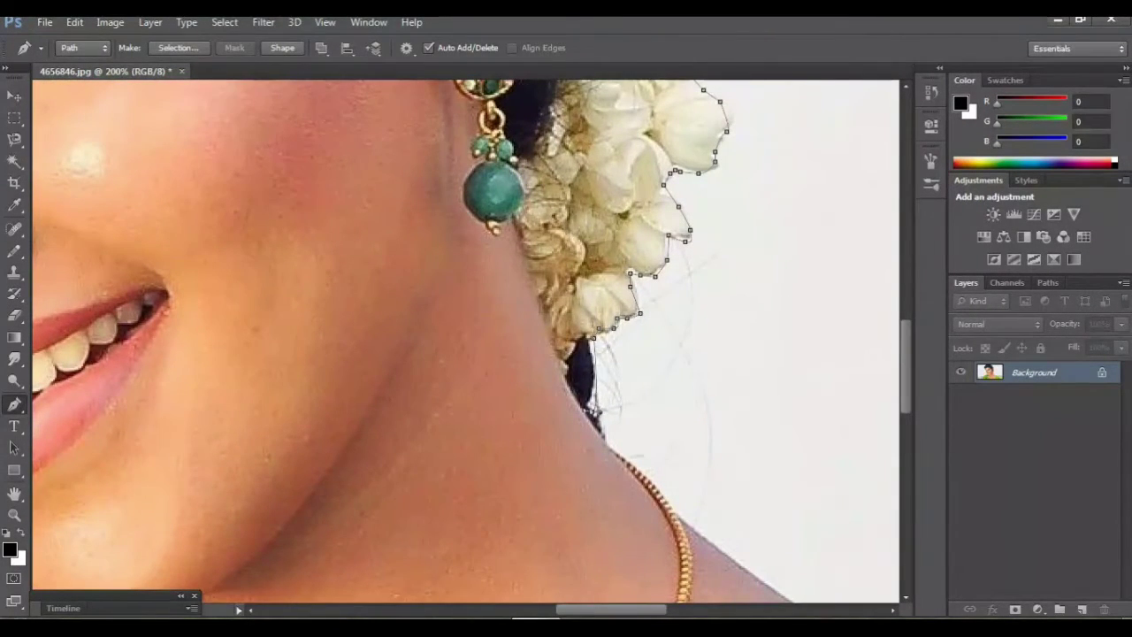
scroll(466, 341, "down", 2)
scroll(465, 341, "right", 2)
left_click(650, 490)
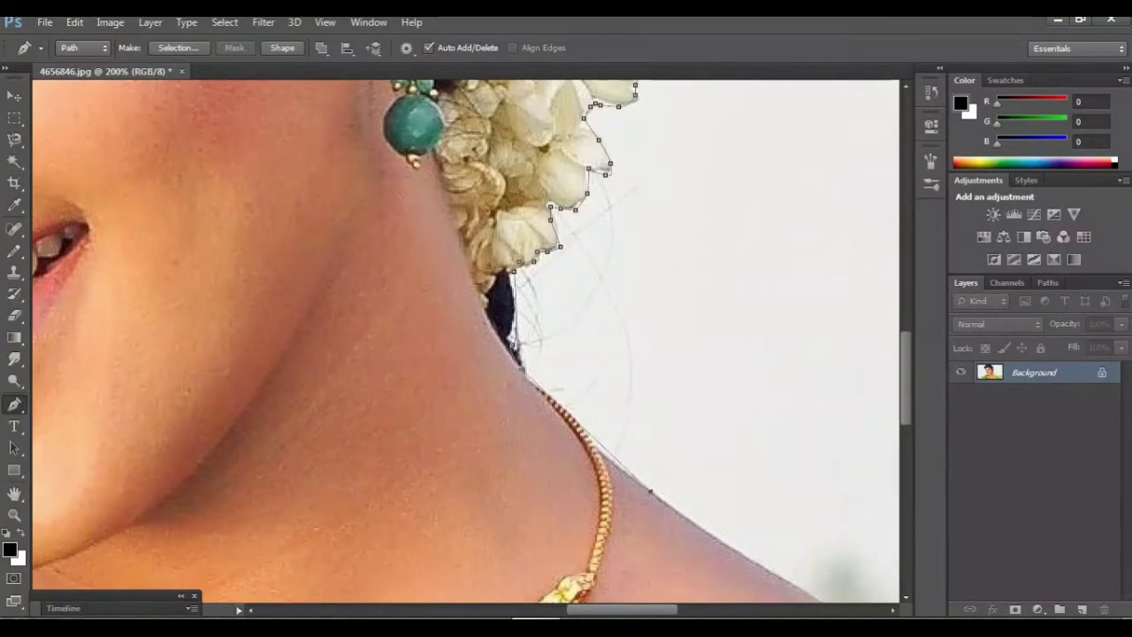
scroll(465, 341, "right", 3)
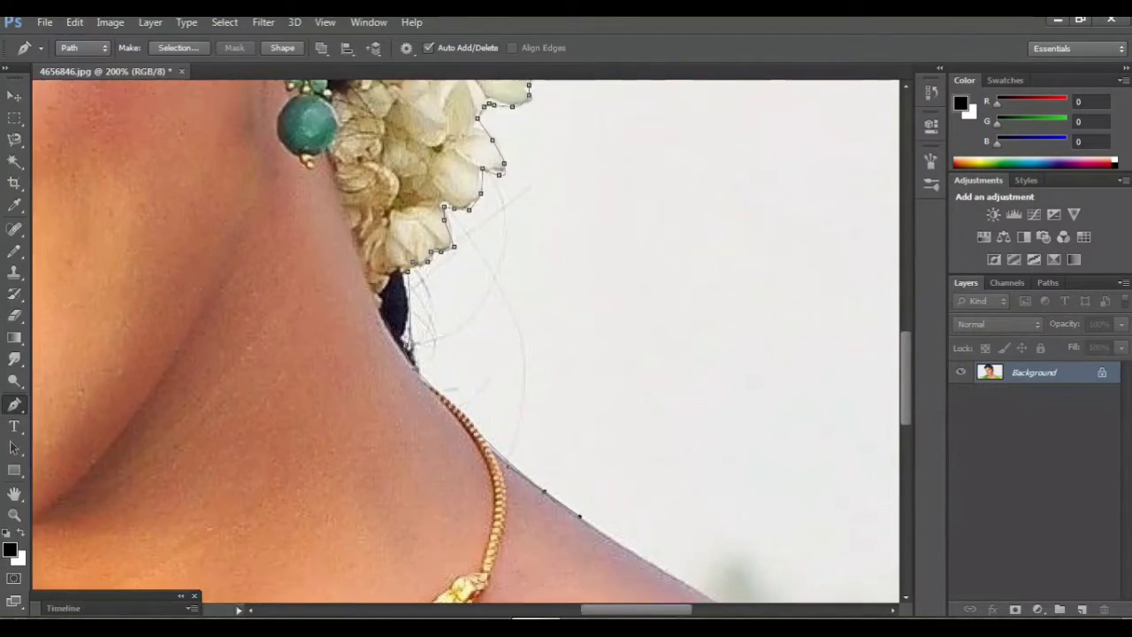
scroll(465, 341, "right", 2)
scroll(465, 342, "down", 4)
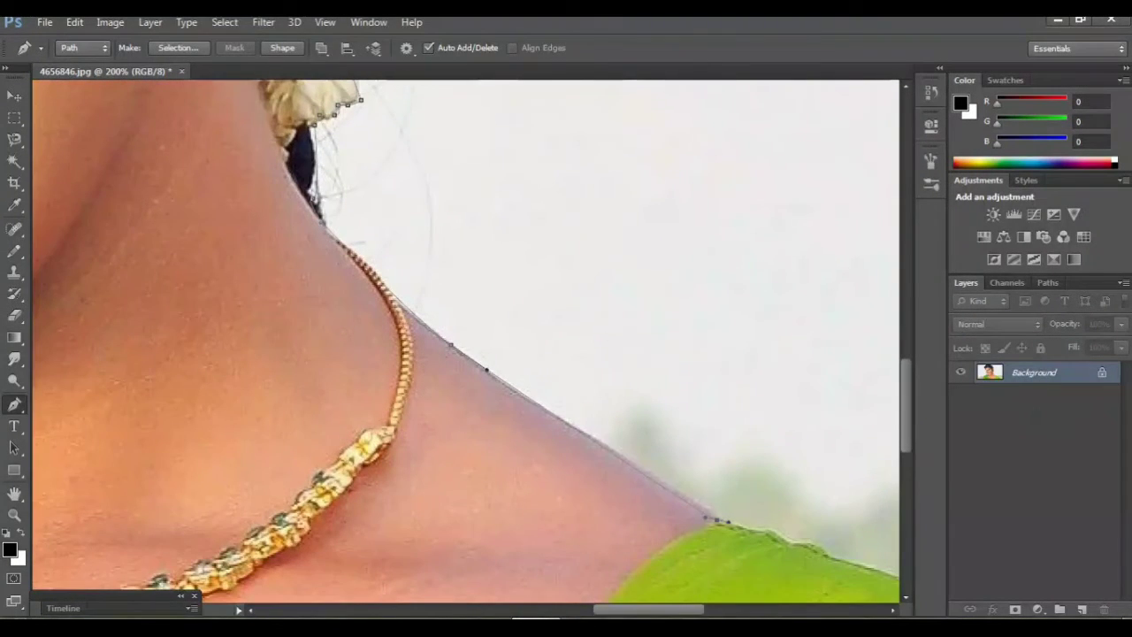
scroll(465, 341, "right", 4)
scroll(466, 341, "right", 2)
scroll(465, 342, "down", 3)
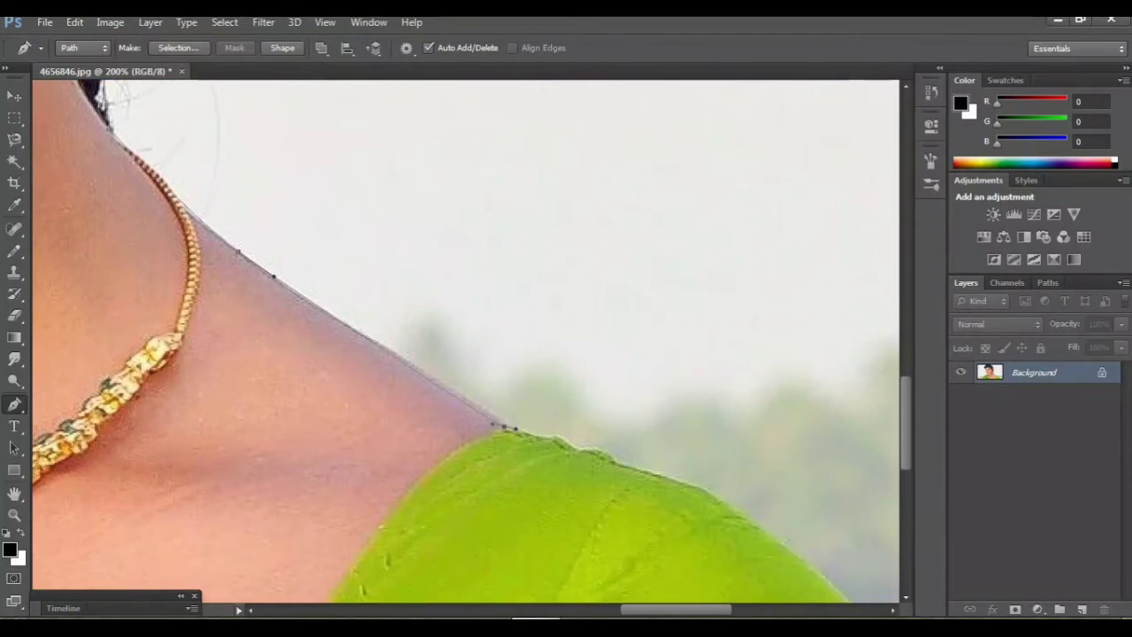
scroll(465, 341, "right", 2)
scroll(465, 341, "down", 3)
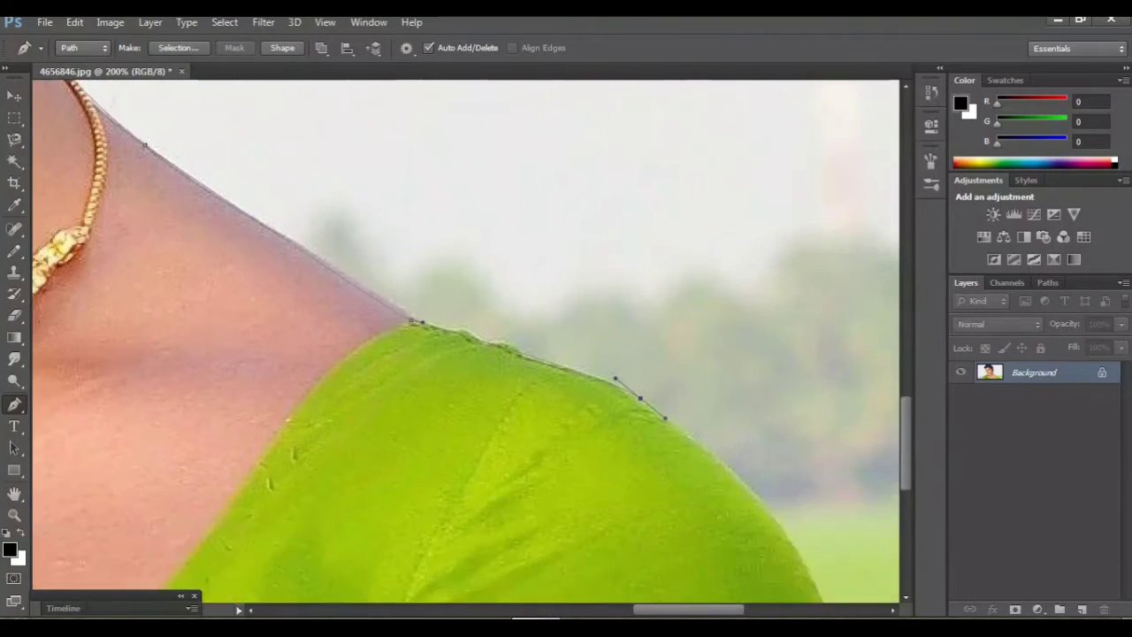
scroll(465, 342, "down", 2)
left_click_drag(811, 513, 829, 553)
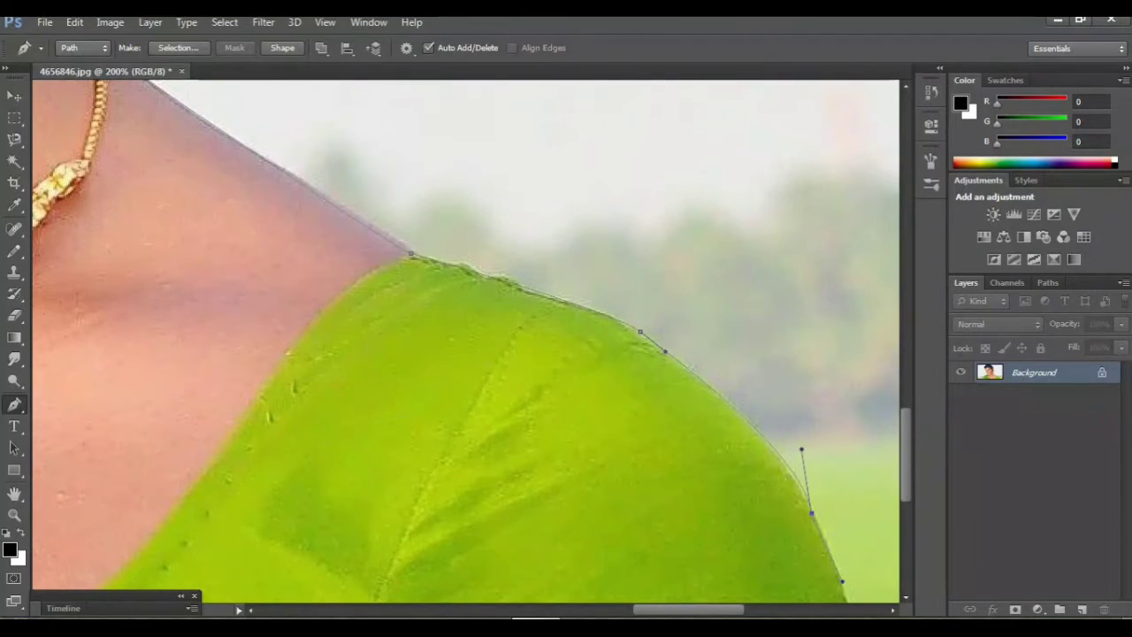
scroll(466, 342, "down", 4)
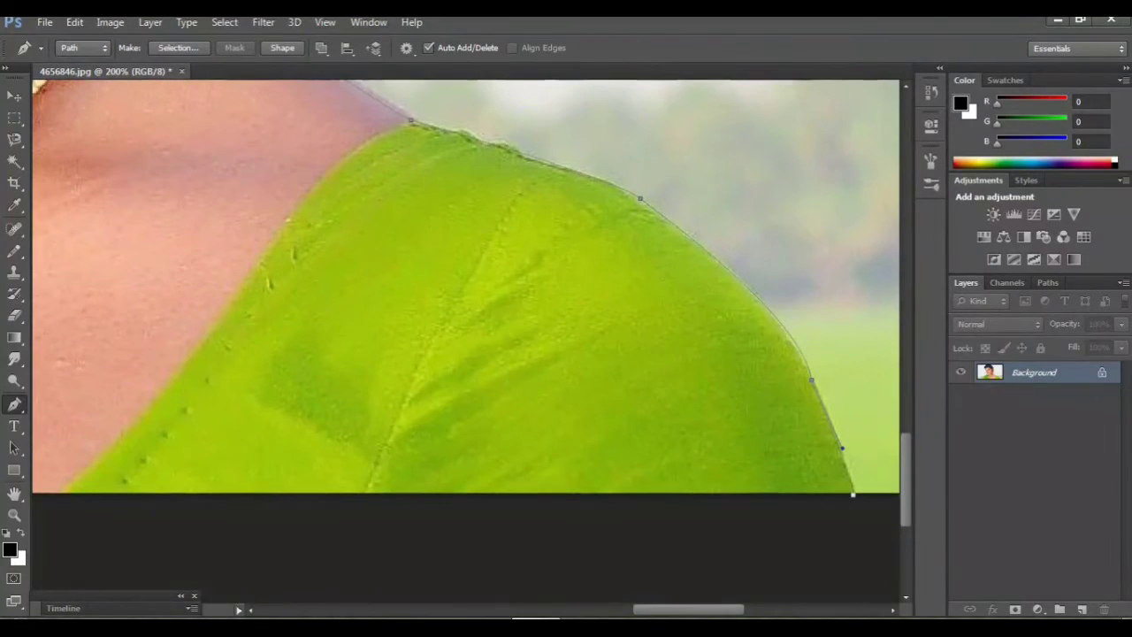
- Convert the traced outline path into a selection with a 0-pixel feather radius
key("ctrl+minus")
key("ctrl+minus")
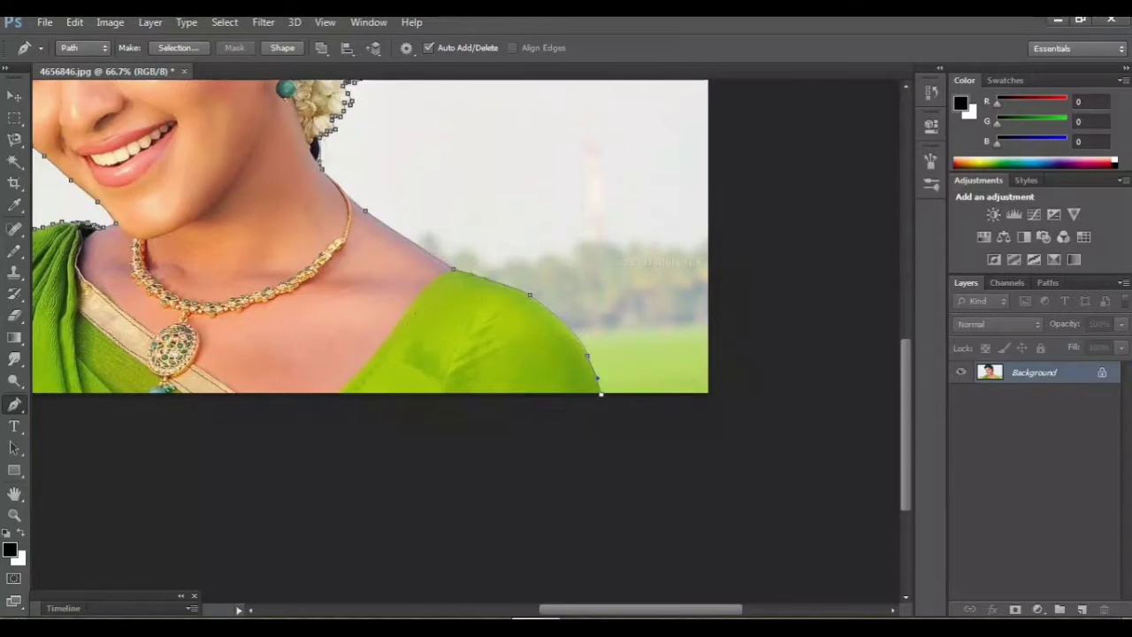
scroll(466, 266, "up", 3)
scroll(465, 265, "left", 3)
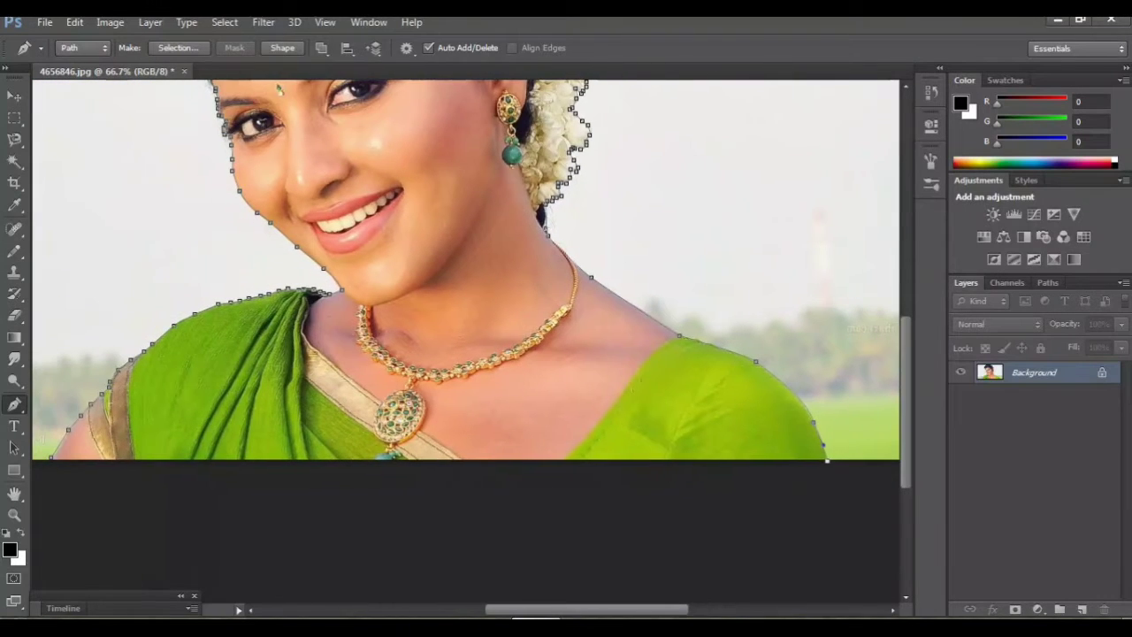
key("ctrl+d")
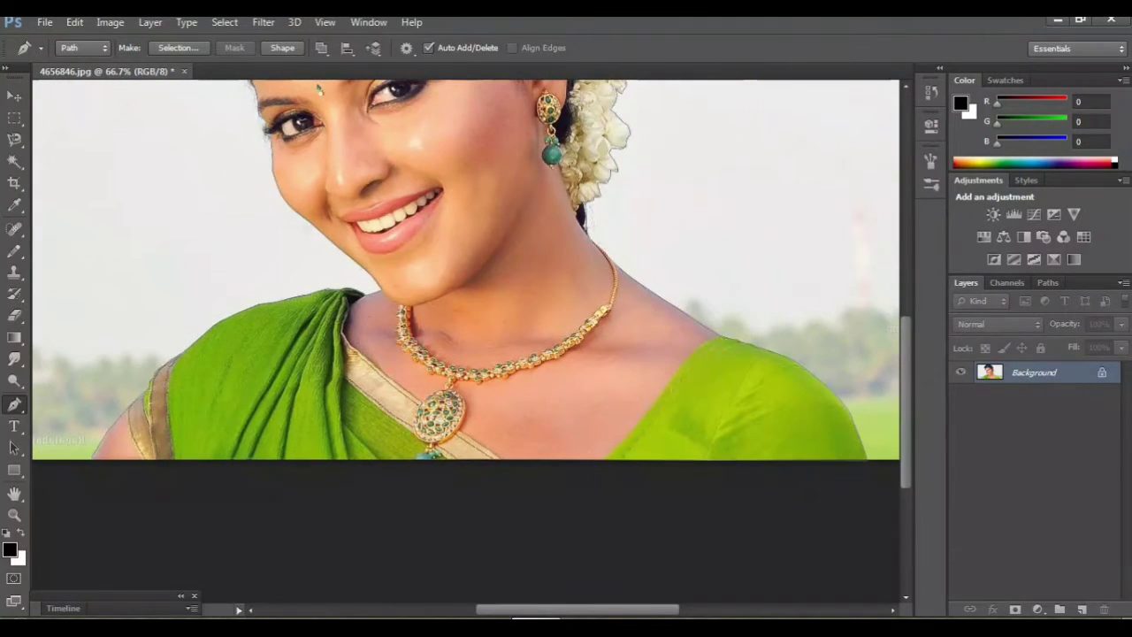
scroll(465, 342, "up", 5)
scroll(465, 341, "up", 3)
right_click(427, 228)
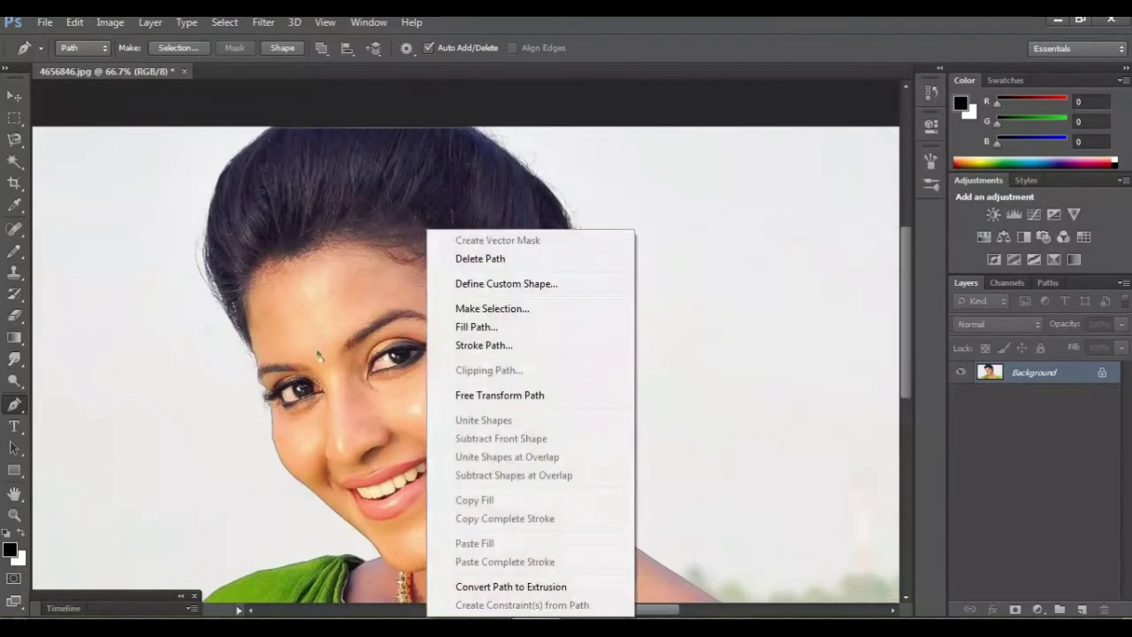
left_click(531, 307)
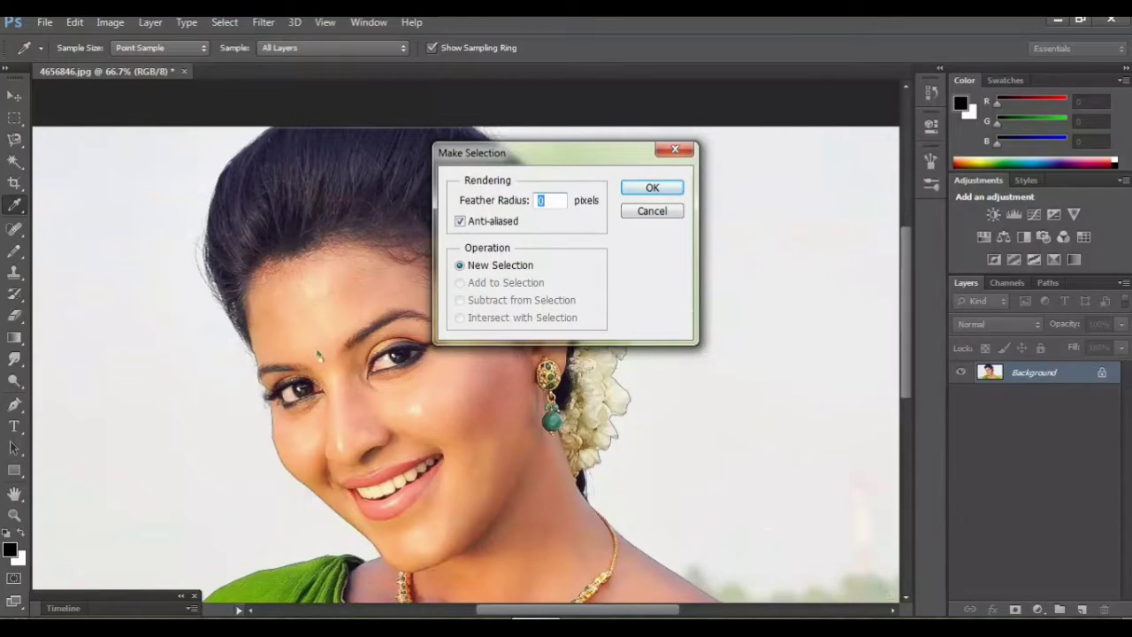
key("Return")
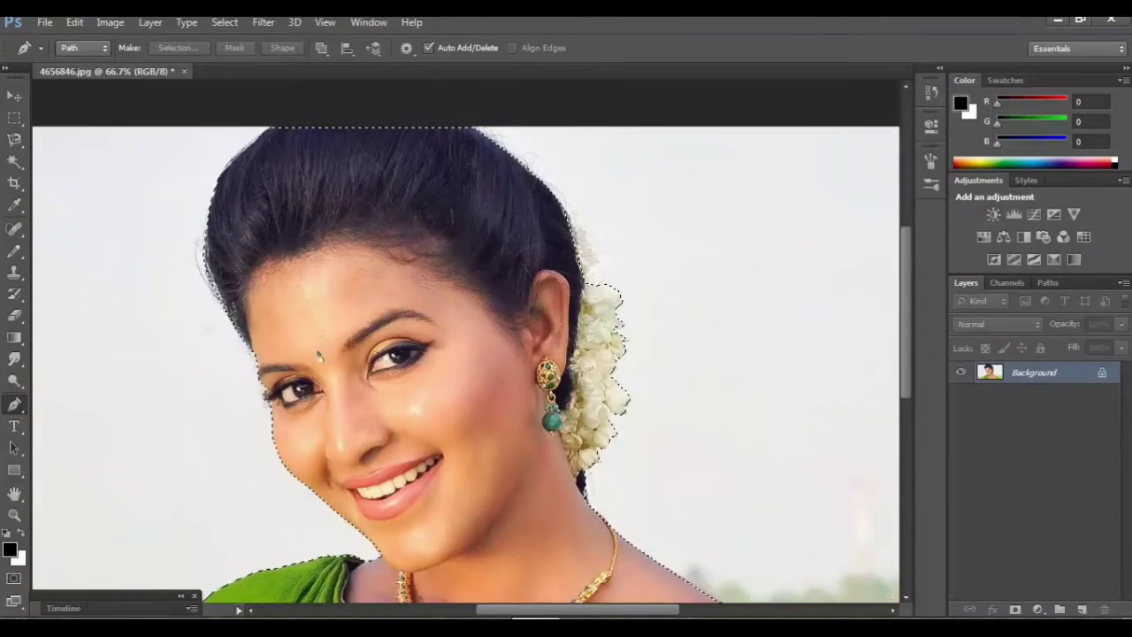
- Create a U.S. Paper Letter 300 ppi document, rotate it 90° CW, and return to the portrait
key("ctrl+n")
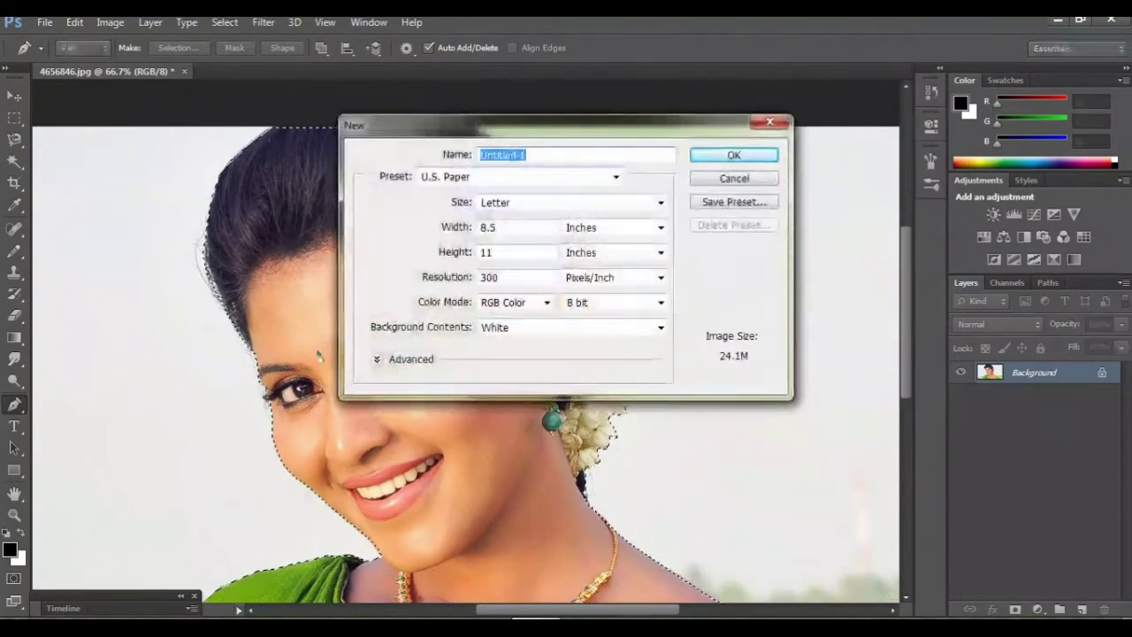
key("Return")
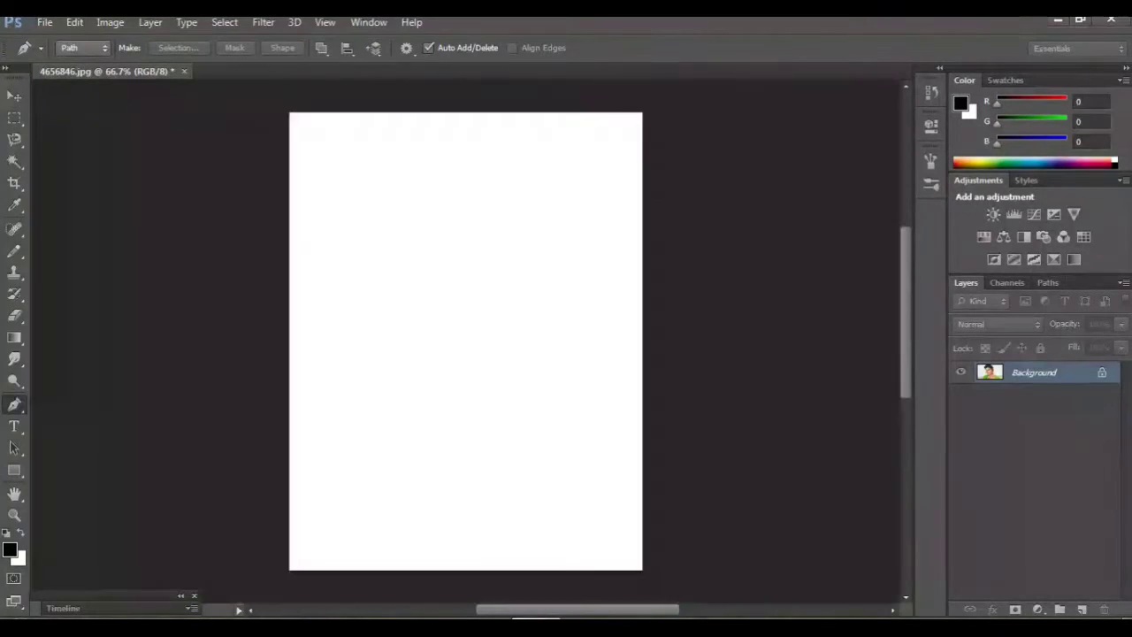
left_click(109, 22)
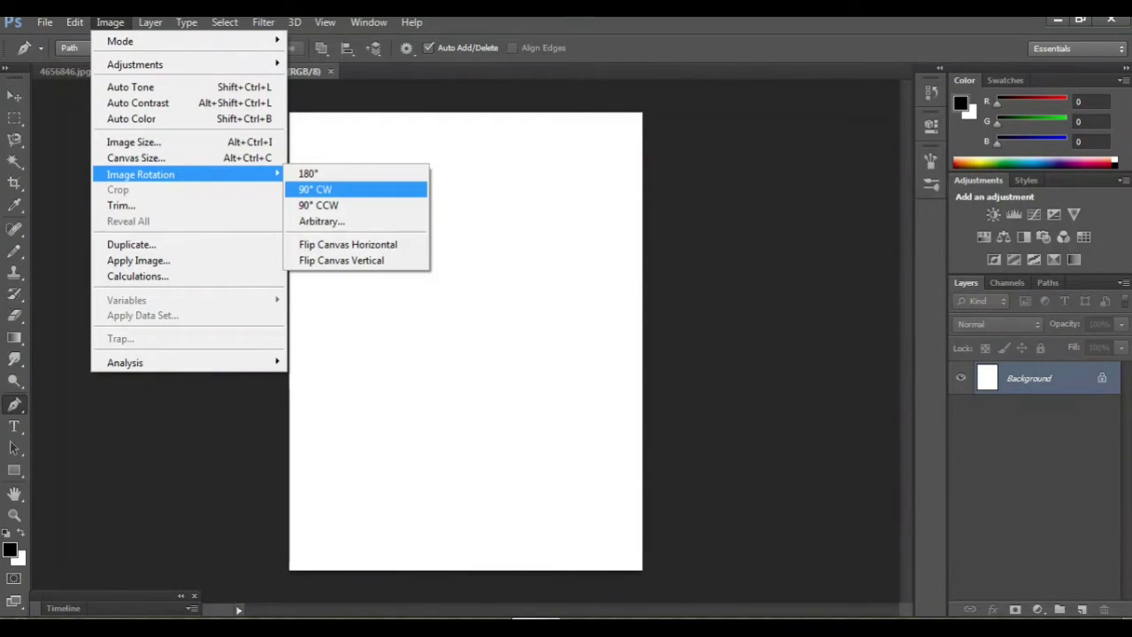
left_click(320, 188)
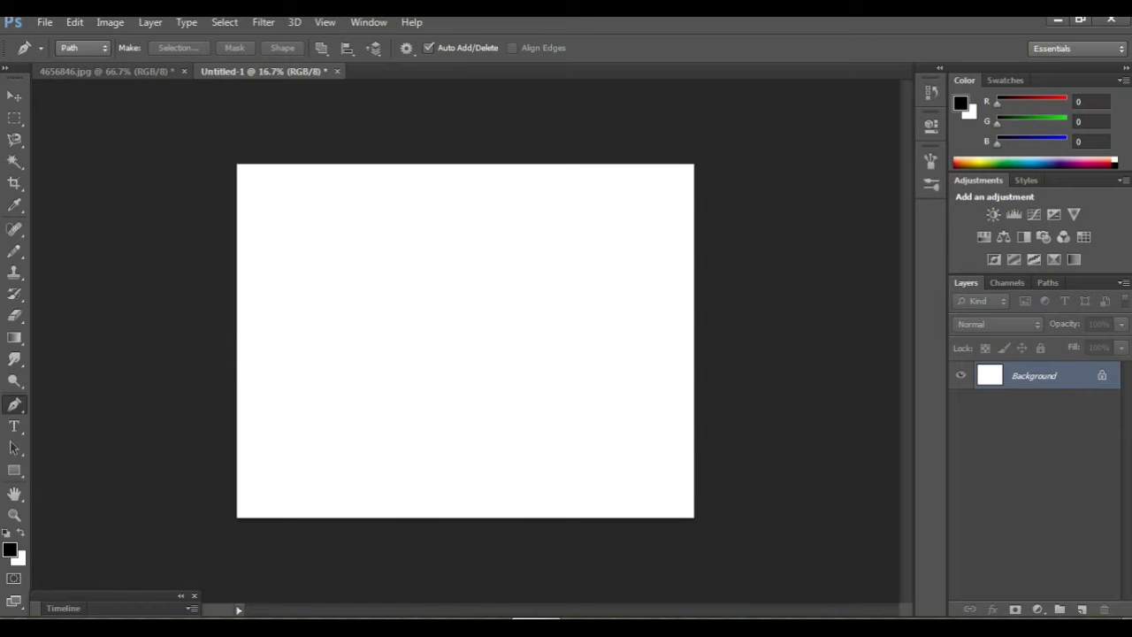
left_click(106, 70)
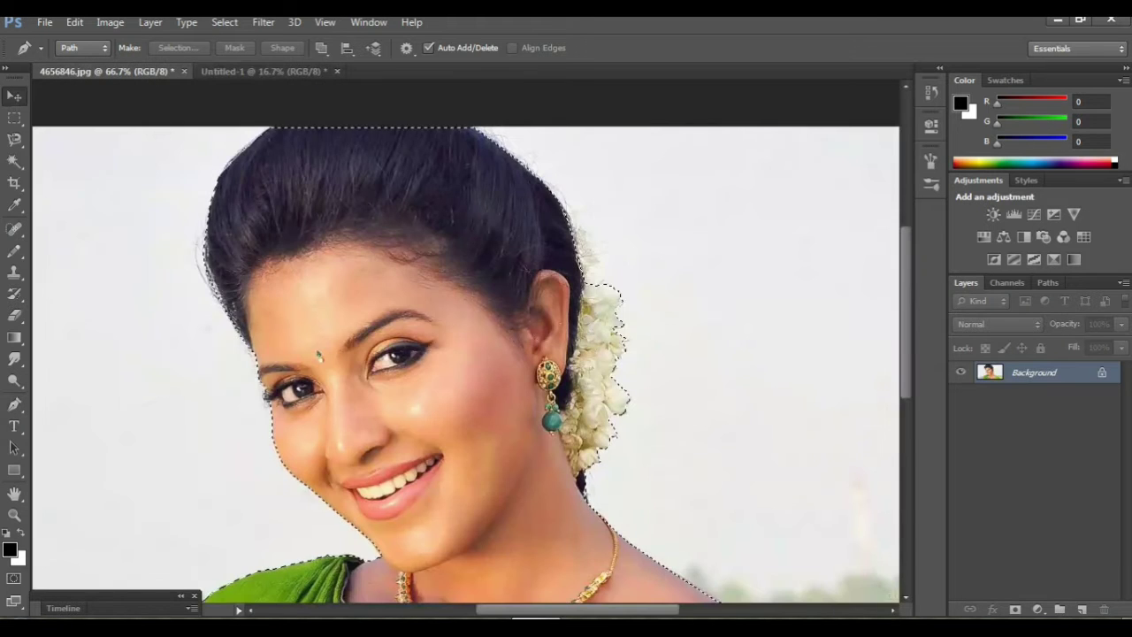
- Move the selected woman onto Untitled-1 as Layer 1, enlarged to about 181% and repositioned
key("v")
left_click_drag(327, 107, 527, 110)
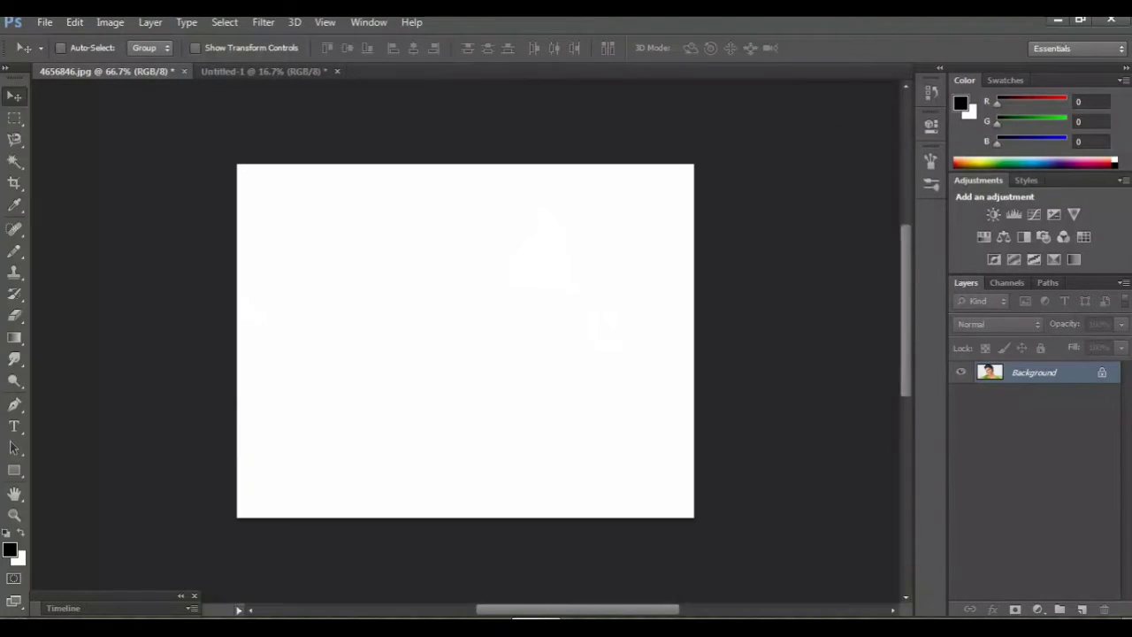
left_click_drag(265, 71, 414, 309)
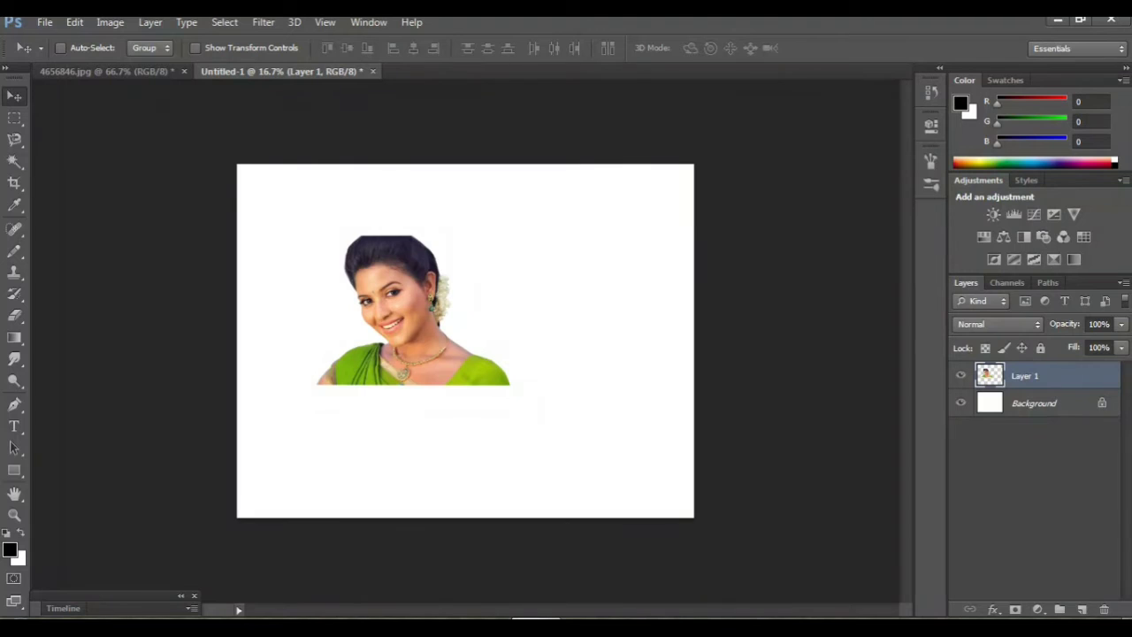
key("ctrl+t")
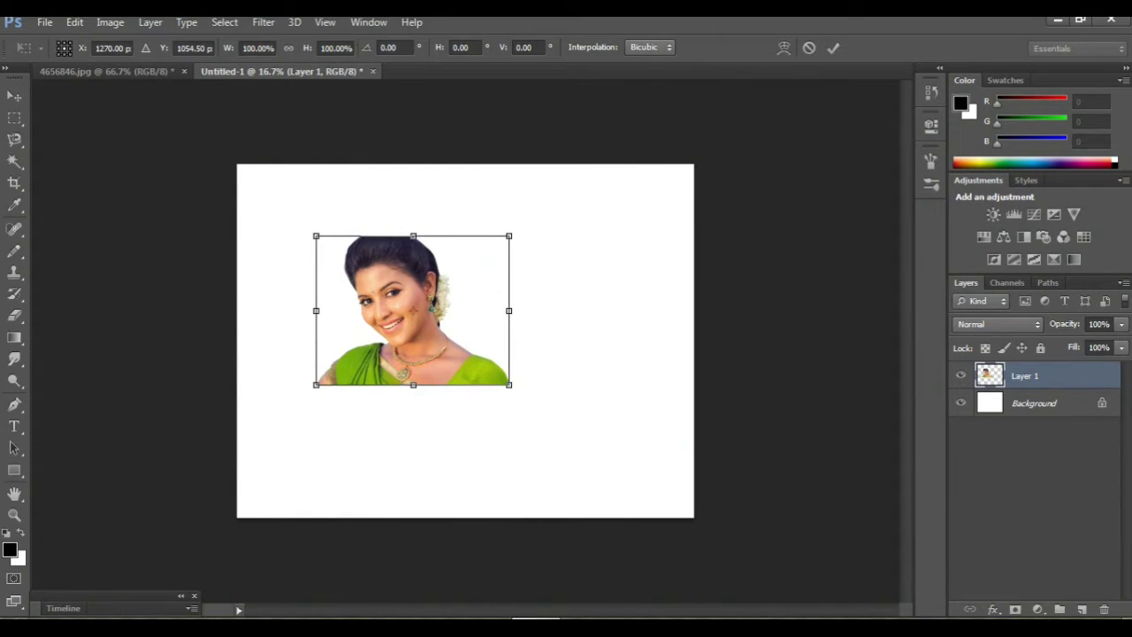
left_click_drag(509, 385, 666, 518)
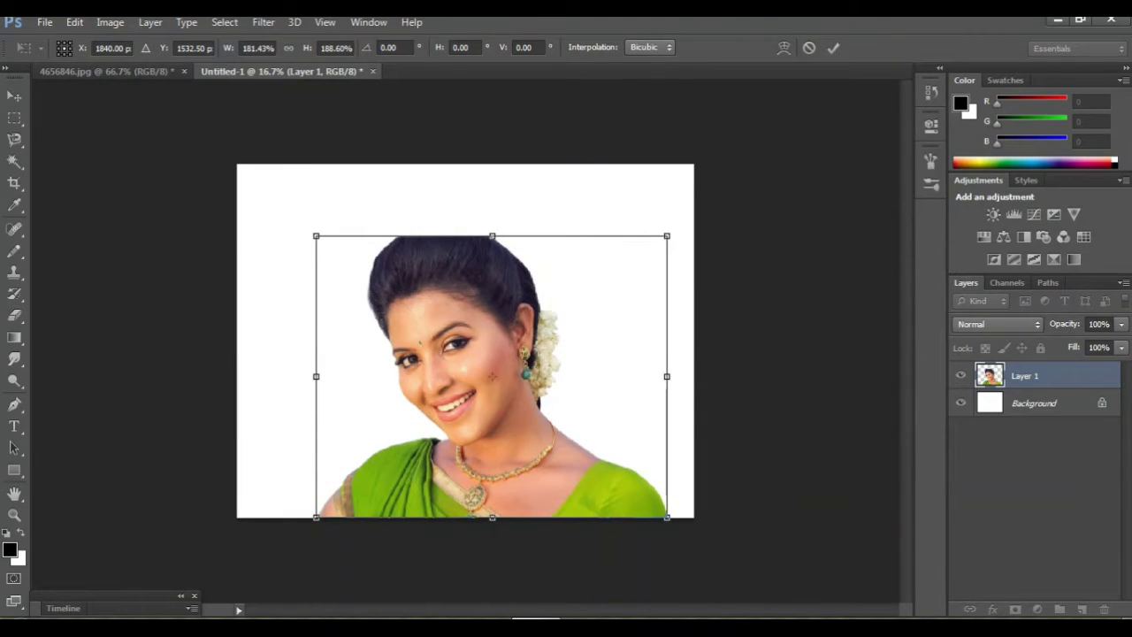
left_click_drag(555, 439, 541, 415)
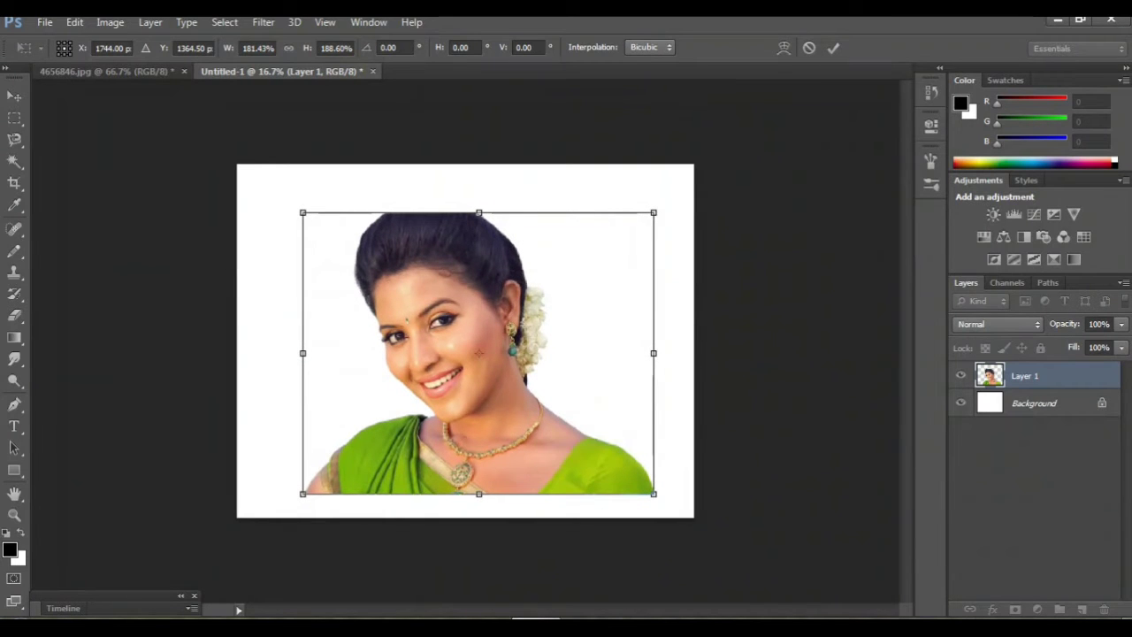
key("Return")
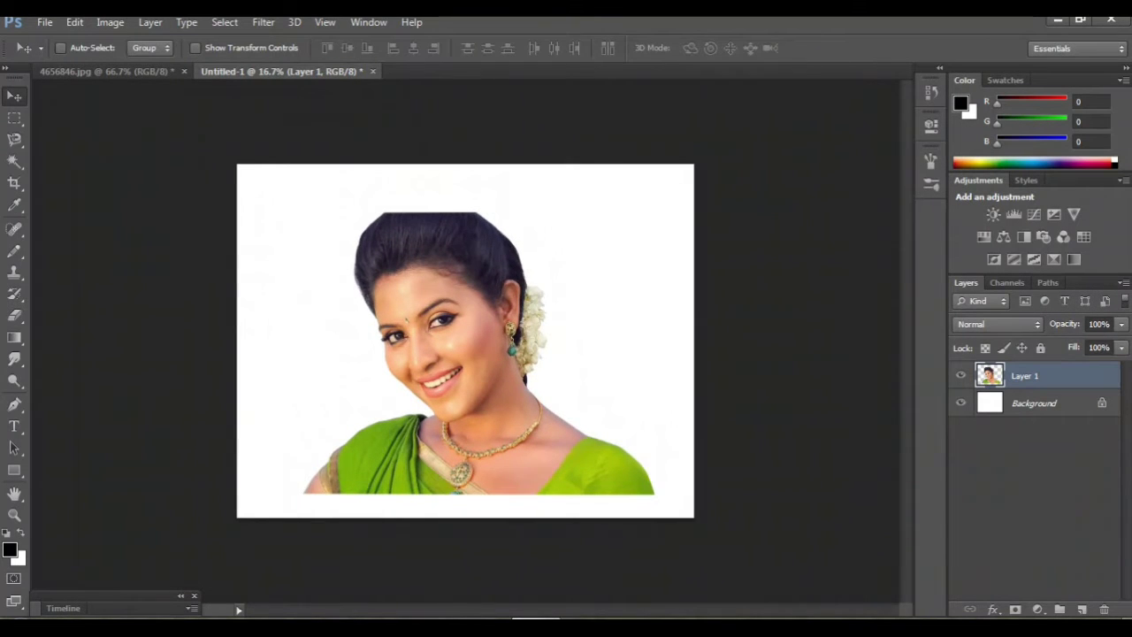
key("ctrl+plus")
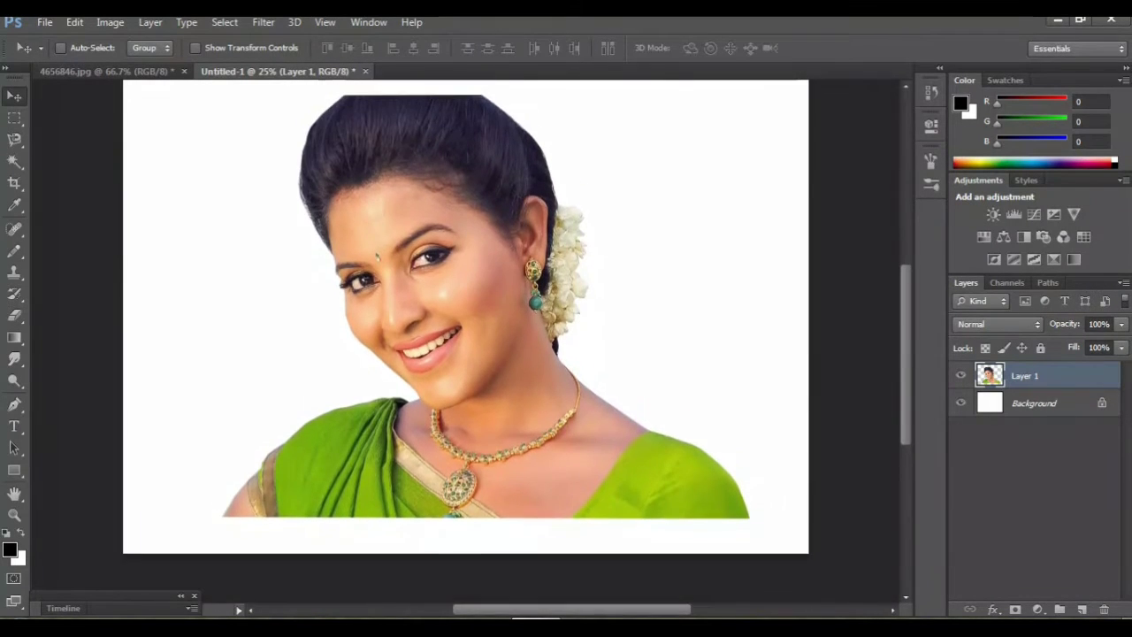
- Duplicate Layer 1 and apply Unsharp Mask to the copy: Amount 131%, Radius 9.8 px, Threshold 0
scroll(465, 341, "up", 1)
mouse_move(1025, 376)
left_mouse_down()
mouse_move(990, 601)
mouse_move(1058, 608)
left_mouse_up()
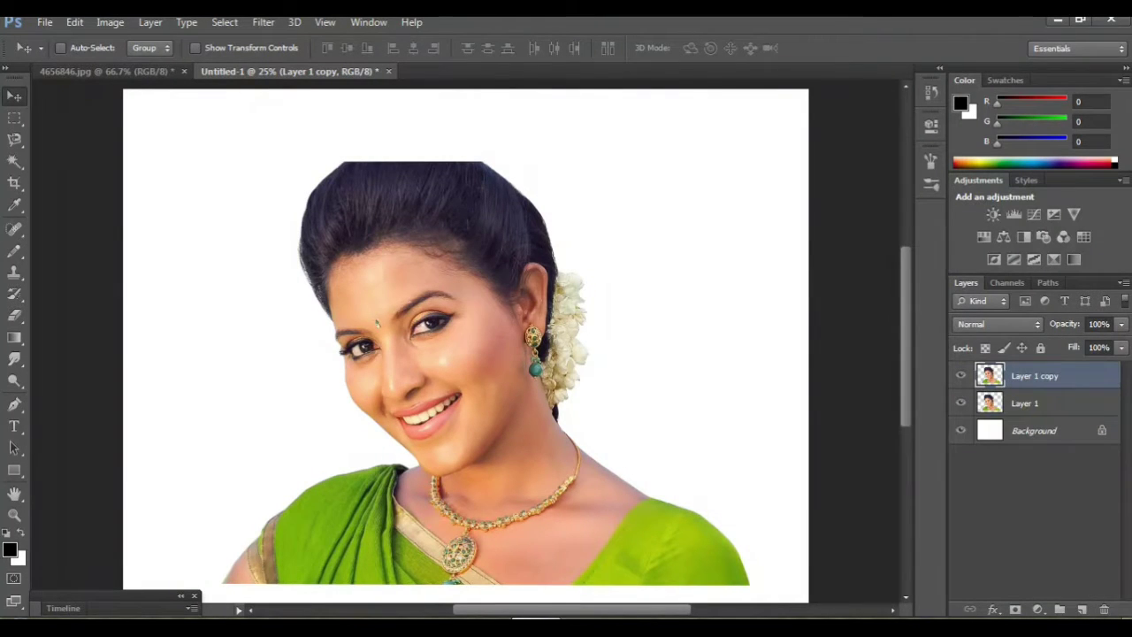
left_click(263, 22)
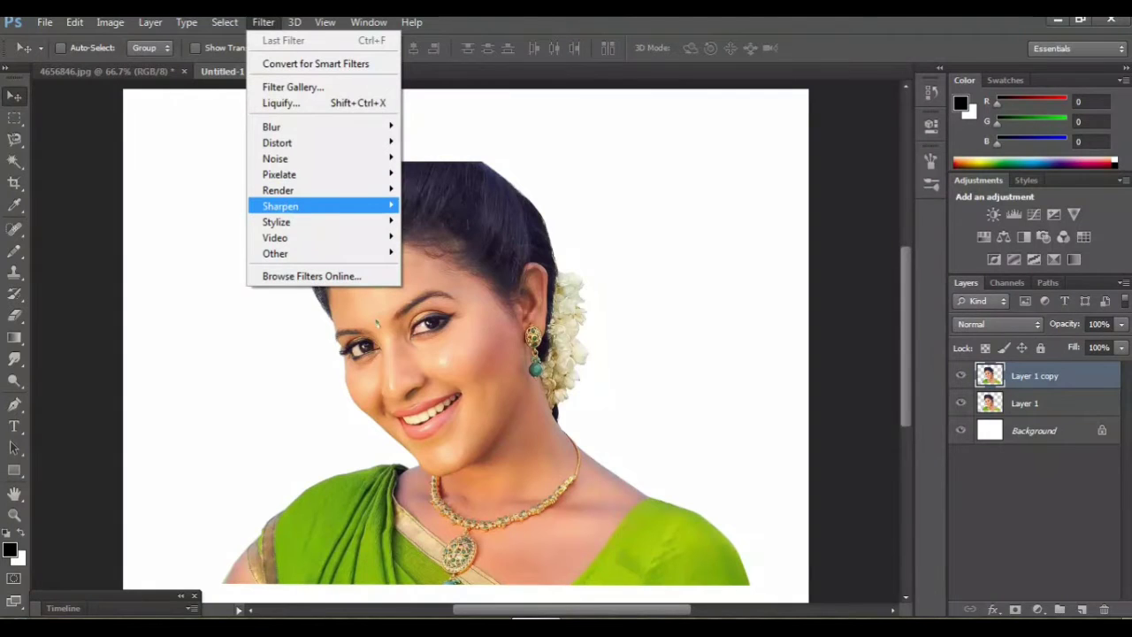
left_click(451, 268)
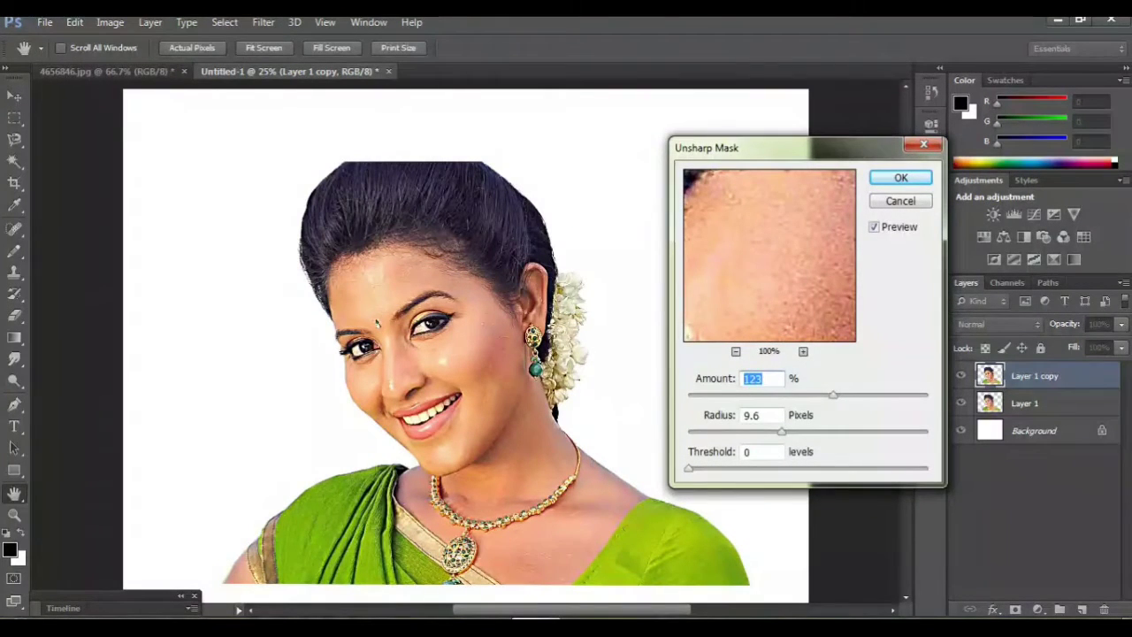
type("99")
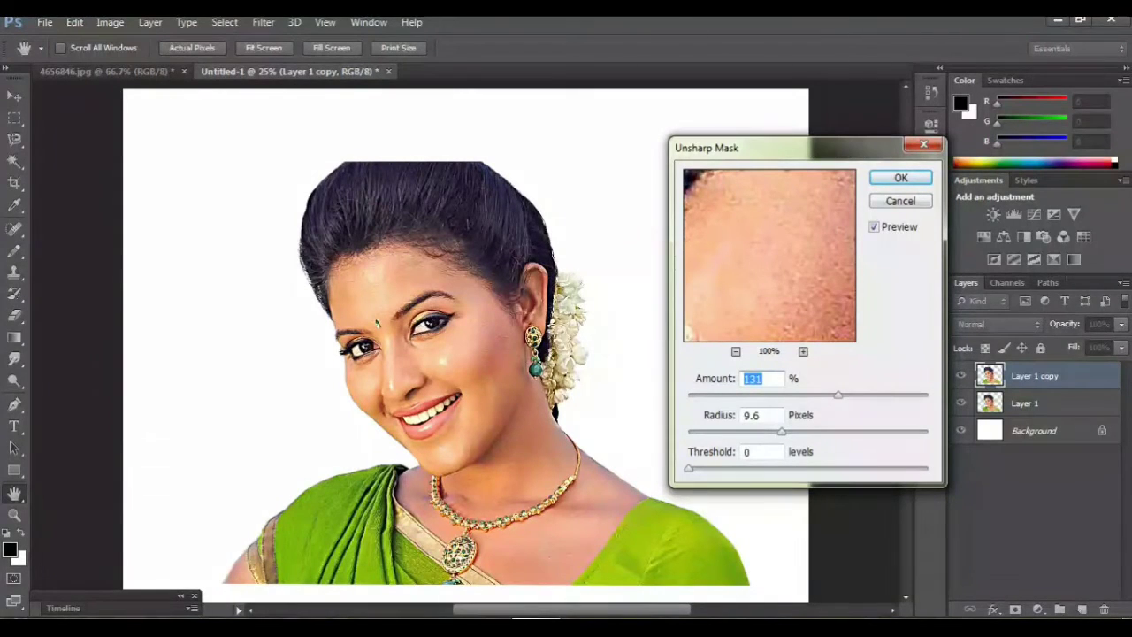
left_click_drag(781, 432, 789, 432)
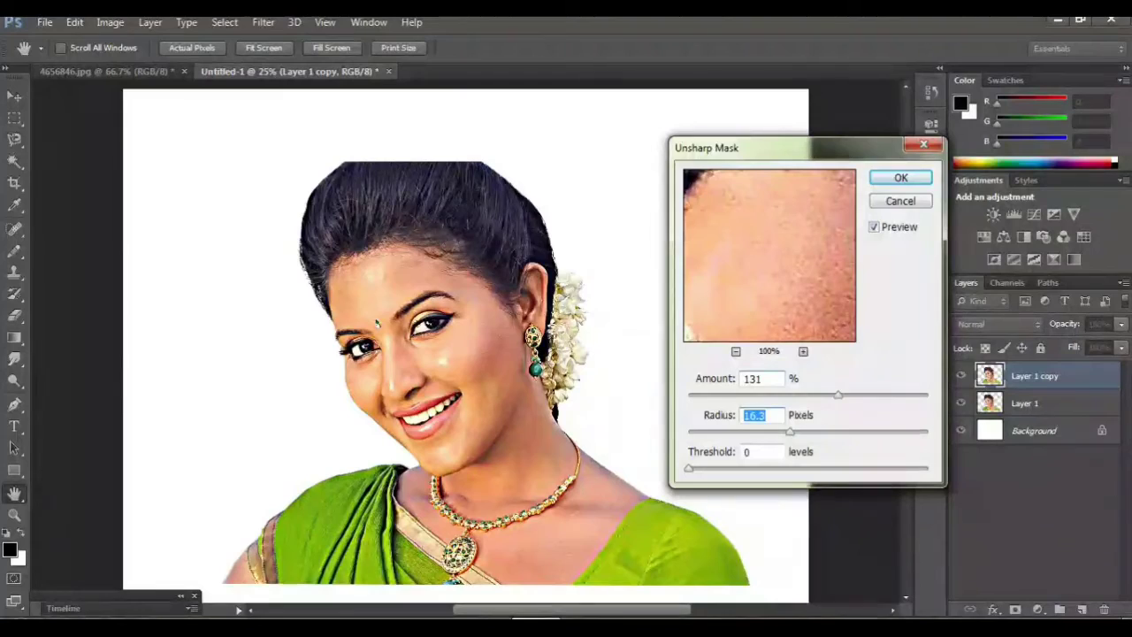
left_click_drag(790, 431, 783, 431)
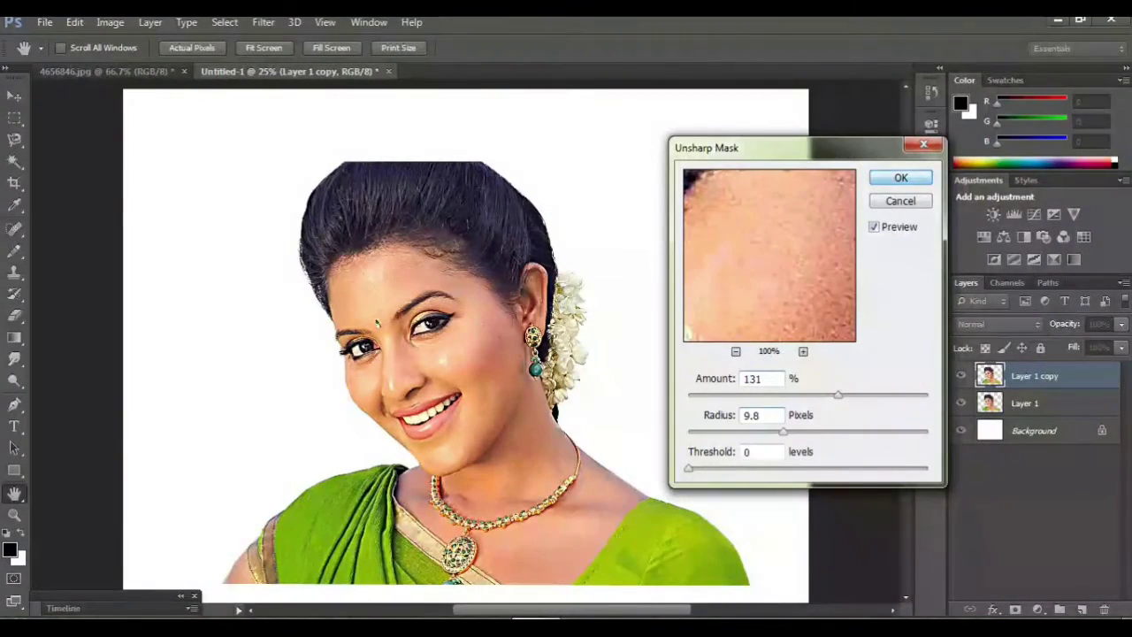
key("Return")
scroll(466, 345, "down", 1)
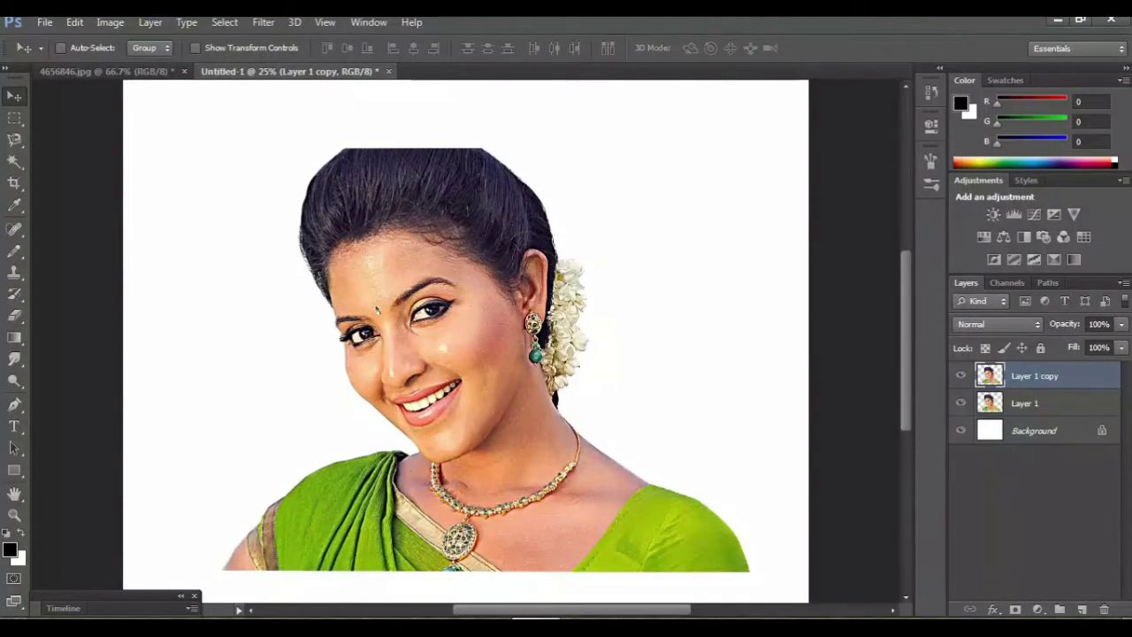
- Select the Smudge tool and lower its strength to 53%
key("ctrl+plus")
key("ctrl+plus")
key("ctrl+plus")
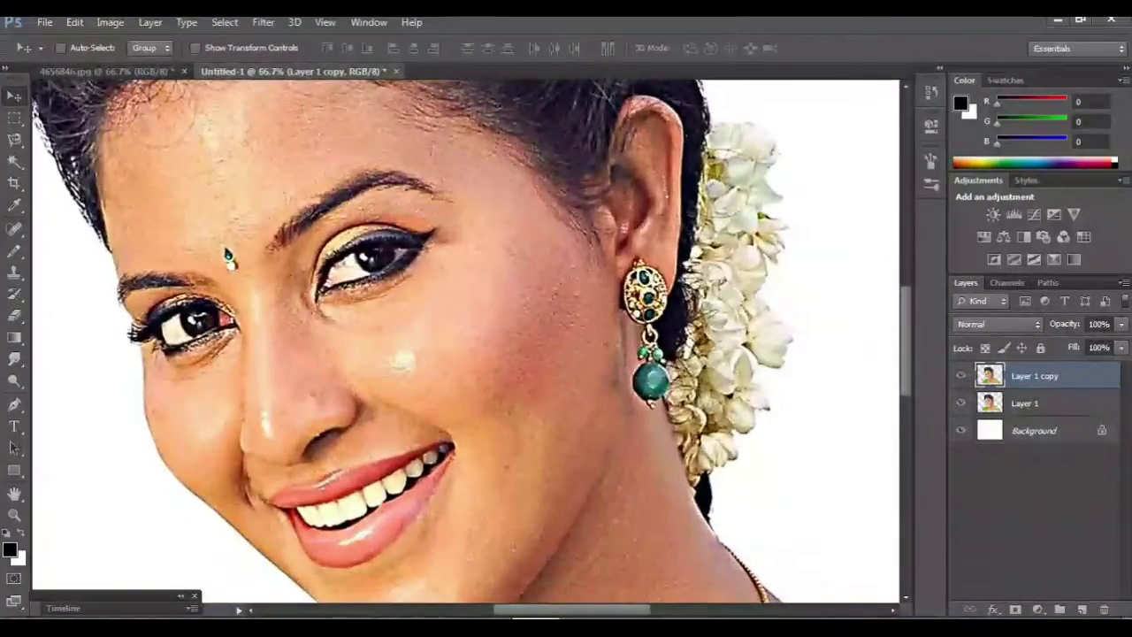
scroll(465, 340, "left", 3)
scroll(465, 341, "up", 5)
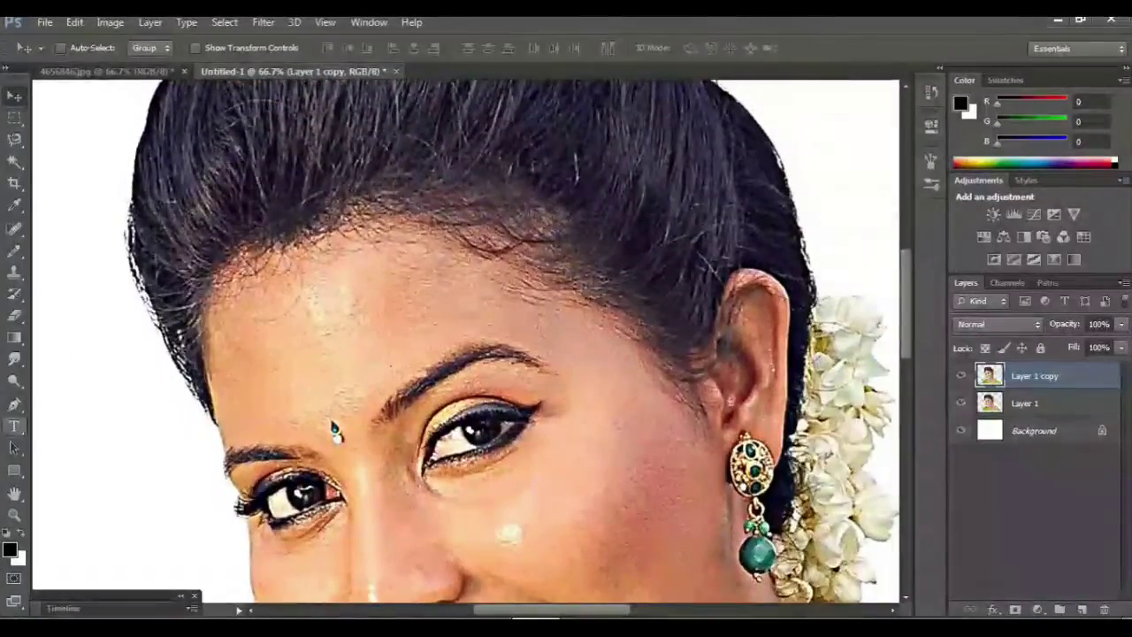
left_click(14, 359)
left_click(88, 383)
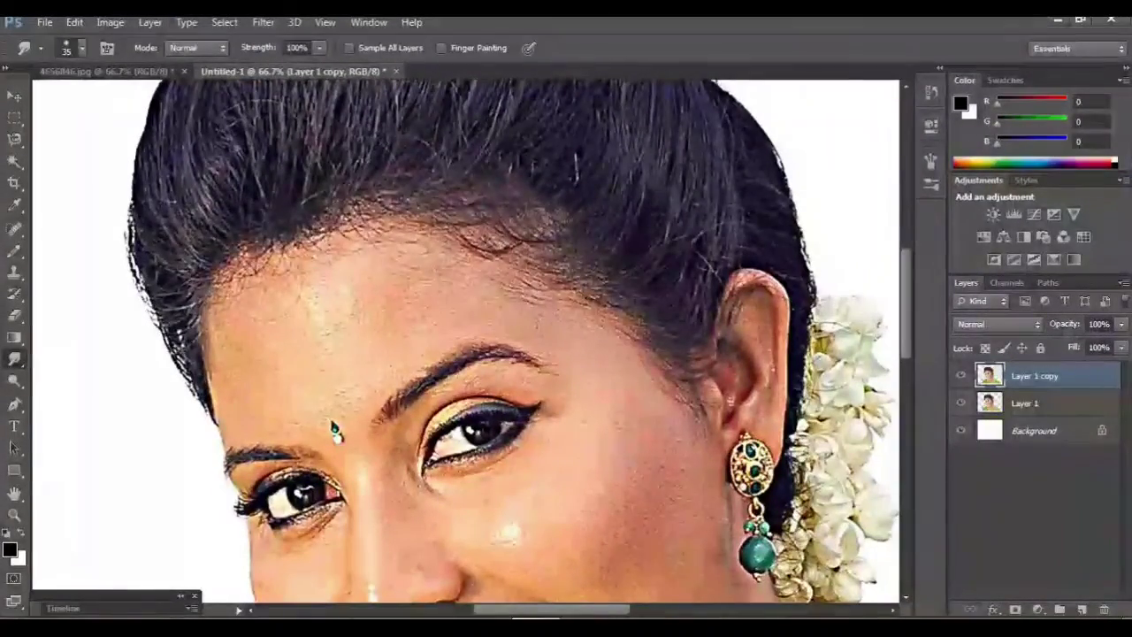
scroll(466, 341, "up", 2)
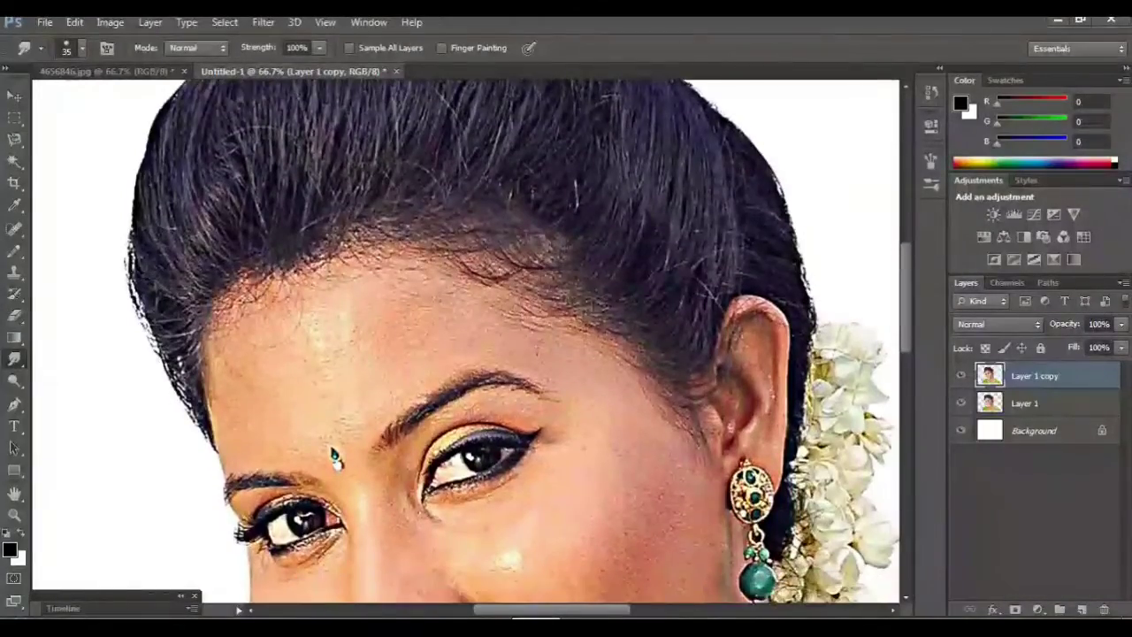
scroll(466, 341, "down", 3)
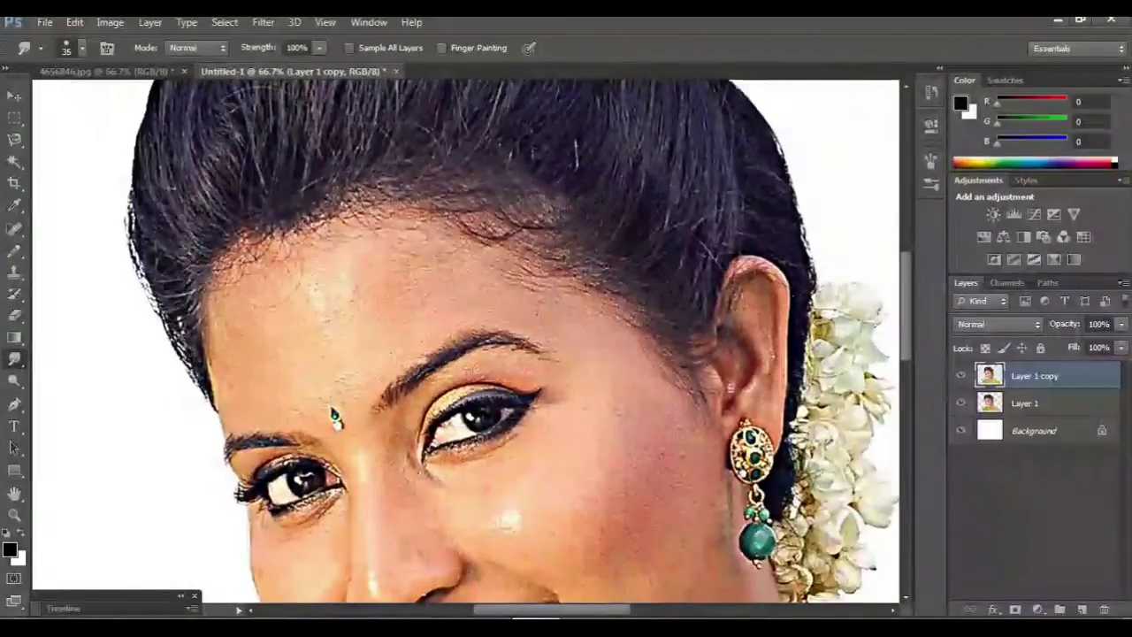
left_click_drag(318, 48, 278, 67)
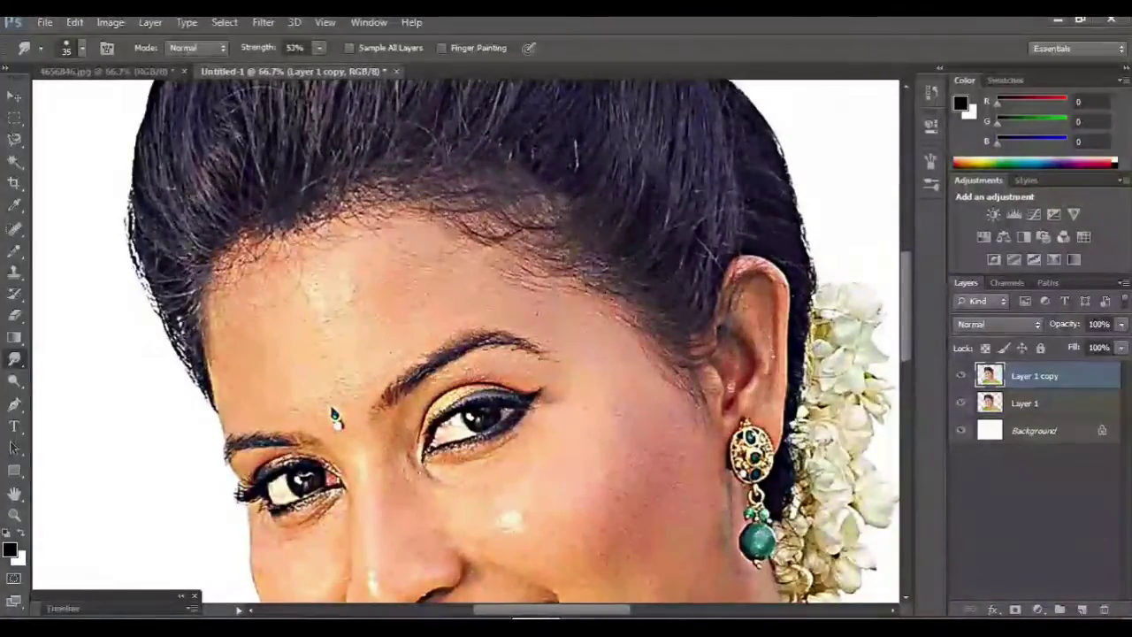
- With a 45 px brush, smudge the hairline above the brow and the outer eyebrow
key("ctrl+plus")
key("bracketright")
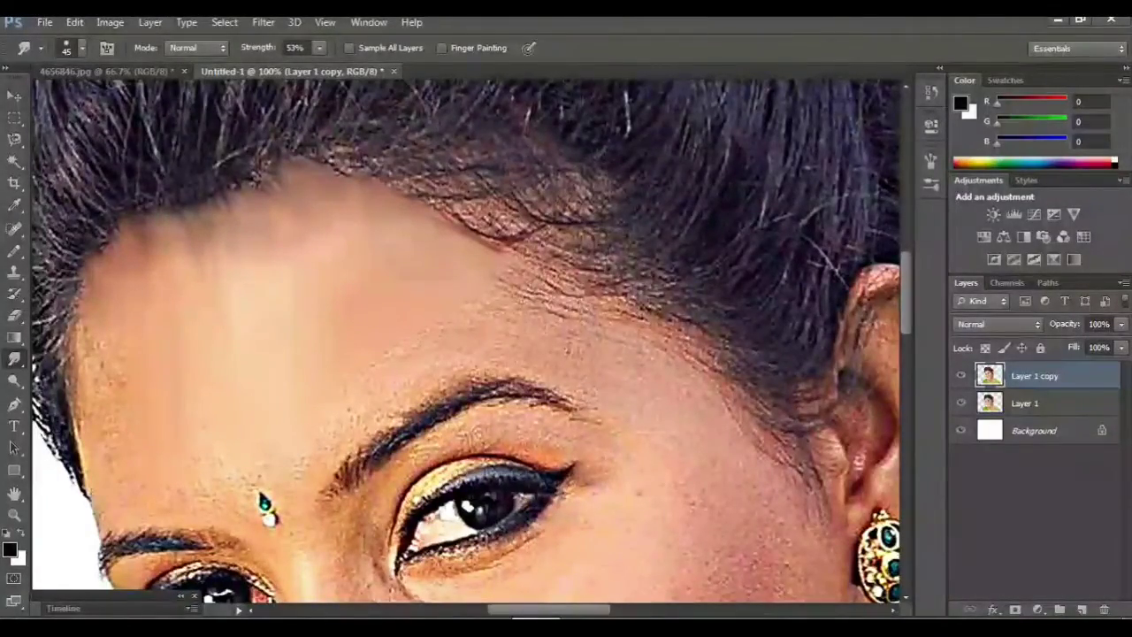
left_click_drag(530, 256, 637, 305)
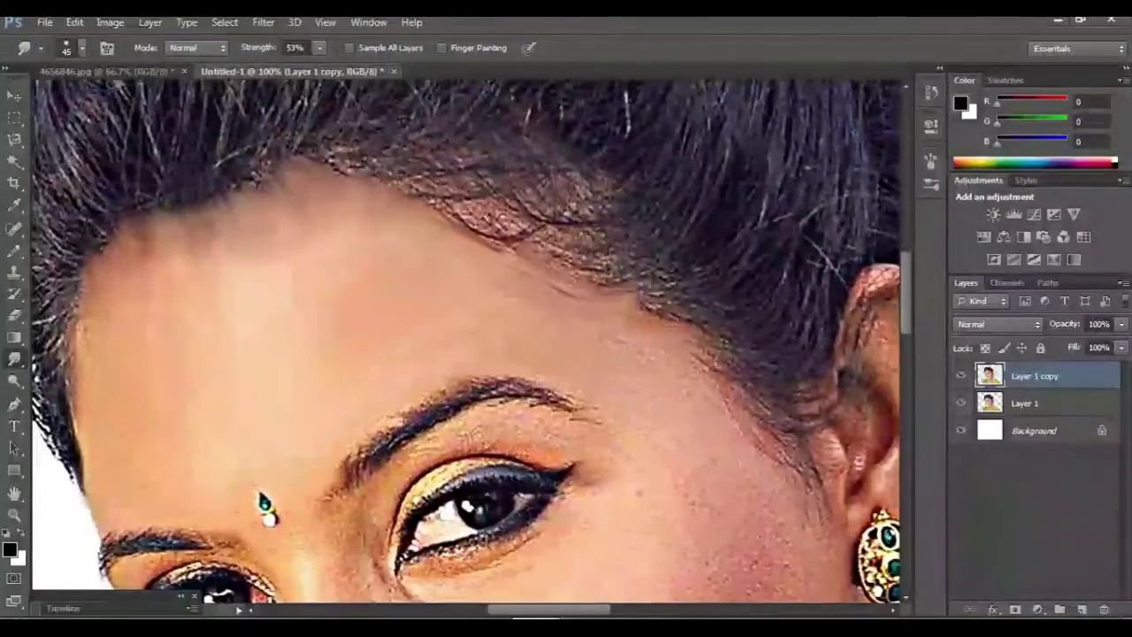
key("ctrl+minus")
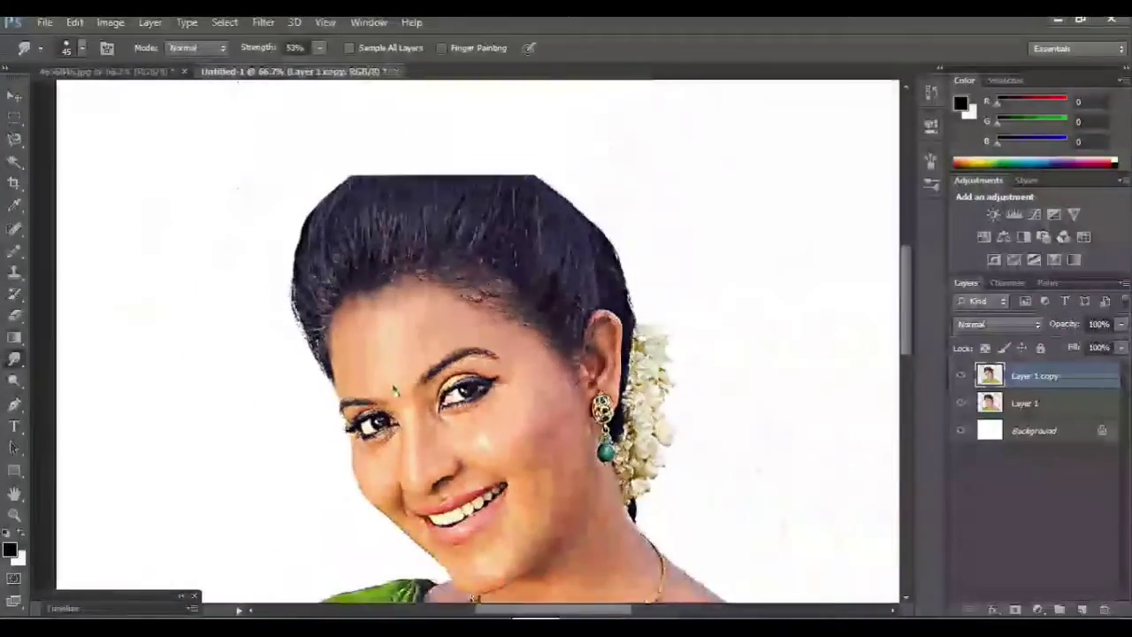
key("ctrl+plus")
key("ctrl+plus")
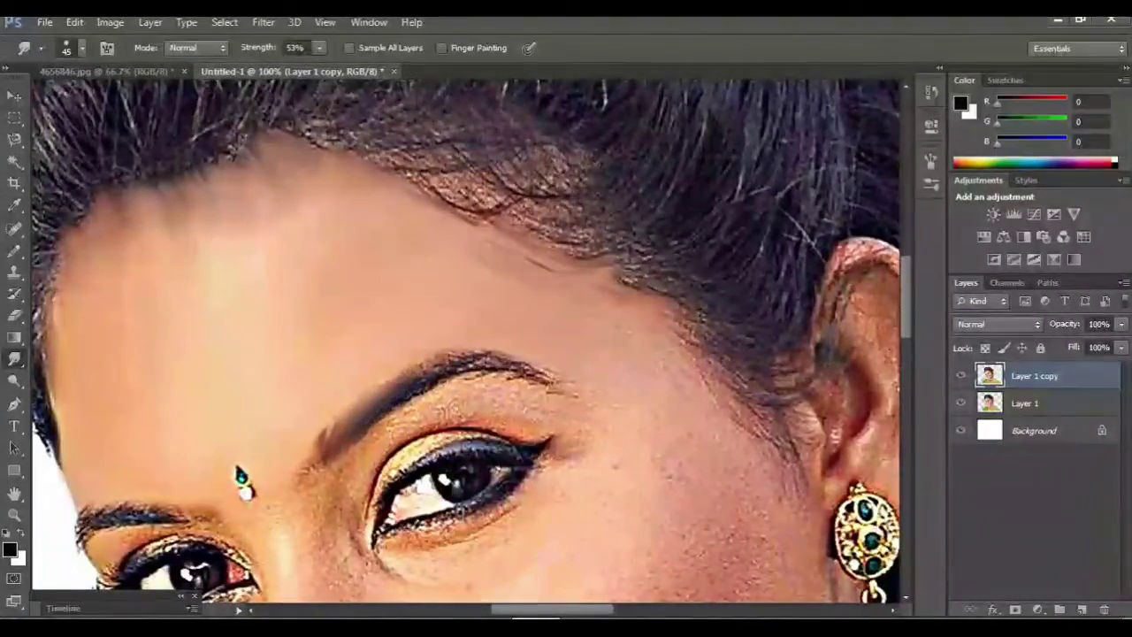
left_click_drag(478, 354, 541, 367)
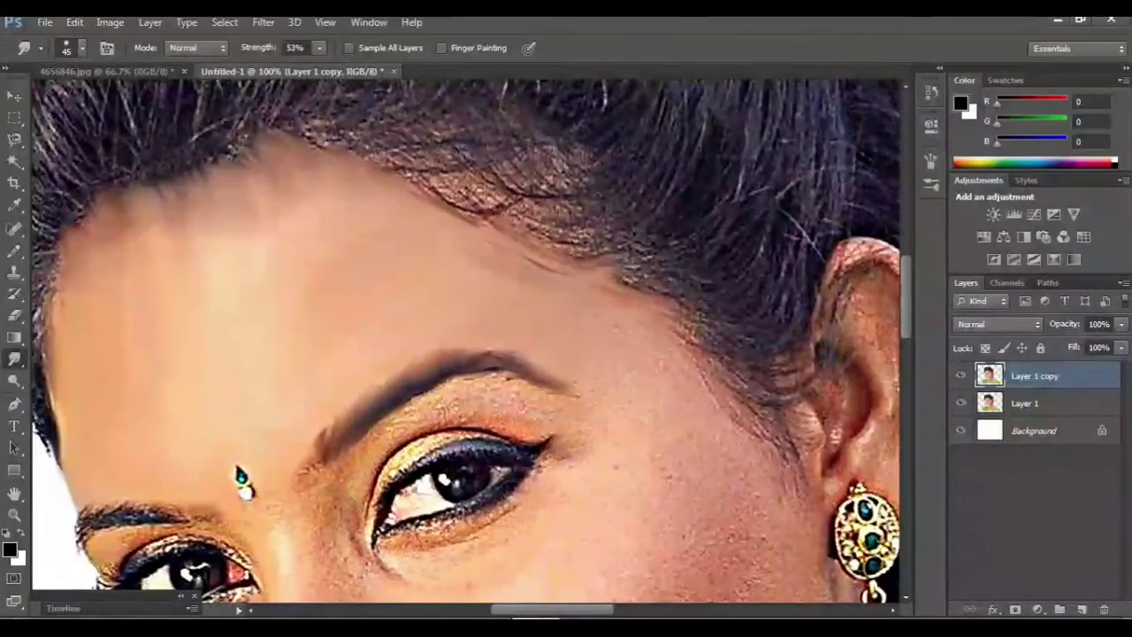
scroll(467, 340, "down", 2)
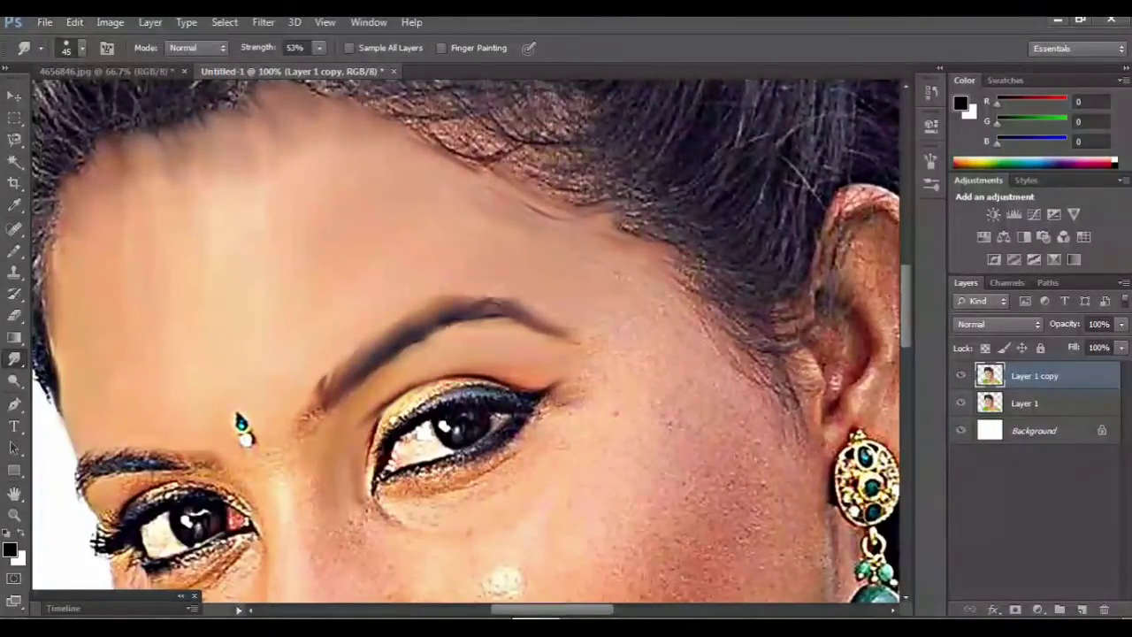
scroll(482, 425, "up", 1)
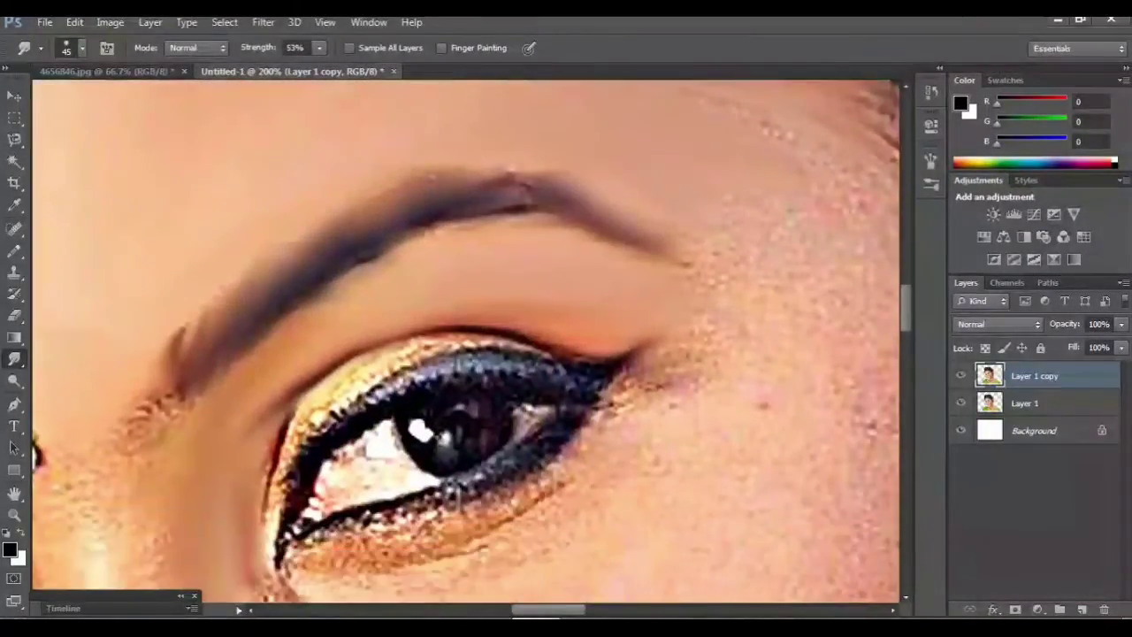
- Smudge the first eye's upper lid, lower lash line and freckled under-eye skin into smooth strokes
scroll(466, 340, "down", 1)
mouse_move(281, 530)
left_mouse_down()
mouse_move(279, 469)
mouse_move(318, 372)
mouse_move(390, 327)
mouse_move(460, 321)
mouse_move(628, 340)
left_mouse_up()
left_click_drag(336, 398, 460, 340)
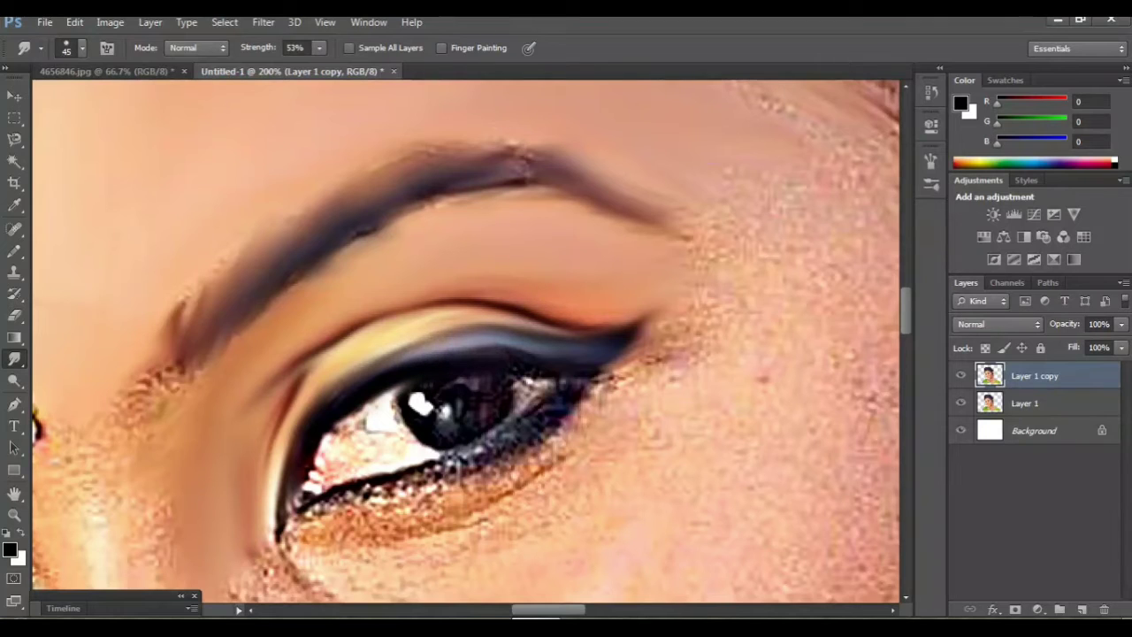
mouse_move(570, 389)
left_mouse_down()
mouse_move(443, 469)
mouse_move(297, 513)
mouse_move(274, 548)
left_mouse_up()
mouse_move(389, 495)
left_mouse_down()
mouse_move(340, 530)
mouse_move(442, 499)
mouse_move(602, 407)
mouse_move(632, 367)
left_mouse_up()
left_click_drag(398, 544, 469, 513)
scroll(466, 342, "down", 3)
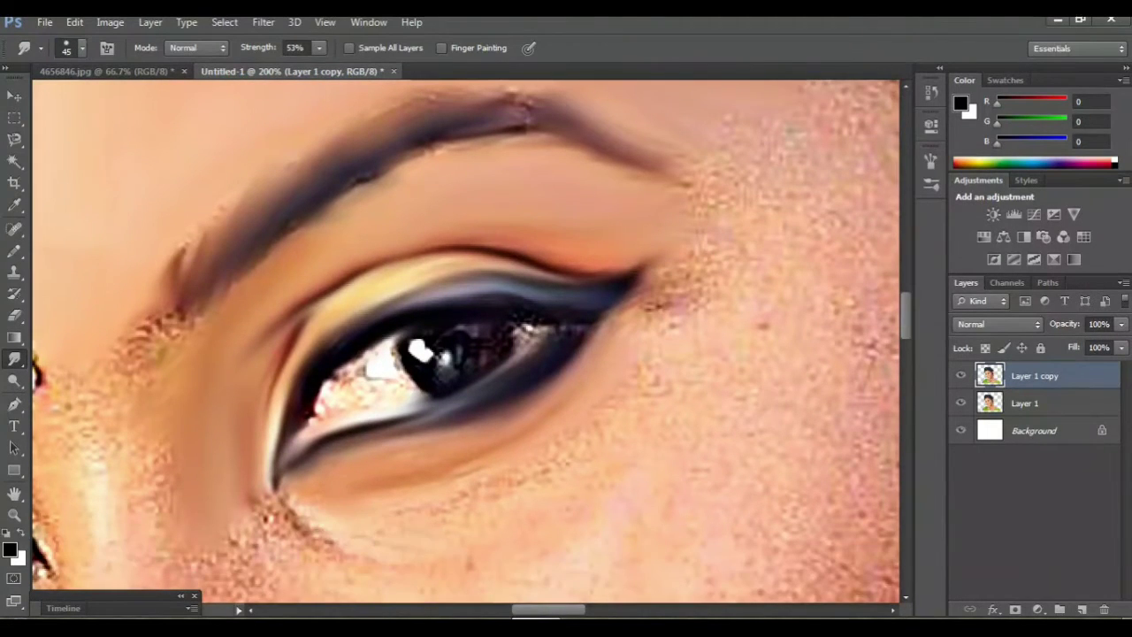
left_click_drag(274, 505, 381, 566)
left_click_drag(460, 509, 558, 471)
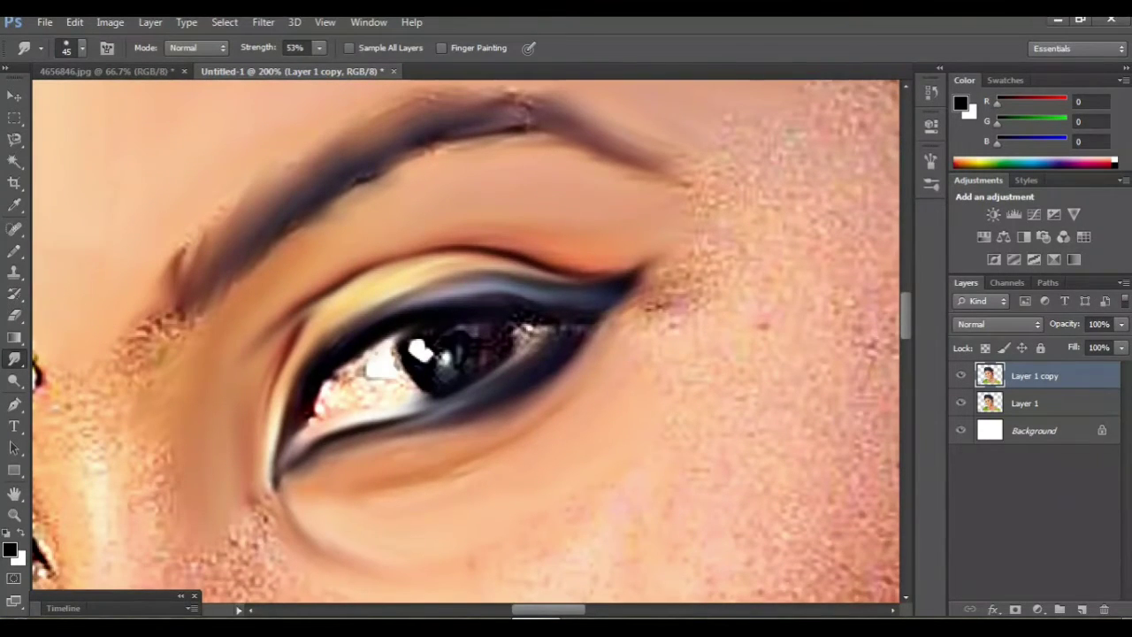
- Smooth the speckled eye white and soften the iris highlight of that eye
key("ctrl+minus")
key("ctrl+minus")
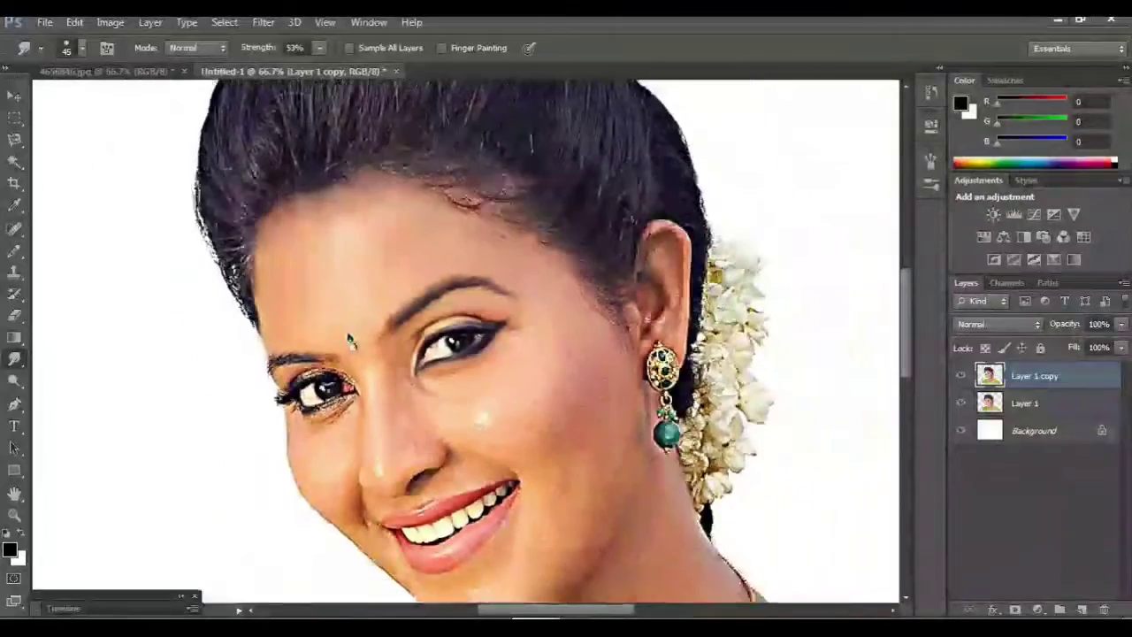
key("ctrl+plus")
key("ctrl+plus")
key("ctrl+plus")
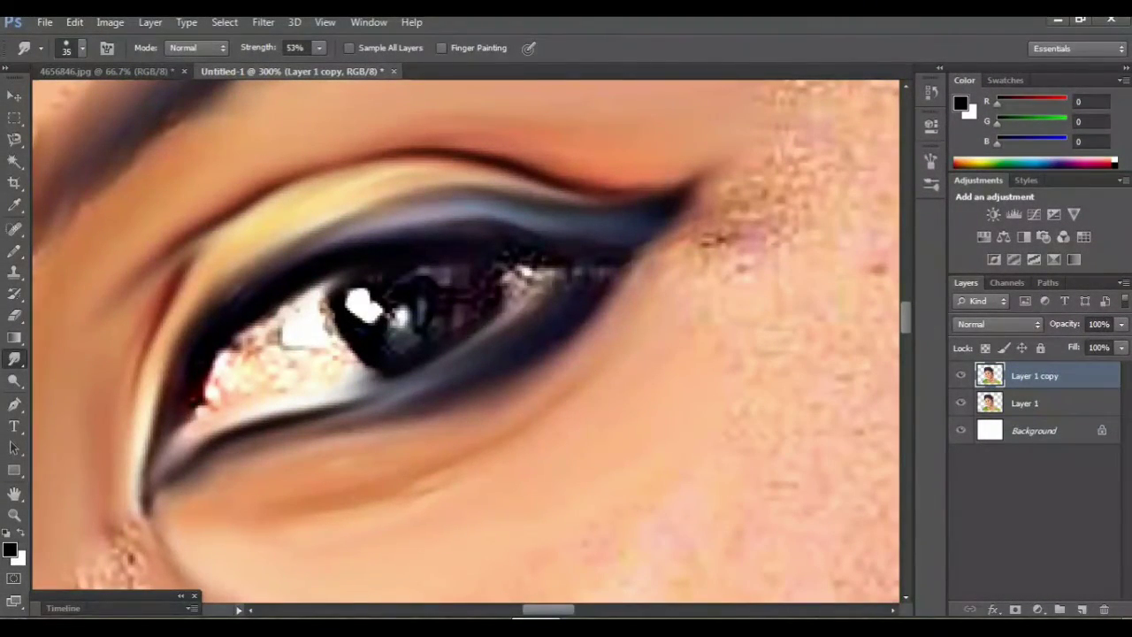
mouse_move(262, 345)
left_mouse_down()
mouse_move(315, 340)
mouse_move(279, 328)
mouse_move(206, 403)
mouse_move(315, 372)
left_mouse_up()
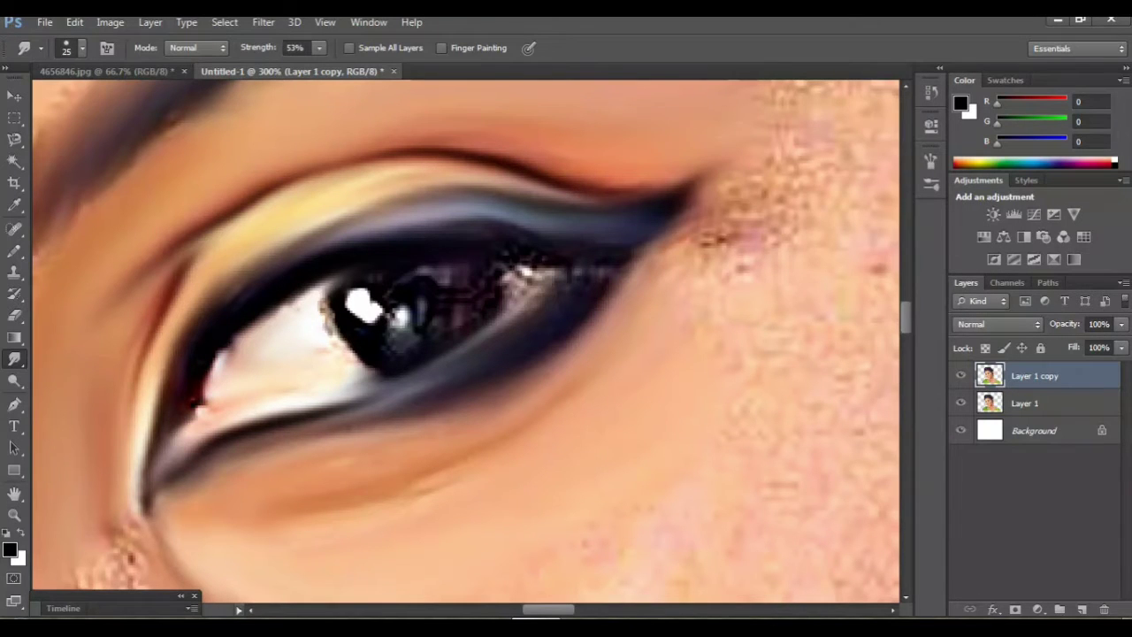
mouse_move(534, 267)
left_mouse_down()
mouse_move(465, 318)
mouse_move(389, 337)
mouse_move(375, 322)
left_mouse_up()
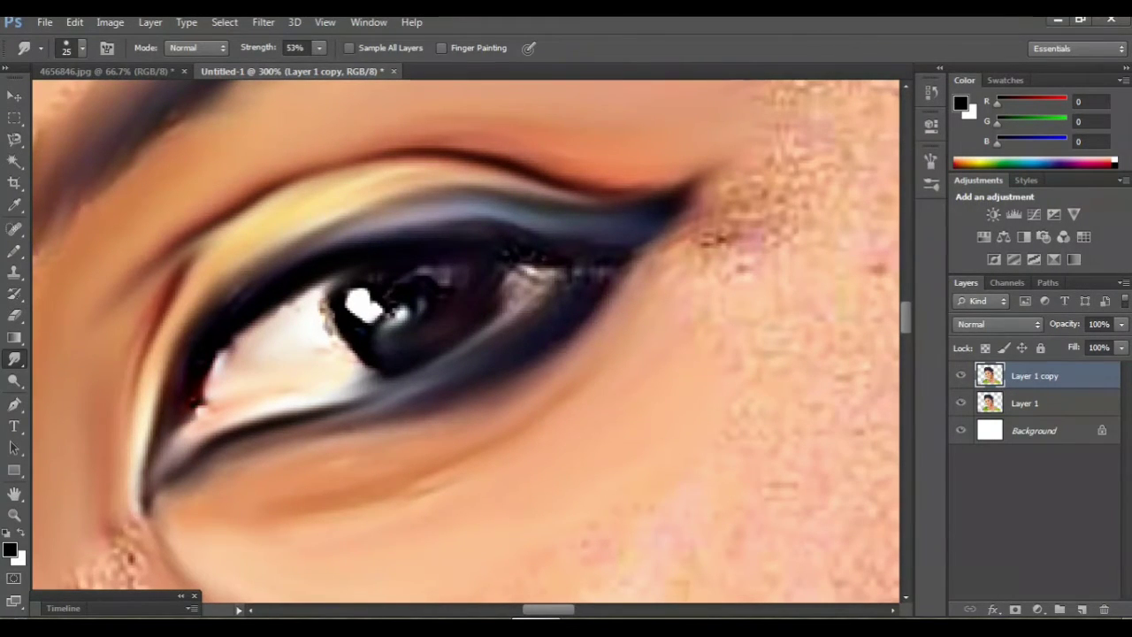
key("ctrl+minus")
key("ctrl+minus")
key("ctrl+minus")
key("ctrl+minus")
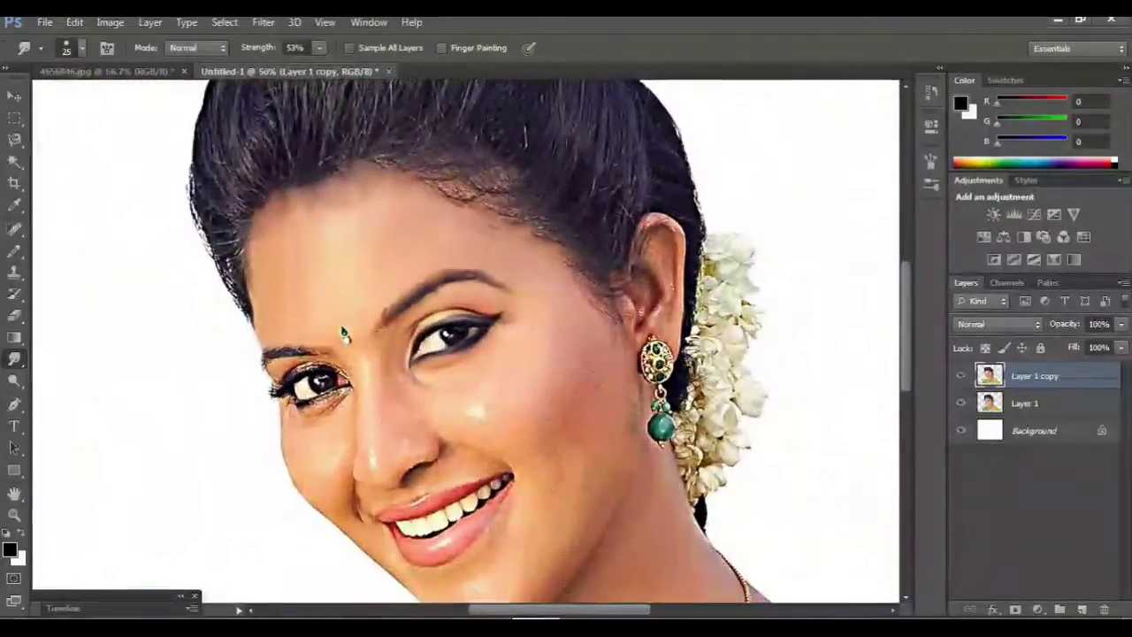
key("ctrl+plus")
key("ctrl+plus")
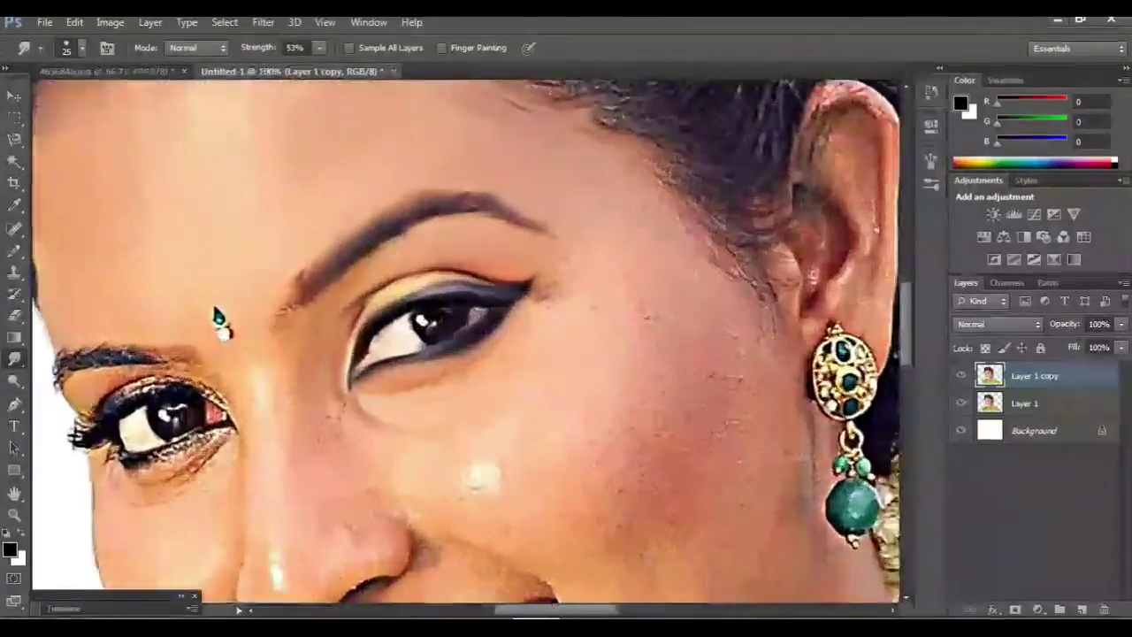
- Blend the other eye's upper lid, lashes, lower lid and eye white using a 40 px brush
left_click_drag(219, 319, 378, 320)
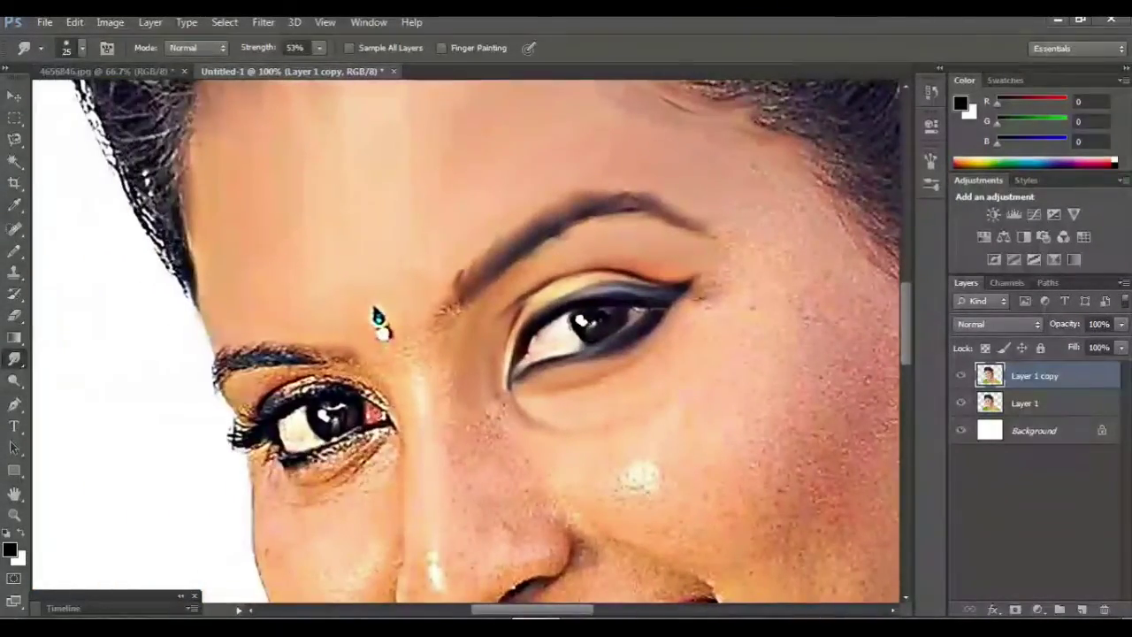
key("bracketright")
key("bracketright")
key("bracketright")
key("ctrl+plus")
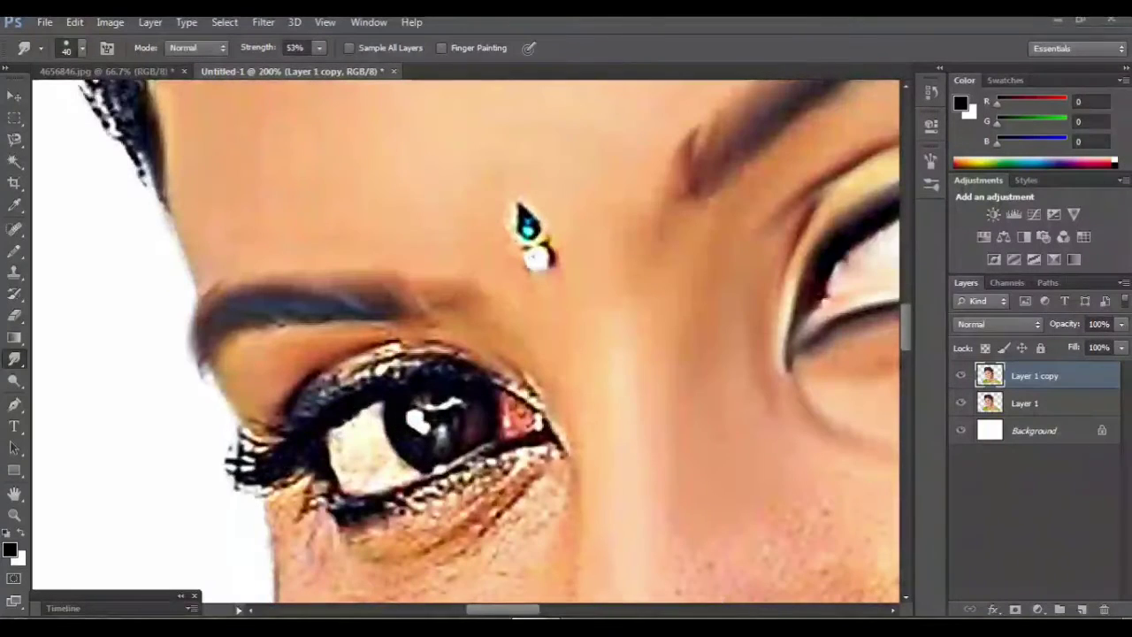
mouse_move(451, 354)
left_mouse_down()
mouse_move(353, 380)
mouse_move(318, 420)
mouse_move(232, 456)
mouse_move(225, 482)
left_mouse_up()
left_click_drag(345, 367, 292, 420)
scroll(318, 398, "down", 1)
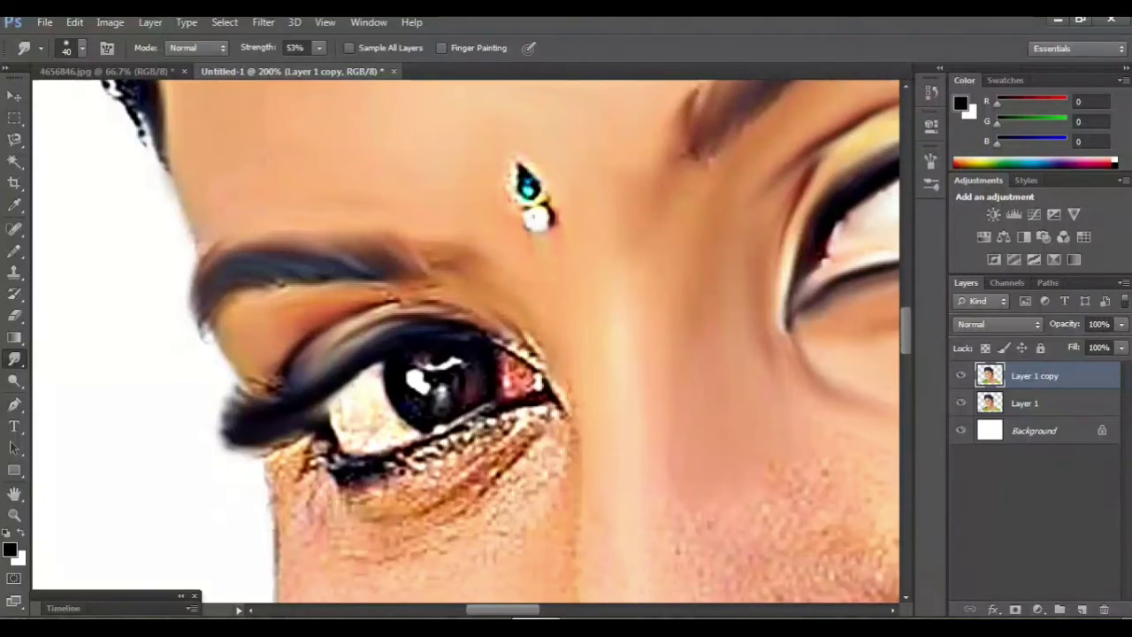
mouse_move(553, 403)
left_mouse_down()
mouse_move(407, 451)
mouse_move(327, 455)
left_mouse_up()
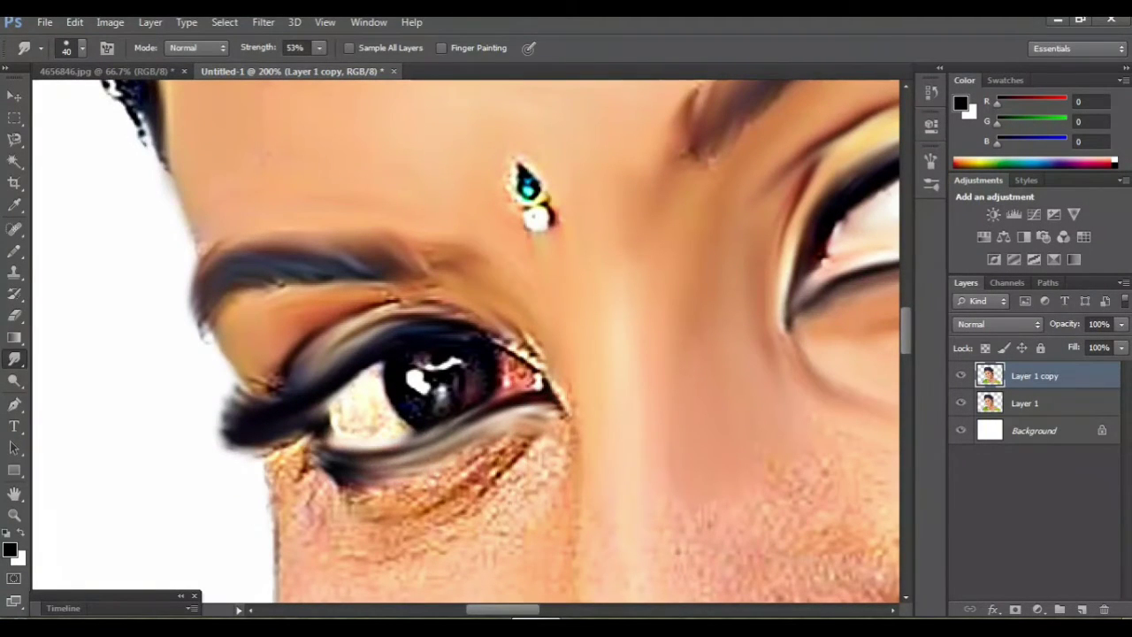
mouse_move(349, 389)
left_mouse_down()
mouse_move(380, 447)
mouse_move(345, 381)
mouse_move(380, 371)
left_mouse_up()
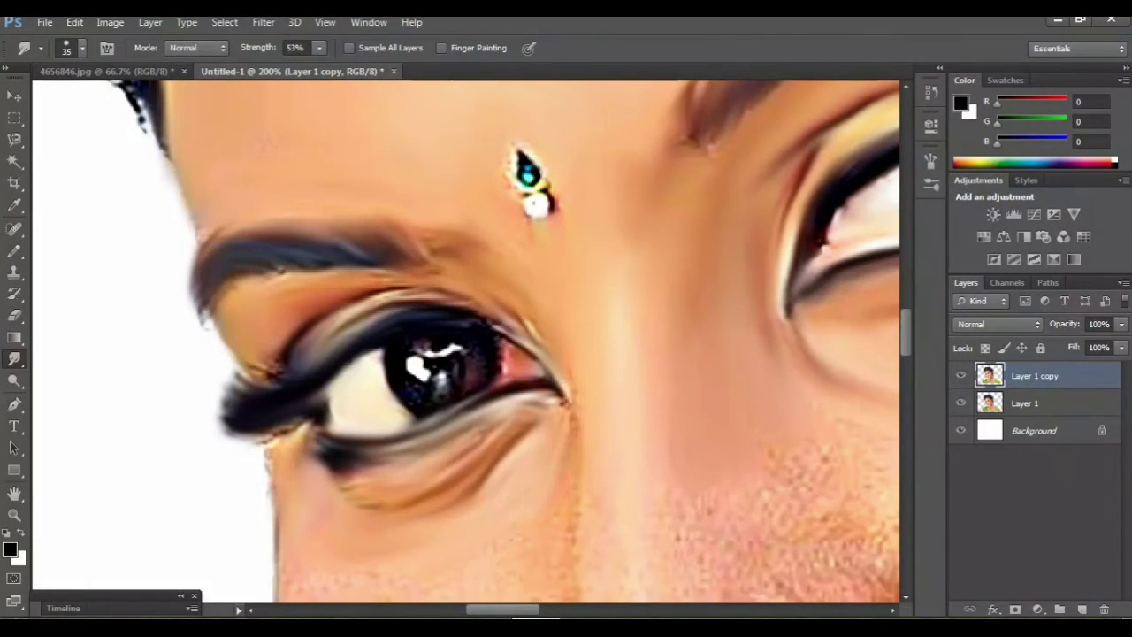
key("ctrl+minus")
key("ctrl+minus")
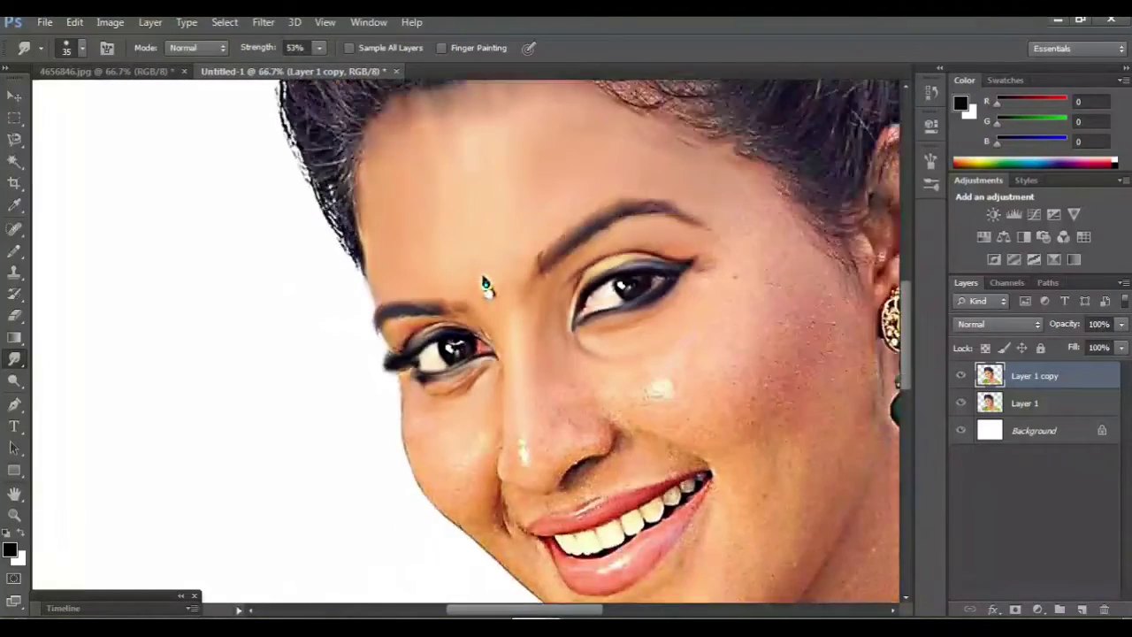
key("ctrl+plus")
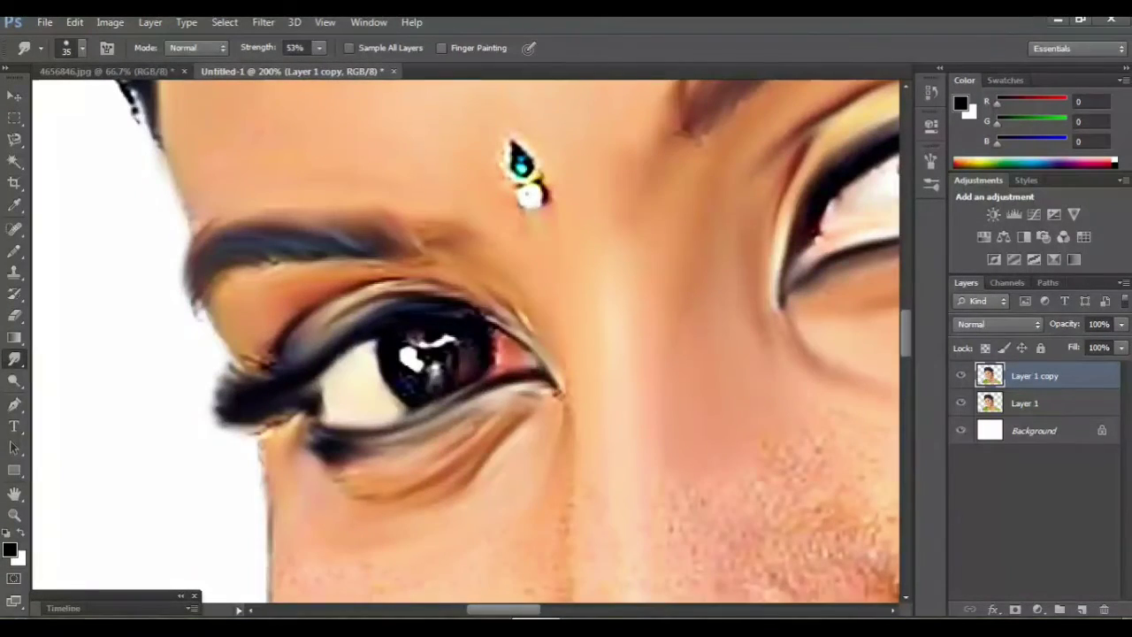
key("ctrl+plus")
key("ctrl+minus")
key("ctrl+minus")
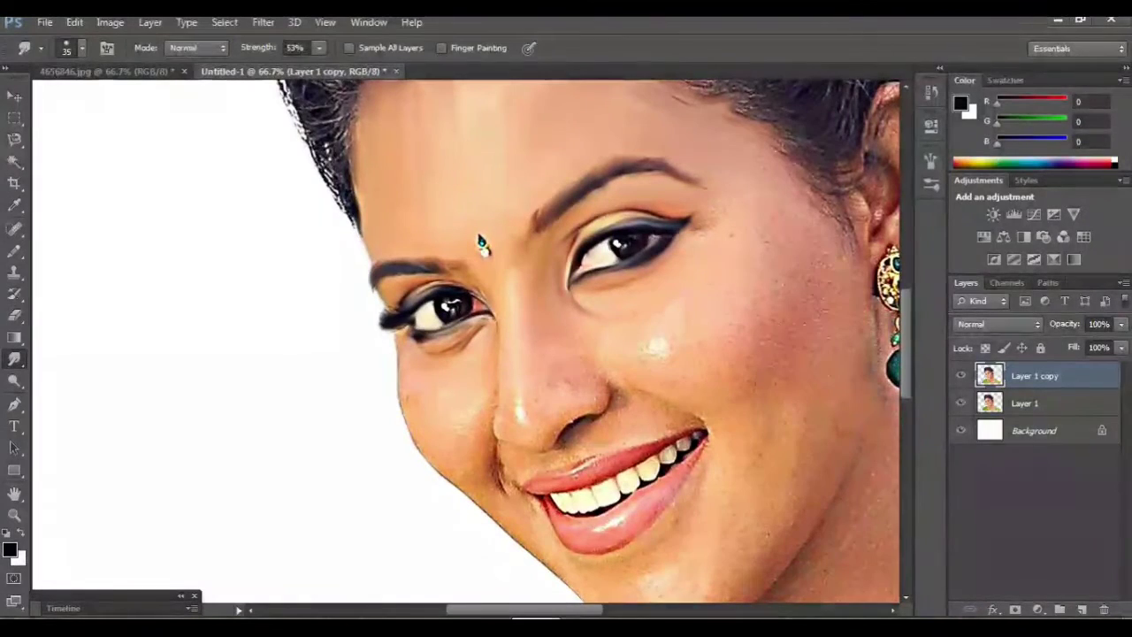
key("ctrl+plus")
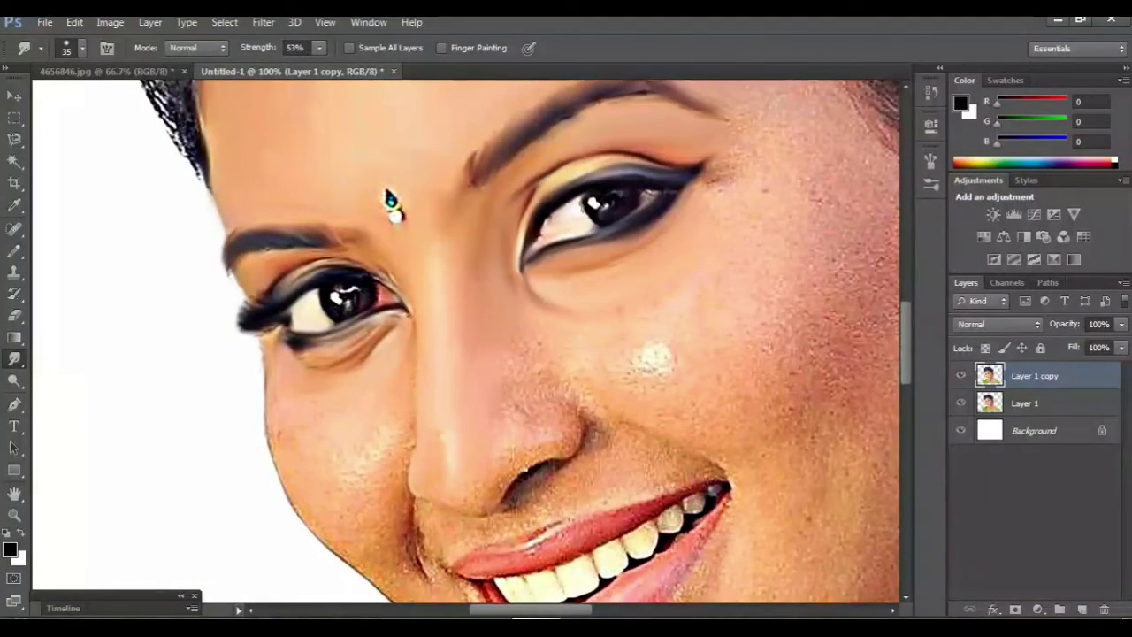
- At 200% zoom, smudge the skin beside the nose bridge smooth
key("ctrl+plus")
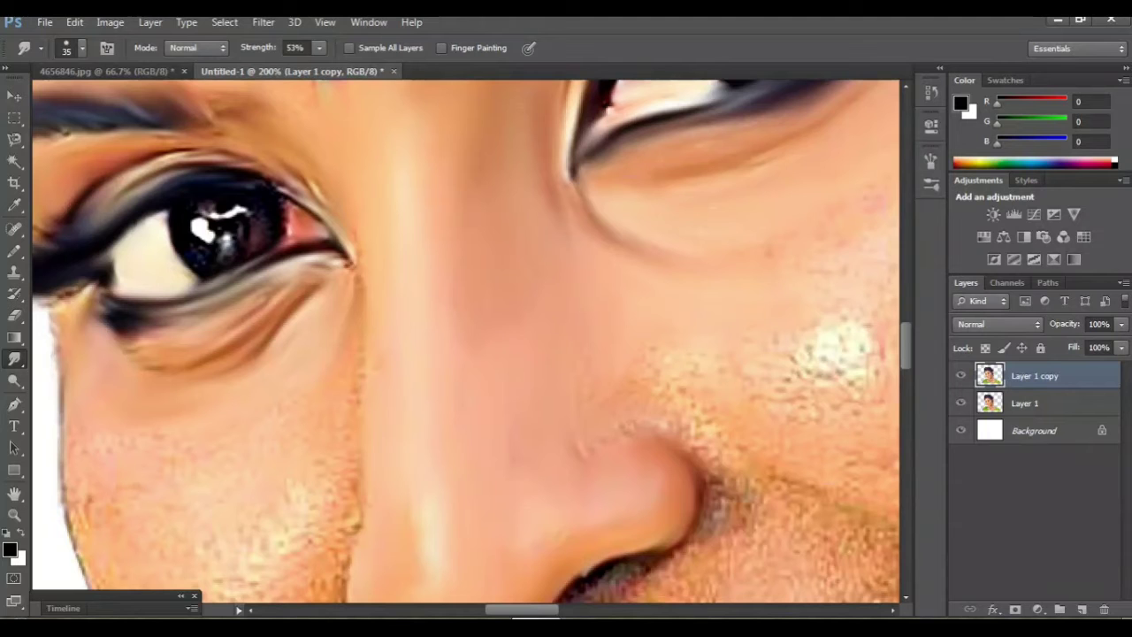
left_click_drag(699, 425, 717, 456)
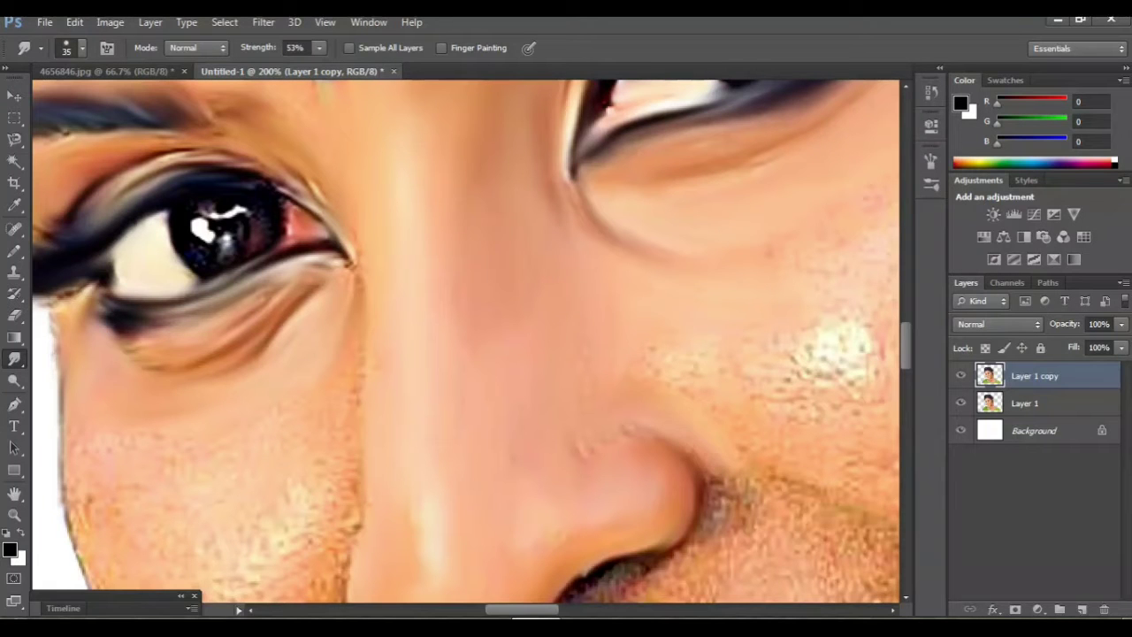
key("ctrl+minus")
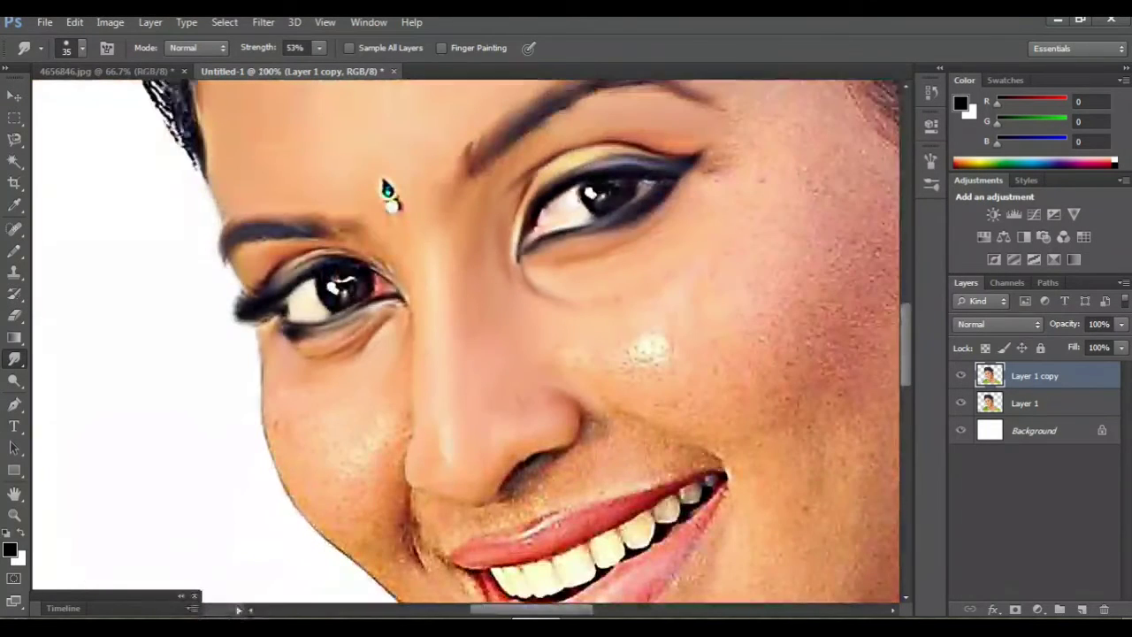
scroll(466, 340, "down", 1)
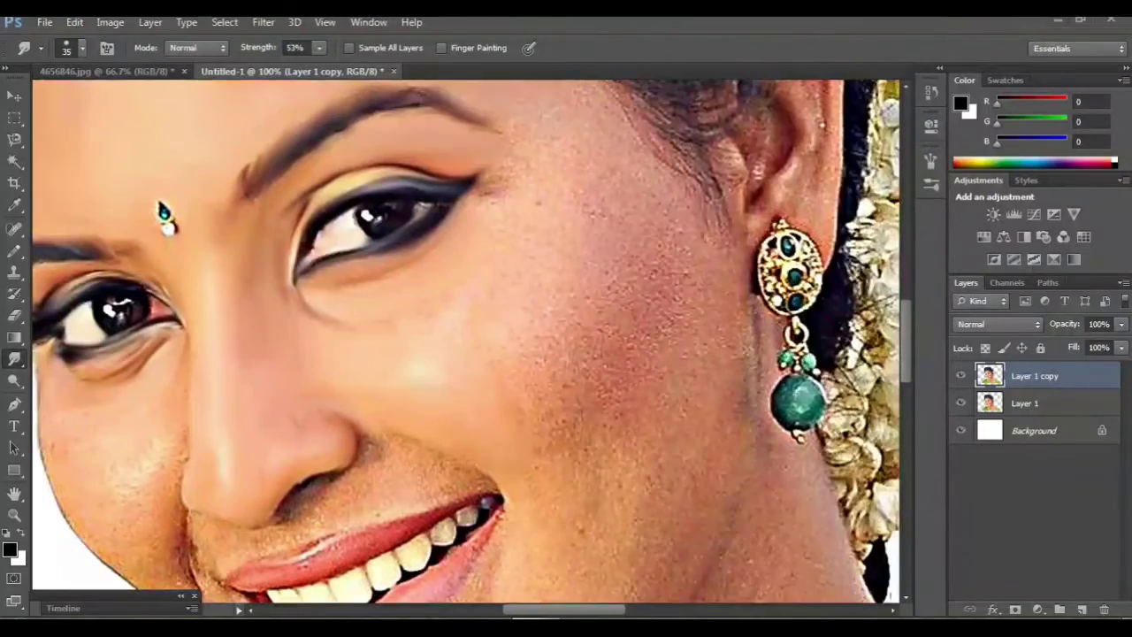
left_click_drag(531, 336, 306, 385)
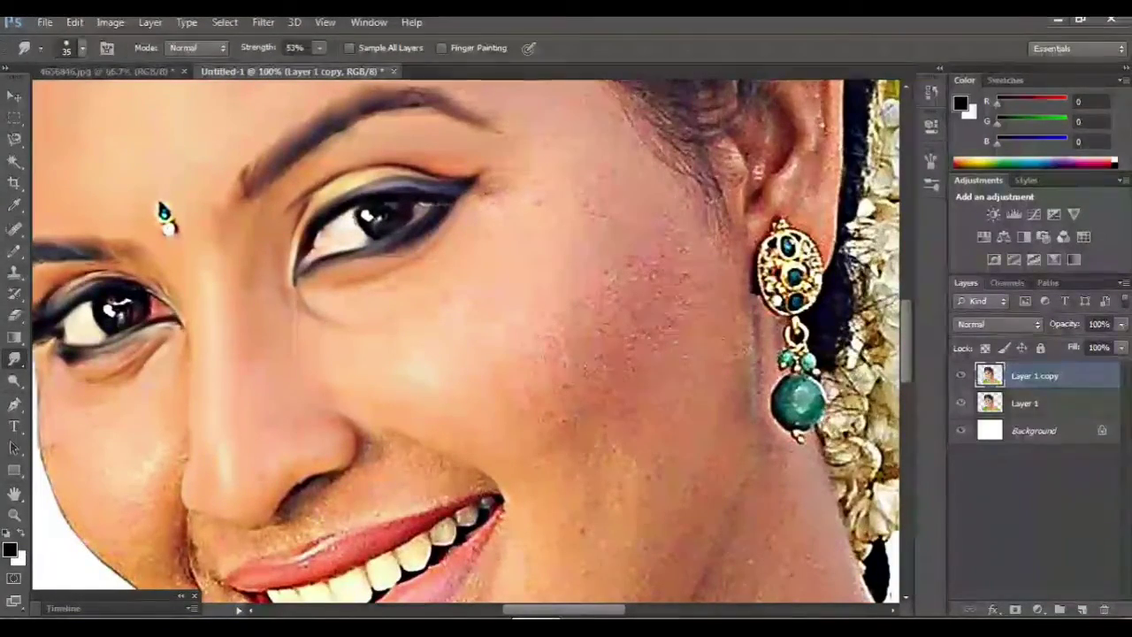
scroll(466, 340, "up", 3)
scroll(466, 340, "up", 2)
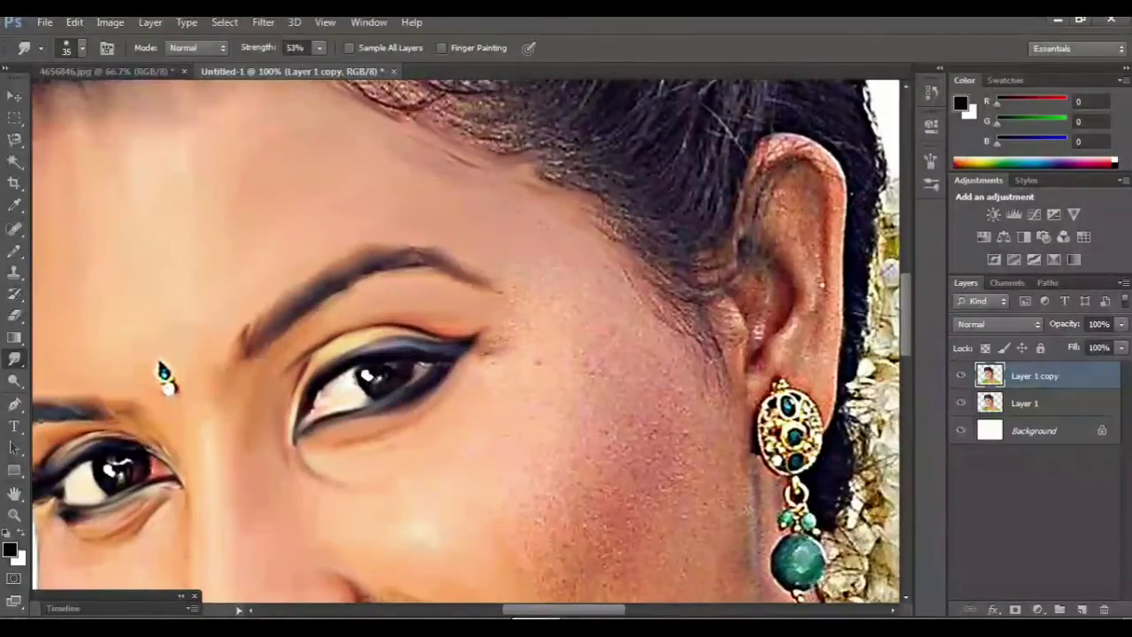
scroll(466, 341, "down", 12)
- Enlarge the smudge brush to 50 and soften the cheek outline against the white background
key("bracketright")
key("bracketright")
key("bracketright")
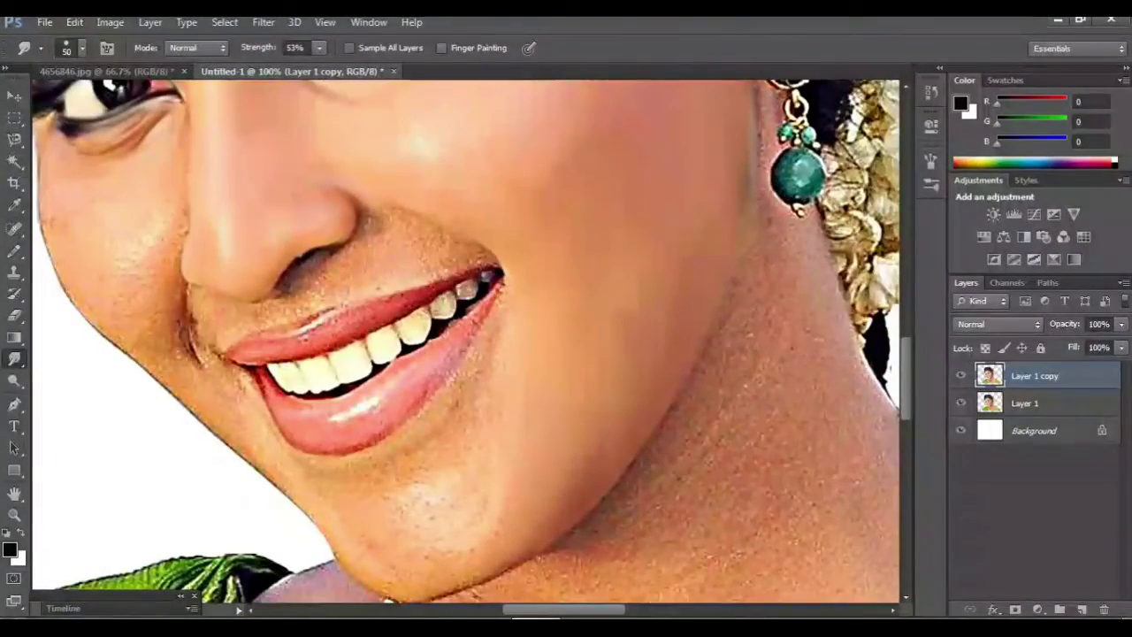
scroll(310, 166, "down", 2)
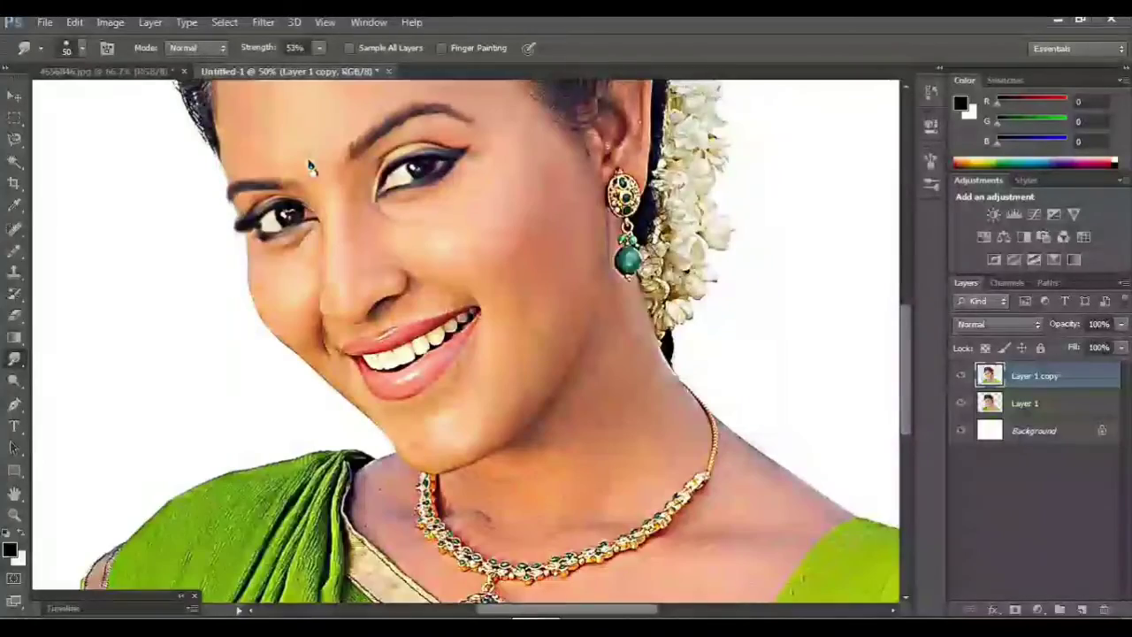
left_click_drag(310, 166, 310, 192)
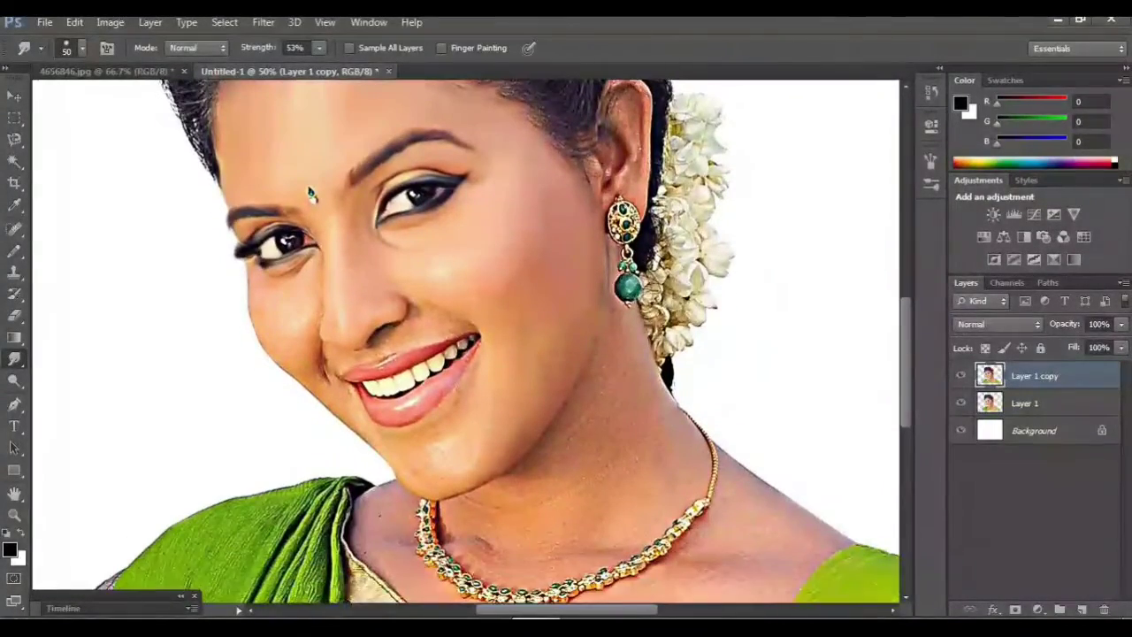
scroll(467, 337, "up", 1)
scroll(467, 337, "up", 1)
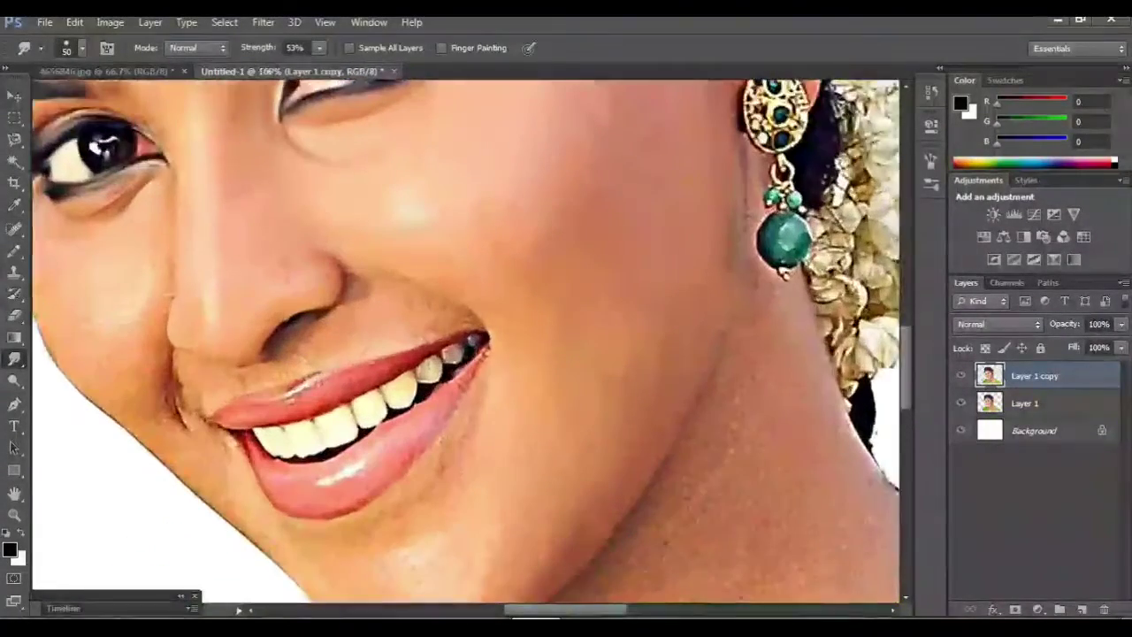
left_click_drag(390, 336, 562, 341)
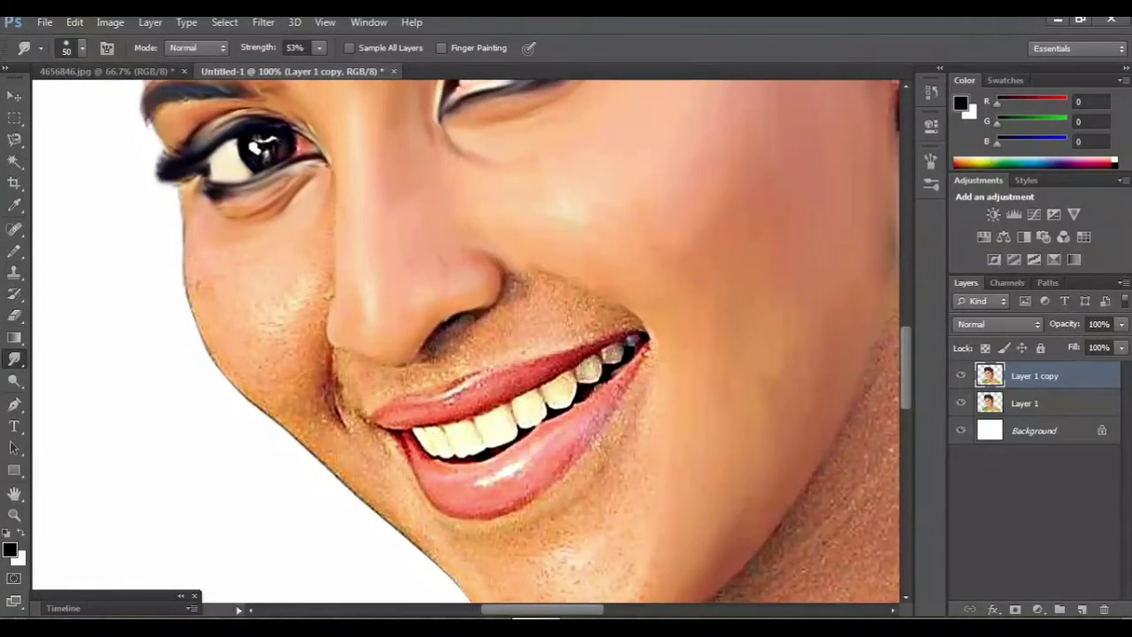
left_click_drag(209, 358, 191, 323)
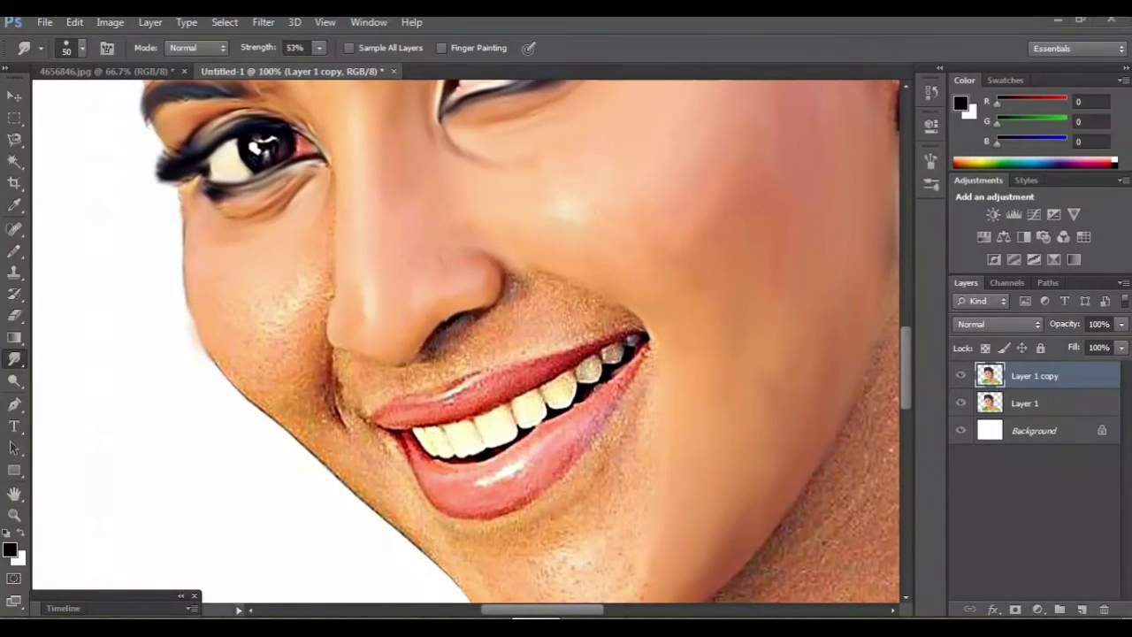
scroll(653, 265, "up", 1)
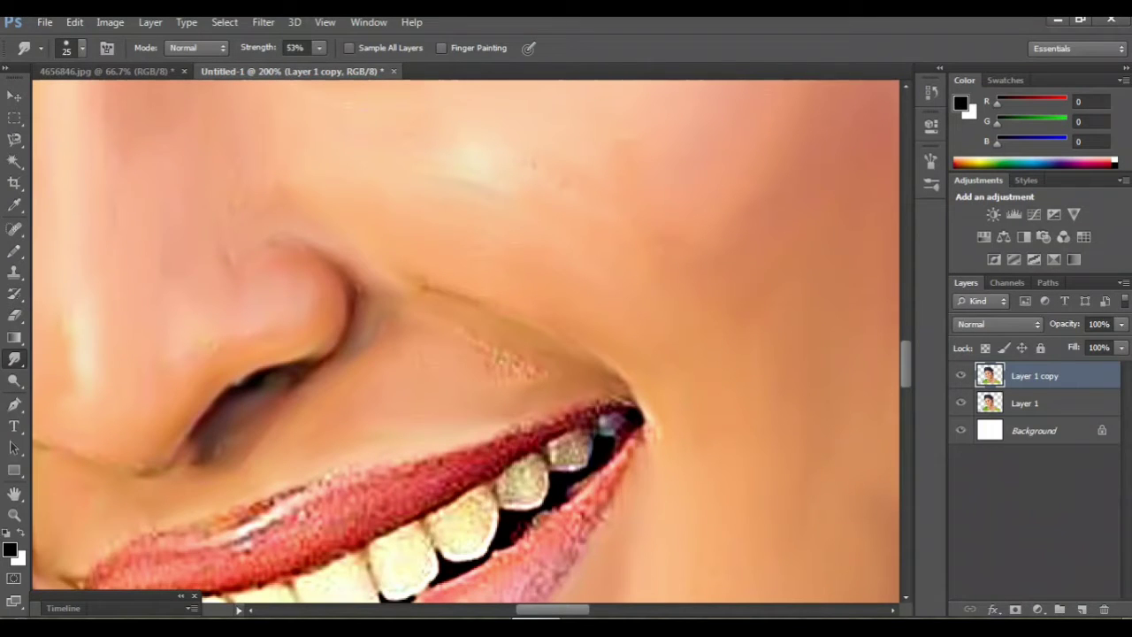
- Smooth the speckled skin patch below the nose crease
left_click_drag(491, 340, 553, 372)
key("ctrl+minus")
key("ctrl+minus")
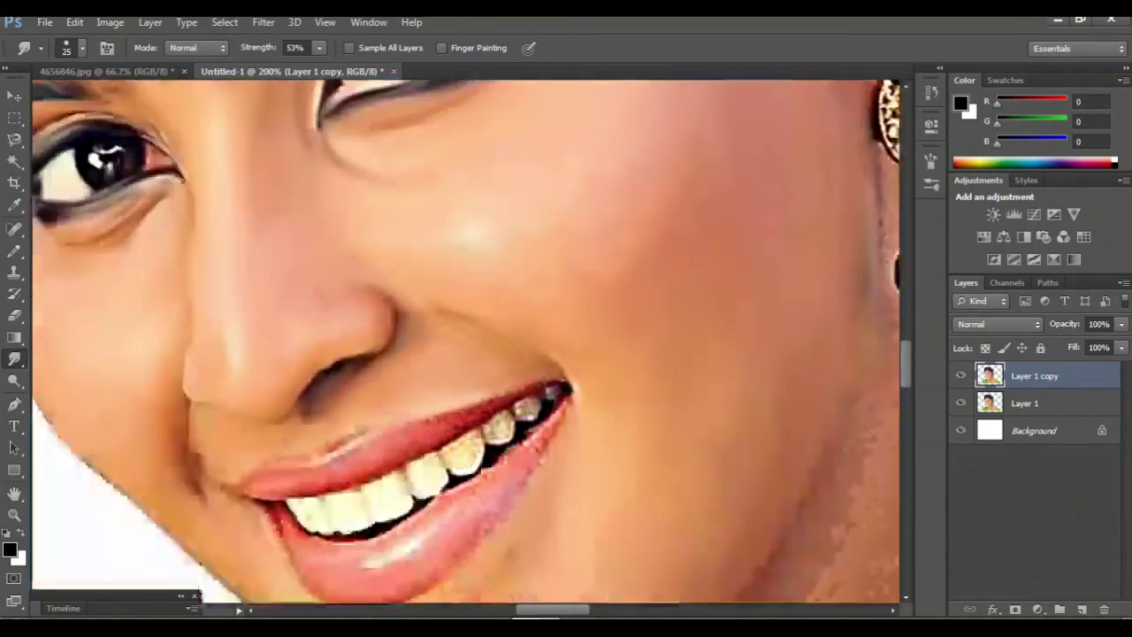
scroll(466, 340, "up", 2)
scroll(466, 340, "up", 2)
scroll(466, 340, "down", 2)
scroll(466, 341, "down", 2)
scroll(466, 340, "down", 1)
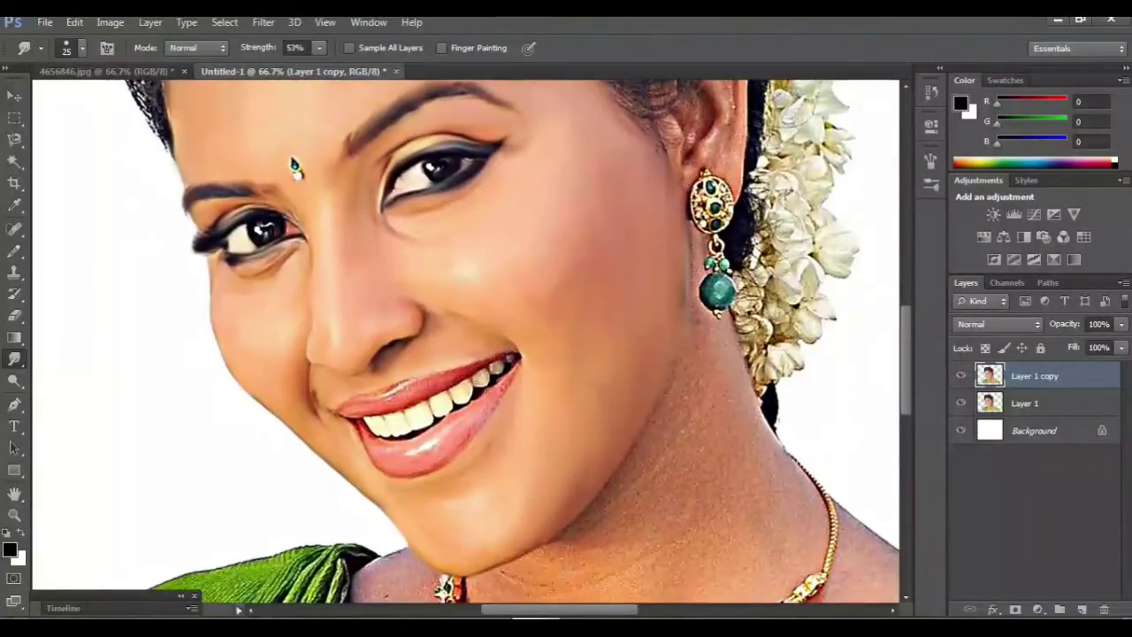
- Zoom in on the mouth and smear away the upper lip's white highlight and left corner
key("ctrl+plus")
key("ctrl+plus")
scroll(466, 341, "down", 1)
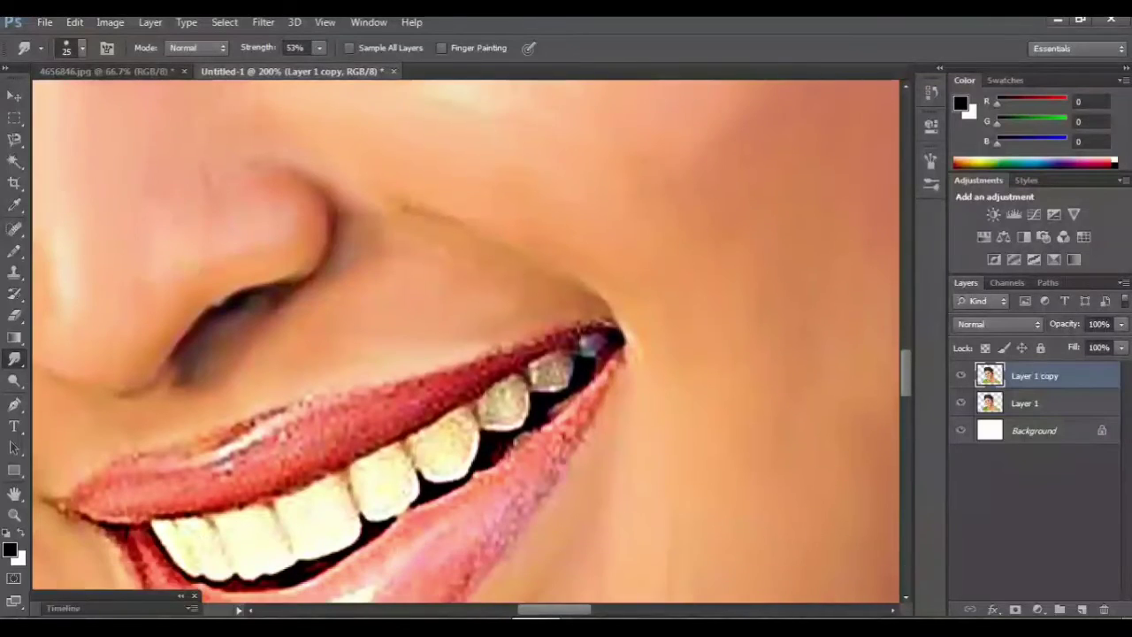
scroll(466, 340, "down", 2)
scroll(466, 340, "right", 1)
scroll(467, 341, "left", 3)
scroll(466, 341, "down", 2)
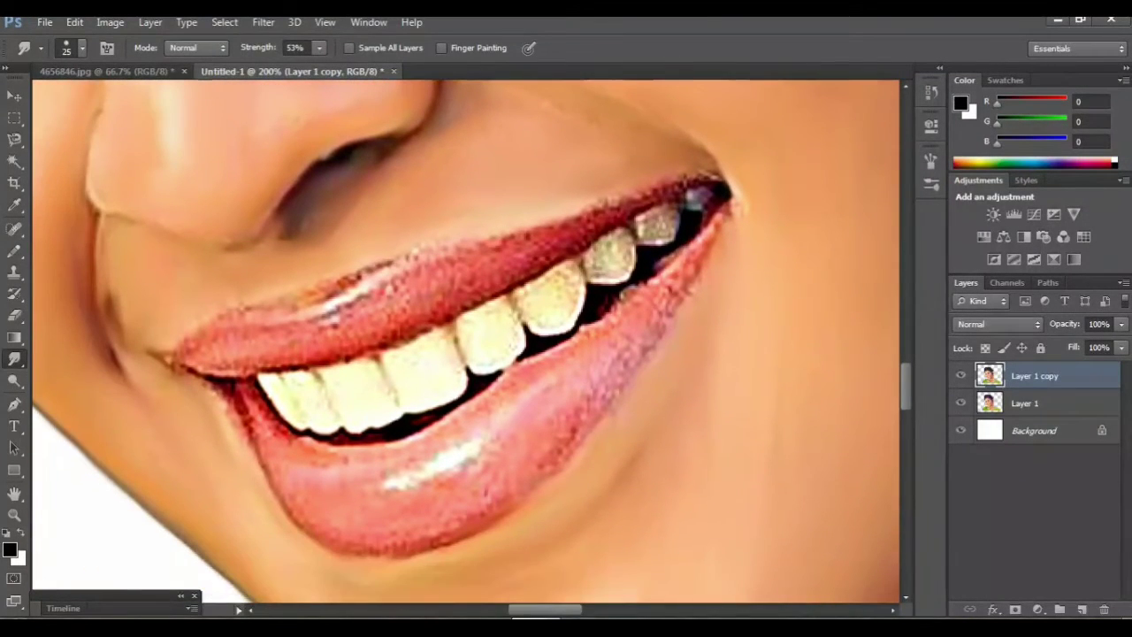
left_click_drag(333, 307, 361, 287)
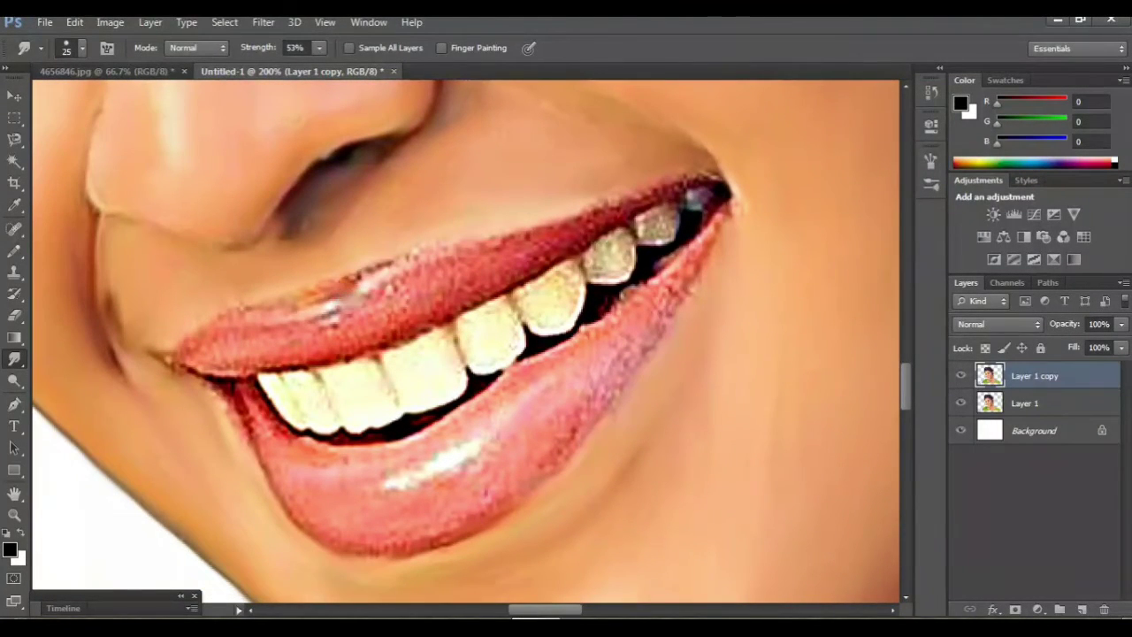
left_click_drag(234, 376, 172, 354)
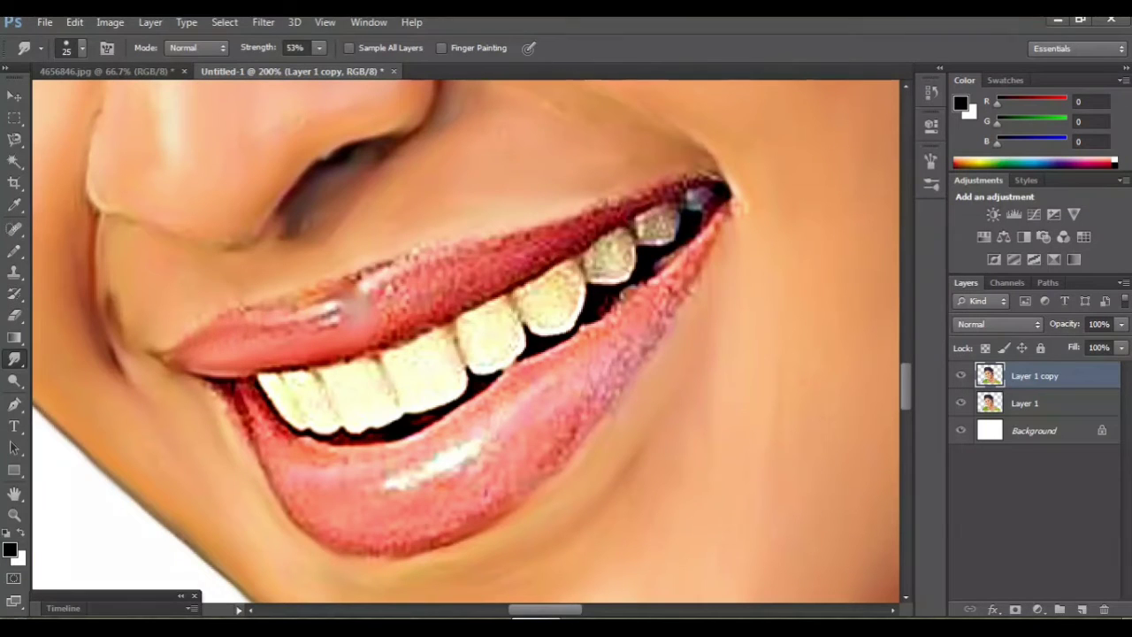
left_click_drag(345, 305, 261, 334)
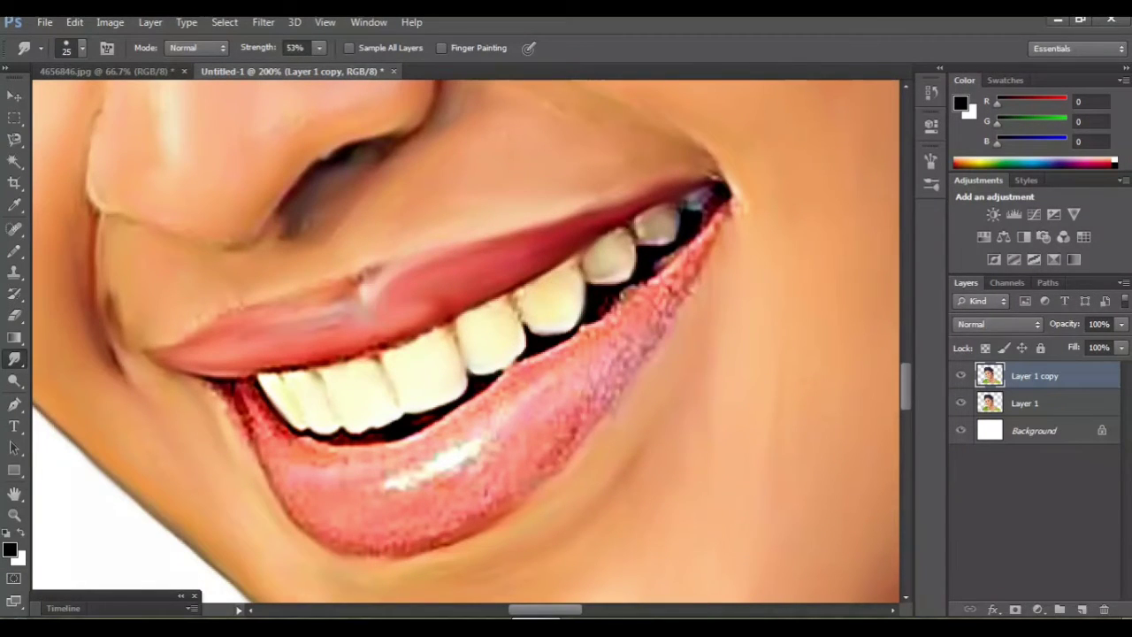
- Smooth the lower lip's grainy texture, left corner and bright highlight
left_click_drag(467, 446, 390, 547)
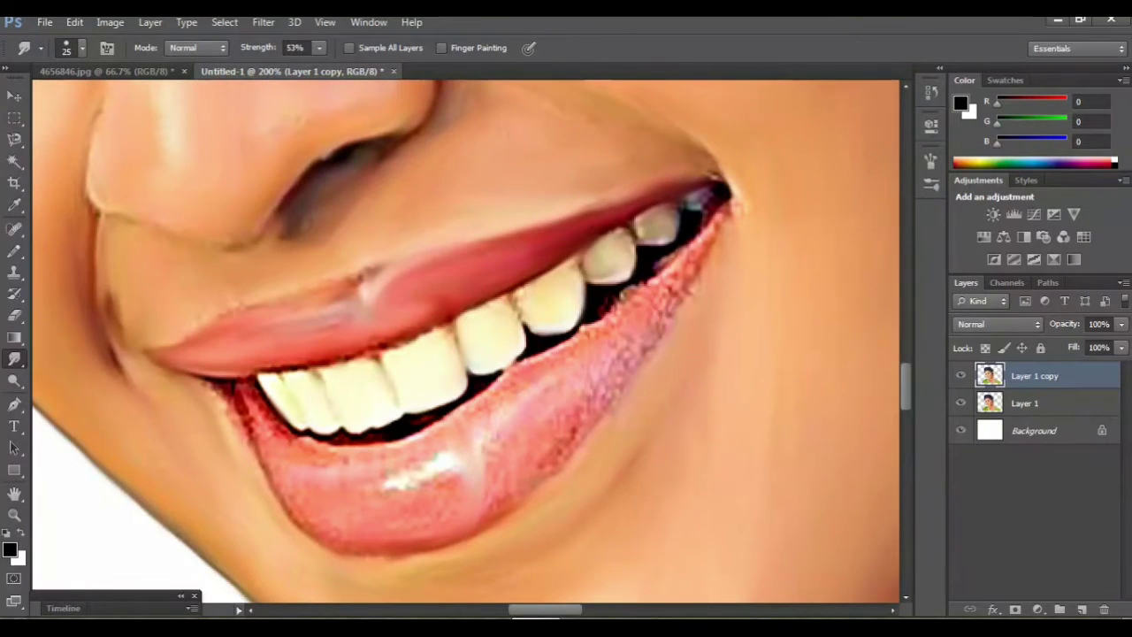
left_click_drag(253, 436, 239, 396)
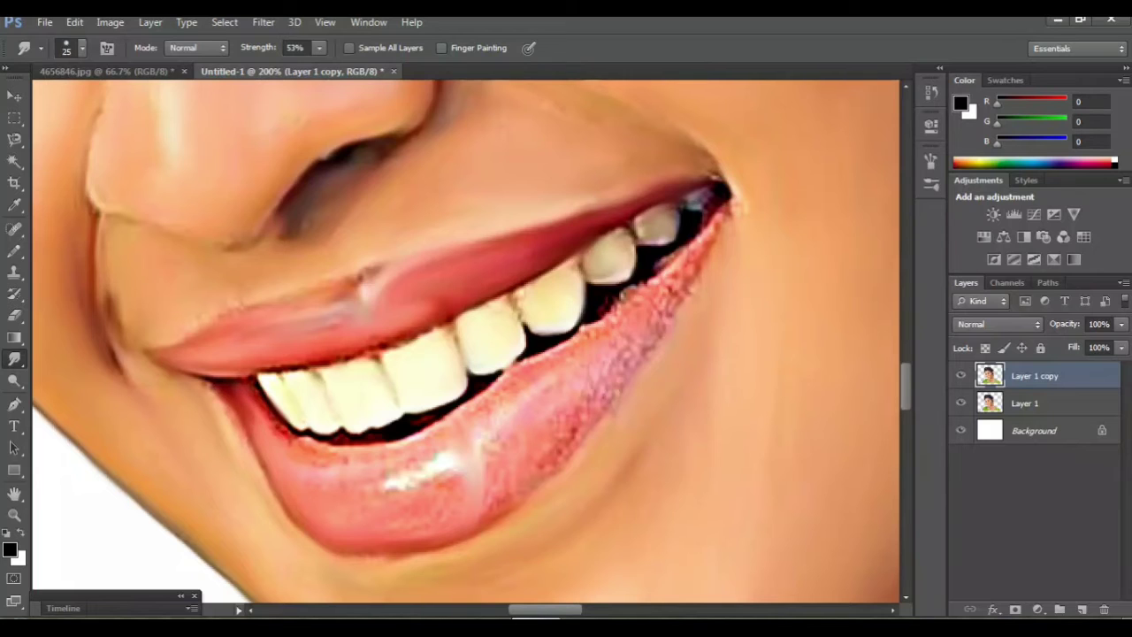
mouse_move(416, 432)
left_mouse_down()
mouse_move(451, 455)
mouse_move(415, 486)
mouse_move(464, 518)
left_mouse_up()
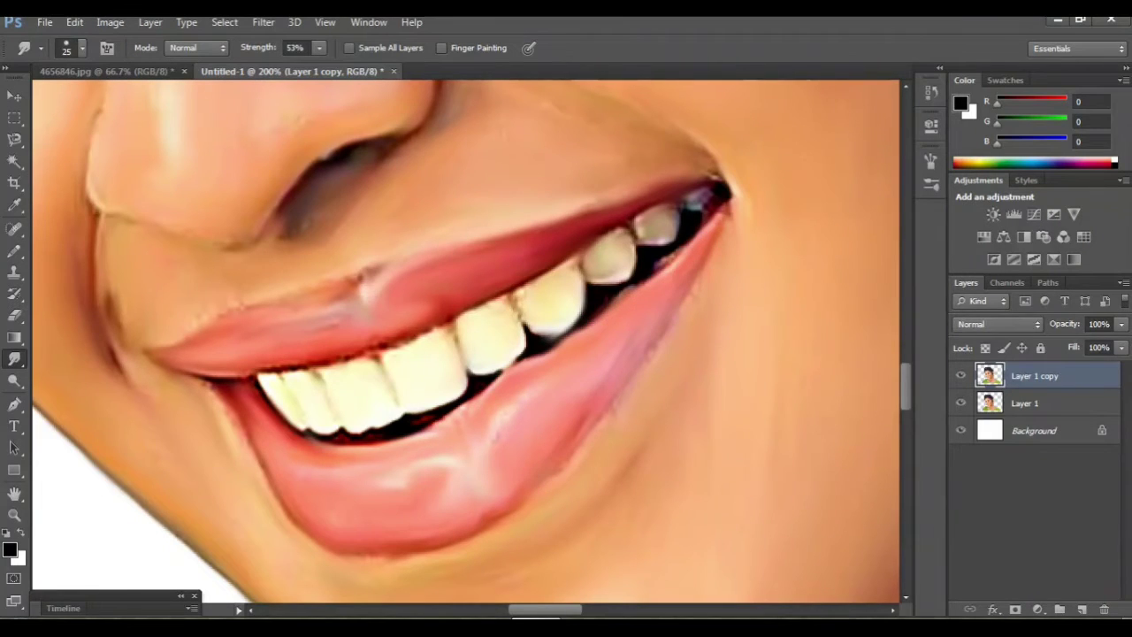
key("ctrl+minus")
key("ctrl+minus")
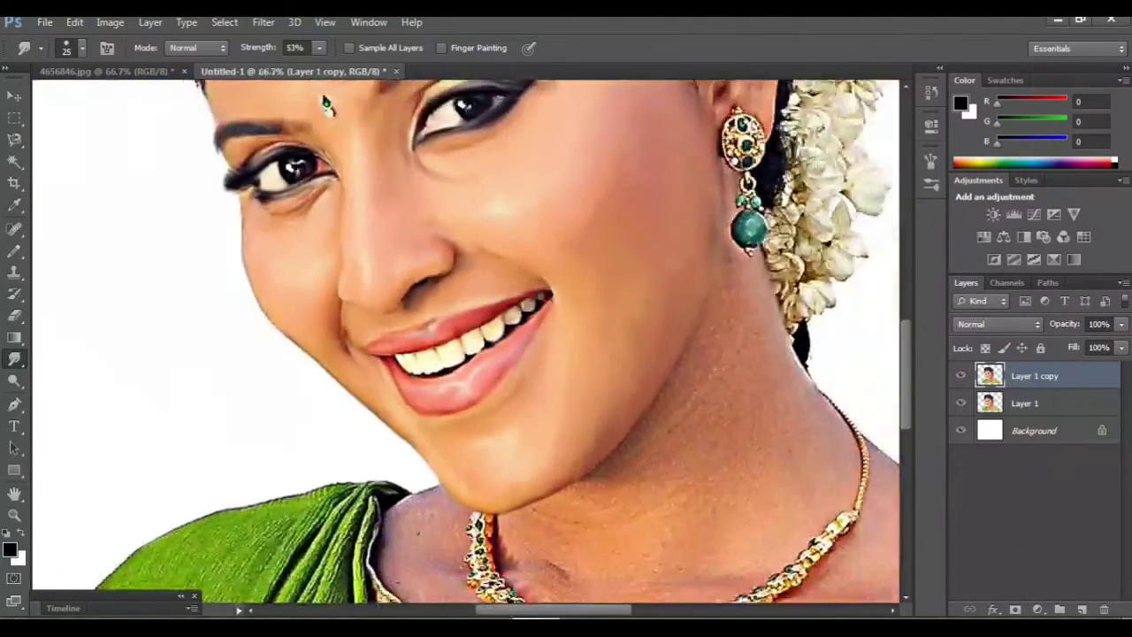
key("ctrl+minus")
left_click_drag(359, 164, 359, 324)
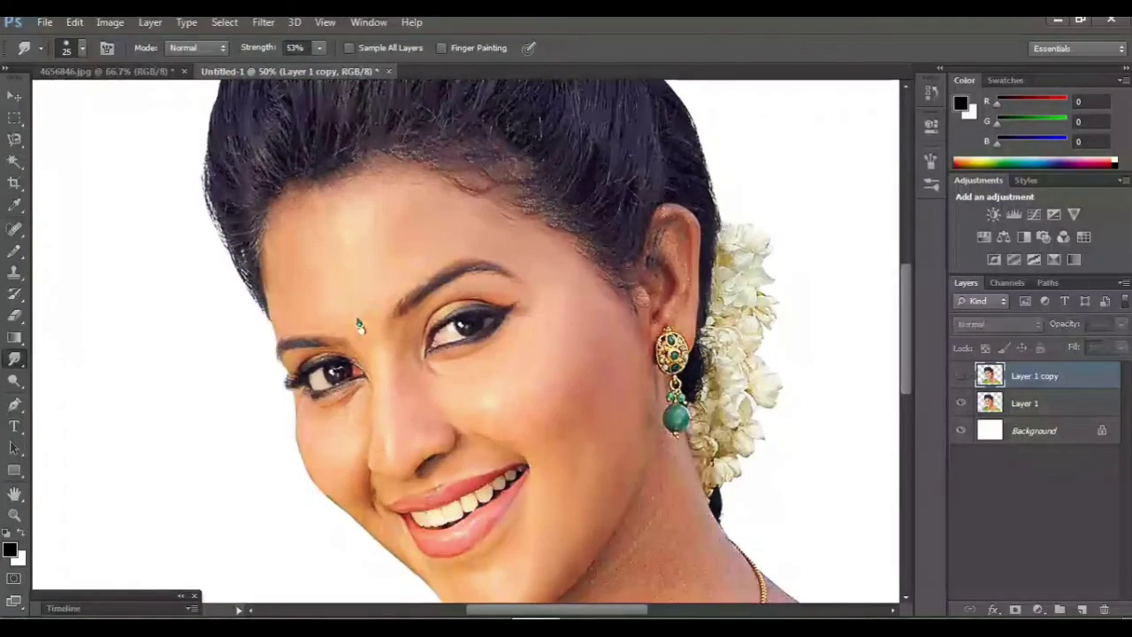
mouse_move(359, 324)
left_mouse_down()
mouse_move(359, 165)
mouse_move(359, 404)
mouse_move(357, 363)
left_mouse_up()
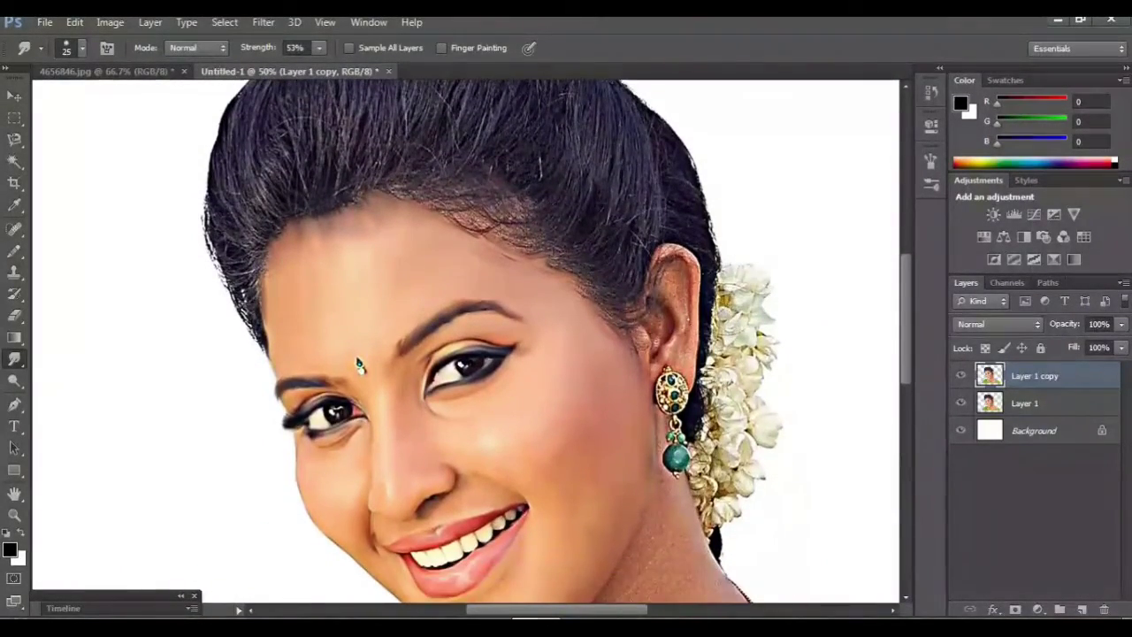
key("ctrl+plus")
key("ctrl+plus")
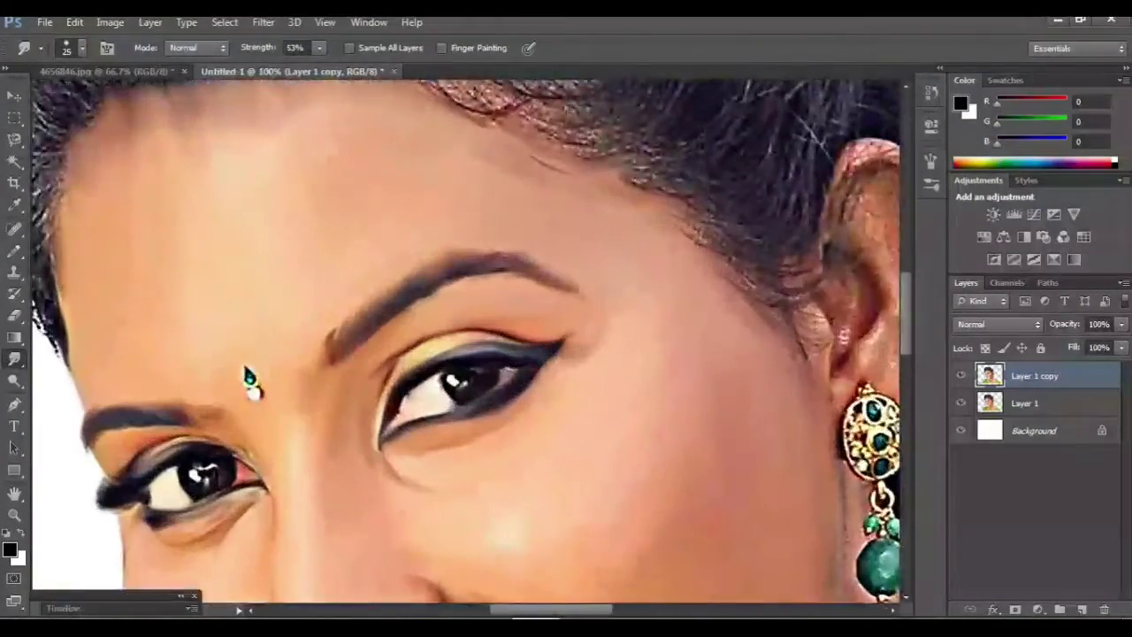
- Smudge the speckled skin patch on the chest below the necklace smooth
scroll(466, 341, "right", 5)
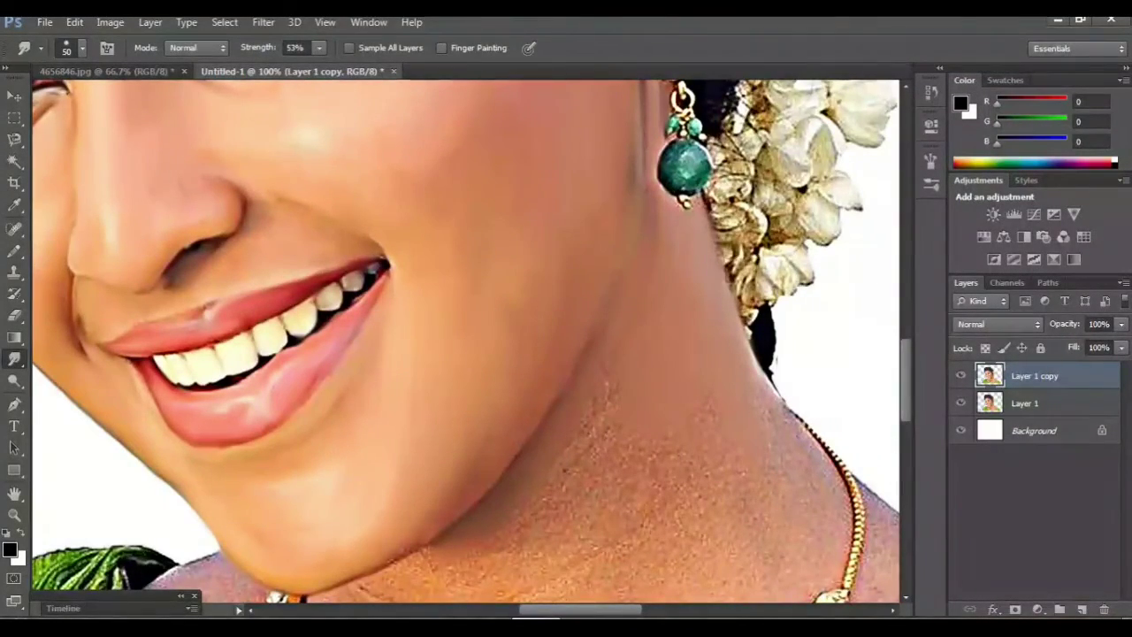
scroll(466, 341, "down", 2)
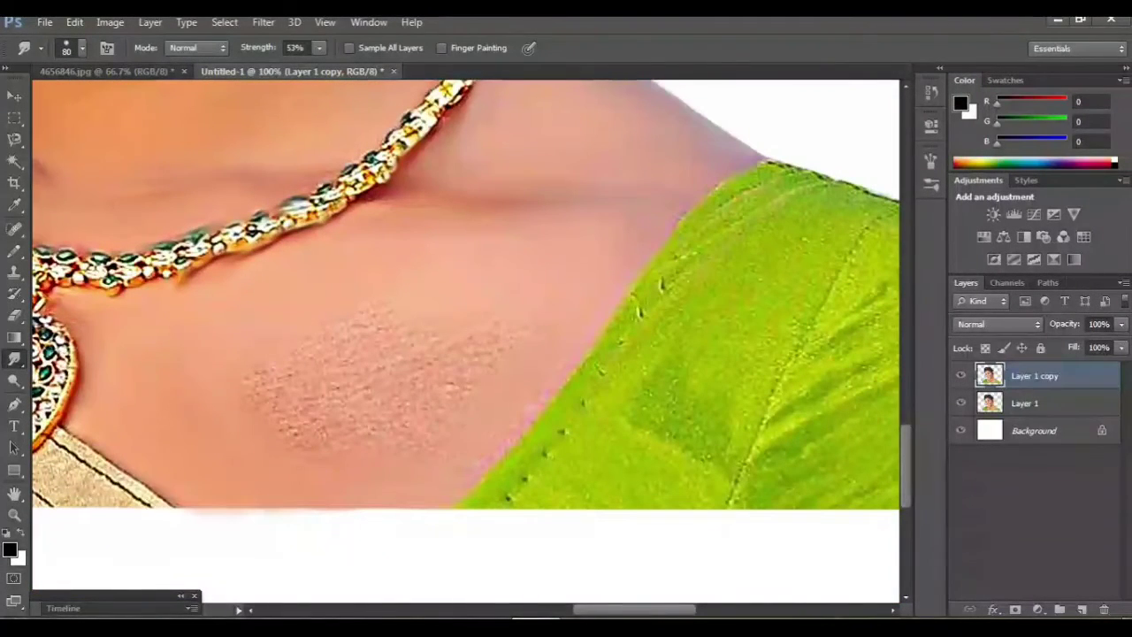
left_click_drag(490, 336, 425, 398)
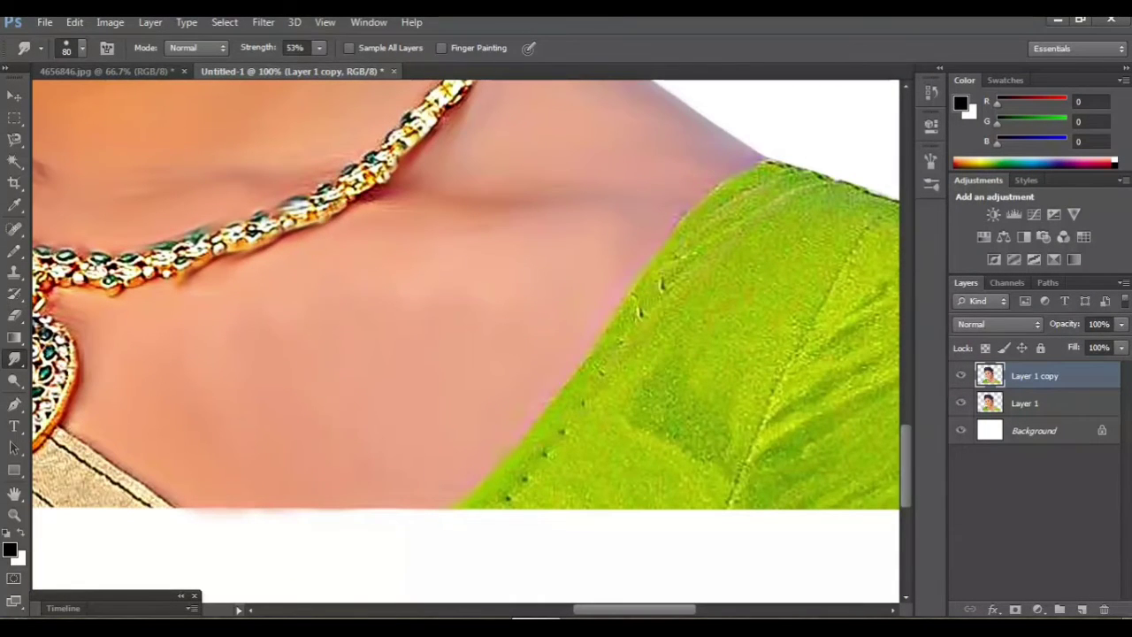
- Zoom out and hide Layer 1 copy to compare against the original
scroll(466, 336, "up", 3)
key("ctrl+minus")
key("ctrl+minus")
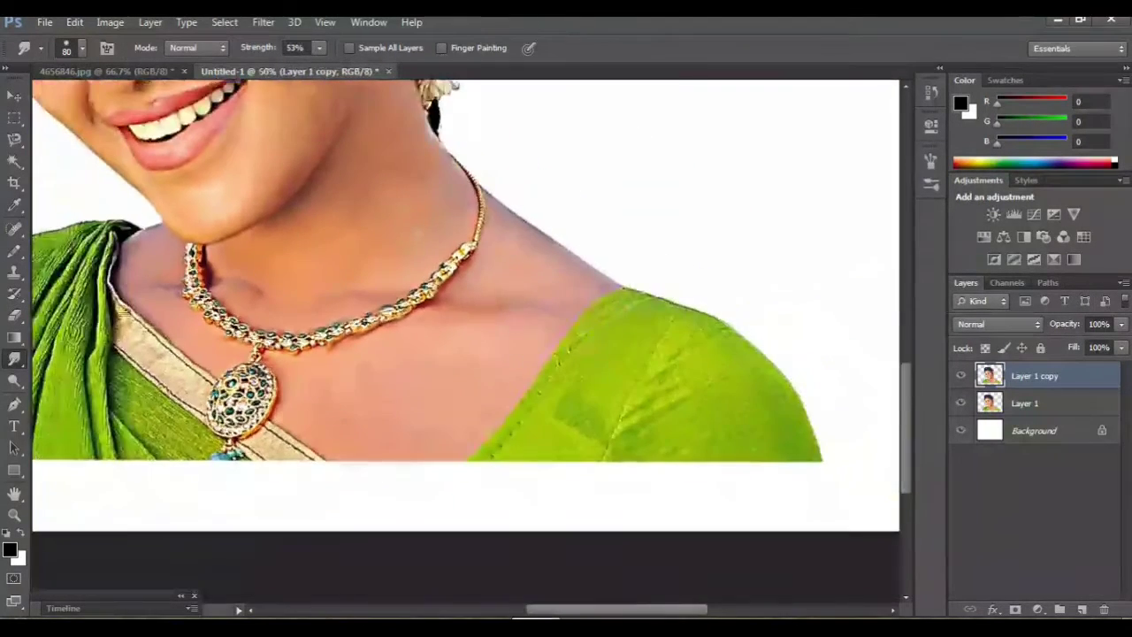
key("ctrl+minus")
key("ctrl+plus")
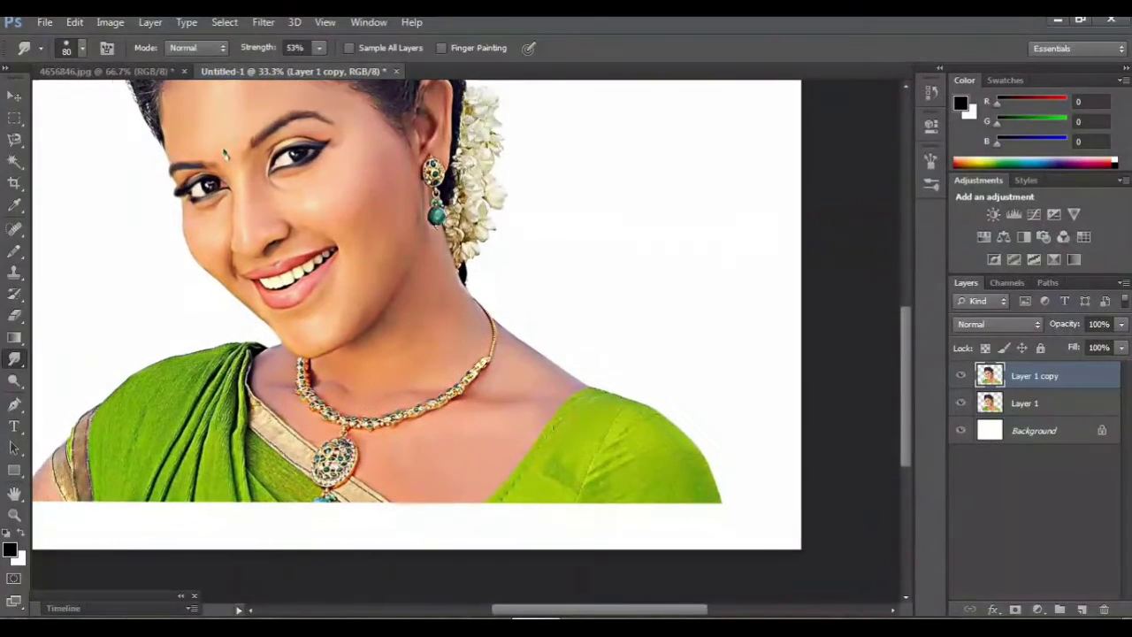
key("ctrl+plus")
left_click(960, 375)
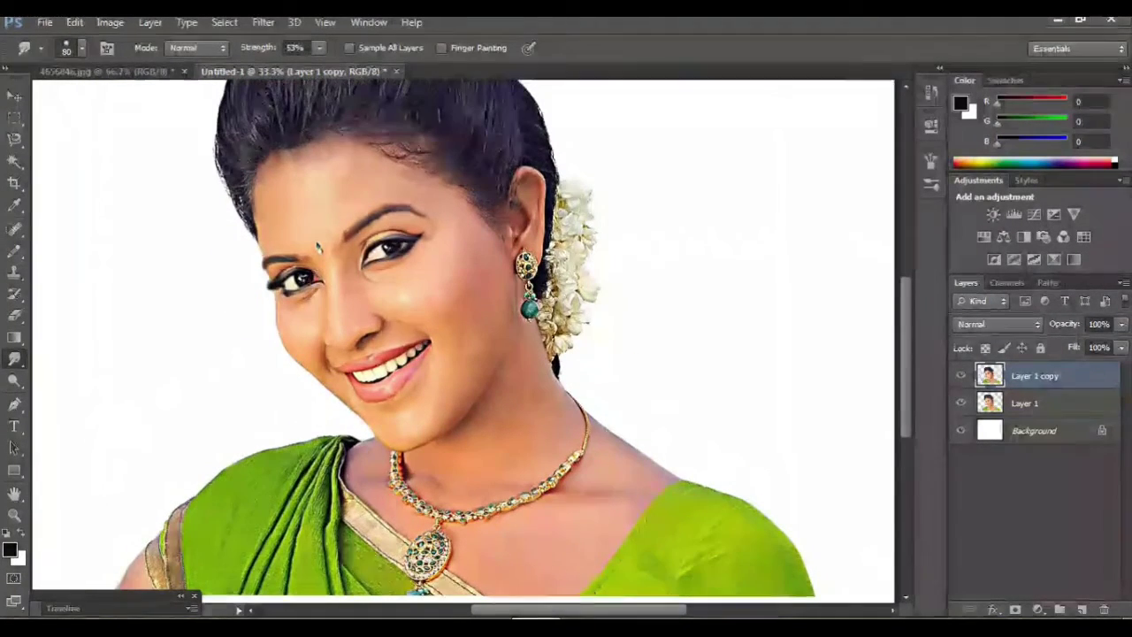
- Show Layer 1 copy again and smudge the earring's green bead, teal stone and gold setting
left_click(961, 375)
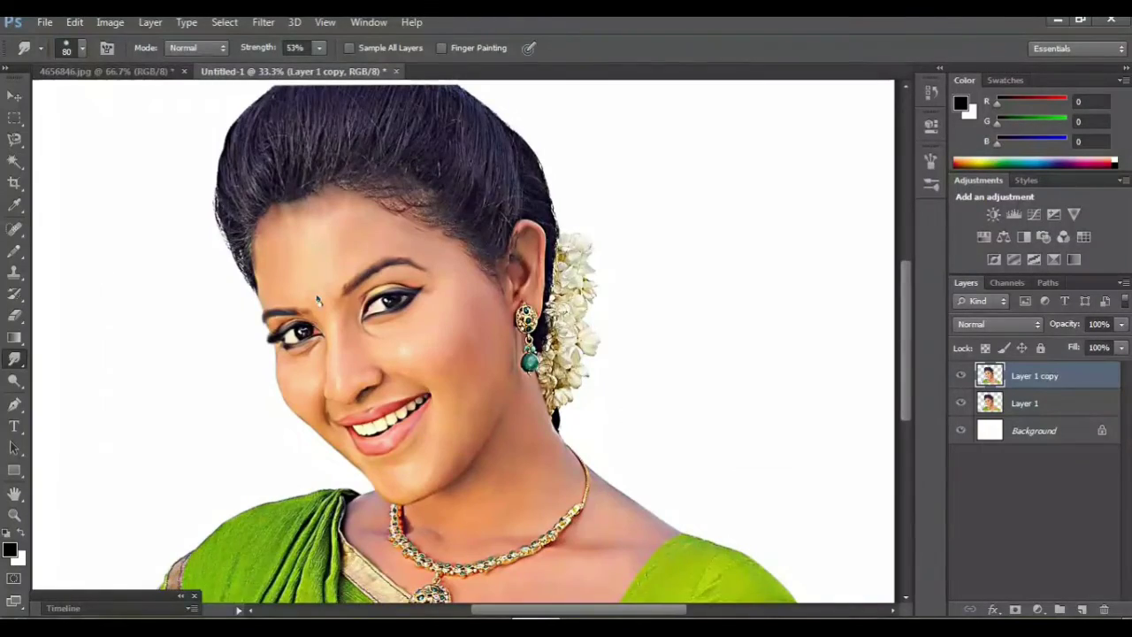
key("ctrl+plus")
key("ctrl+plus")
key("ctrl+plus")
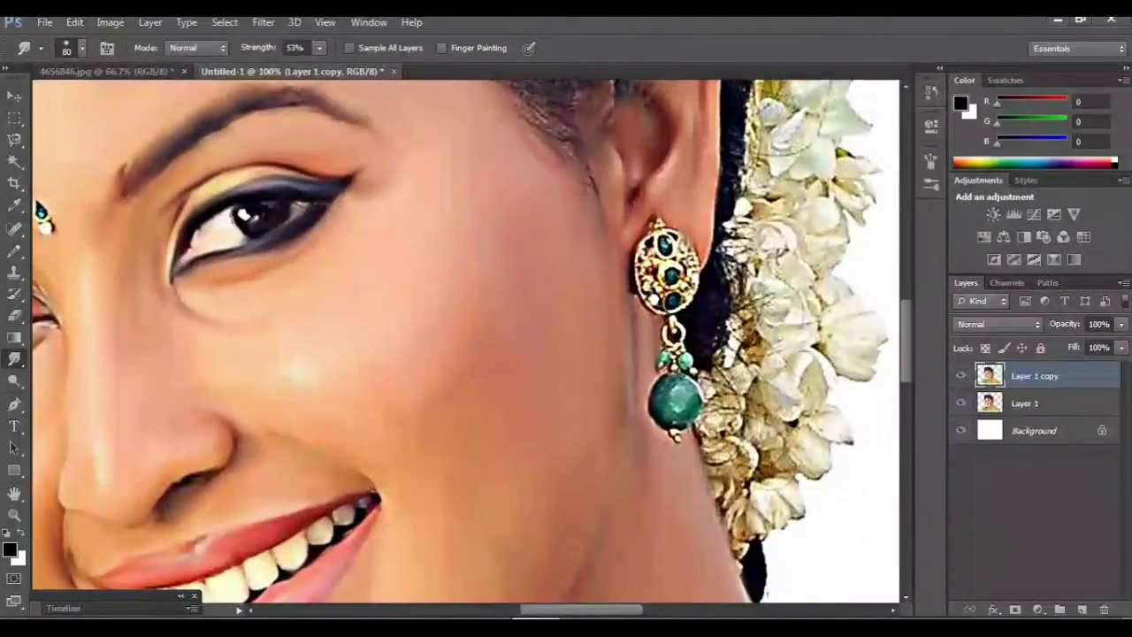
key("ctrl+plus")
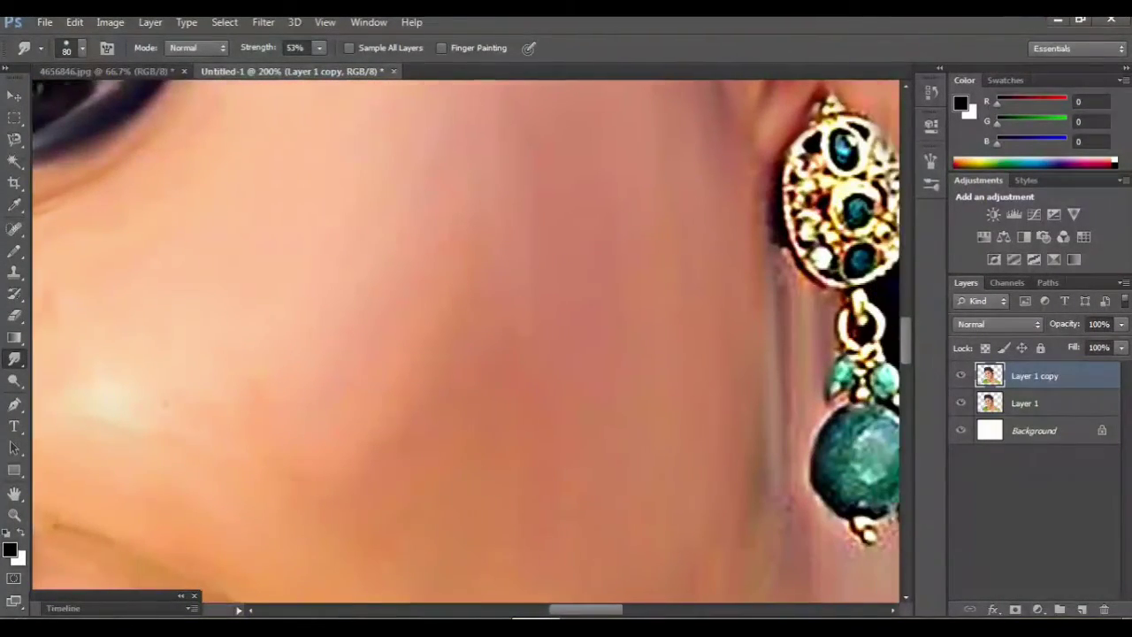
scroll(467, 340, "right", 2)
scroll(467, 341, "right", 3)
mouse_move(539, 433)
left_mouse_down()
mouse_move(602, 452)
mouse_move(522, 425)
left_mouse_up()
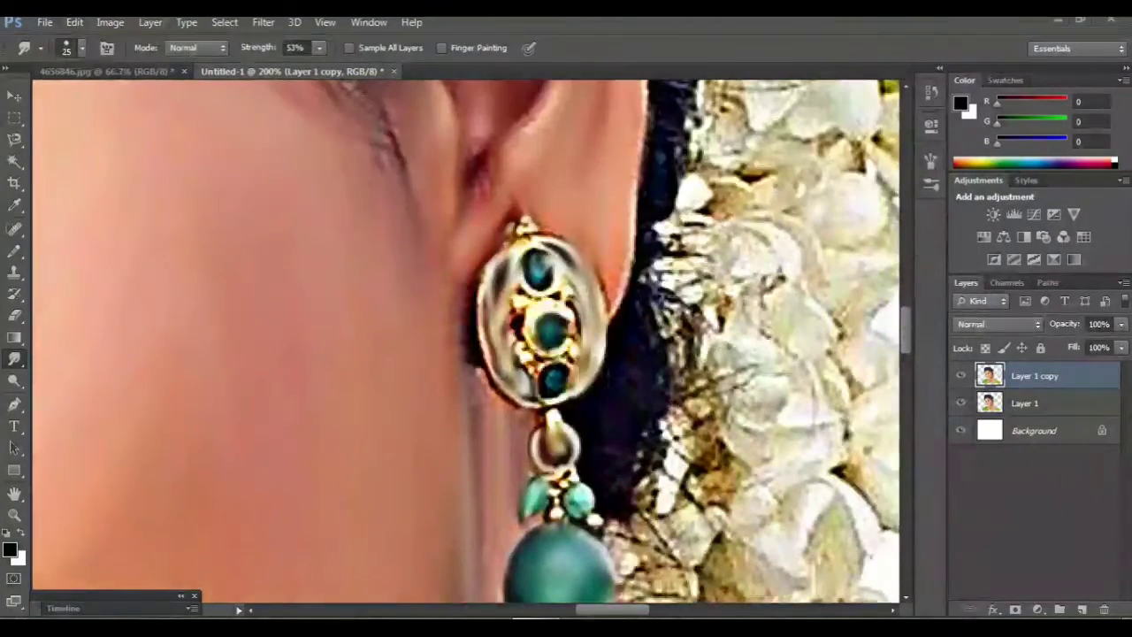
left_click_drag(535, 354, 562, 362)
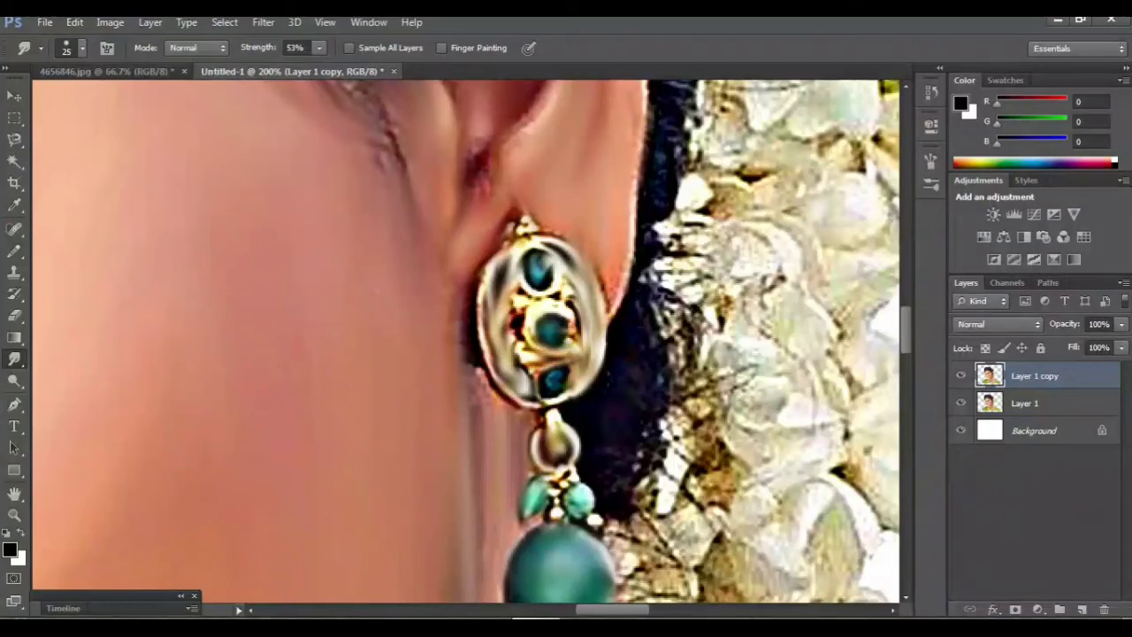
mouse_move(544, 301)
left_mouse_down()
mouse_move(522, 320)
mouse_move(536, 360)
left_mouse_up()
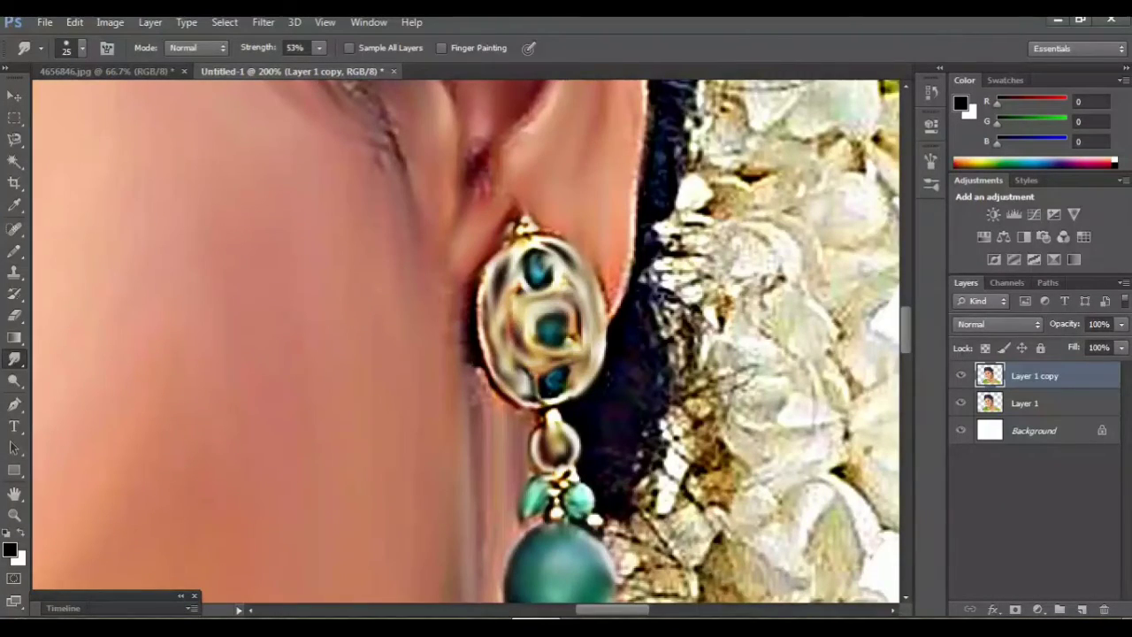
- Raise the smudge brush to 30 and blend the jasmine flowers' edge into the dark hair
key("ctrl+minus")
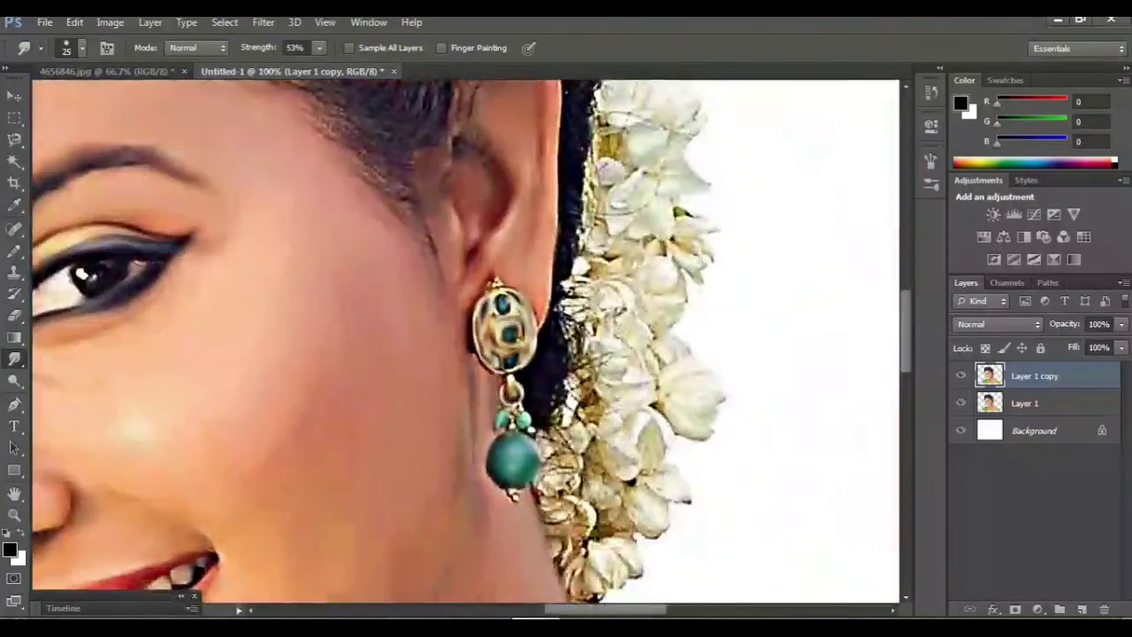
key("ctrl+minus")
key("ctrl+minus")
key("ctrl+minus")
key("ctrl+plus")
key("ctrl+plus")
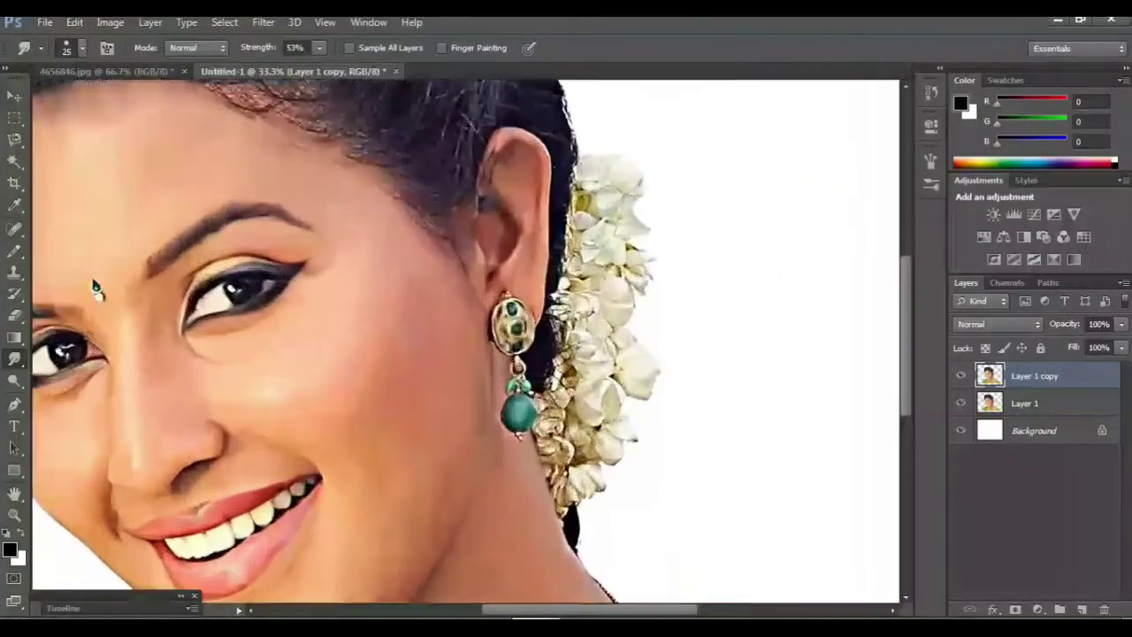
key("ctrl+plus")
key("ctrl+plus")
scroll(466, 340, "down", 1)
scroll(466, 341, "down", 3)
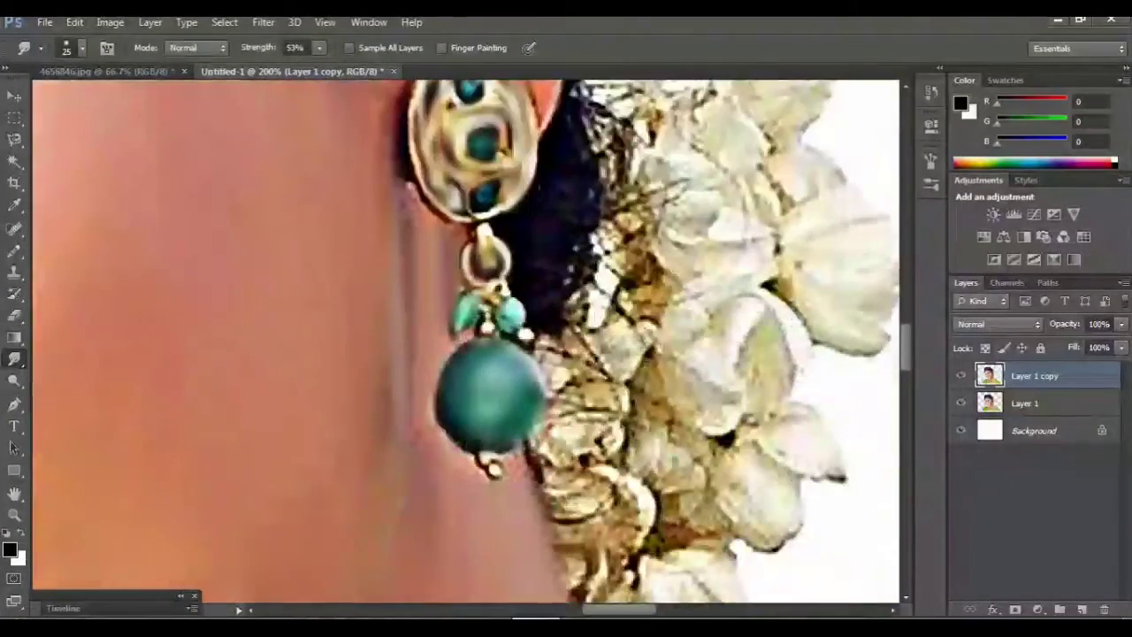
scroll(466, 340, "down", 3)
scroll(466, 340, "down", 3)
scroll(466, 340, "down", 3)
scroll(466, 340, "down", 3)
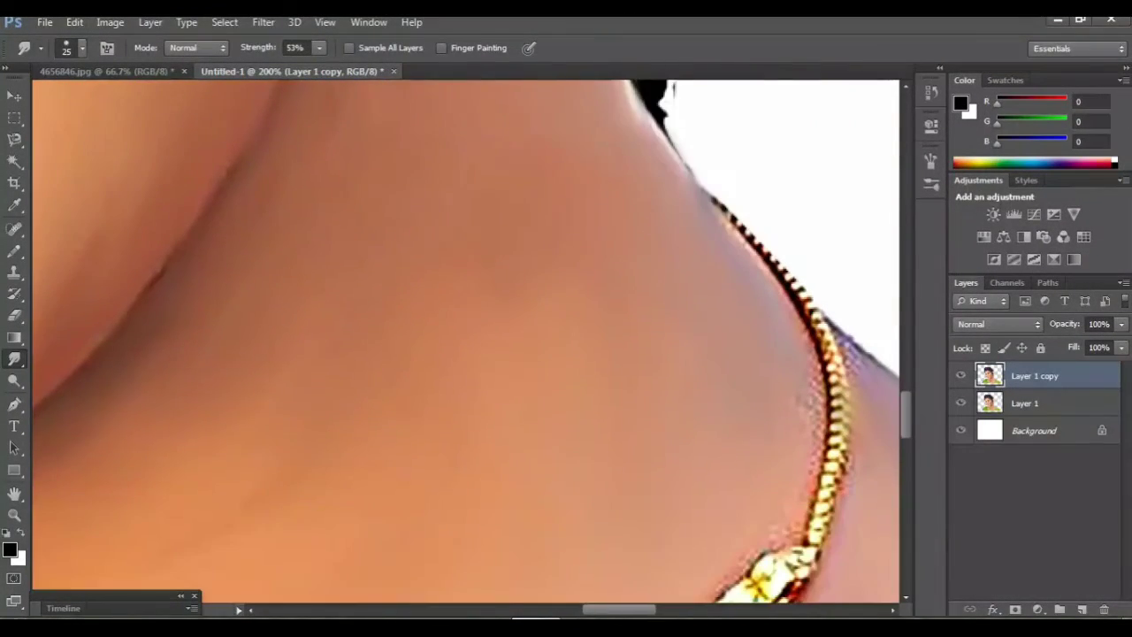
scroll(466, 340, "down", 3)
key("ctrl+minus")
key("ctrl+minus")
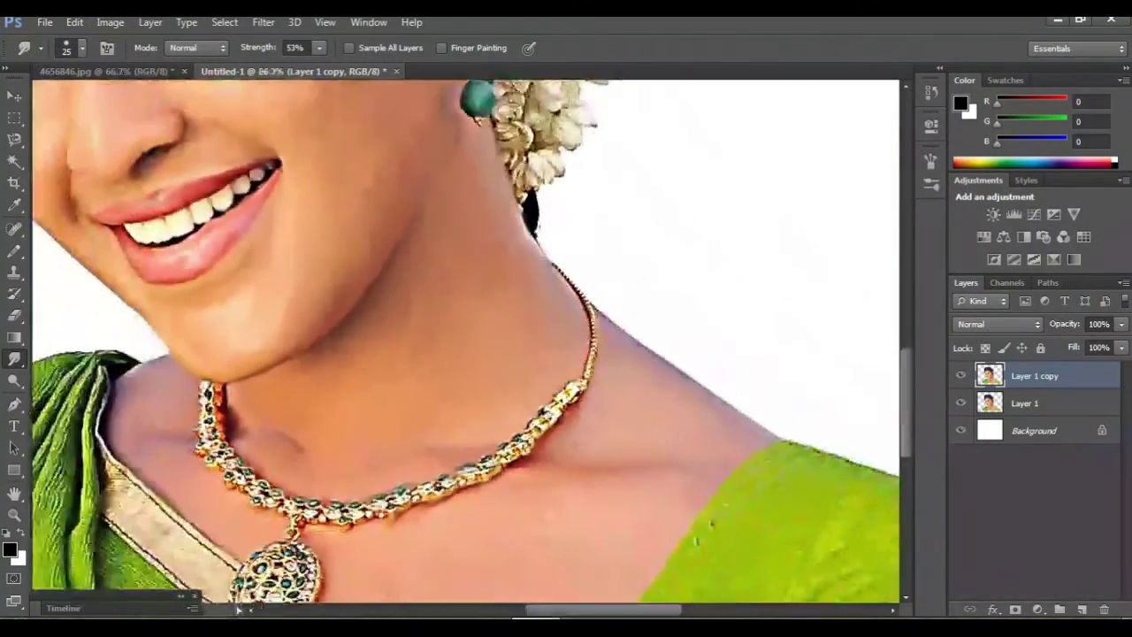
key("ctrl+plus")
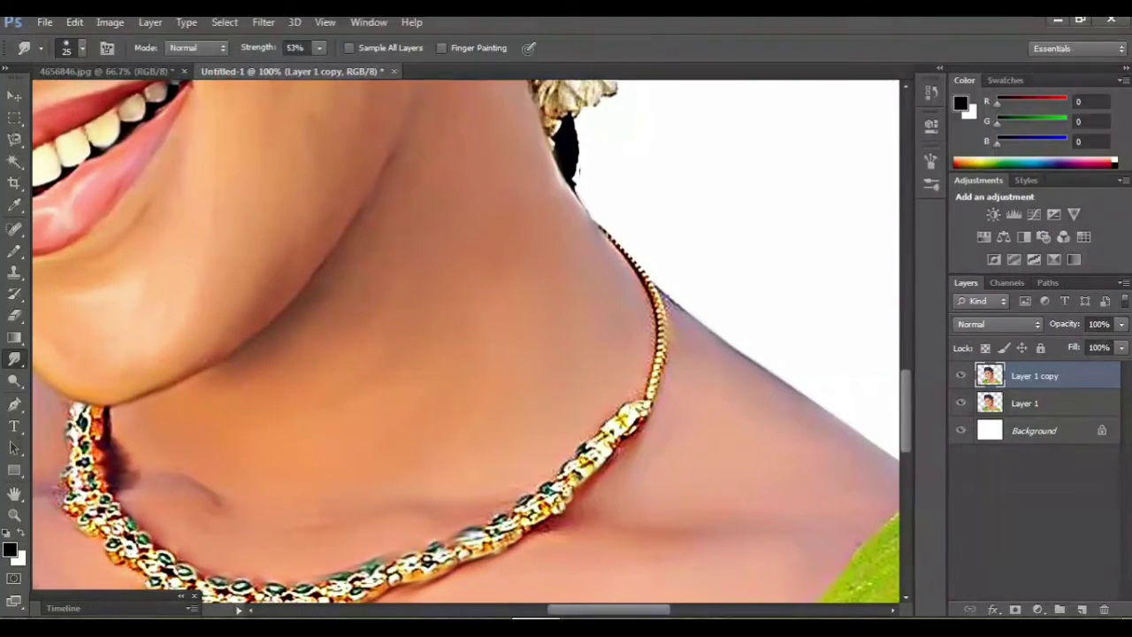
scroll(466, 340, "up", 5)
key("bracketright")
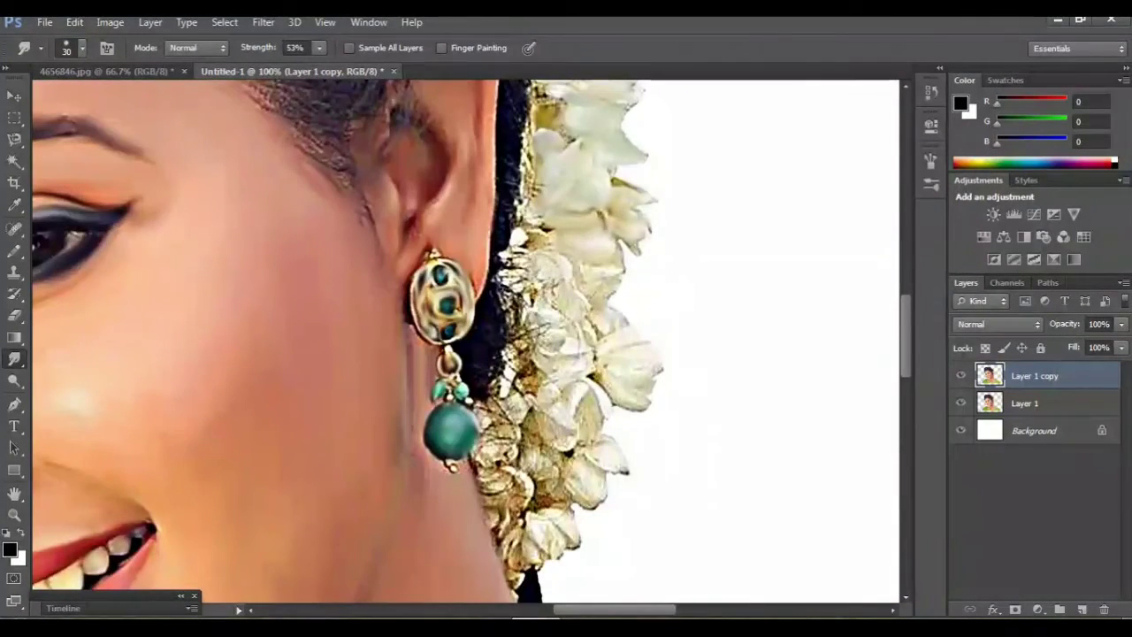
left_click_drag(514, 279, 517, 247)
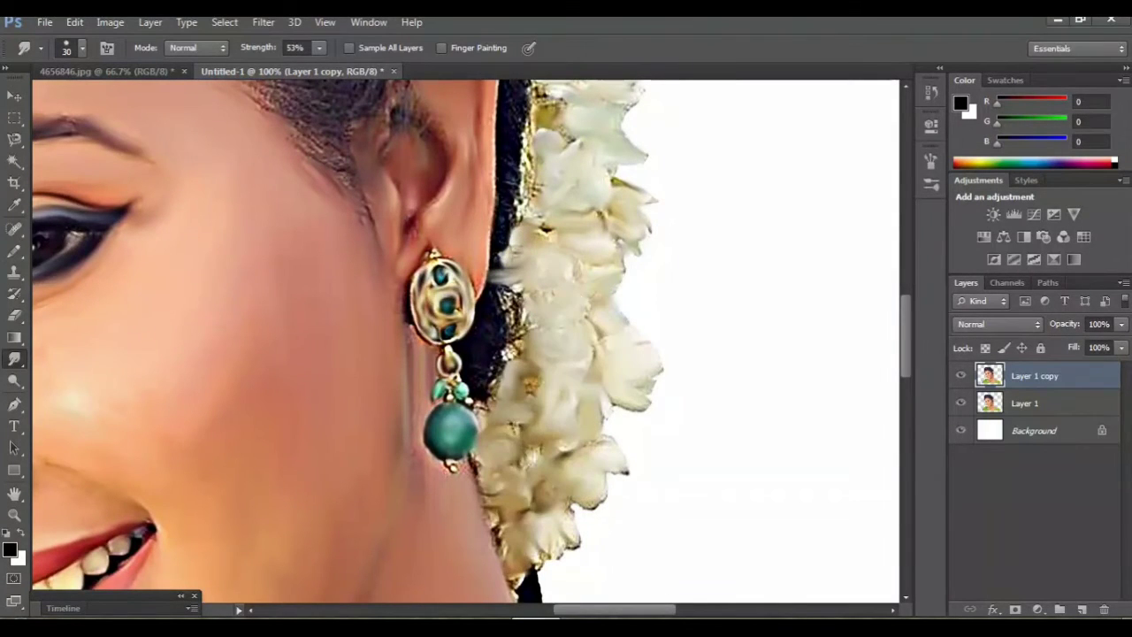
scroll(466, 342, "up", 3)
scroll(466, 342, "up", 2)
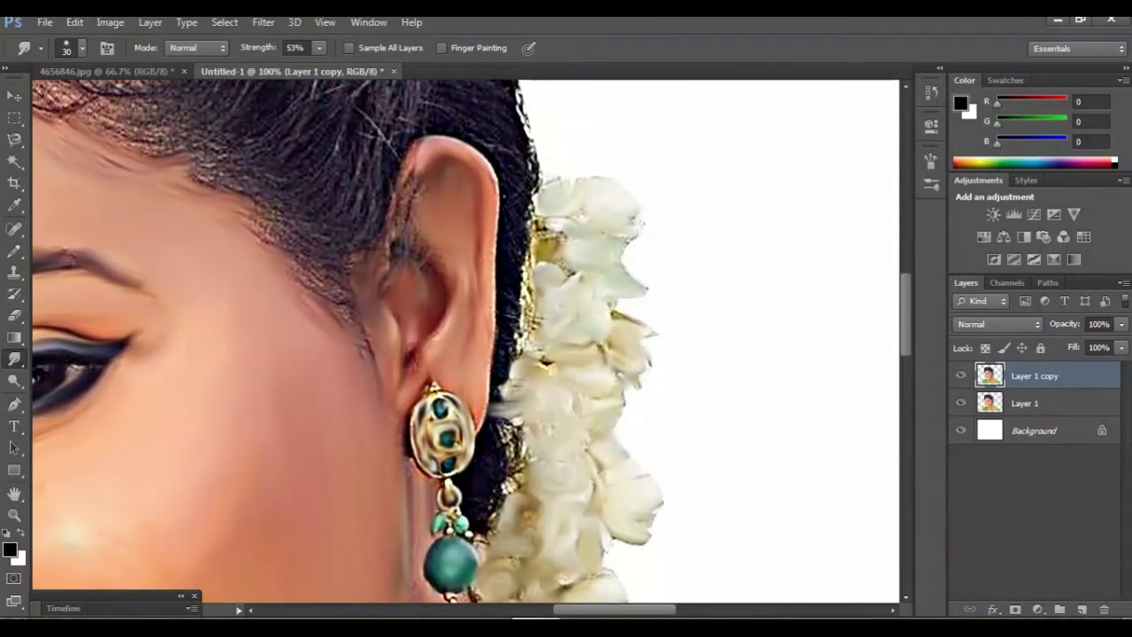
- Enlarge the smudge brush to 70 and pull dark painted strands up through the hair above the forehead
key("ctrl+minus")
mouse_move(39, 366)
left_mouse_down()
mouse_move(274, 364)
mouse_move(324, 442)
mouse_move(327, 590)
left_mouse_up()
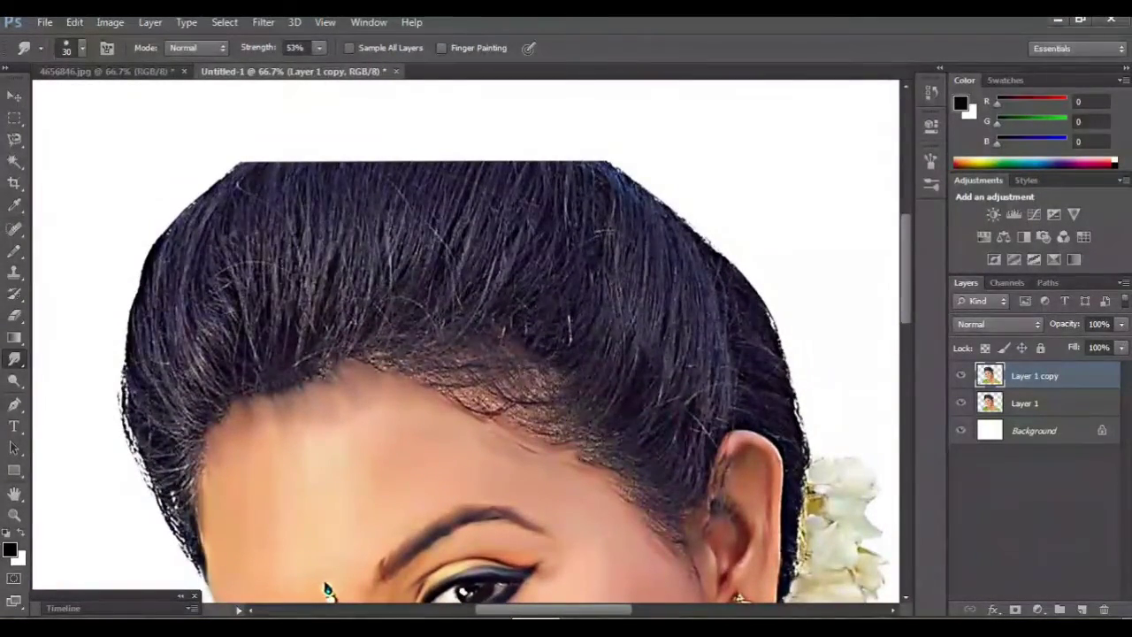
key("bracketright")
key("bracketright")
key("bracketright")
left_click_drag(327, 590, 327, 566)
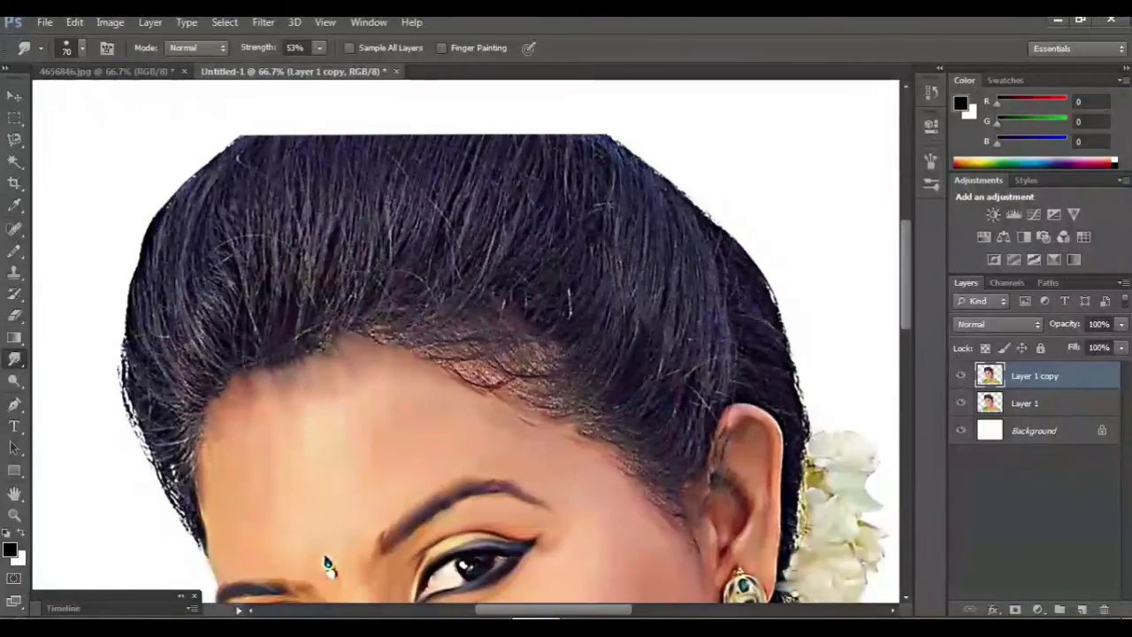
left_click_drag(316, 352, 301, 241)
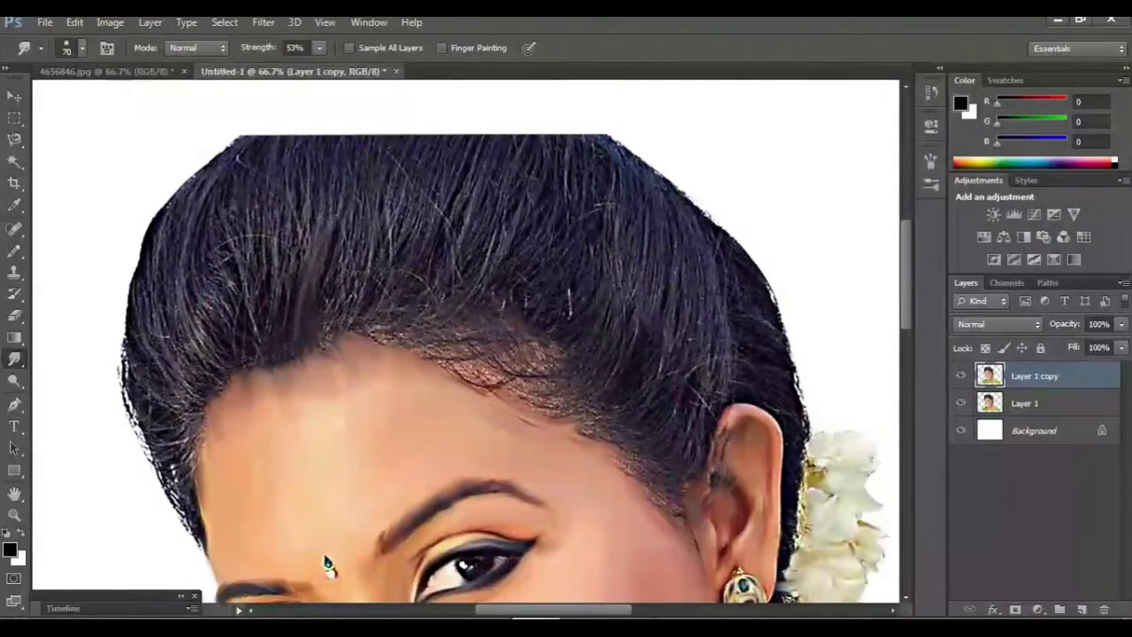
left_click_drag(341, 278, 363, 299)
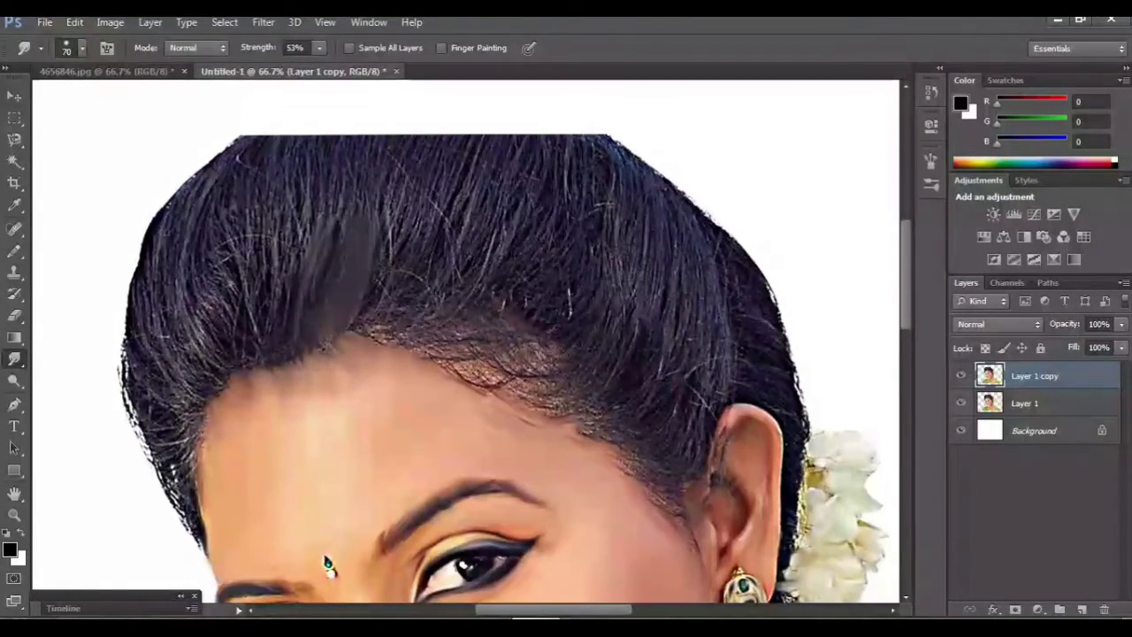
left_click_drag(294, 305, 290, 225)
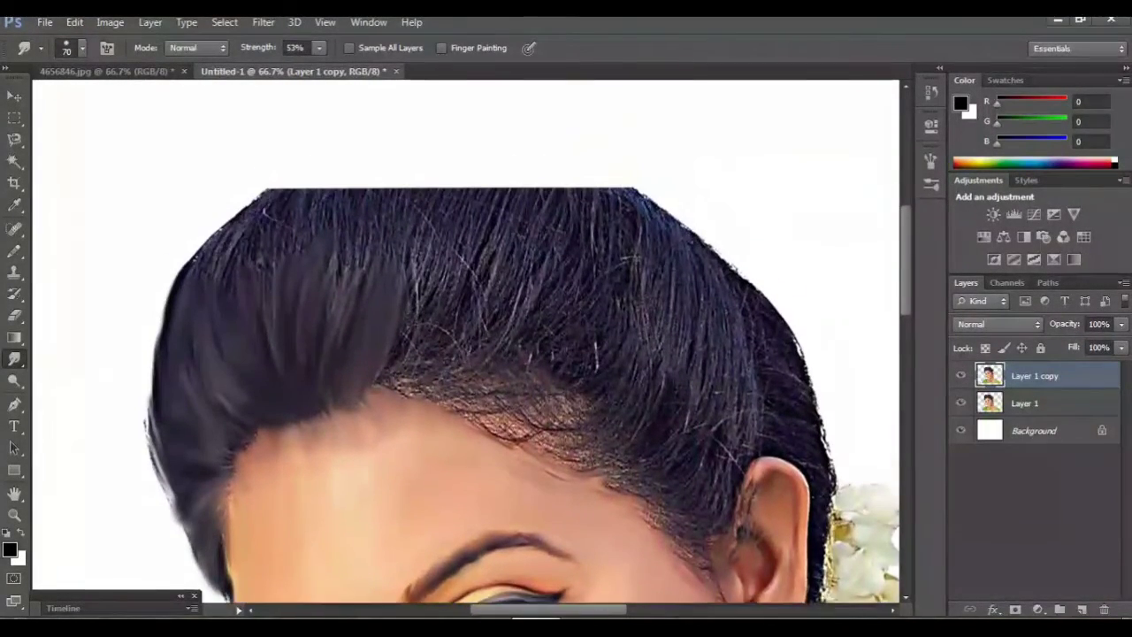
- Soften the hair's left edge out into the white background
scroll(354, 551, "up", 2)
scroll(354, 551, "up", 2)
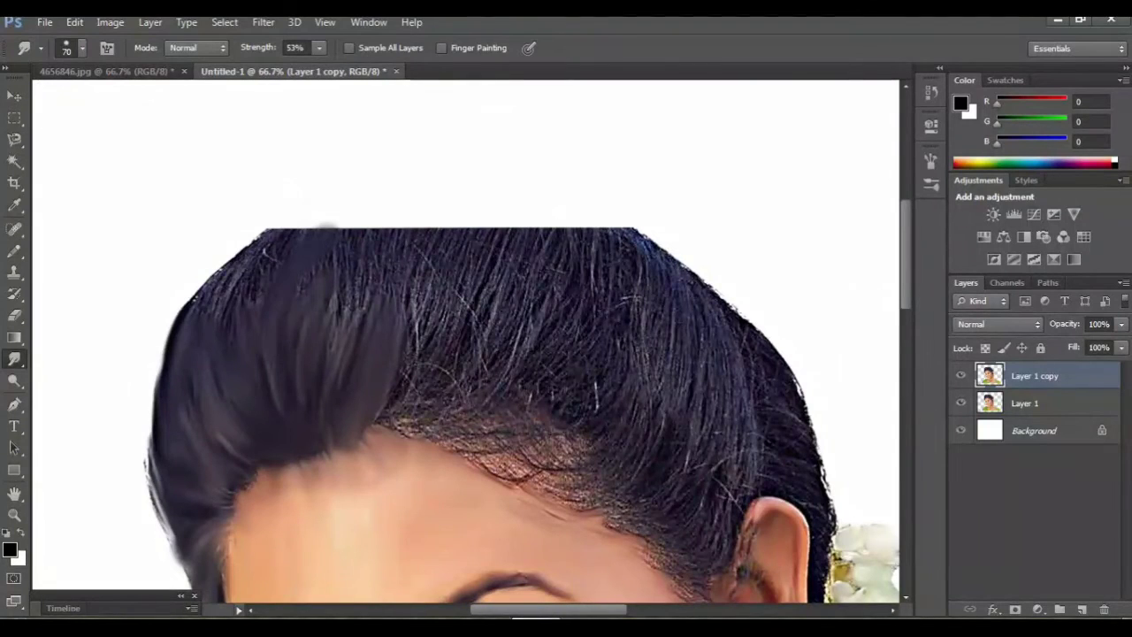
left_click_drag(223, 278, 201, 289)
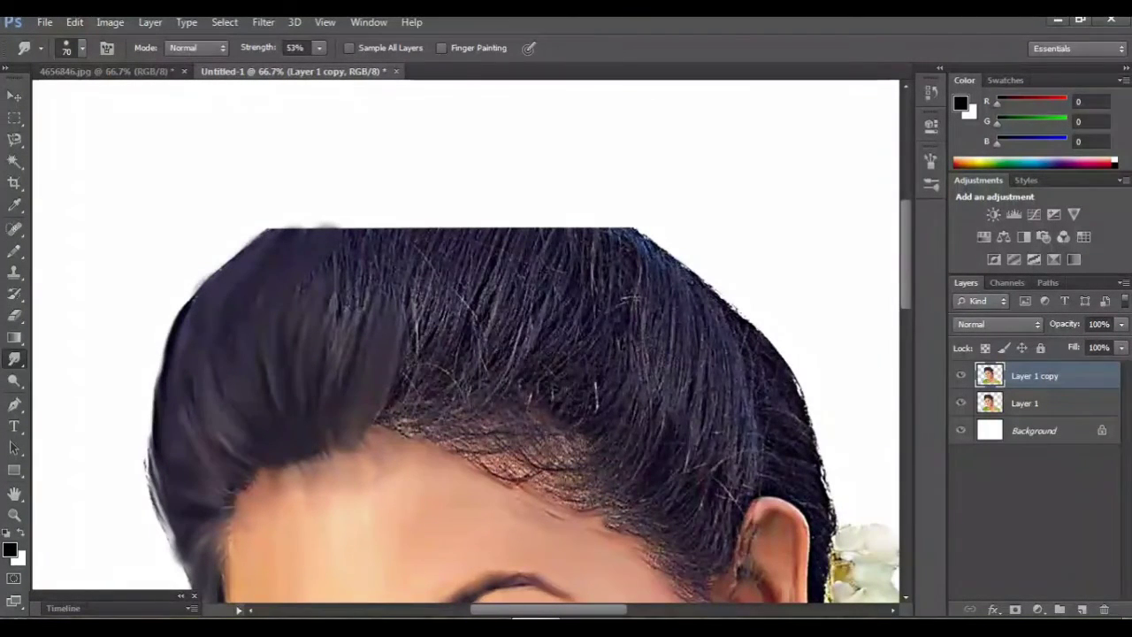
scroll(466, 416, "right", 2)
scroll(466, 416, "right", 1)
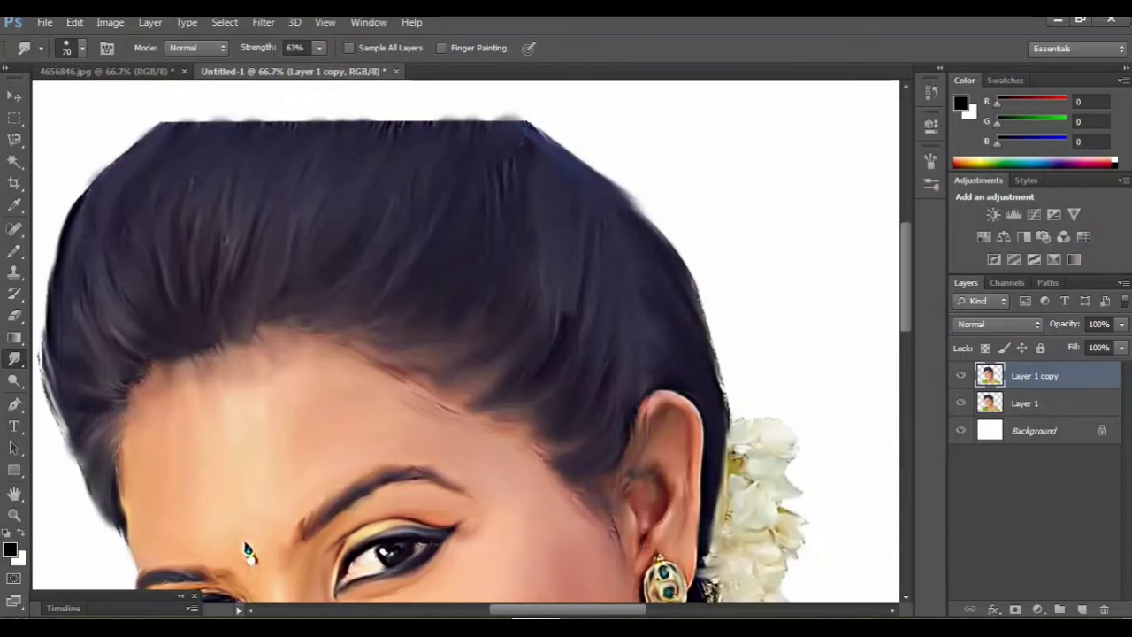
- Pull hair up past the flat top edge across the left and middle of the crown
key("ctrl+minus")
key("ctrl+minus")
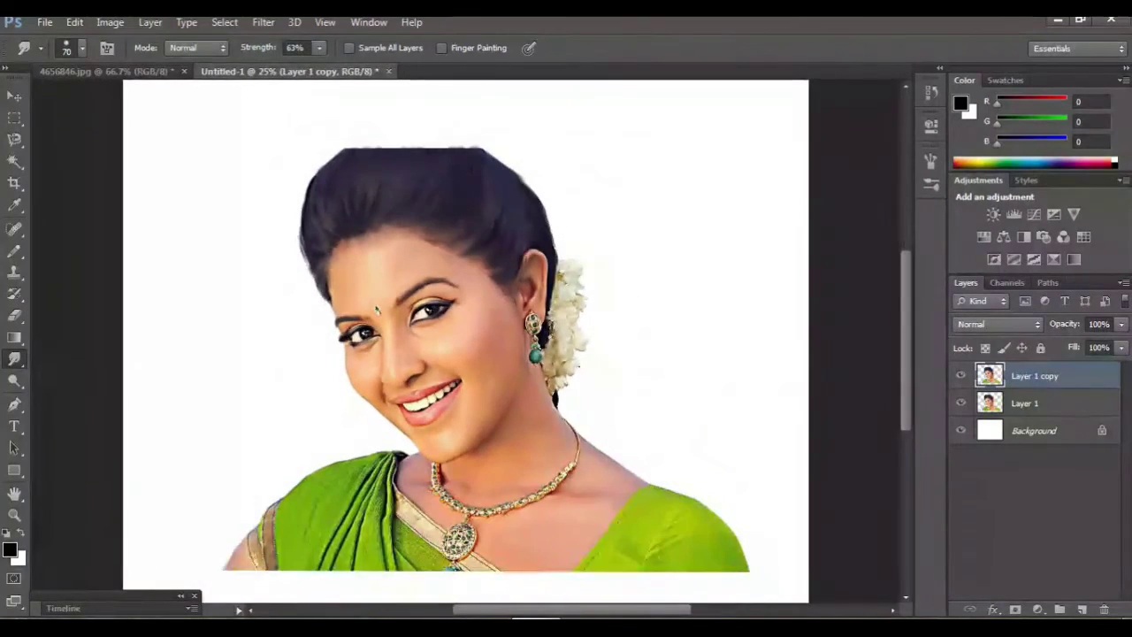
key("ctrl+plus")
key("ctrl+plus")
key("ctrl+plus")
mouse_move(354, 221)
left_mouse_down()
mouse_move(354, 397)
mouse_move(637, 448)
mouse_move(734, 593)
left_mouse_up()
scroll(466, 341, "up", 2)
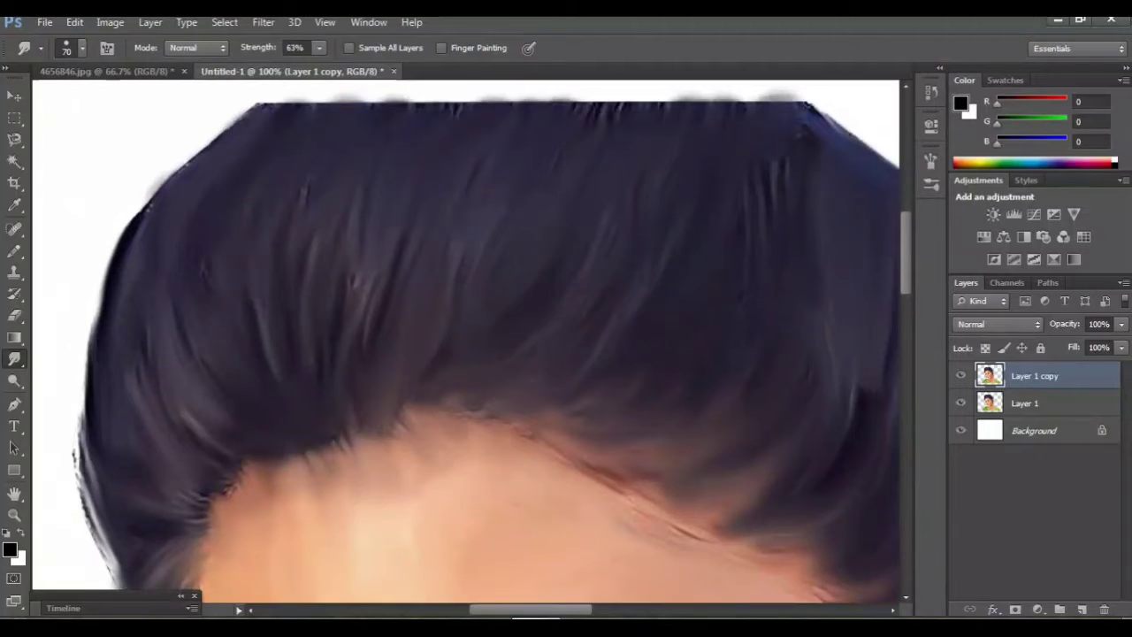
scroll(466, 340, "up", 1)
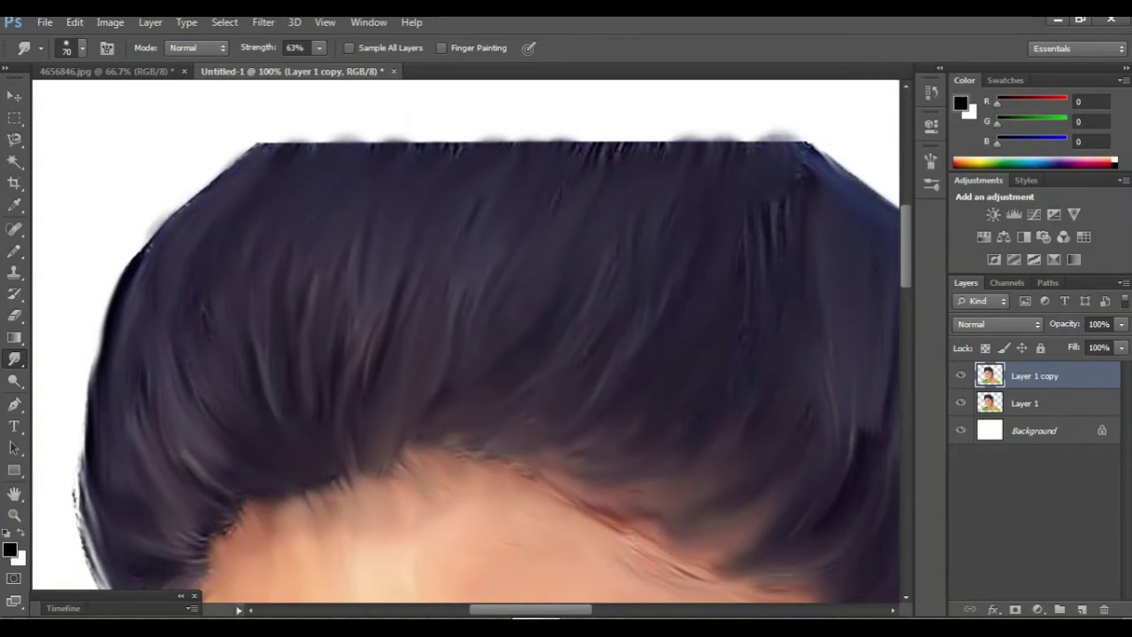
scroll(466, 340, "up", 2)
mouse_move(274, 223)
left_mouse_down()
mouse_move(305, 190)
mouse_move(349, 182)
left_mouse_up()
mouse_move(283, 221)
left_mouse_down()
mouse_move(380, 173)
mouse_move(407, 177)
left_mouse_up()
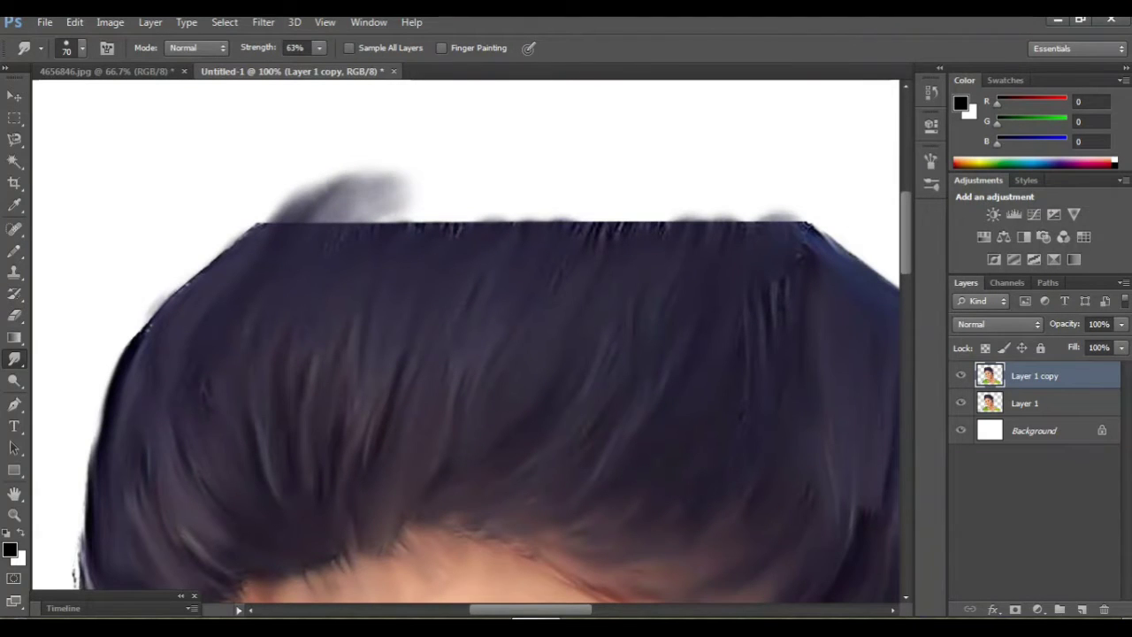
left_click_drag(203, 274, 531, 190)
mouse_move(530, 231)
left_mouse_down()
mouse_move(504, 186)
mouse_move(526, 184)
left_mouse_up()
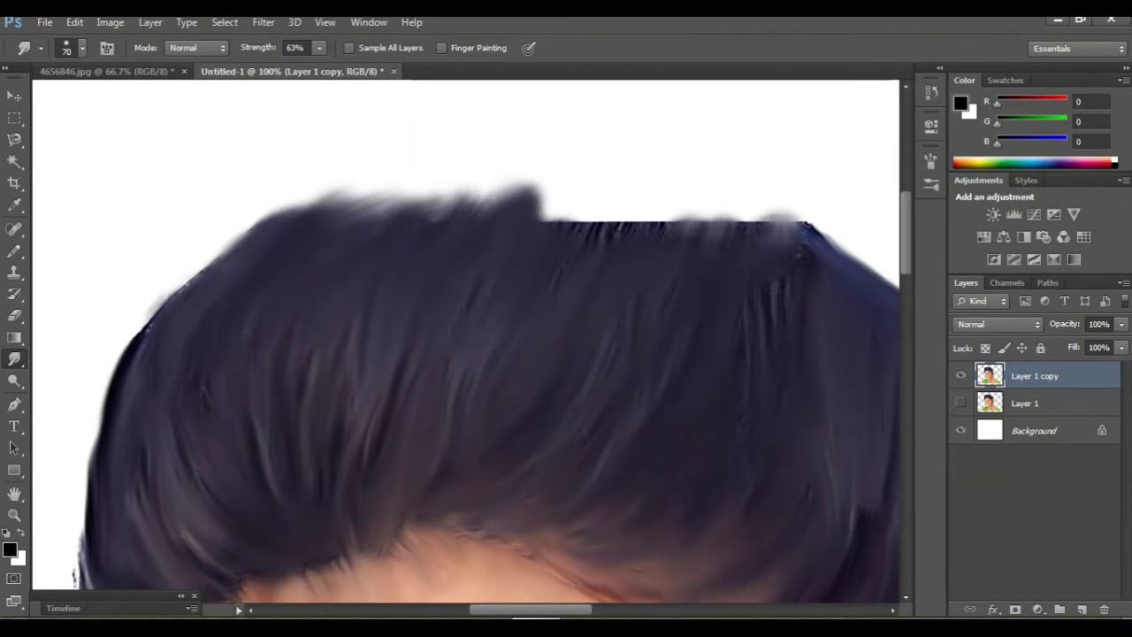
- Fill the light gap above the hair and smooth the spiky top-right edge into a rounded outline
left_click_drag(553, 223, 601, 197)
mouse_move(549, 229)
left_mouse_down()
mouse_move(593, 194)
mouse_move(566, 191)
left_mouse_up()
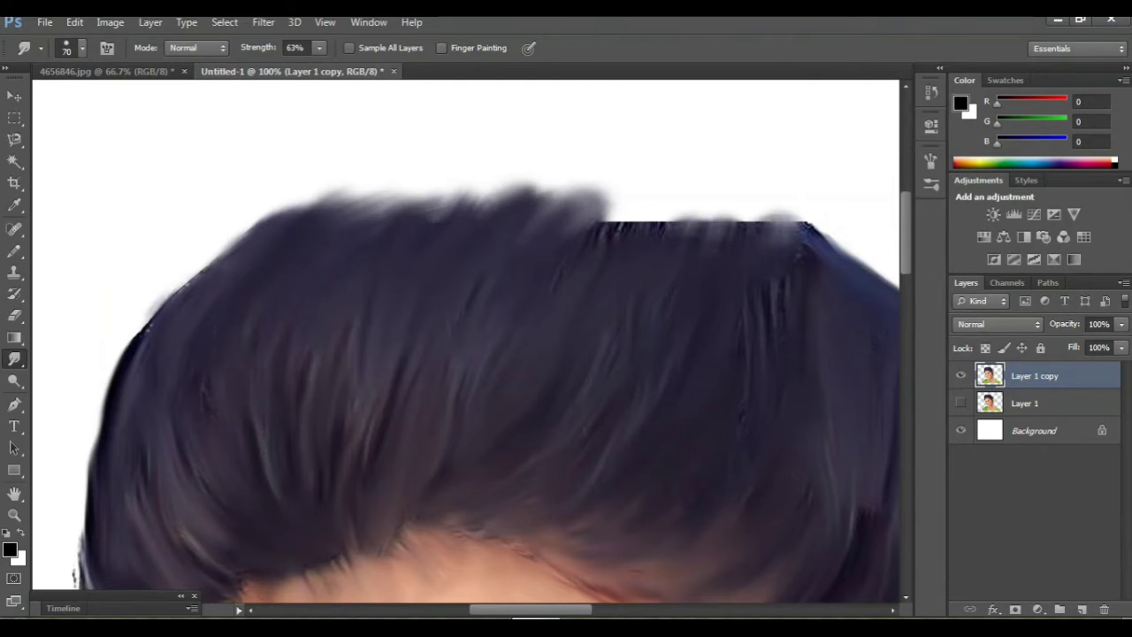
mouse_move(575, 228)
left_mouse_down()
mouse_move(632, 203)
mouse_move(619, 196)
mouse_move(668, 188)
left_mouse_up()
mouse_move(610, 254)
left_mouse_down()
mouse_move(694, 187)
mouse_move(641, 220)
mouse_move(699, 190)
left_mouse_up()
mouse_move(681, 237)
left_mouse_down()
mouse_move(734, 195)
mouse_move(774, 195)
left_mouse_up()
mouse_move(712, 221)
left_mouse_down()
mouse_move(792, 199)
mouse_move(821, 206)
left_mouse_up()
left_click_drag(776, 253, 846, 221)
key("ctrl+minus")
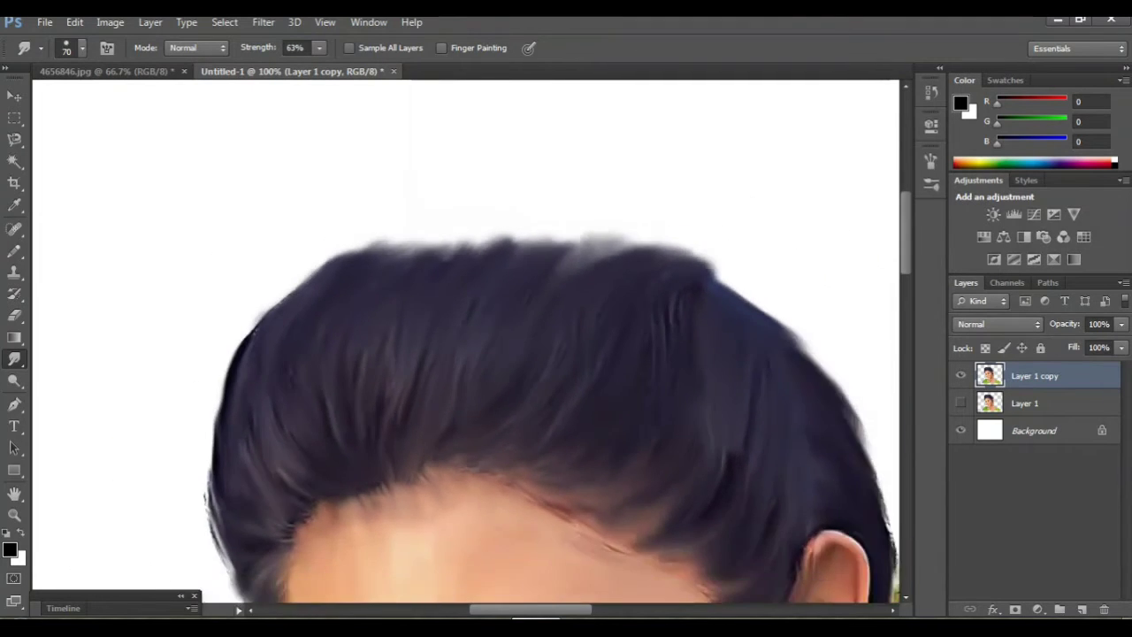
key("ctrl+minus")
key("ctrl+minus")
key("ctrl+minus")
- Drag the hair's top edge upward into soft wisps drifting into the white background
key("ctrl+plus")
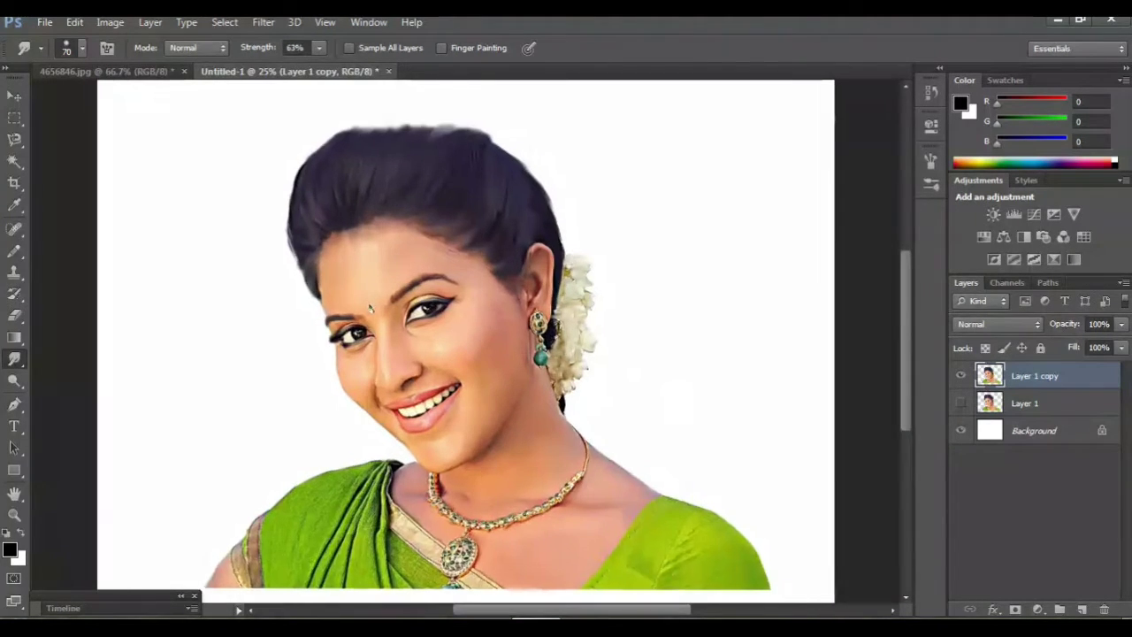
scroll(466, 340, "up", 3)
scroll(466, 341, "up", 2)
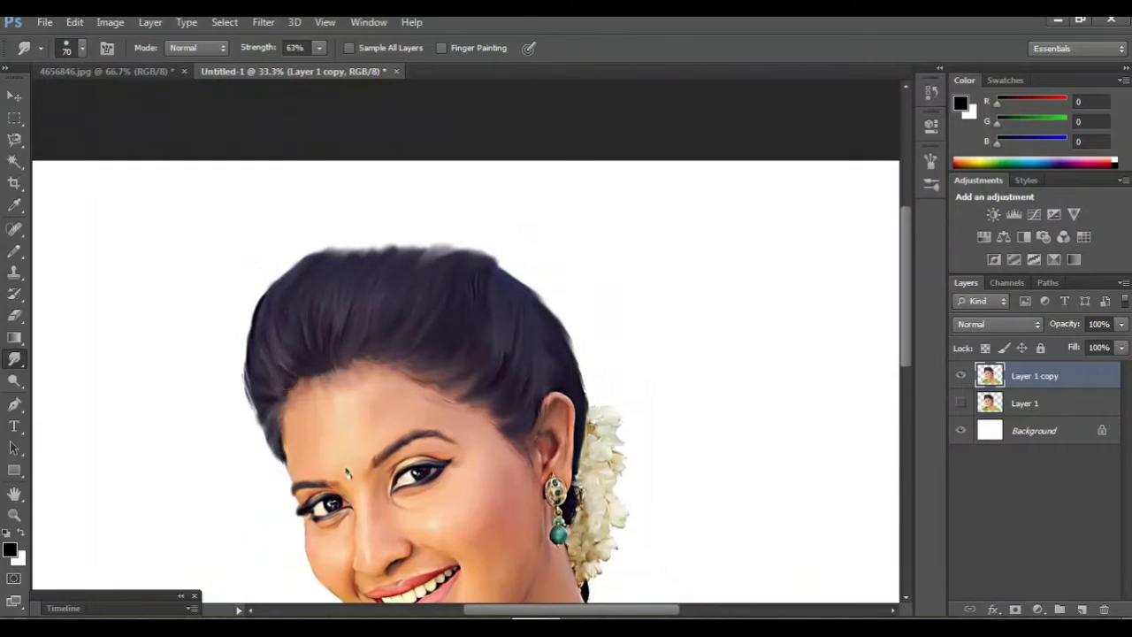
key("ctrl+plus")
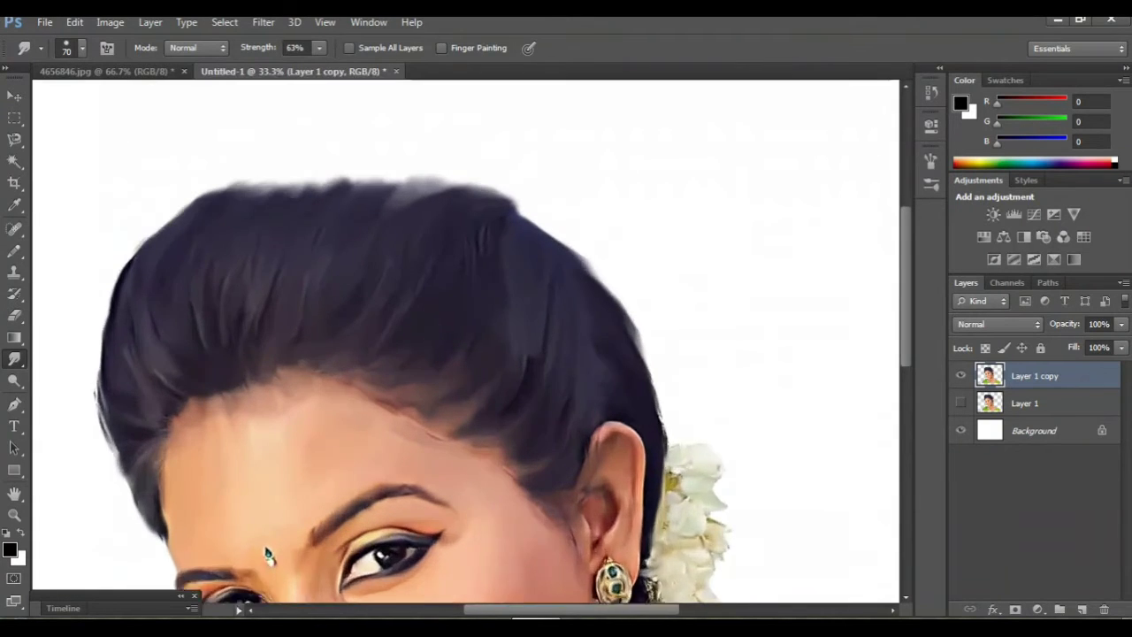
key("ctrl+plus")
left_click_drag(203, 166, 301, 128)
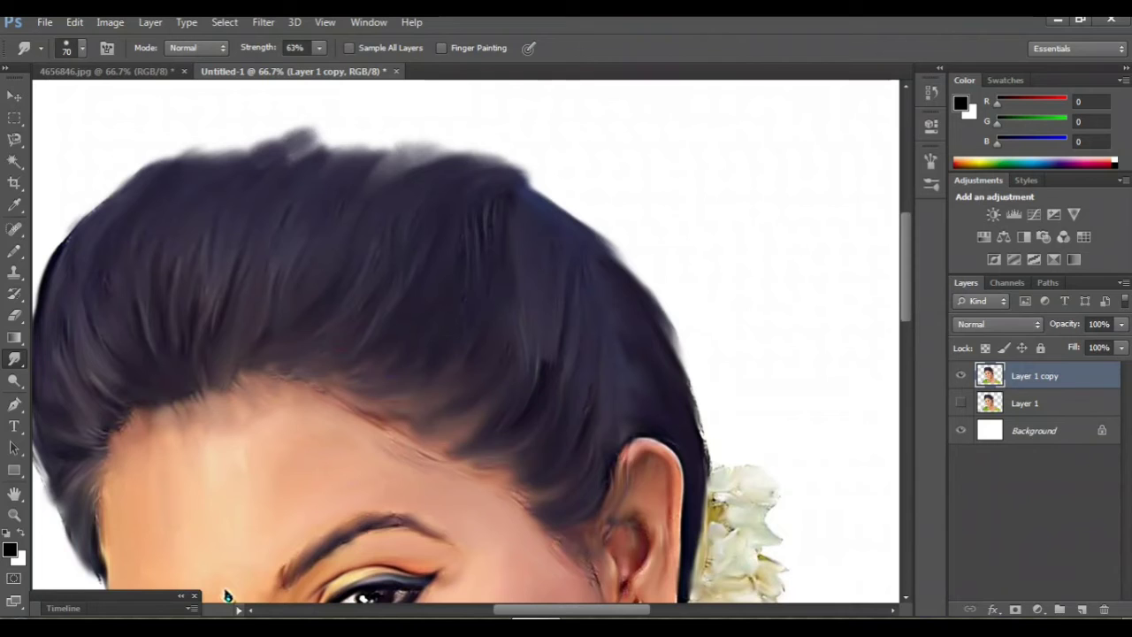
mouse_move(323, 168)
left_mouse_down()
mouse_move(336, 138)
mouse_move(363, 133)
left_mouse_up()
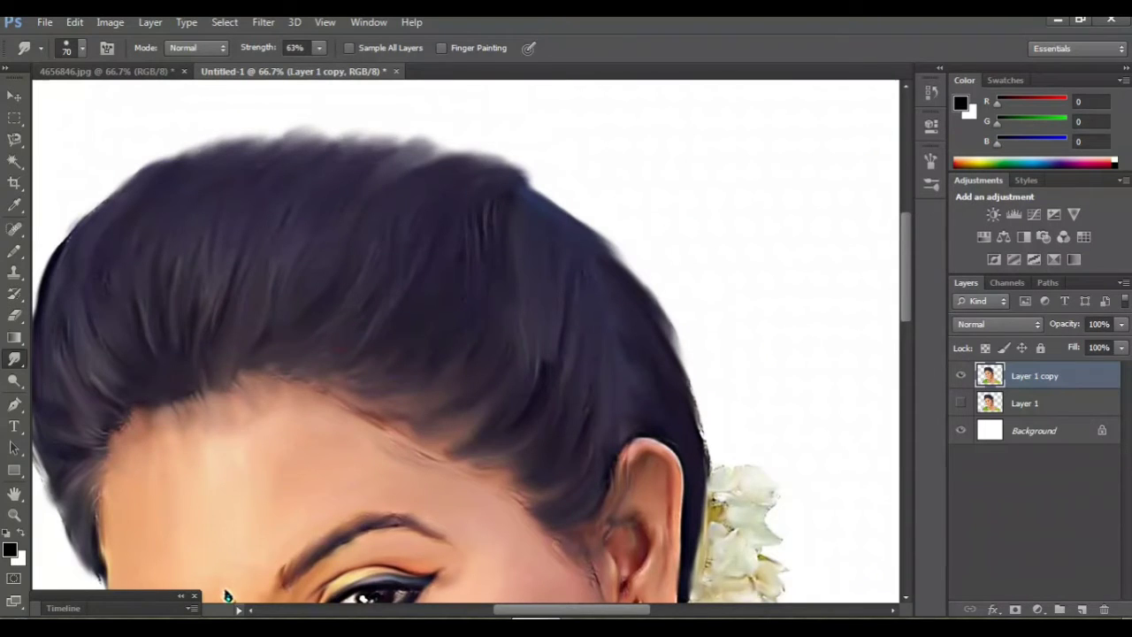
- Compare the smudged hair against the original and hide Layer 1
key("ctrl+minus")
key("ctrl+minus")
key("ctrl+minus")
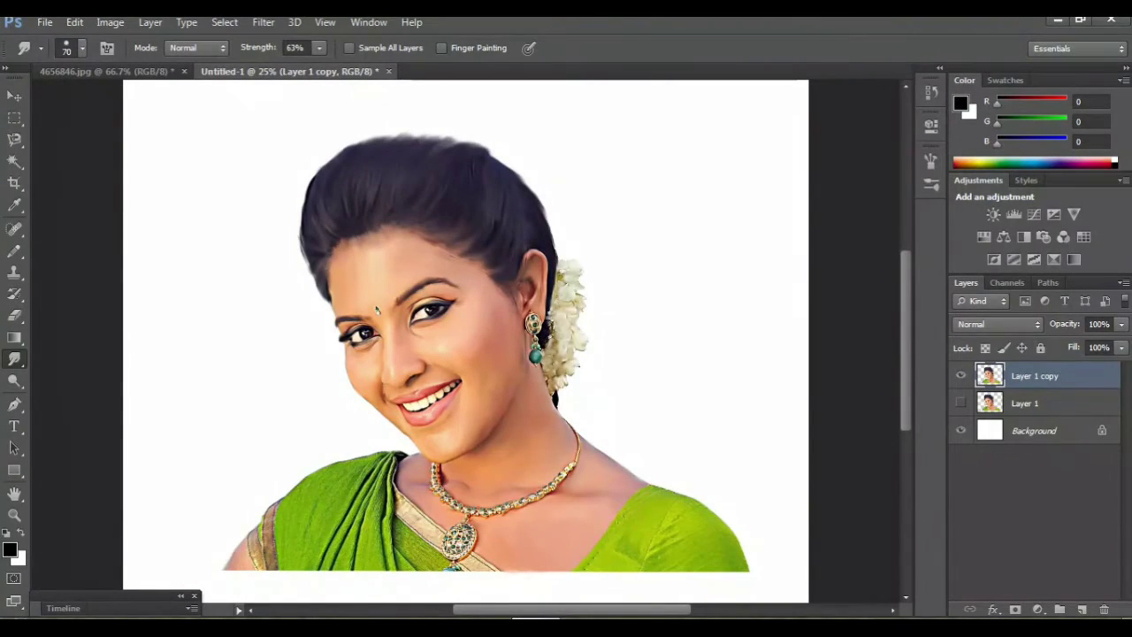
key("ctrl+comma")
key("ctrl+comma")
key("ctrl+comma")
key("ctrl+comma")
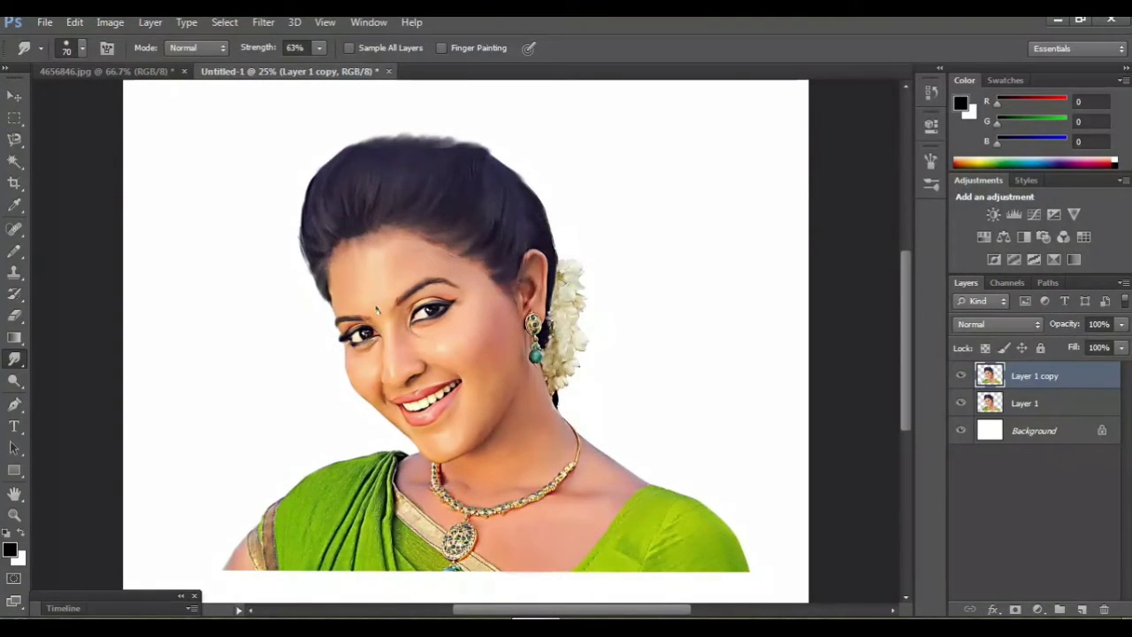
left_click(961, 403)
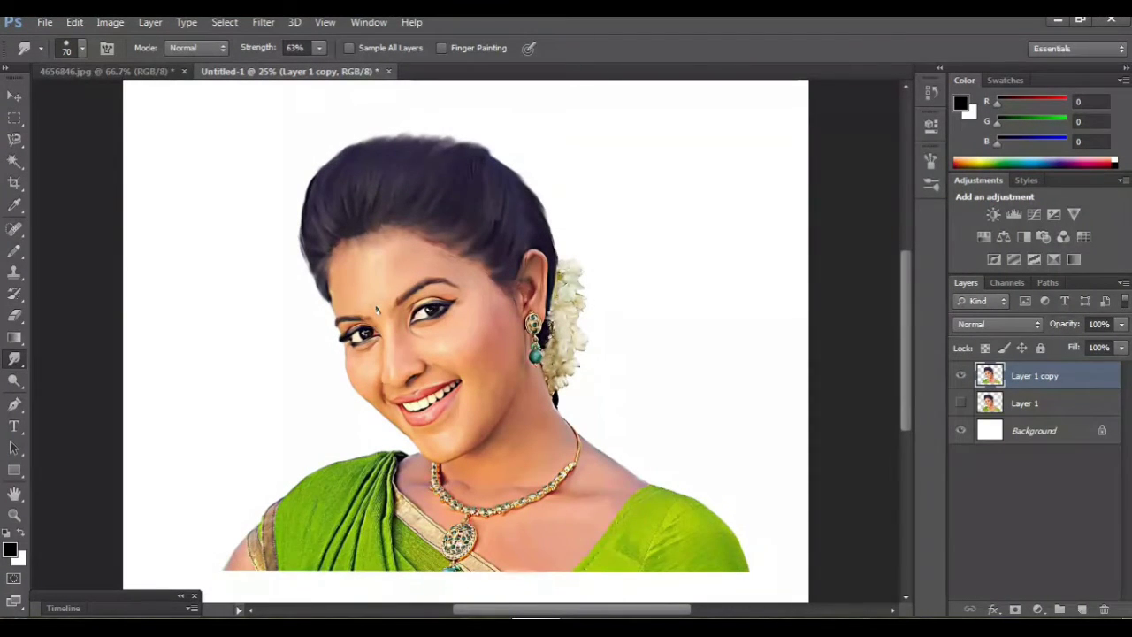
key("ctrl+plus")
key("ctrl+plus")
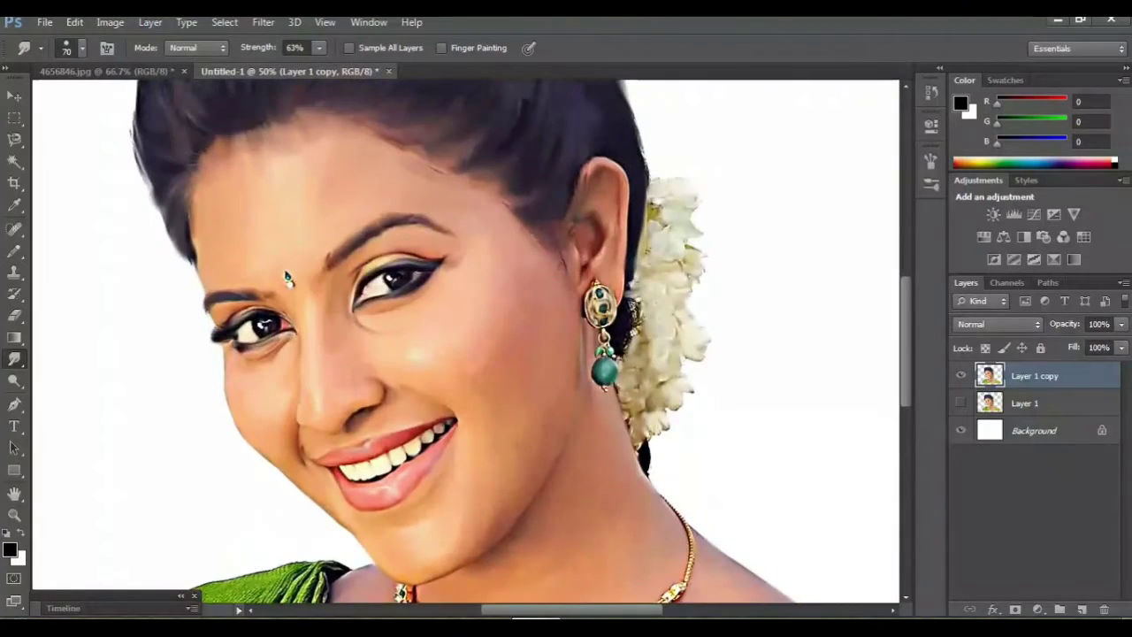
scroll(466, 341, "up", 2)
scroll(466, 341, "up", 3)
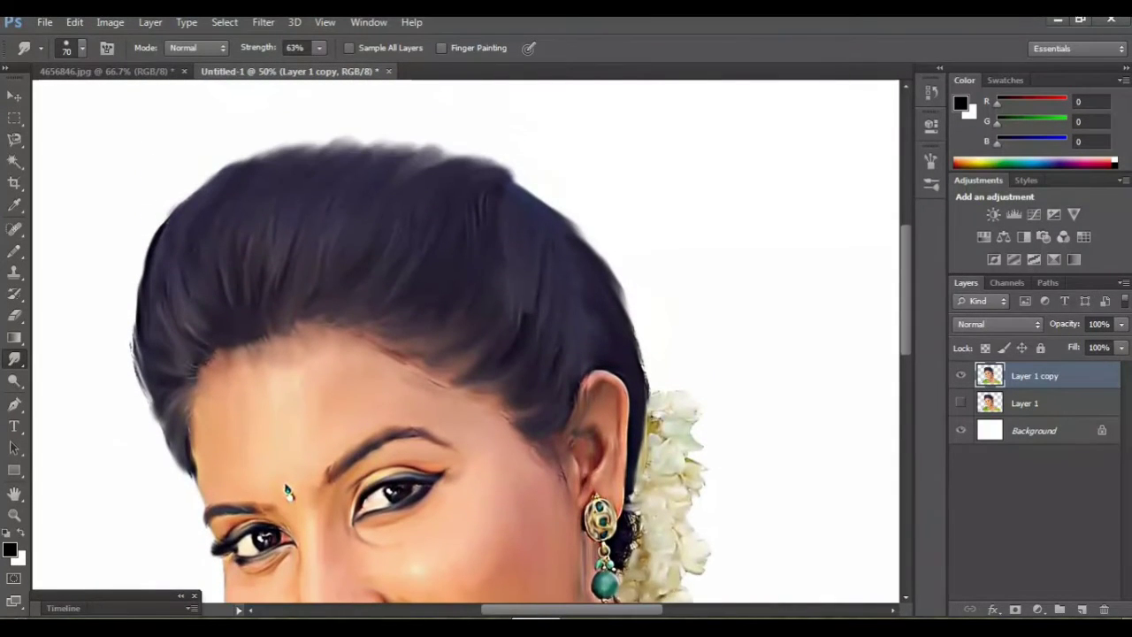
scroll(287, 464, "down", 2)
- Zoom in on the lower-left saree and necklace and enlarge the Smudge brush to 100
scroll(288, 465, "down", 3)
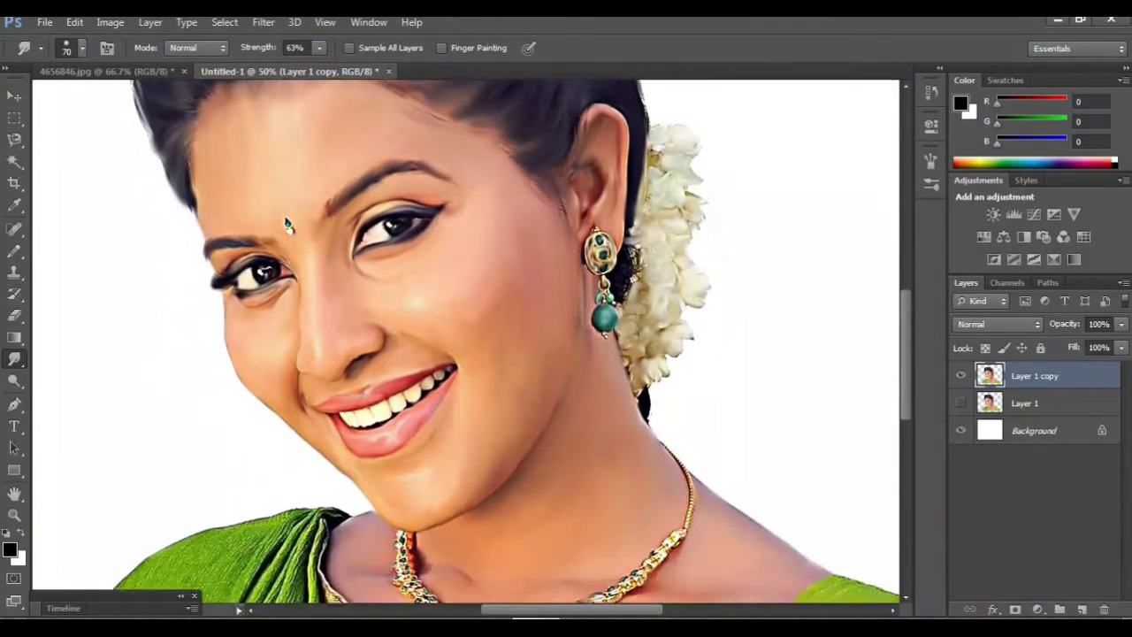
scroll(287, 464, "down", 2)
scroll(287, 464, "down", 2)
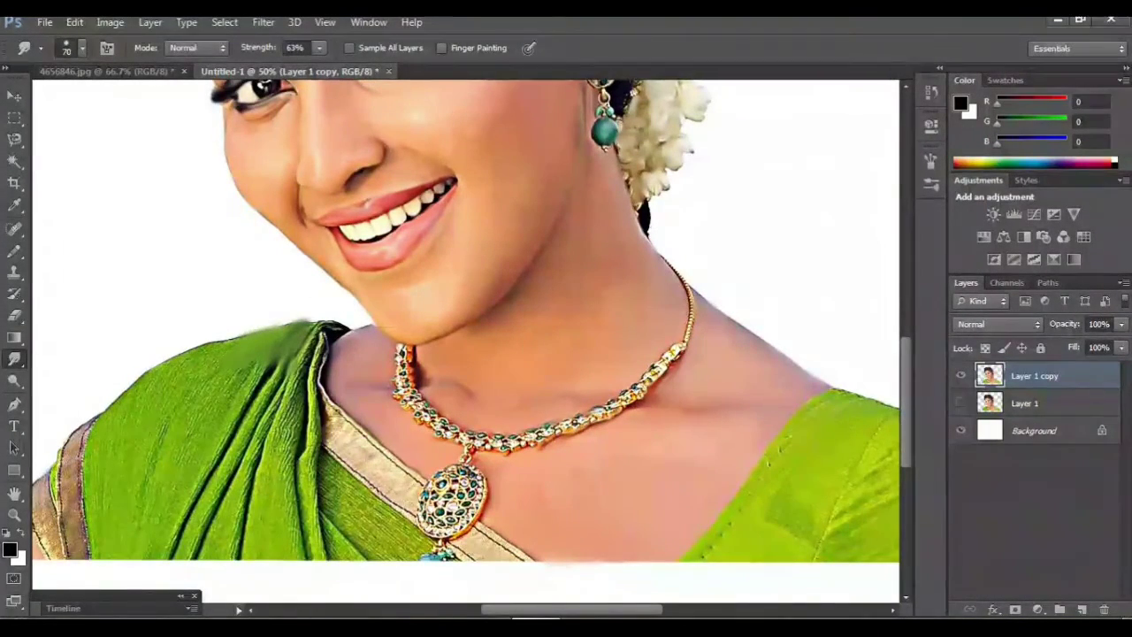
key("ctrl+plus")
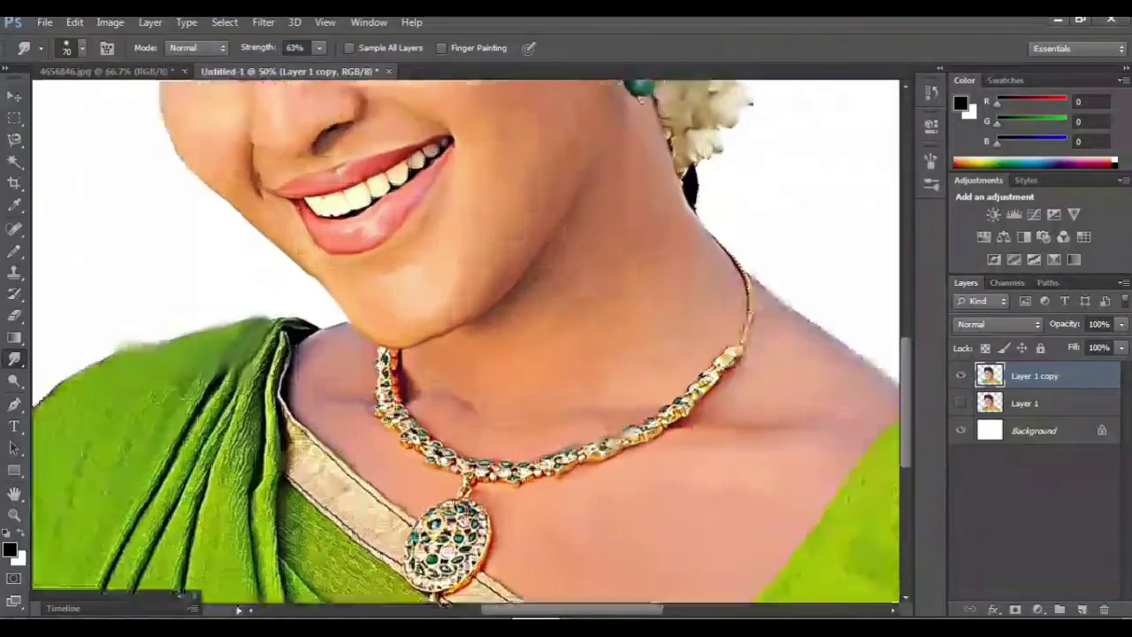
scroll(466, 340, "left", 5)
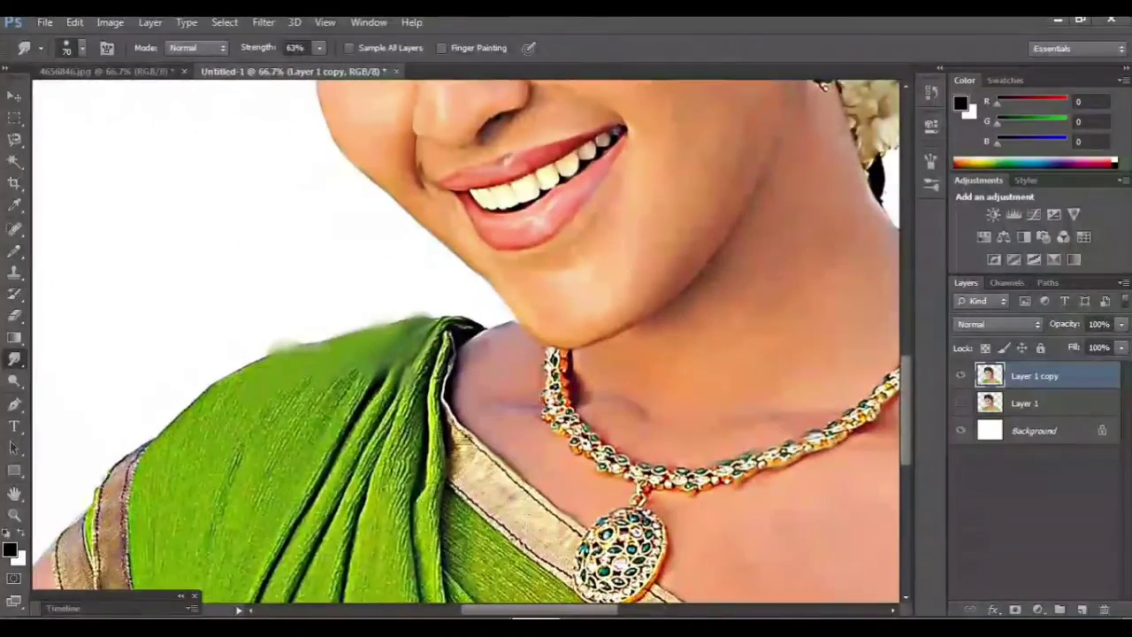
key("bracketright")
key("bracketright")
key("bracketright")
scroll(466, 340, "down", 3)
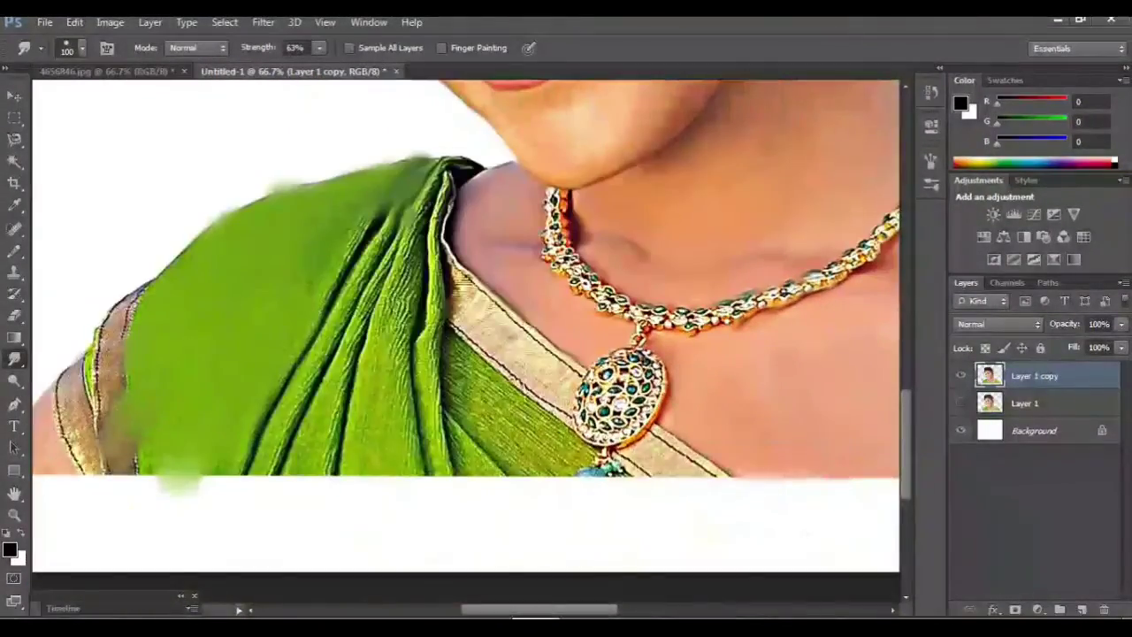
scroll(466, 326, "left", 2)
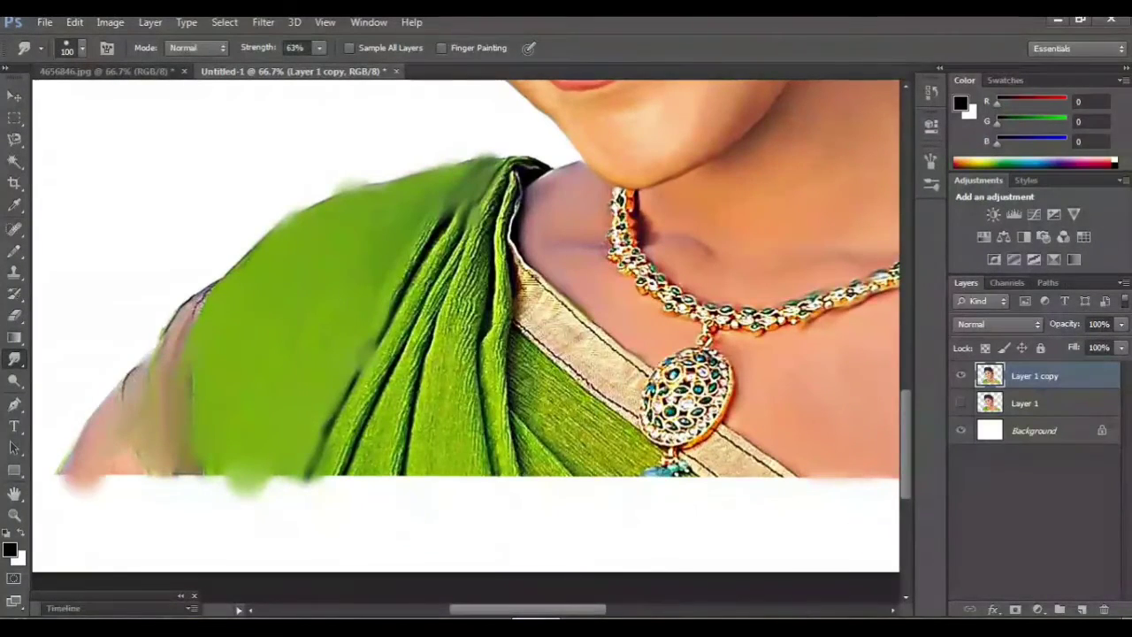
scroll(466, 292, "down", 2)
- Smudge the lower-left skin and saree edges down-left into the white strip below
left_click_drag(97, 421, 43, 478)
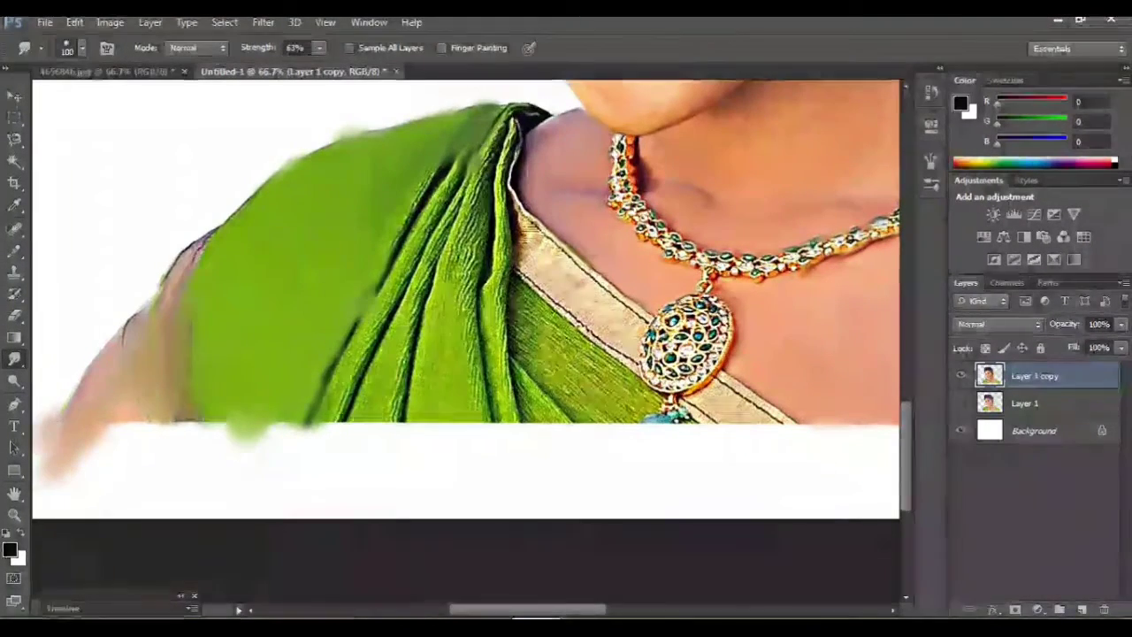
mouse_move(177, 407)
left_mouse_down()
mouse_move(133, 460)
mouse_move(124, 451)
mouse_move(141, 469)
left_mouse_up()
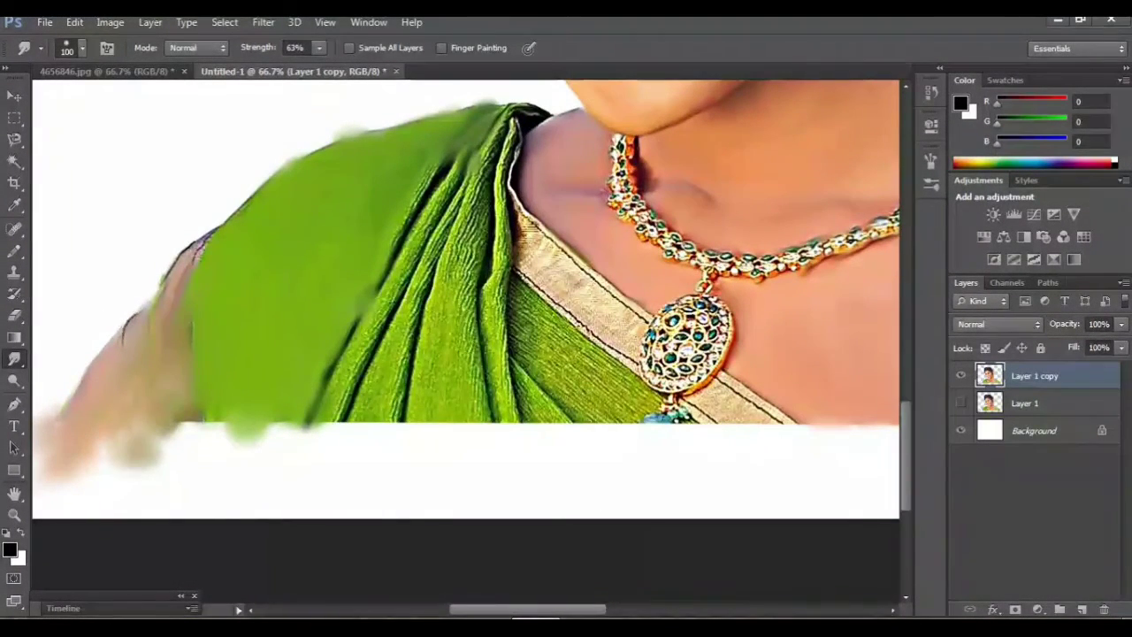
left_click_drag(204, 363, 150, 487)
left_click_drag(198, 420, 124, 482)
left_click_drag(276, 363, 195, 465)
mouse_move(299, 347)
left_mouse_down()
mouse_move(221, 467)
mouse_move(270, 474)
mouse_move(258, 477)
left_mouse_up()
left_click_drag(249, 400, 202, 482)
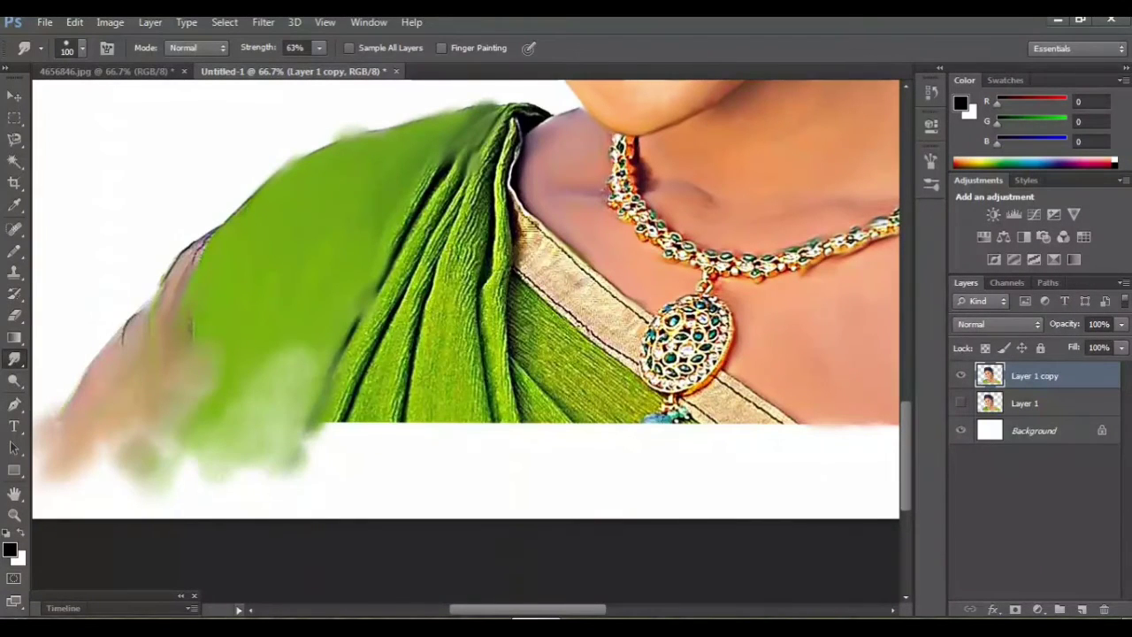
- Smear the saree's pink and green further out over the lower-left edge
scroll(466, 292, "left", 3)
left_click_drag(217, 301, 164, 343)
left_click_drag(257, 292, 110, 385)
left_click_drag(230, 314, 128, 389)
left_click_drag(177, 345, 102, 405)
left_click_drag(221, 318, 71, 449)
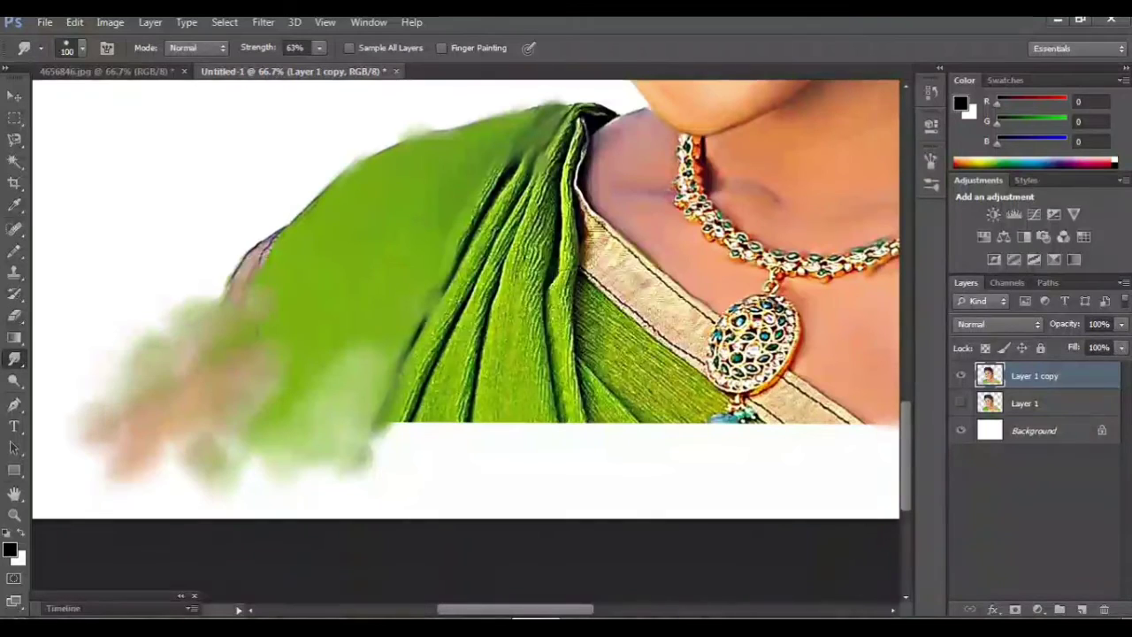
left_click_drag(179, 372, 85, 440)
left_click_drag(212, 429, 163, 474)
- Soften the saree pleats and push the saree edge green down-left into the white
scroll(467, 292, "right", 3)
scroll(467, 291, "right", 2)
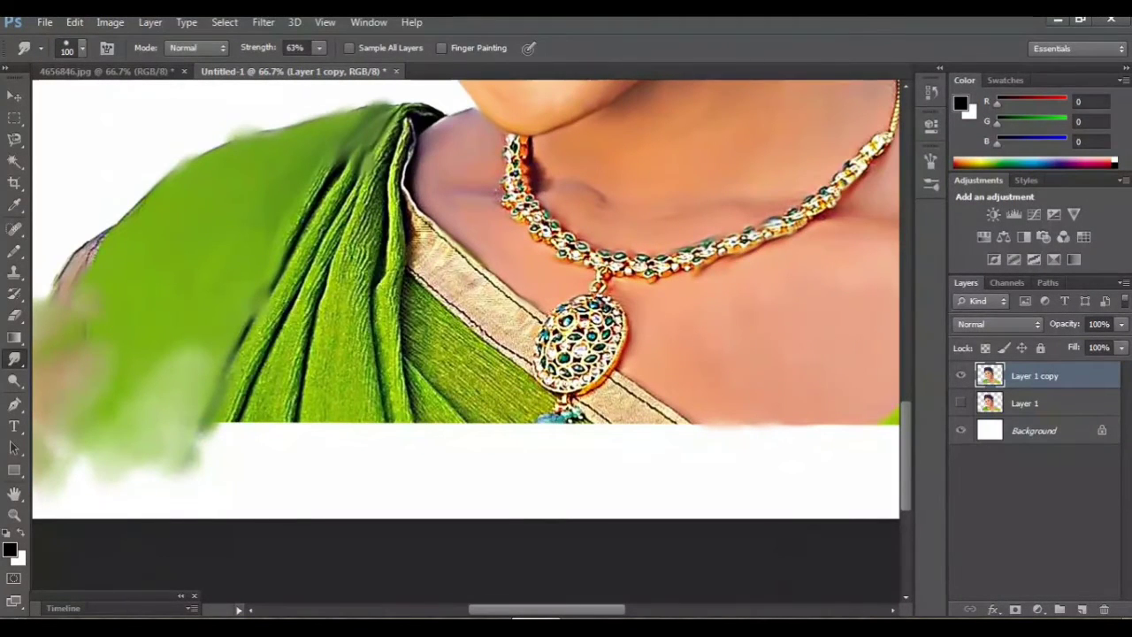
left_click_drag(331, 190, 281, 296)
mouse_move(352, 166)
left_mouse_down()
mouse_move(281, 302)
mouse_move(186, 442)
left_mouse_up()
mouse_move(256, 364)
left_mouse_down()
mouse_move(180, 470)
mouse_move(216, 464)
left_mouse_up()
left_click_drag(301, 380, 238, 468)
left_click_drag(314, 331, 243, 446)
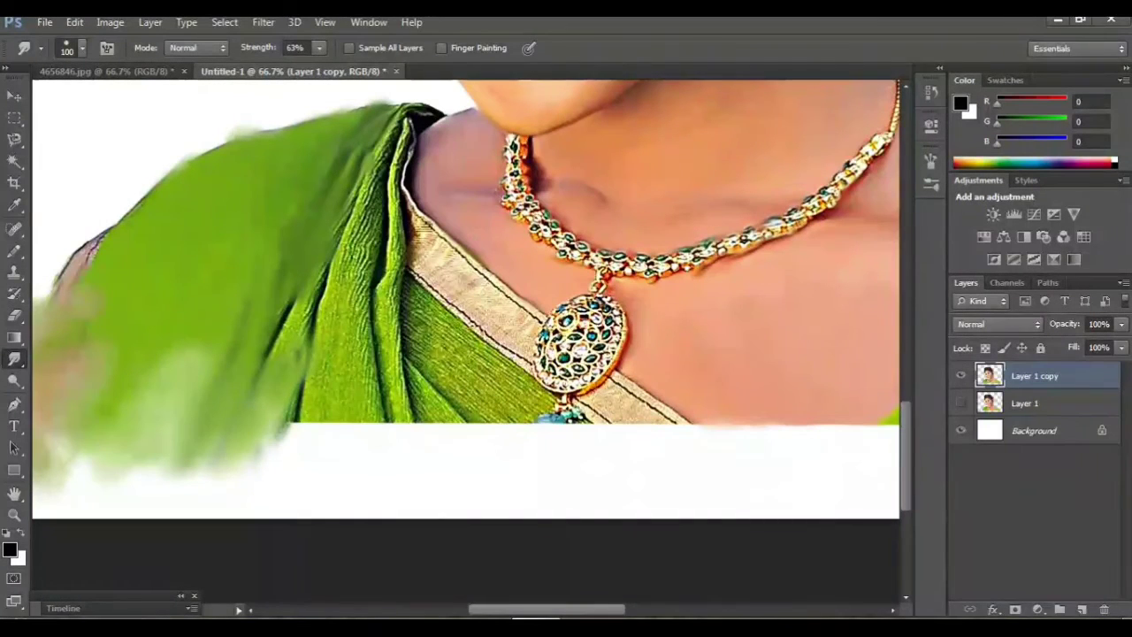
left_click_drag(310, 416, 256, 477)
left_click_drag(323, 373, 270, 451)
- Smudge the right blouse edge and the left saree edge further into the white
scroll(466, 292, "right", 5)
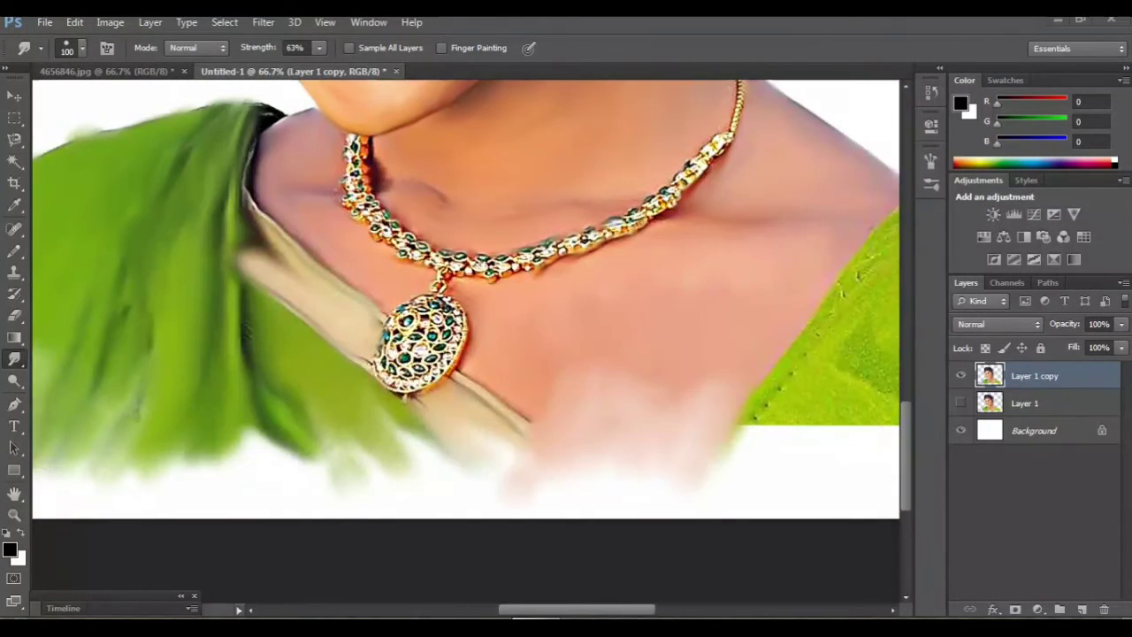
mouse_move(761, 414)
left_mouse_down()
mouse_move(721, 482)
mouse_move(741, 460)
left_mouse_up()
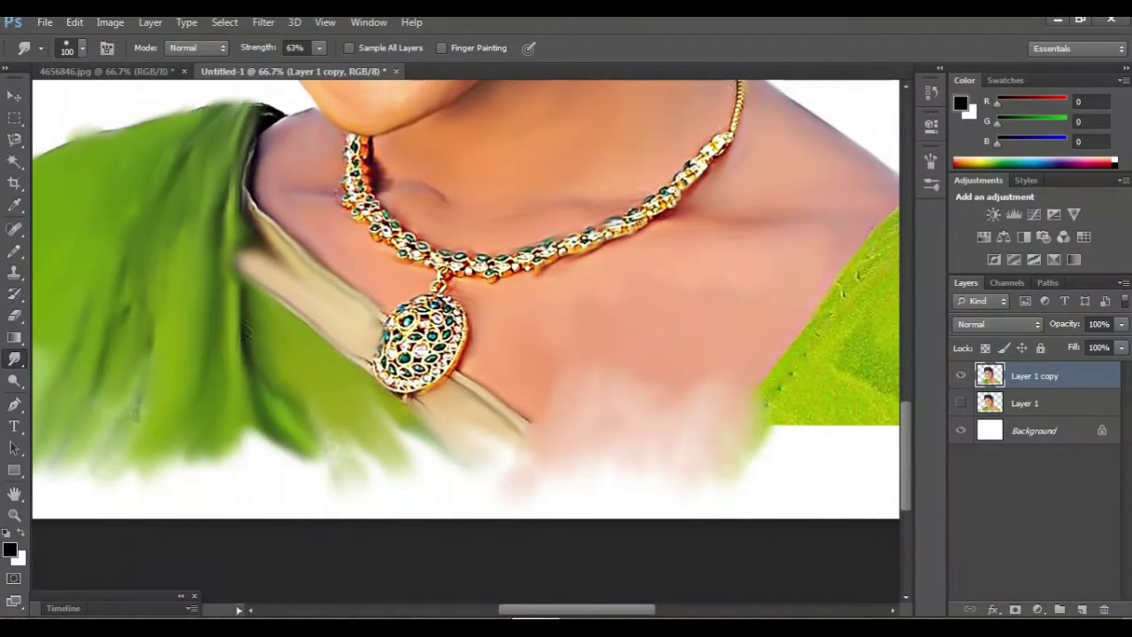
key("ctrl+minus")
key("ctrl+minus")
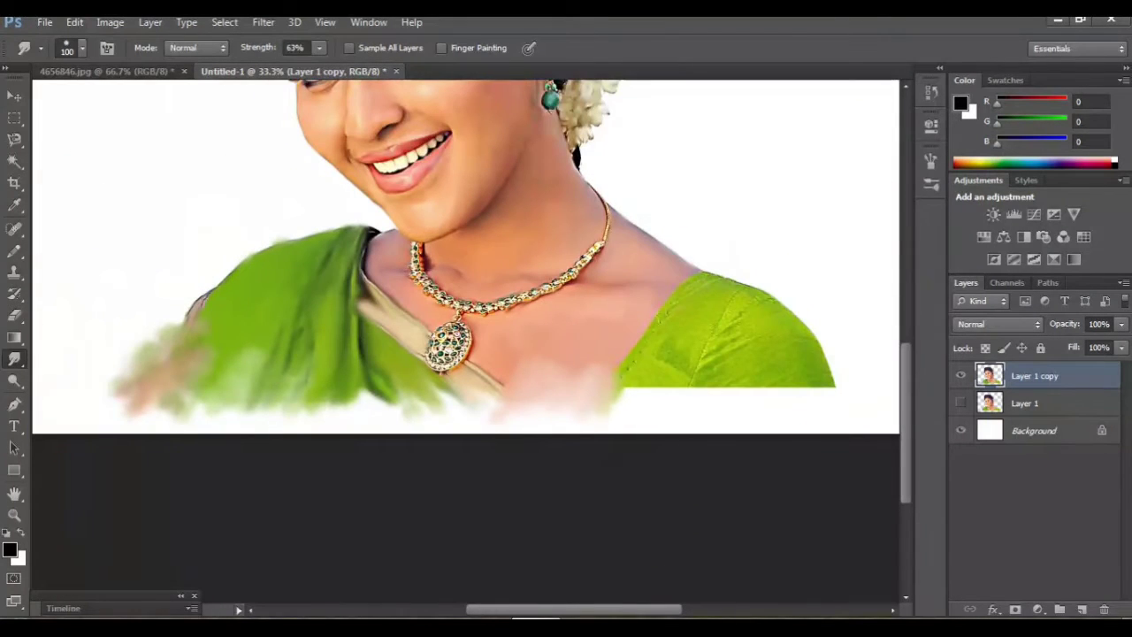
scroll(466, 292, "up", 2)
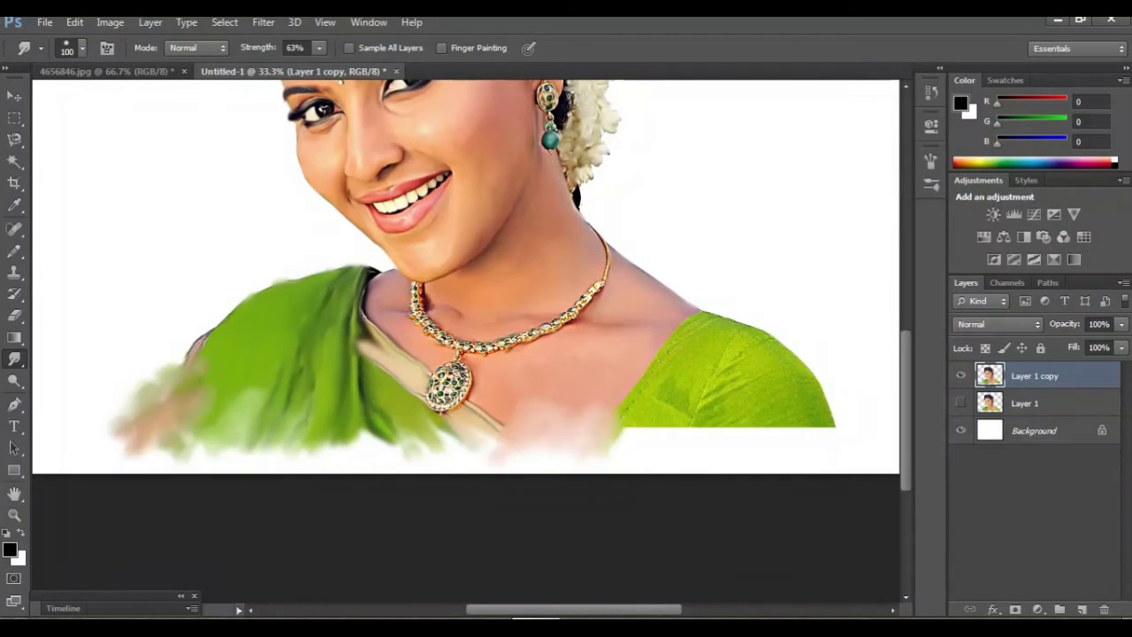
mouse_move(166, 376)
left_mouse_down()
mouse_move(120, 471)
mouse_move(96, 469)
left_mouse_up()
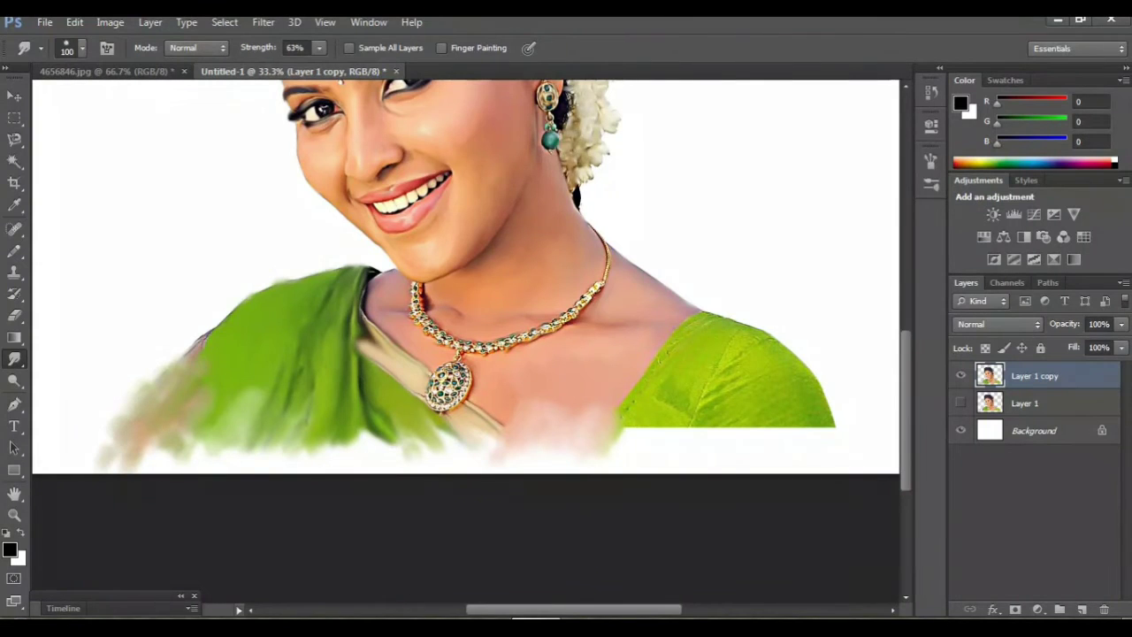
- Enlarge the Smudge brush to 175 and review the whole portrait
scroll(116, 448, "right", 3)
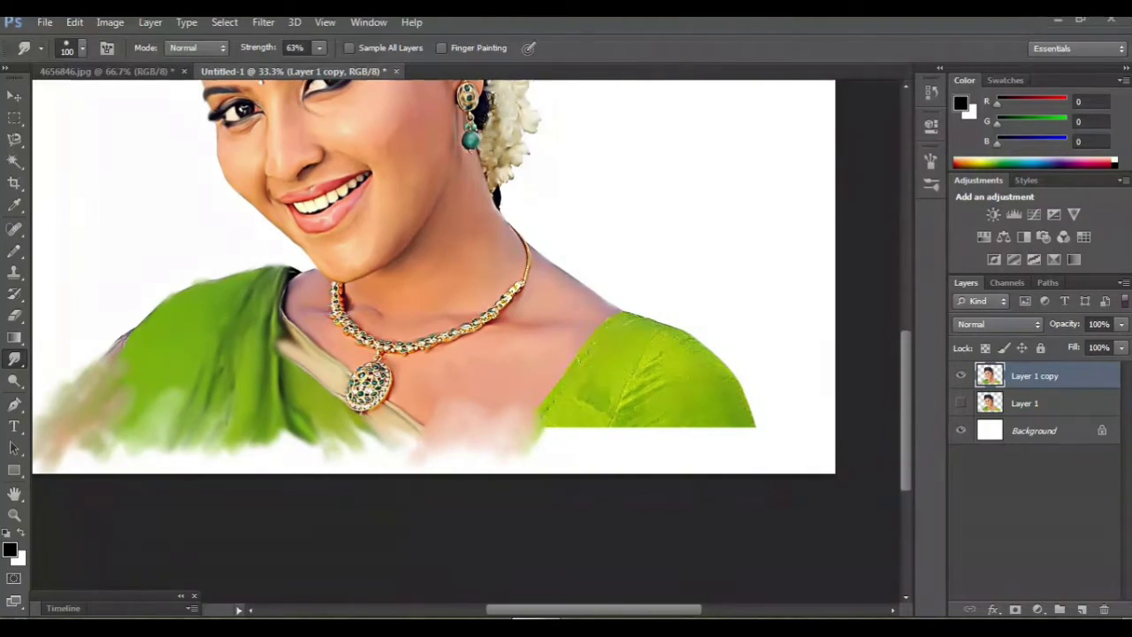
scroll(124, 442, "up", 2)
key("bracketright")
key("bracketright")
key("bracketright")
scroll(466, 341, "down", 1)
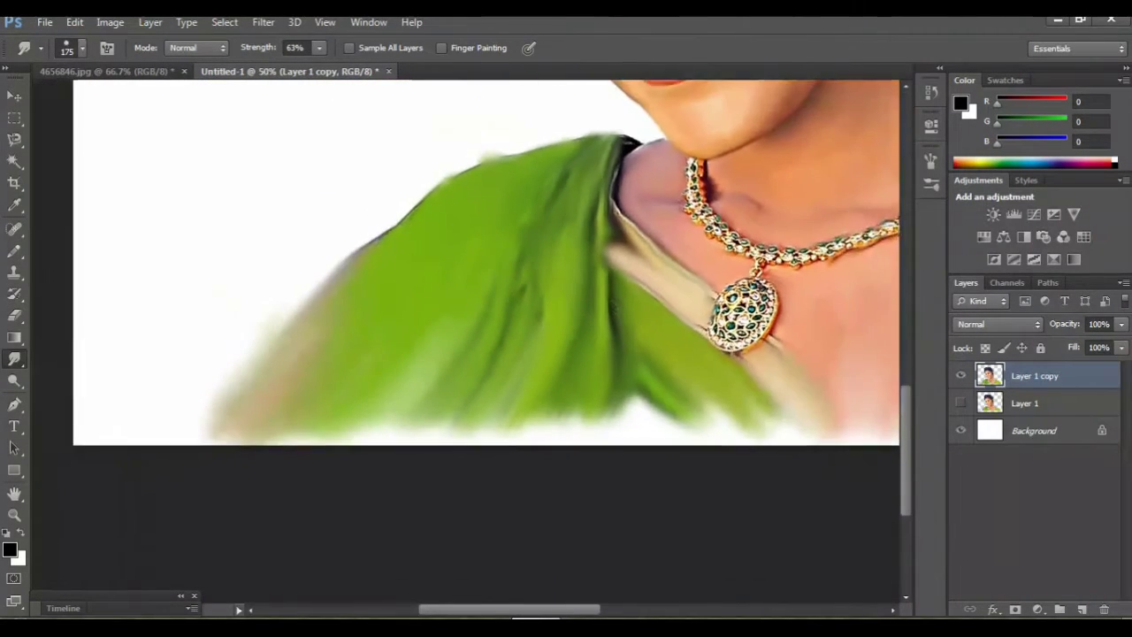
scroll(466, 341, "down", 1)
scroll(466, 341, "down", 1)
scroll(466, 340, "down", 1)
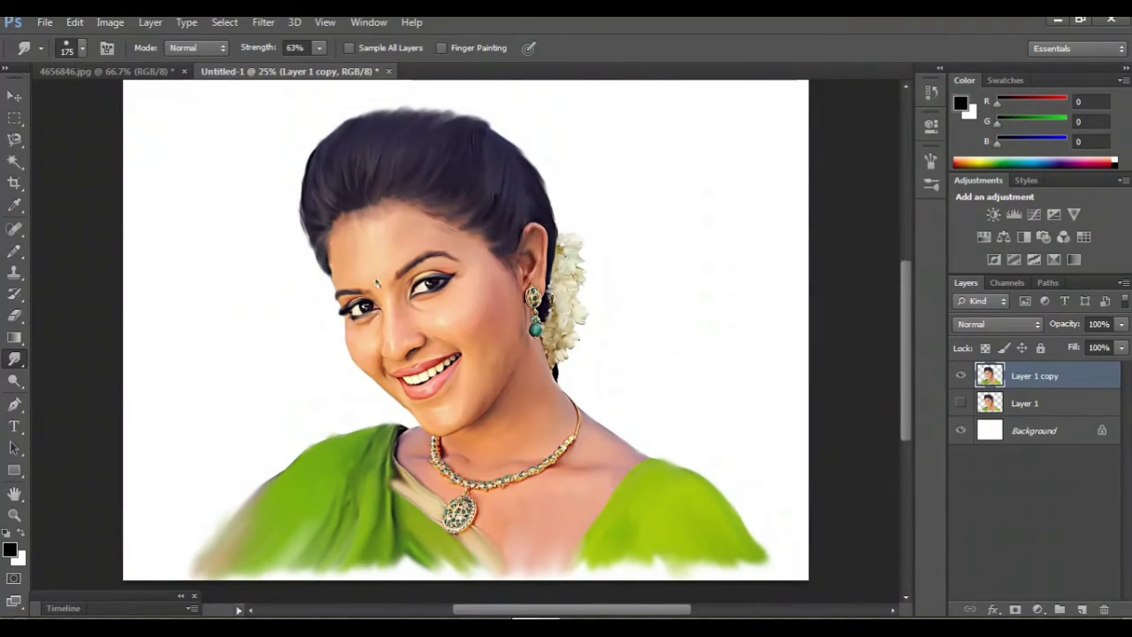
scroll(466, 340, "down", 1)
scroll(466, 340, "up", 1)
- Duplicate the smudged portrait layer, hide the previous copy, and nudge the duplicate slightly upward
left_click_drag(1034, 376, 1059, 609)
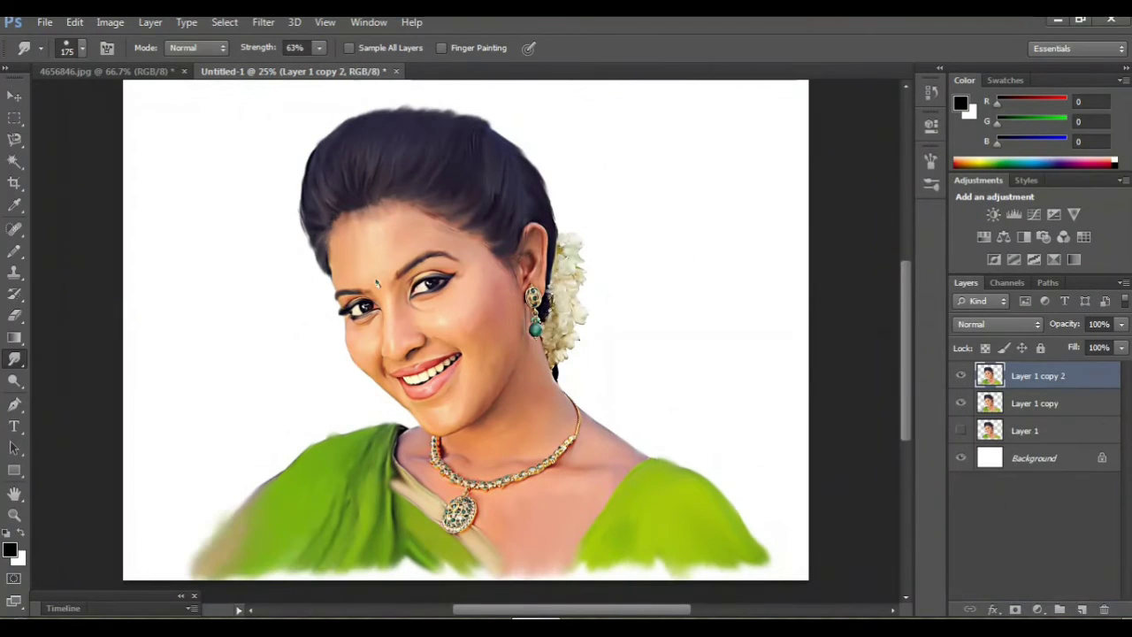
left_click(961, 403)
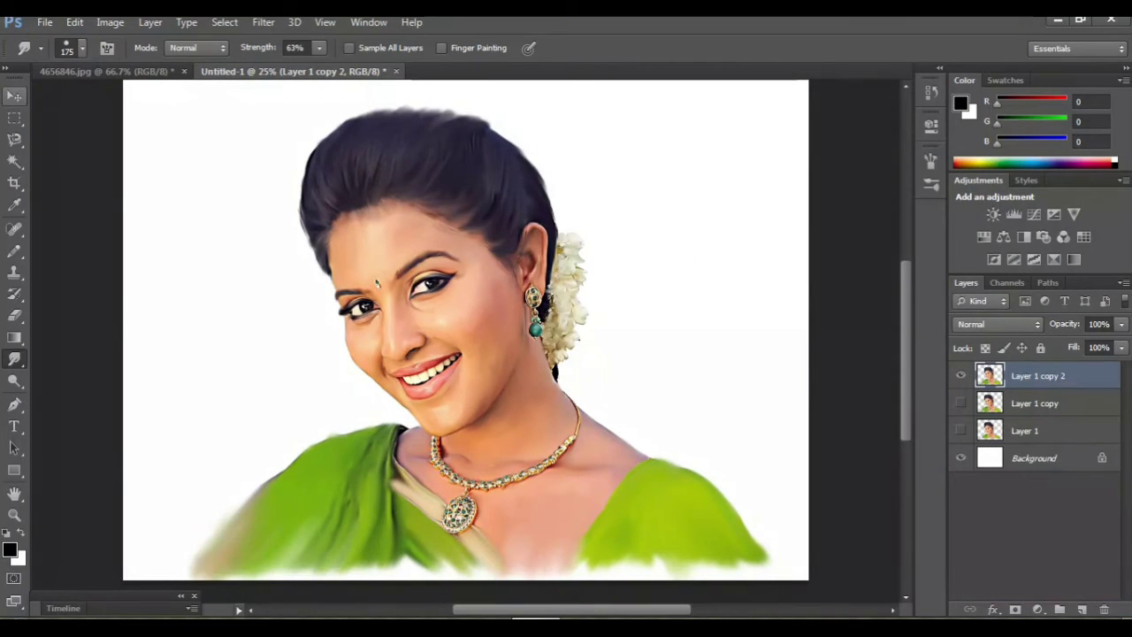
key("v")
left_click_drag(522, 509, 533, 480)
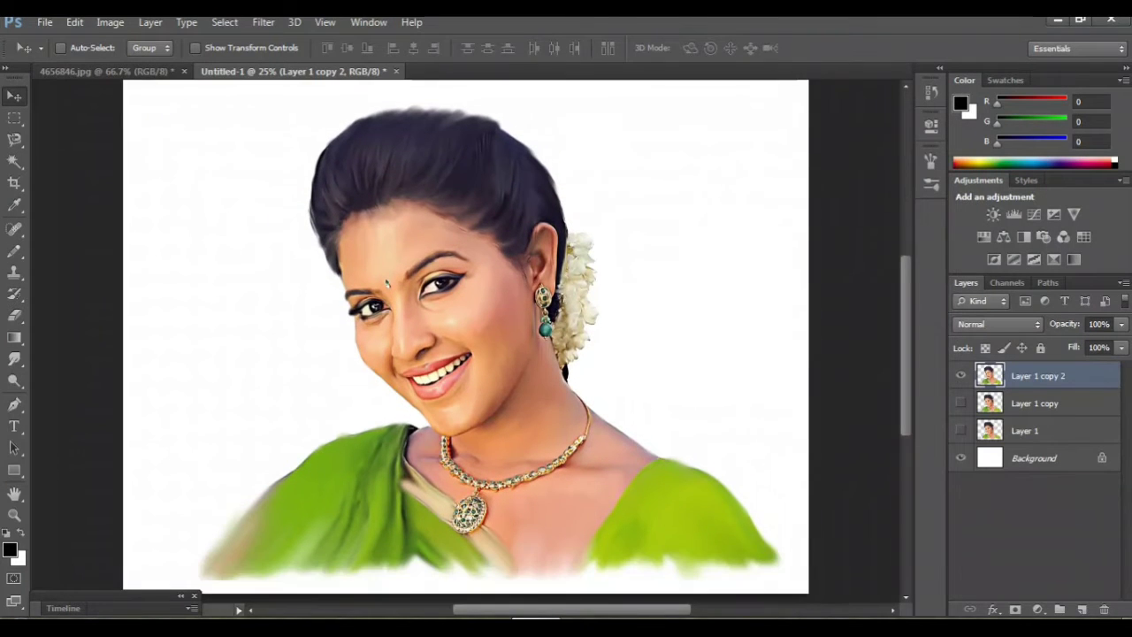
- Add a new empty Layer 2 placed below Layer 1 copy 2
left_click(1081, 609)
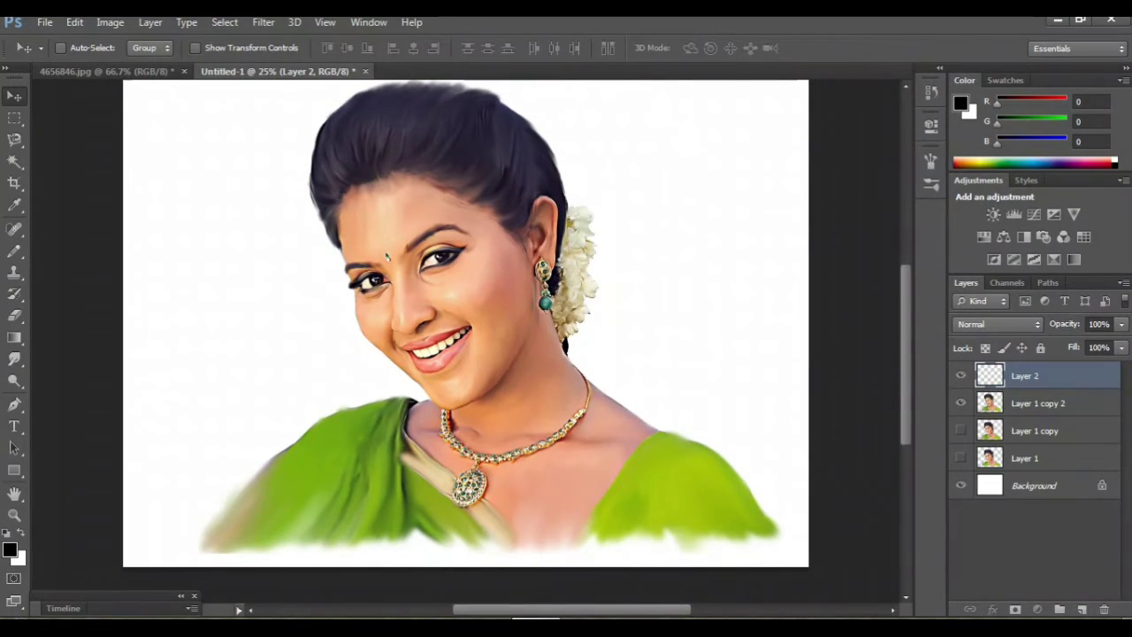
key("ctrl+bracketleft")
scroll(466, 336, "up", 3)
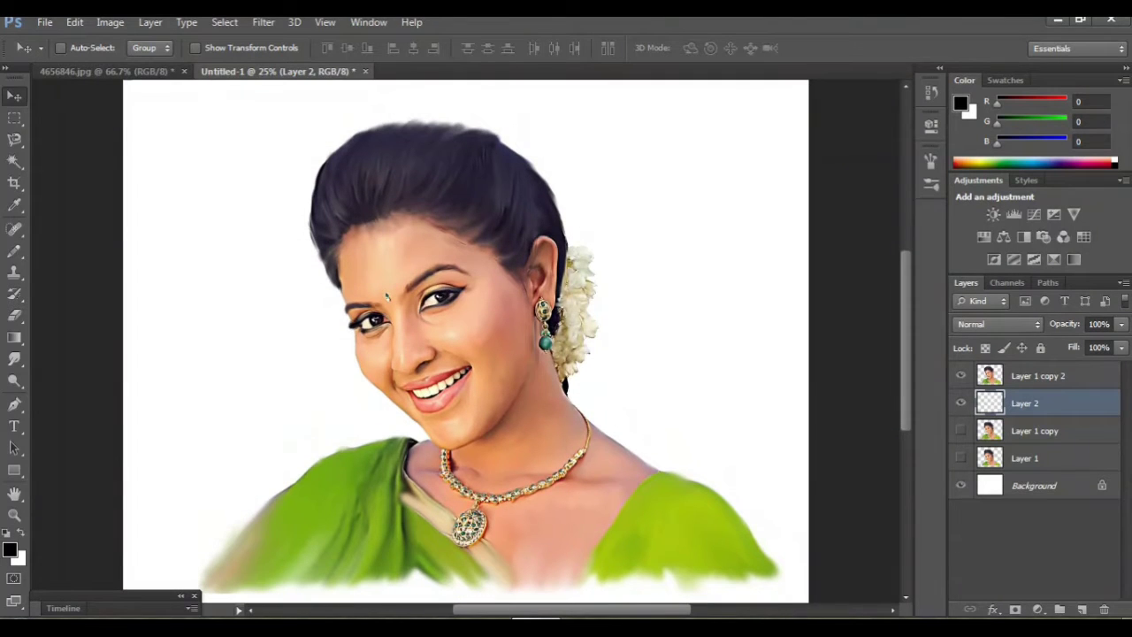
- Select the regular Brush Tool with the textured 300 brush preset
key("b")
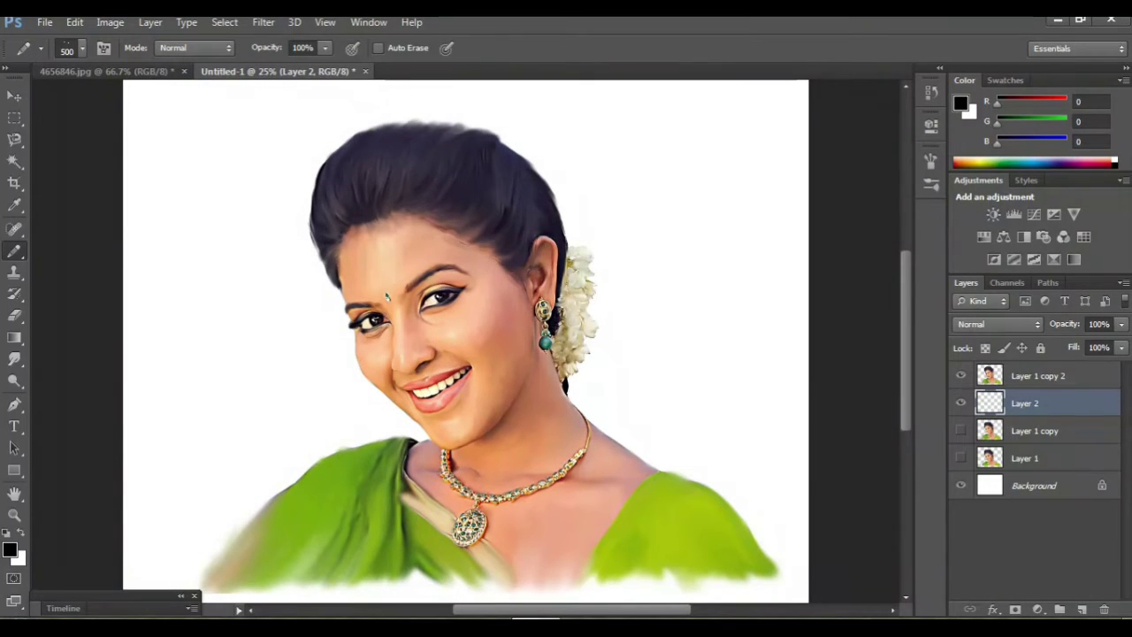
right_click(14, 250)
left_click(85, 248)
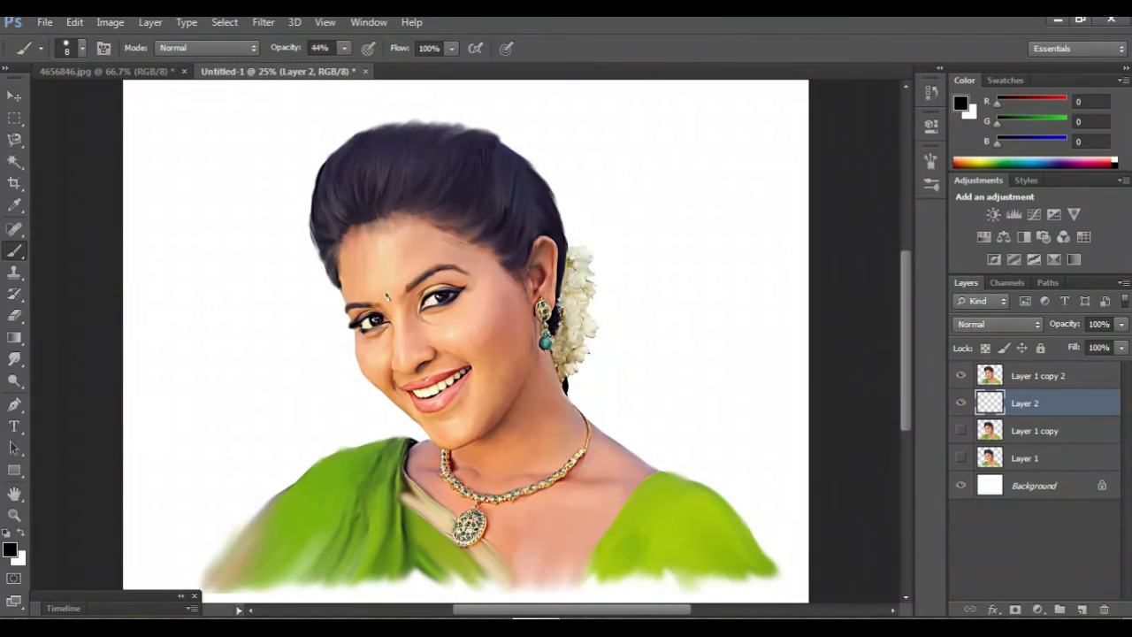
left_click(81, 48)
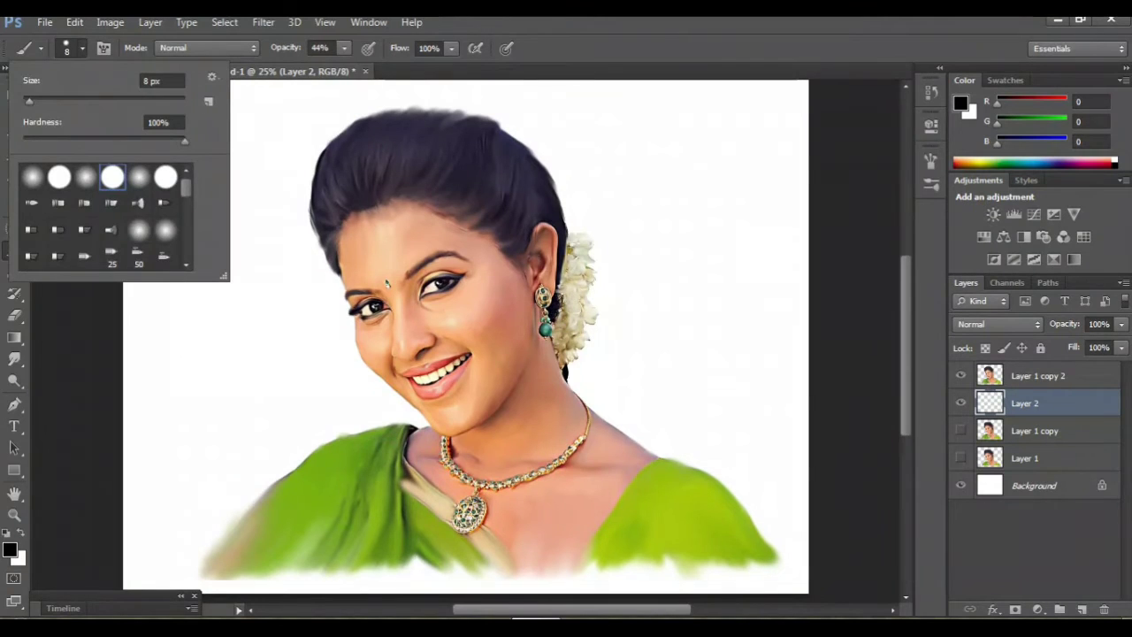
scroll(106, 216, "down", 5)
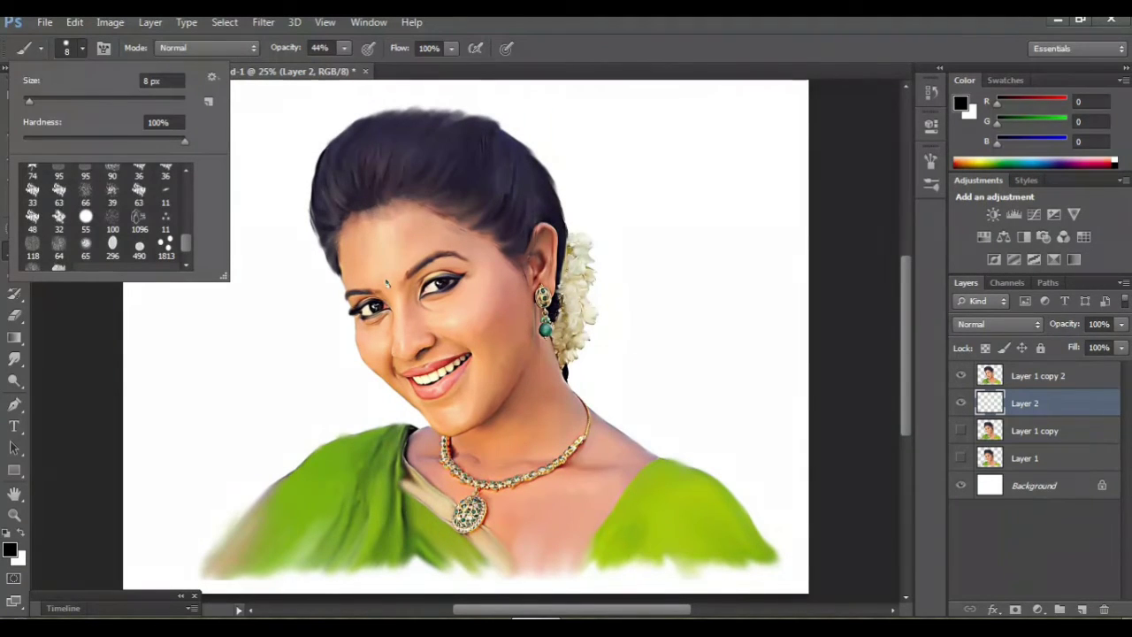
scroll(106, 216, "down", 1)
double_click(58, 256)
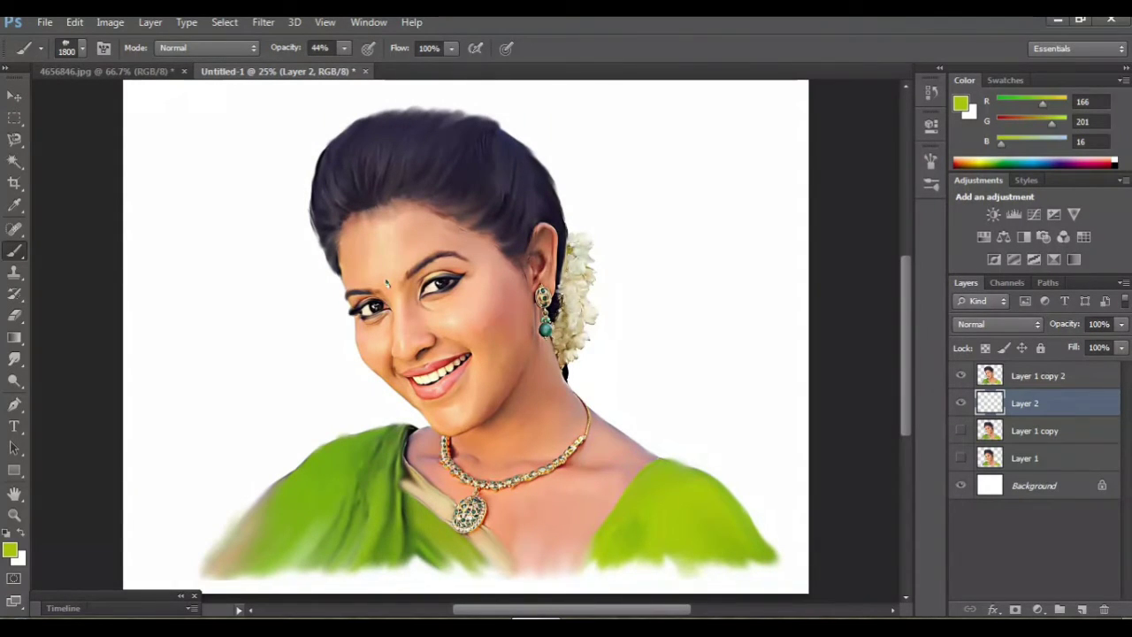
- Paint a light green wash around the neck, face and left background
mouse_move(586, 363)
left_mouse_down()
mouse_move(761, 407)
mouse_move(752, 496)
mouse_move(752, 380)
mouse_move(726, 203)
mouse_move(637, 221)
left_mouse_up()
mouse_move(407, 416)
left_mouse_down()
mouse_move(354, 380)
mouse_move(257, 451)
left_mouse_up()
left_click_drag(407, 336, 239, 478)
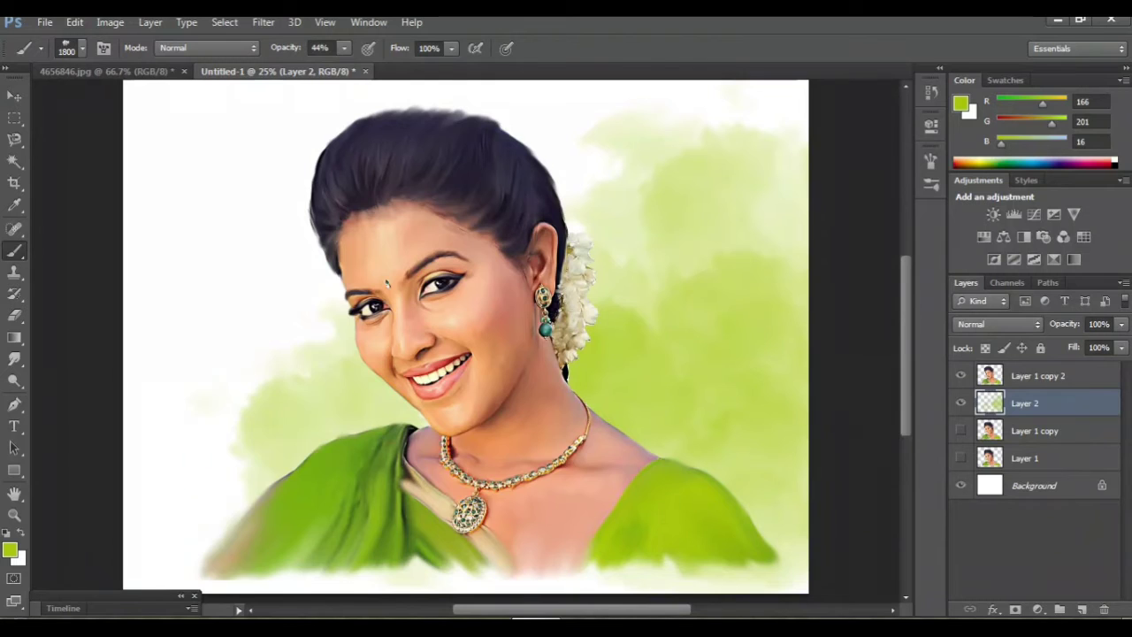
left_click_drag(301, 336, 177, 531)
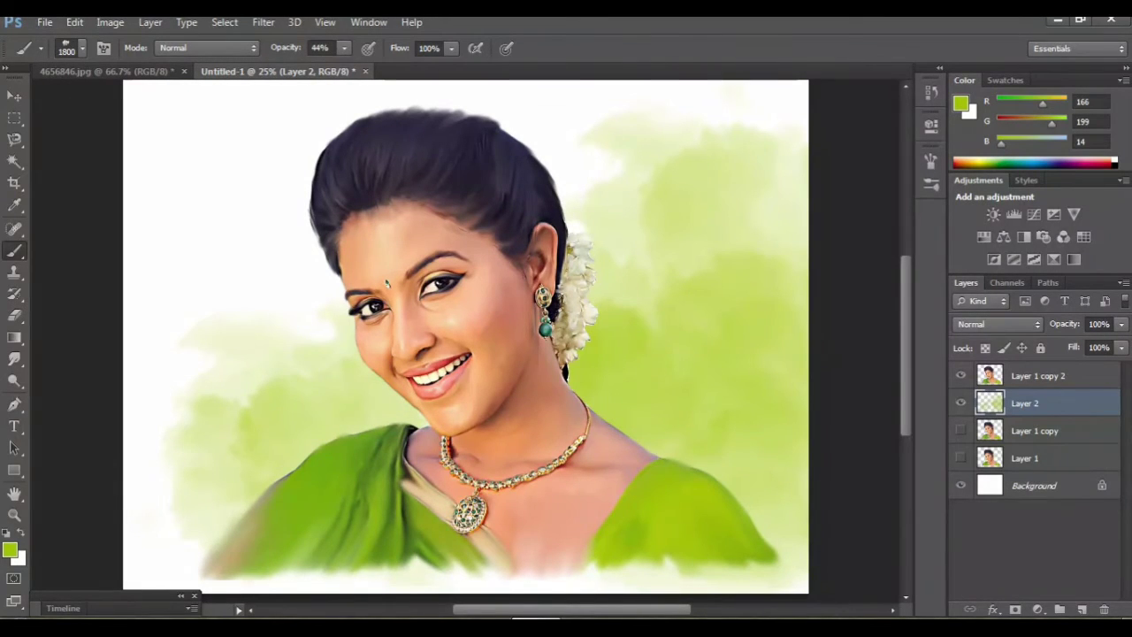
left_click_drag(389, 398, 221, 442)
left_click_drag(345, 336, 239, 354)
left_click_drag(327, 292, 204, 159)
left_click_drag(318, 318, 151, 230)
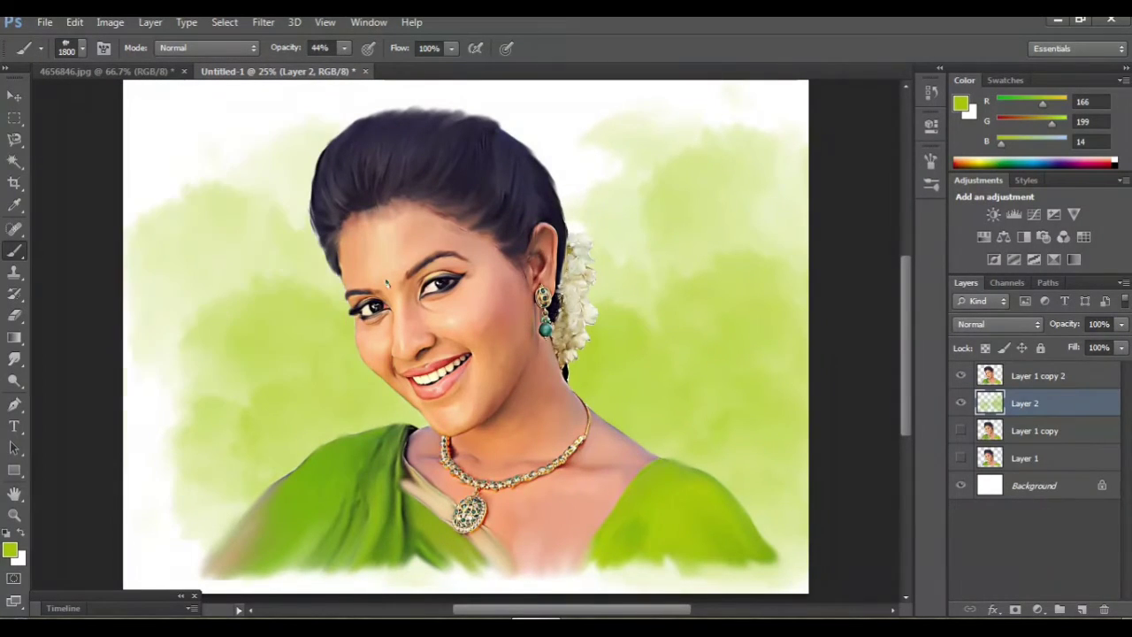
left_click_drag(230, 425, 151, 530)
scroll(465, 336, "down", 2)
left_click_drag(310, 336, 150, 513)
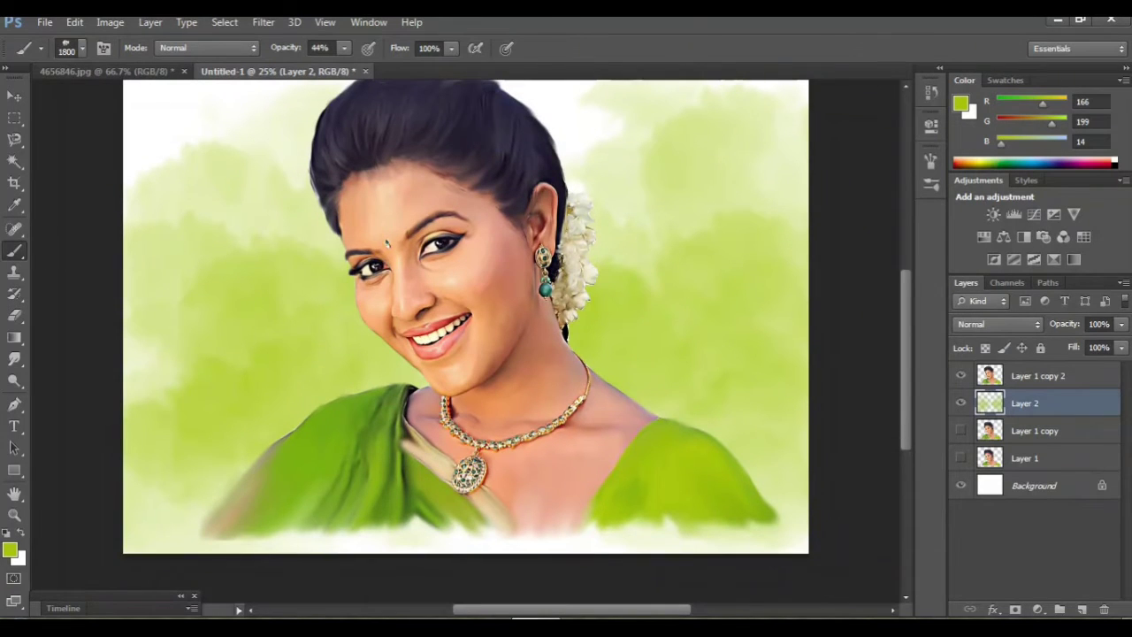
- Deepen the background with a darker green wash beside the neck, hair and face
left_click(359, 447, "alt")
left_click_drag(416, 336, 318, 398)
left_click_drag(416, 301, 283, 407)
left_click_drag(575, 389, 708, 239)
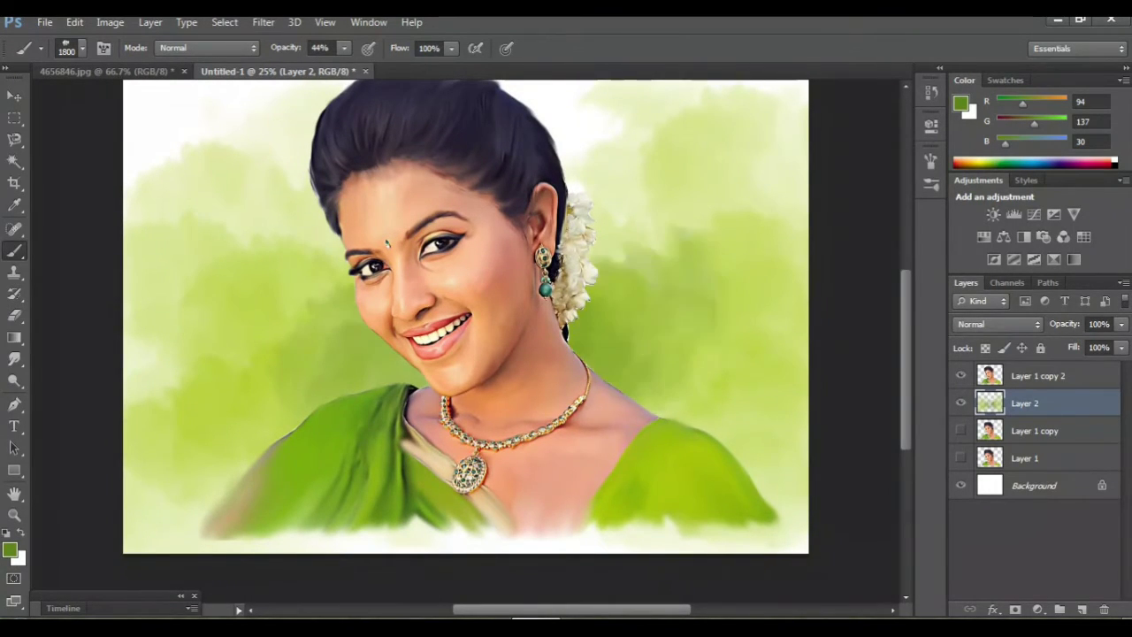
scroll(465, 336, "up", 2)
left_click_drag(574, 353, 654, 239)
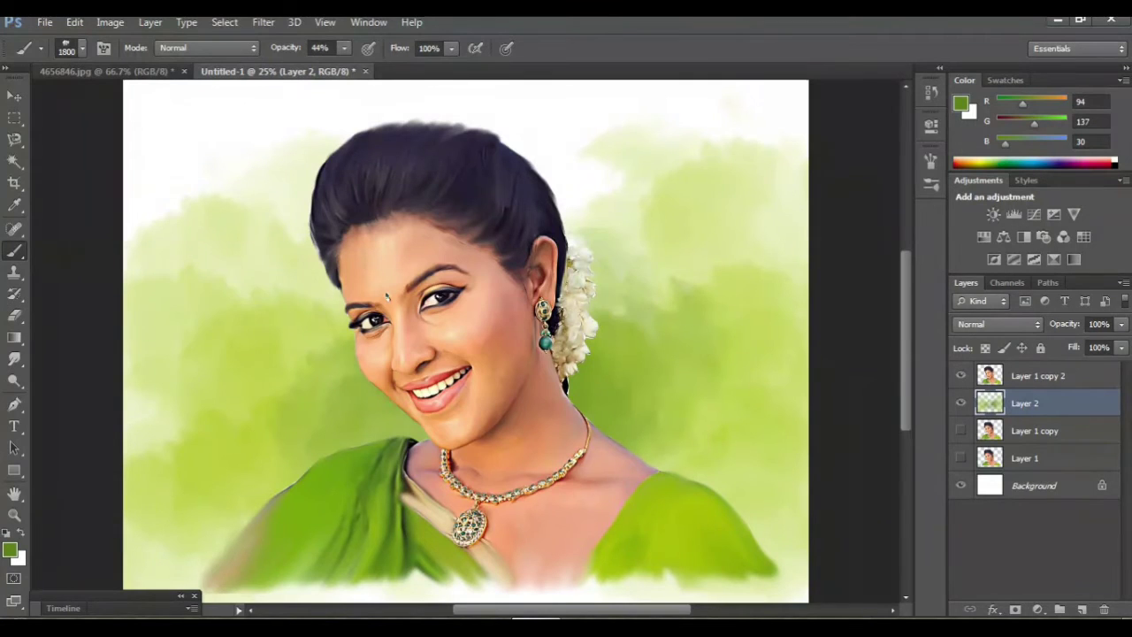
left_click_drag(354, 266, 212, 406)
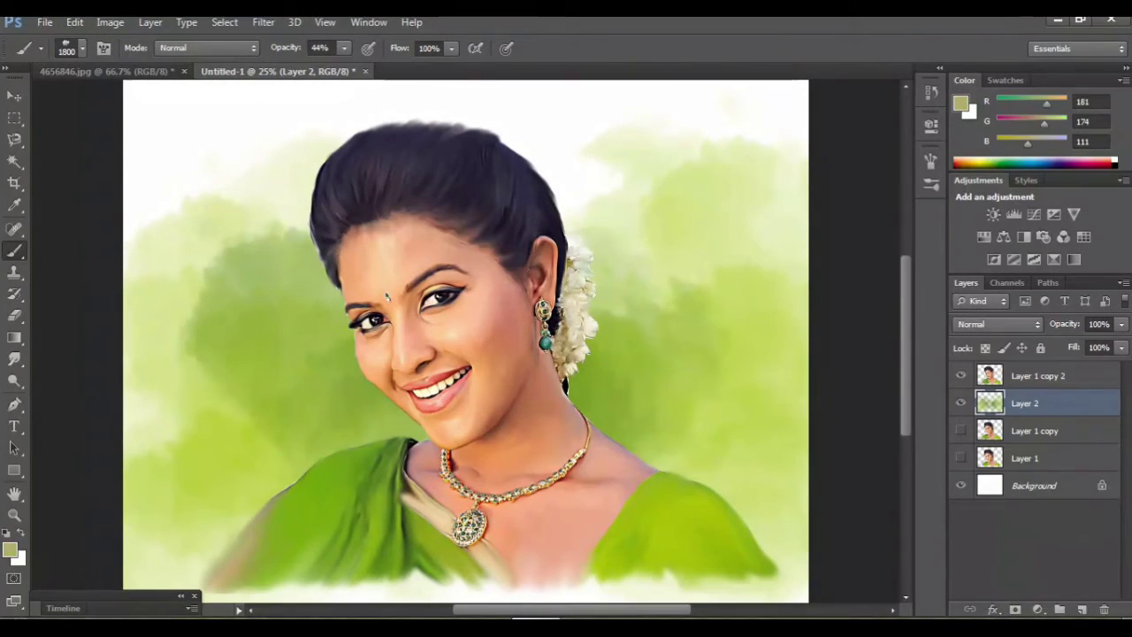
- Add a faint tan wash along the left edge and, at 51% opacity, along the bottom
scroll(465, 341, "down", 2)
left_click_drag(181, 323, 133, 385)
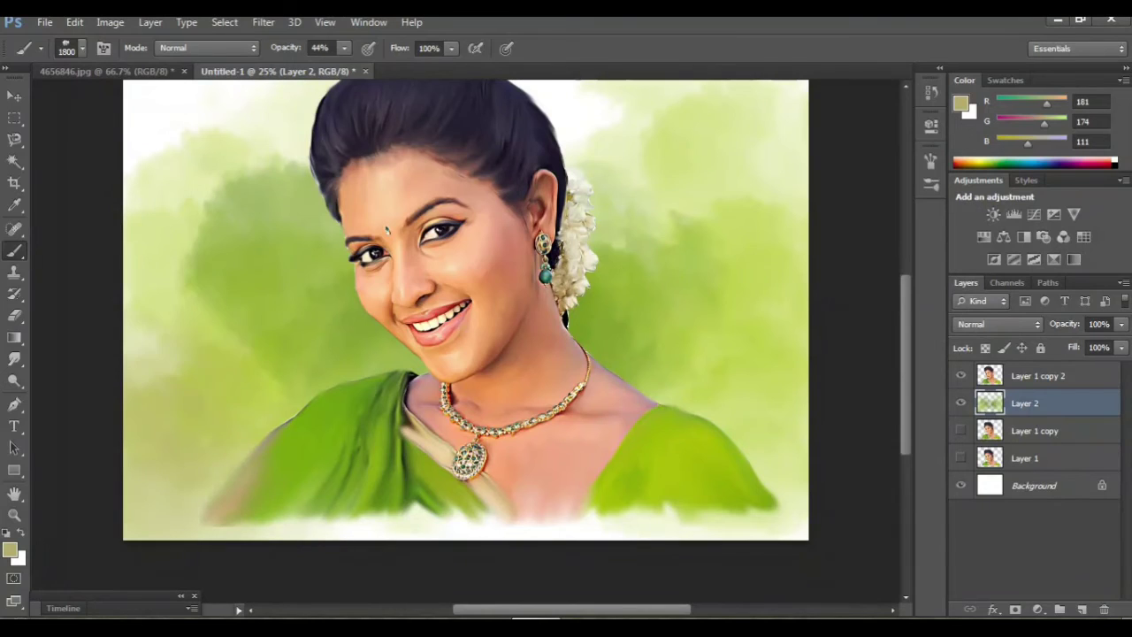
left_click_drag(186, 238, 133, 354)
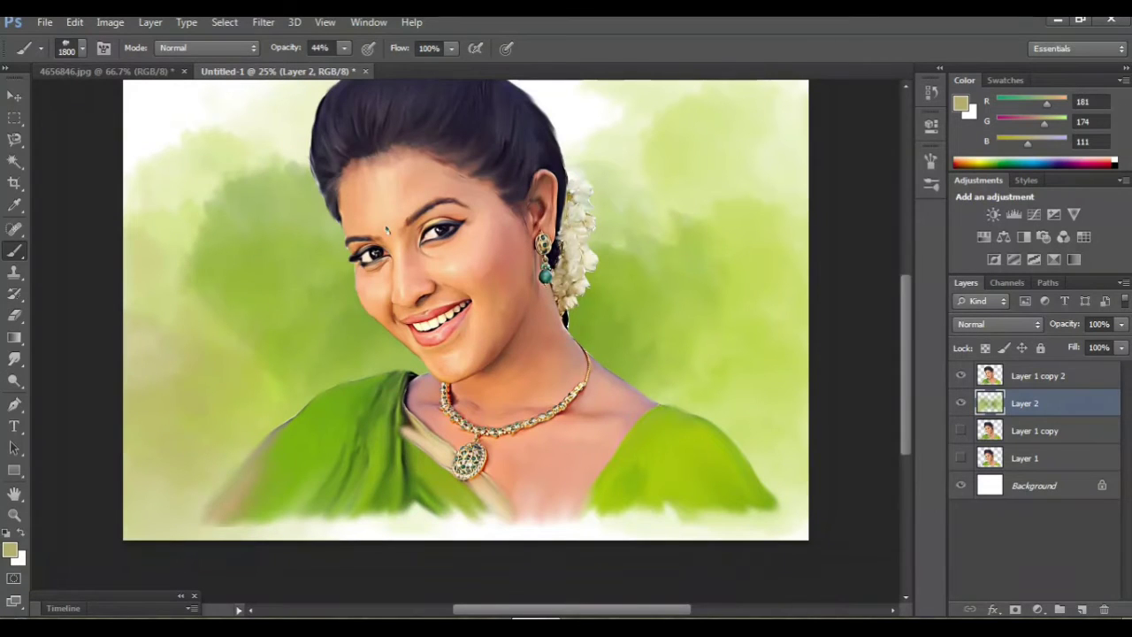
left_click(344, 47)
left_click_drag(344, 67, 350, 67)
scroll(466, 337, "up", 1)
scroll(465, 336, "down", 1)
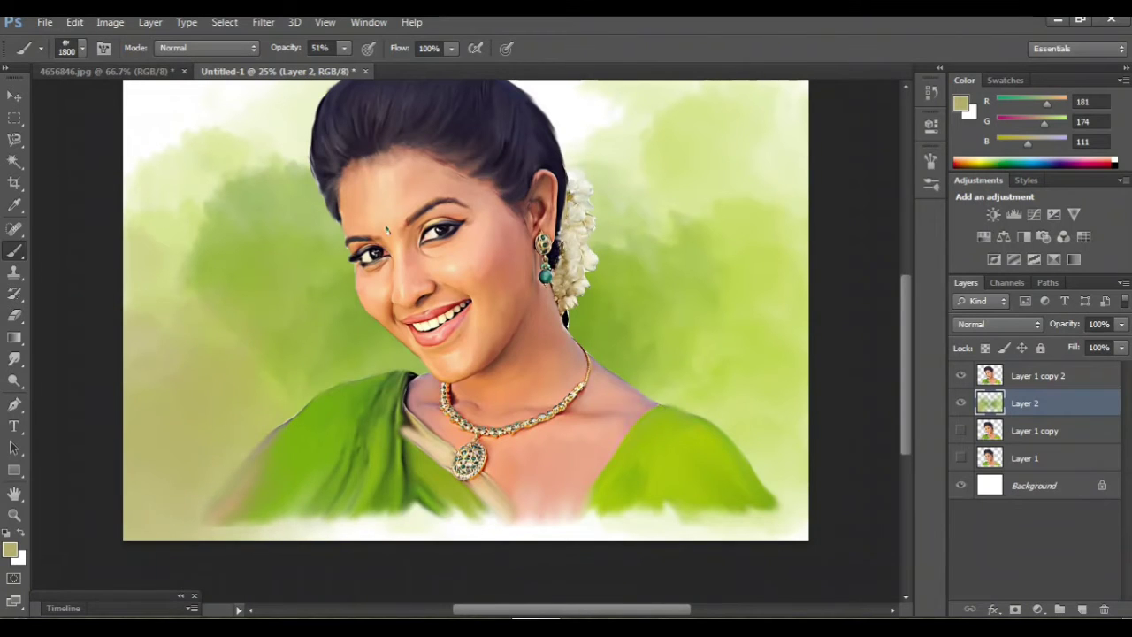
left_click_drag(292, 526, 496, 522)
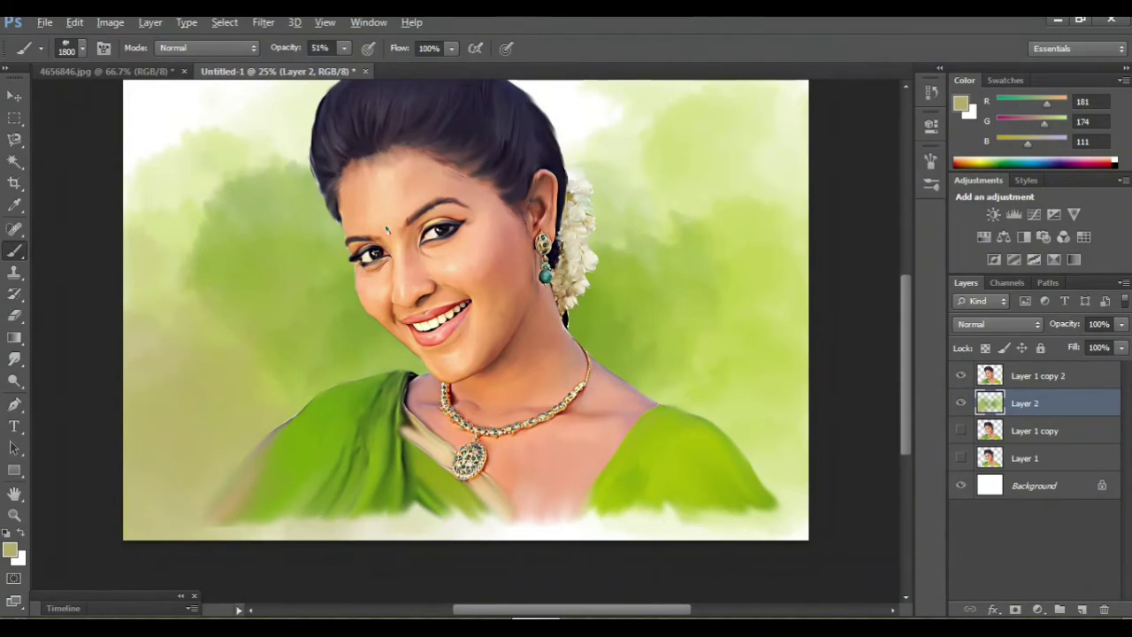
- Paint a teal wash across the upper-left and top background around the hair
scroll(465, 336, "up", 1)
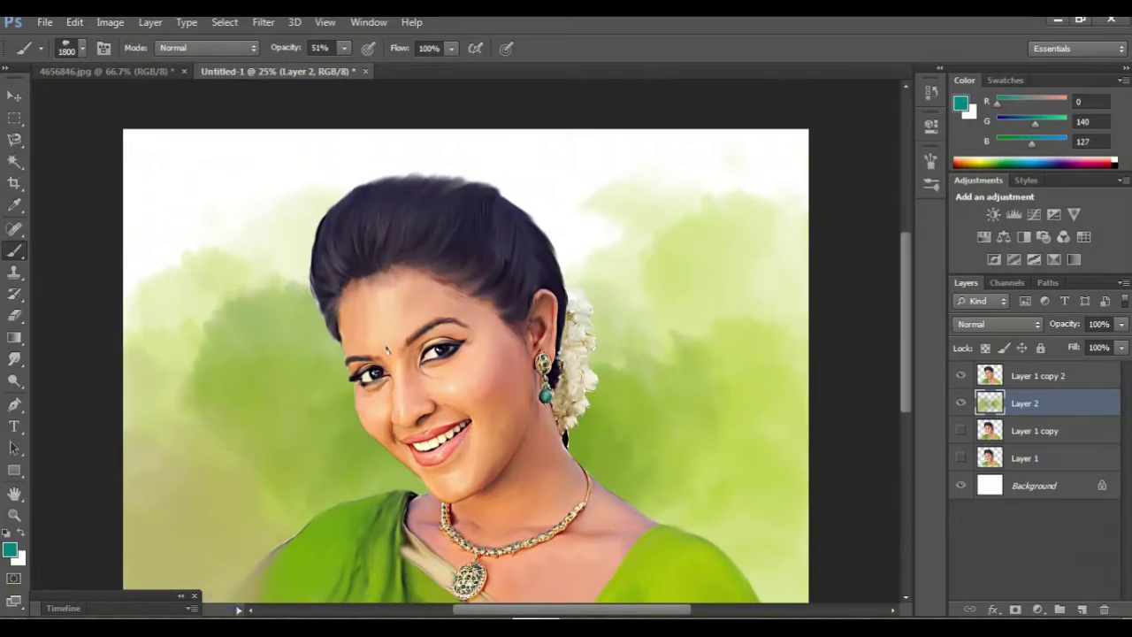
left_click(239, 221)
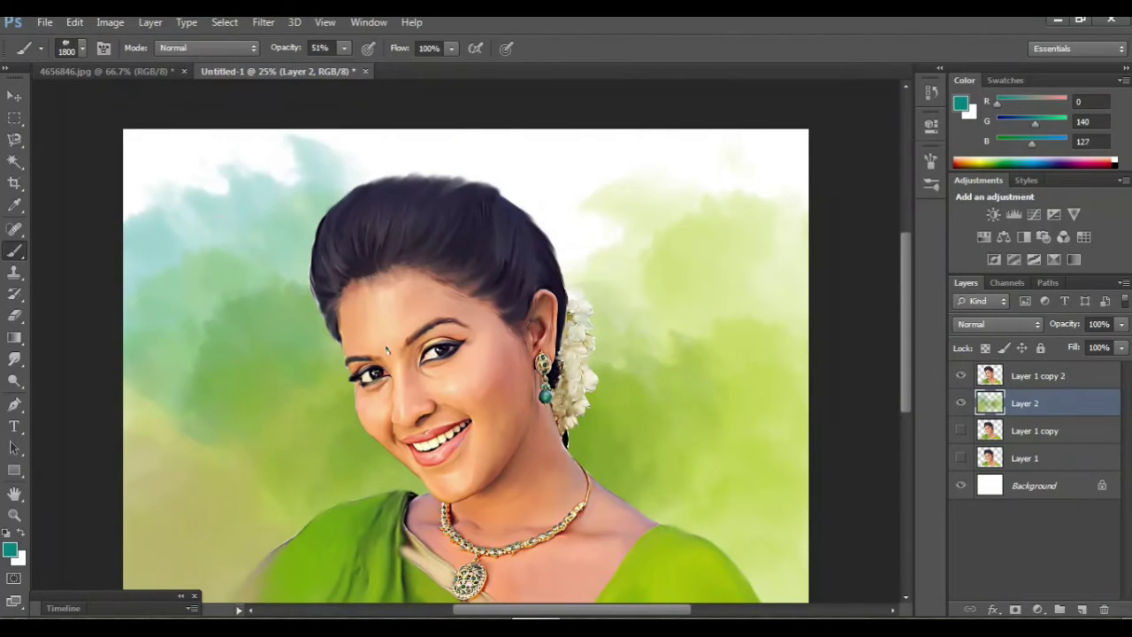
left_click(195, 217)
left_click(230, 195)
left_click(319, 168)
left_click(416, 172)
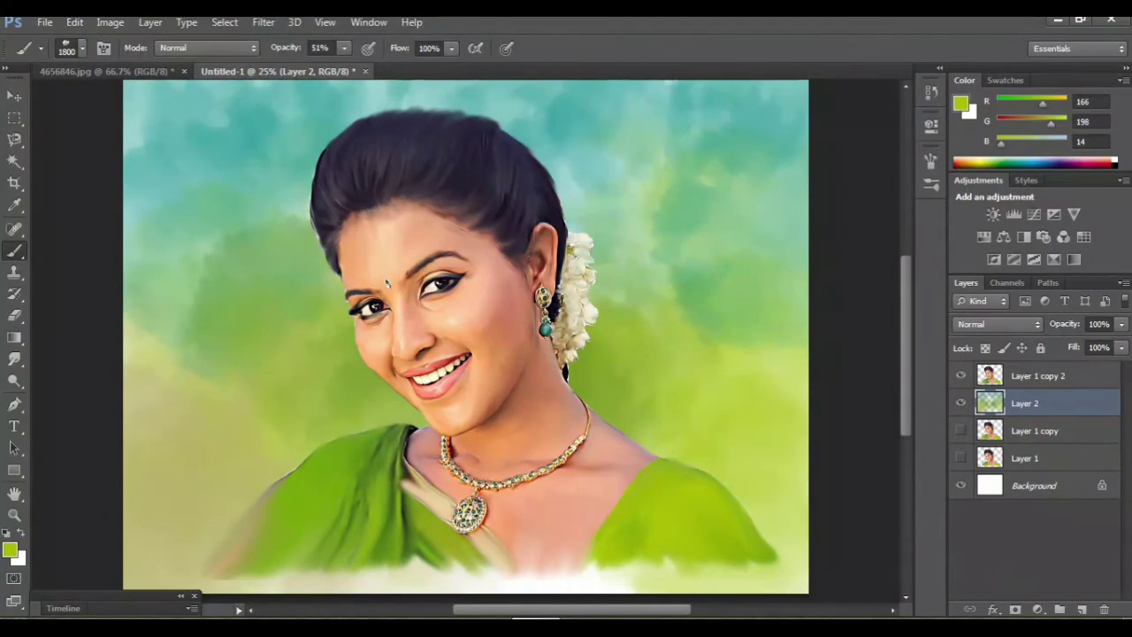
- At 40% opacity, cover the white bottom strip and bottom-left edge with green
left_click(344, 47)
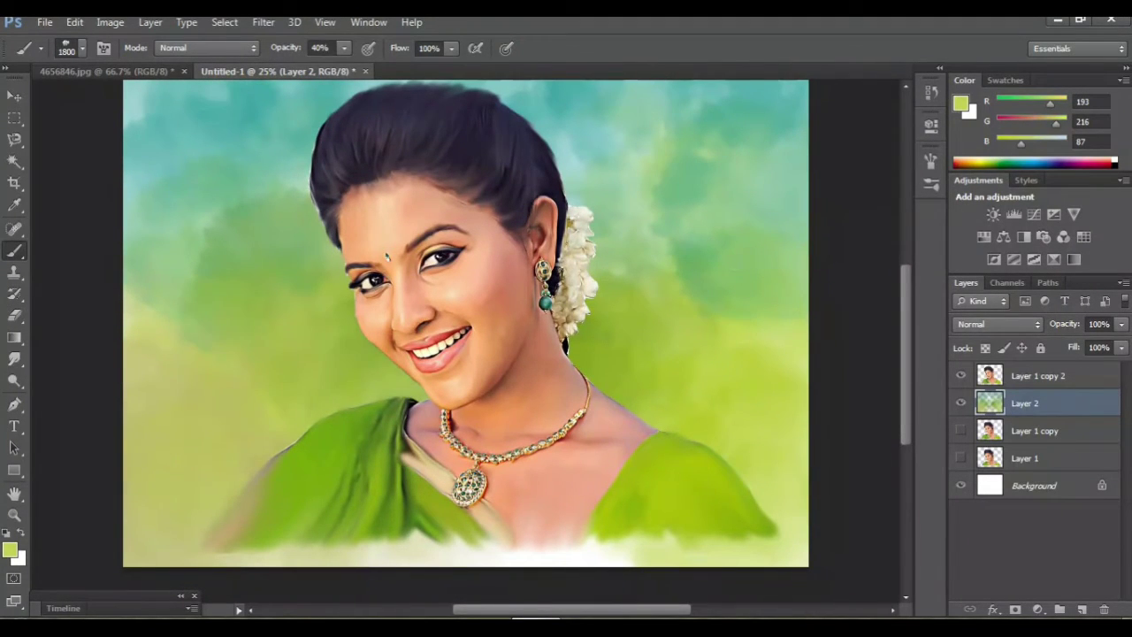
left_click_drag(478, 556, 631, 559)
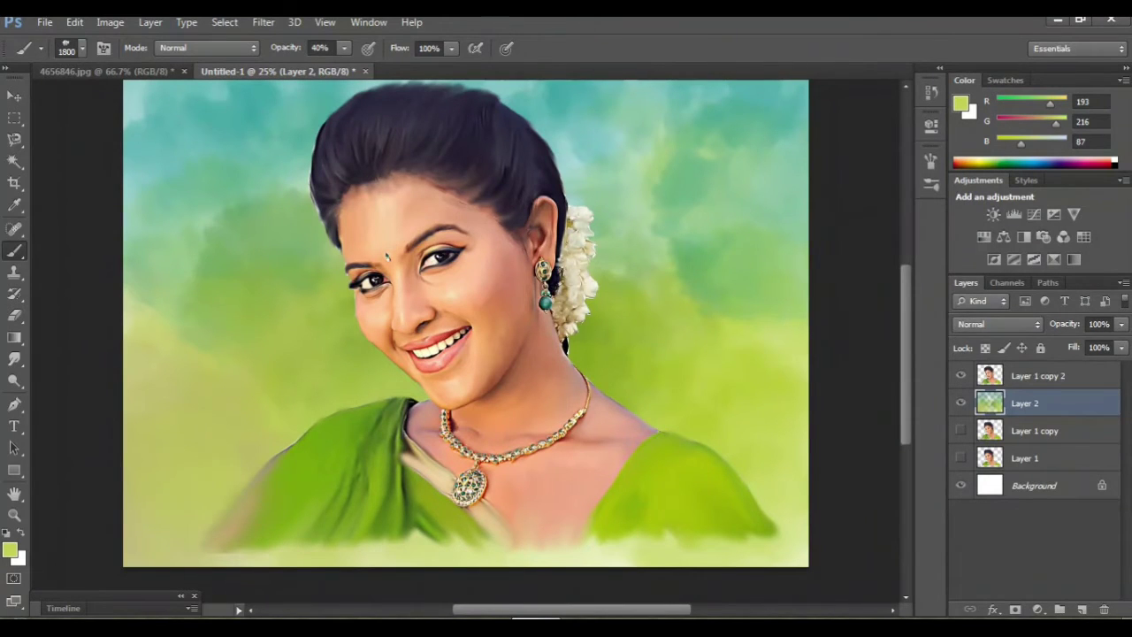
left_click(336, 478, "alt")
left_click_drag(195, 531, 345, 530)
mouse_move(128, 522)
left_mouse_down()
mouse_move(314, 521)
mouse_move(433, 549)
left_mouse_up()
left_click_drag(330, 548, 566, 550)
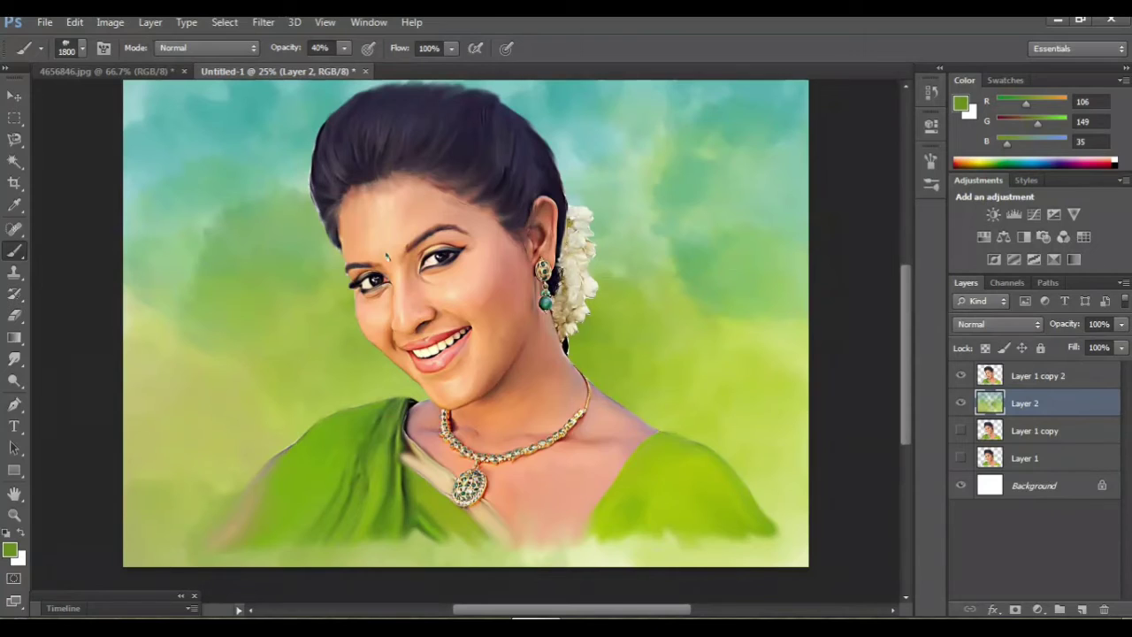
left_click(575, 515, "alt")
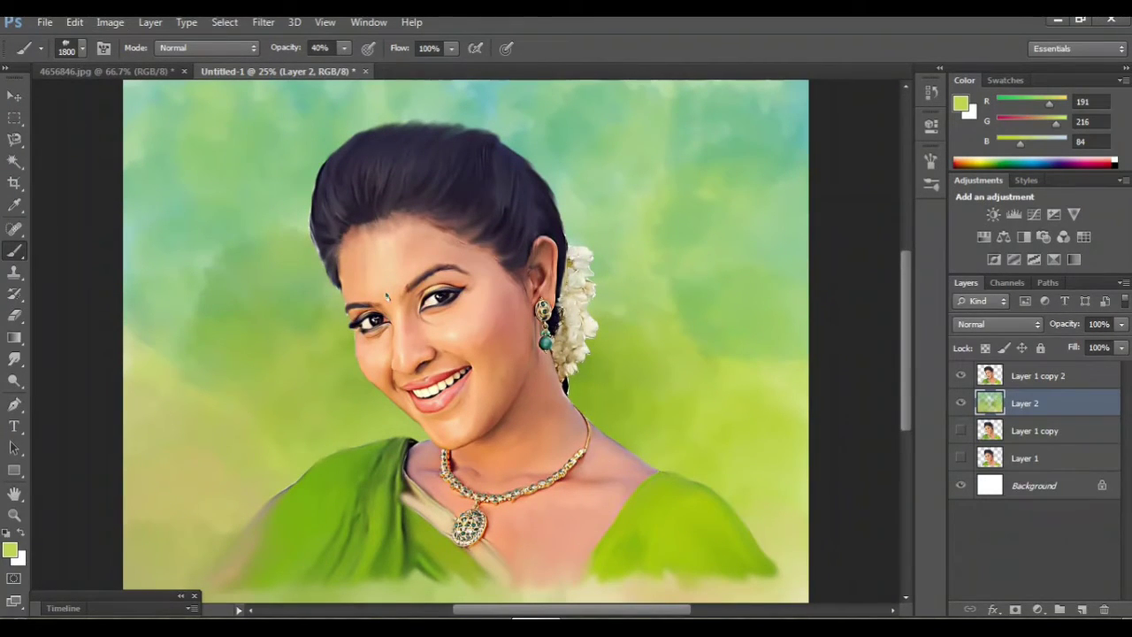
left_click(81, 47)
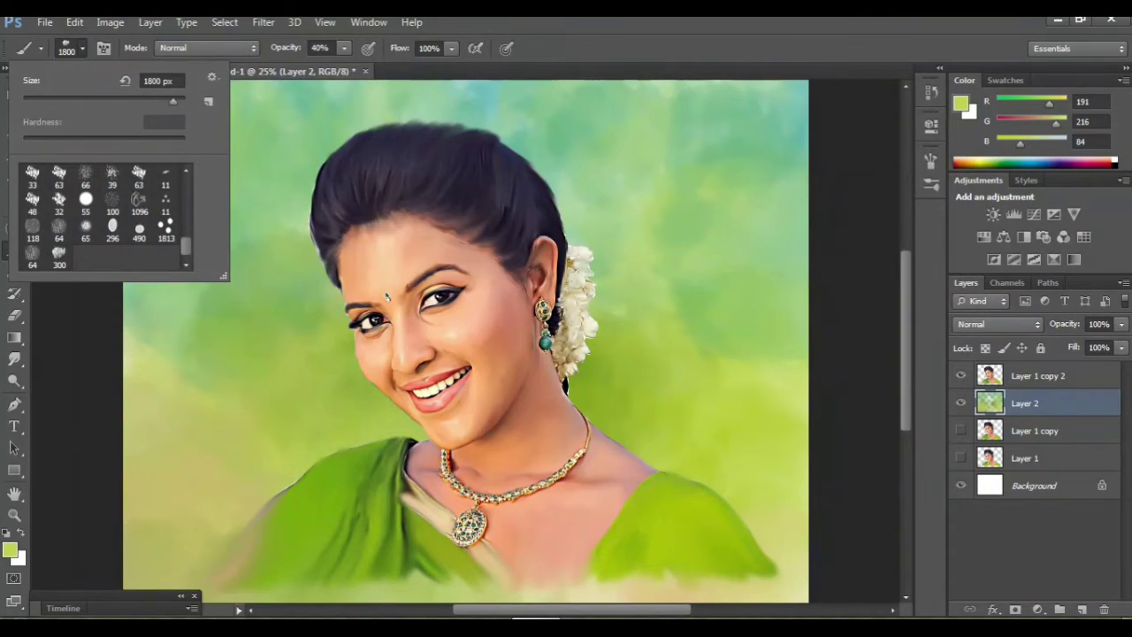
- Choose the 65 brush preset and switch to the Smudge tool to soften the background patches
double_click(85, 229)
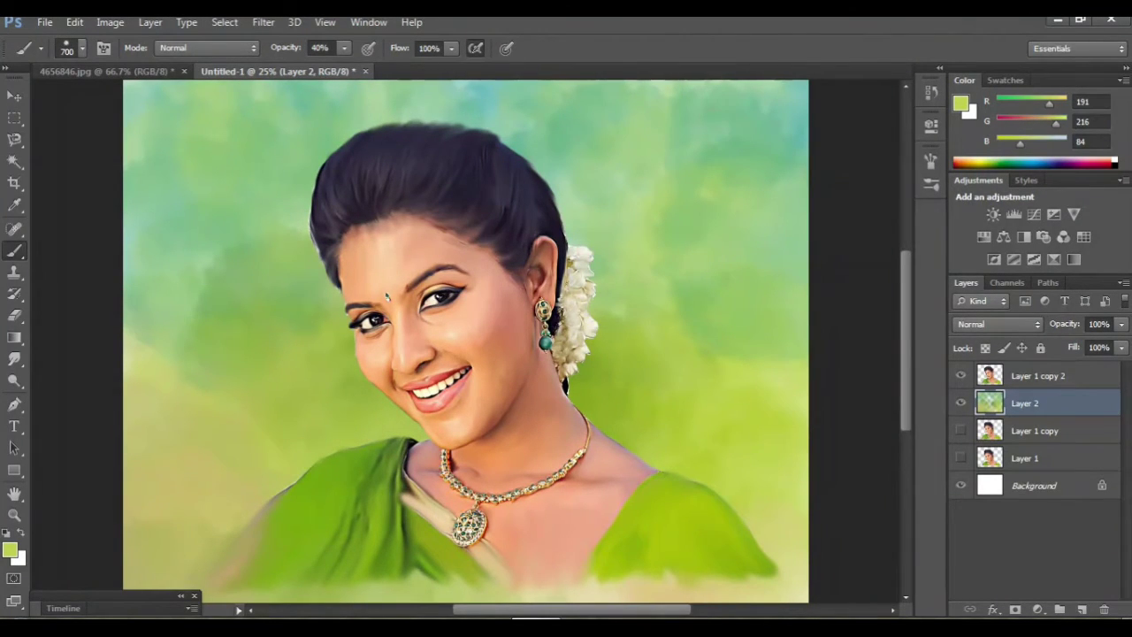
scroll(466, 341, "up", 1)
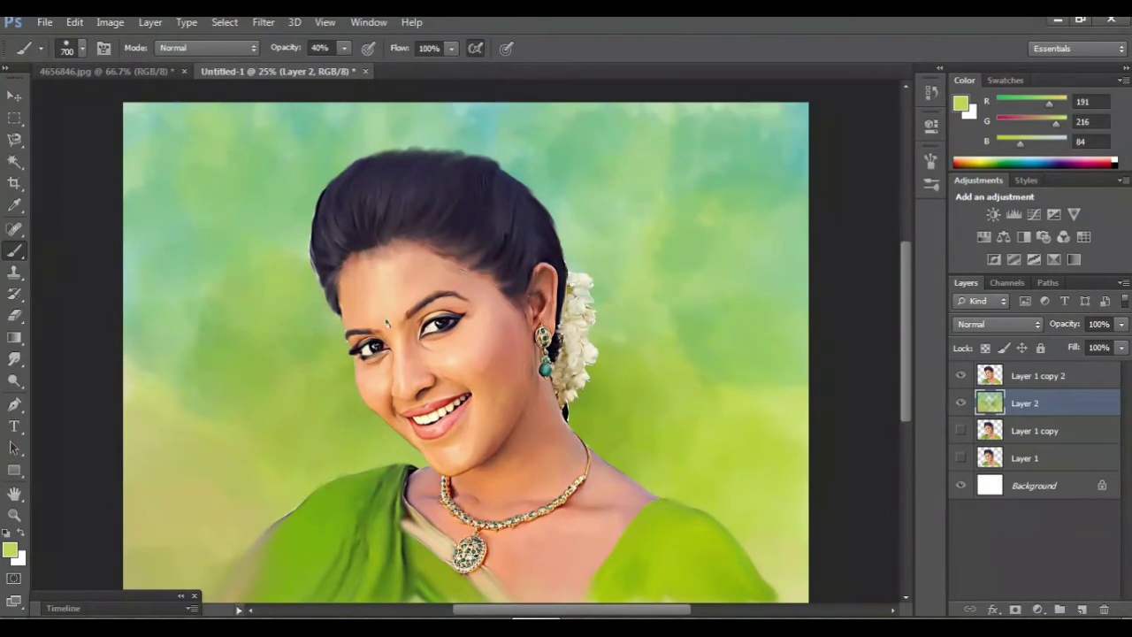
left_click(14, 359)
left_click(84, 390)
scroll(465, 359, "up", 1)
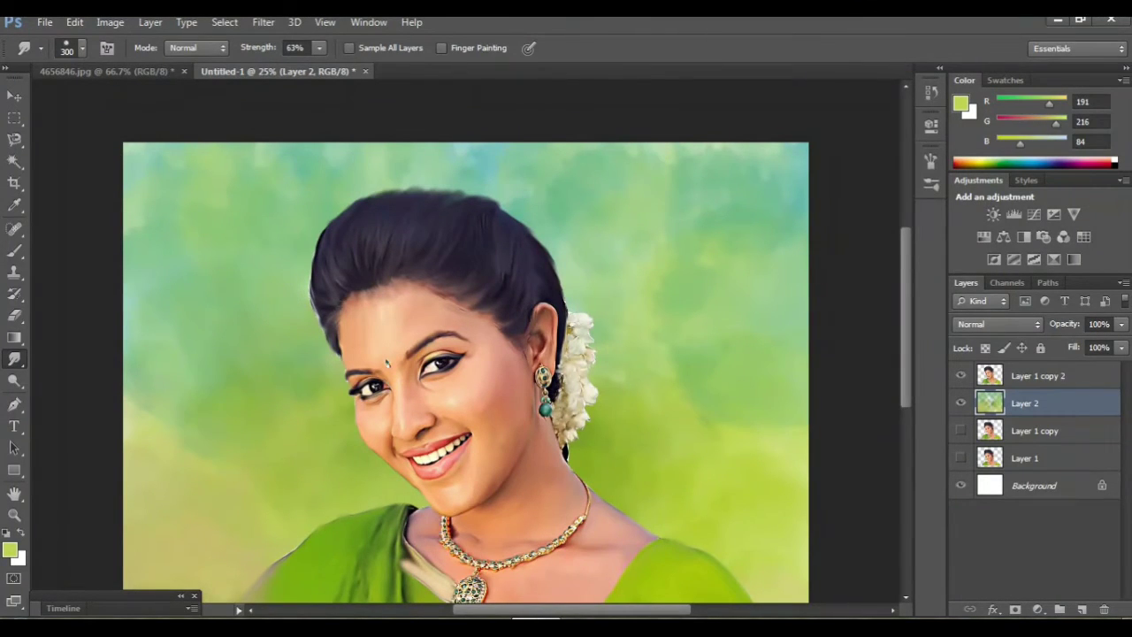
scroll(453, 345, "down", 2)
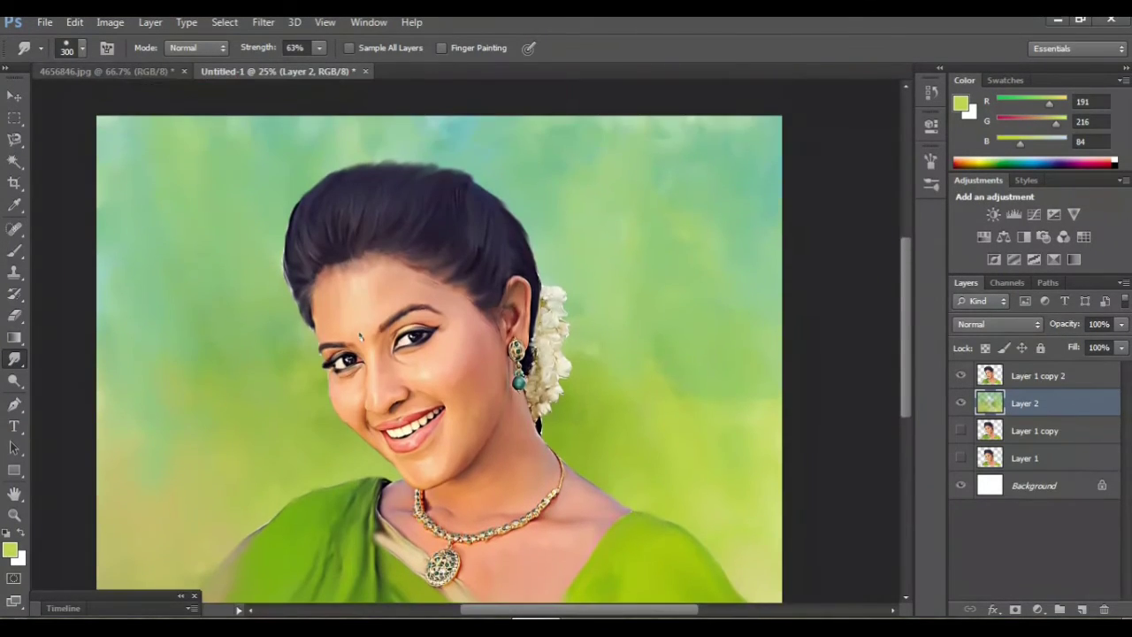
- Return to the Brush tool and confirm its 700 px size at 40% opacity
key("b")
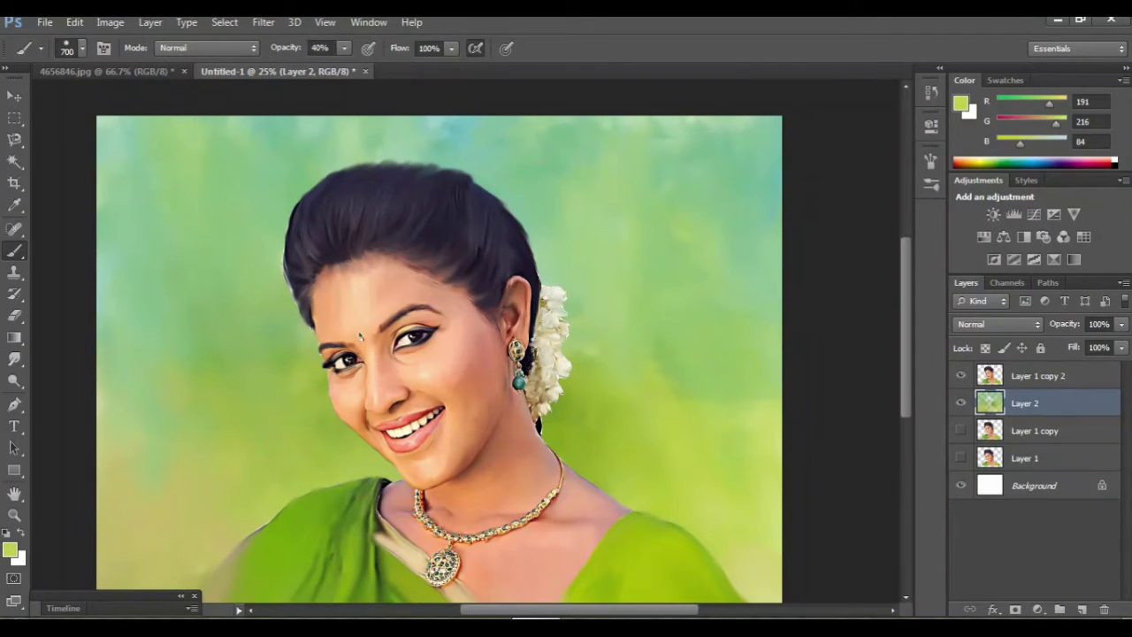
left_click(81, 48)
scroll(504, 354, "up", 2)
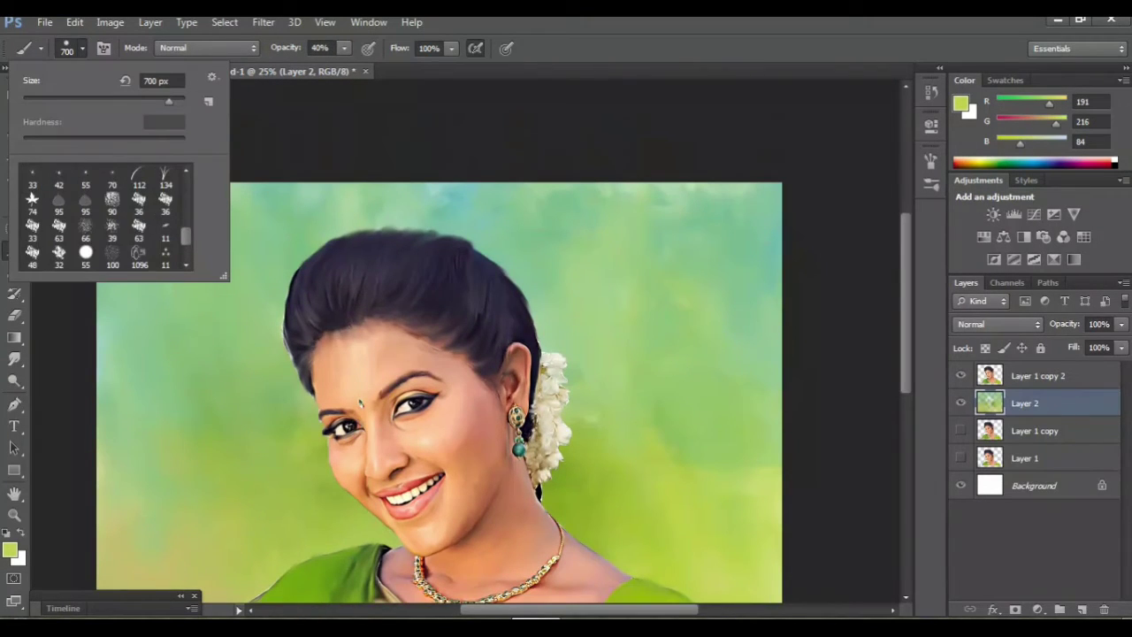
key("Escape")
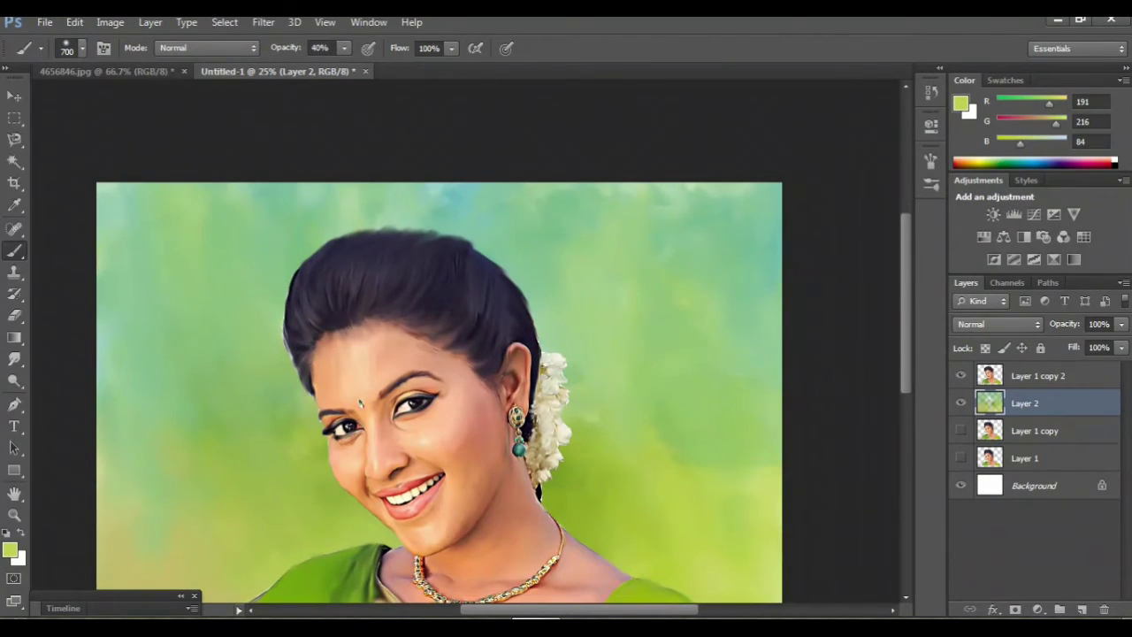
- Set the foreground colour to pure white (ffffff)
left_click(10, 550)
left_click_drag(346, 164, 344, 162)
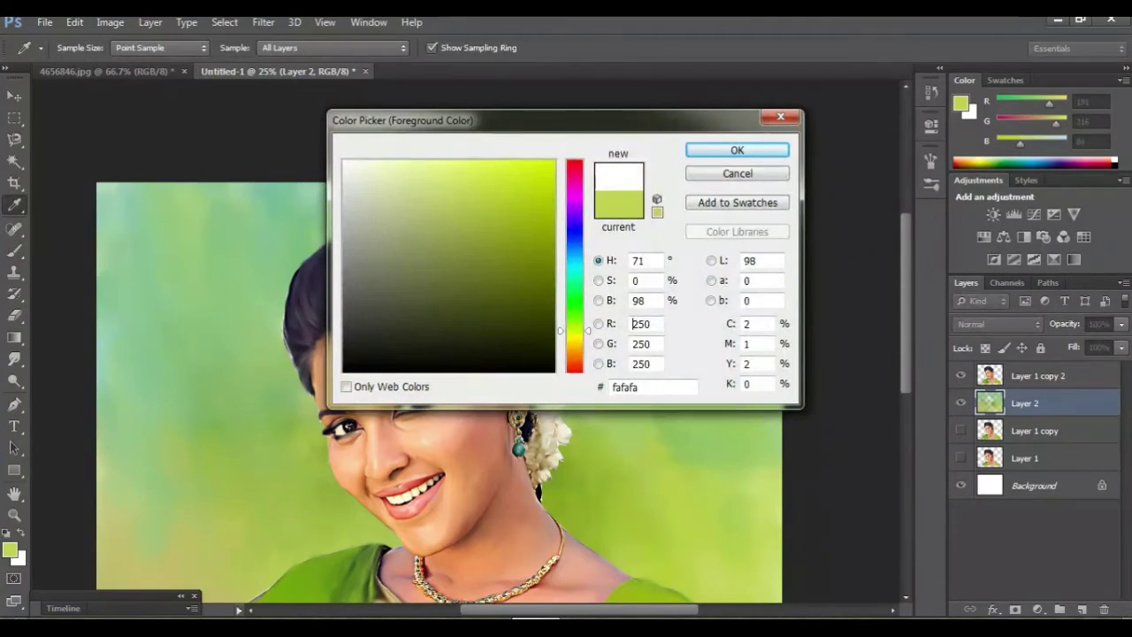
key("Return")
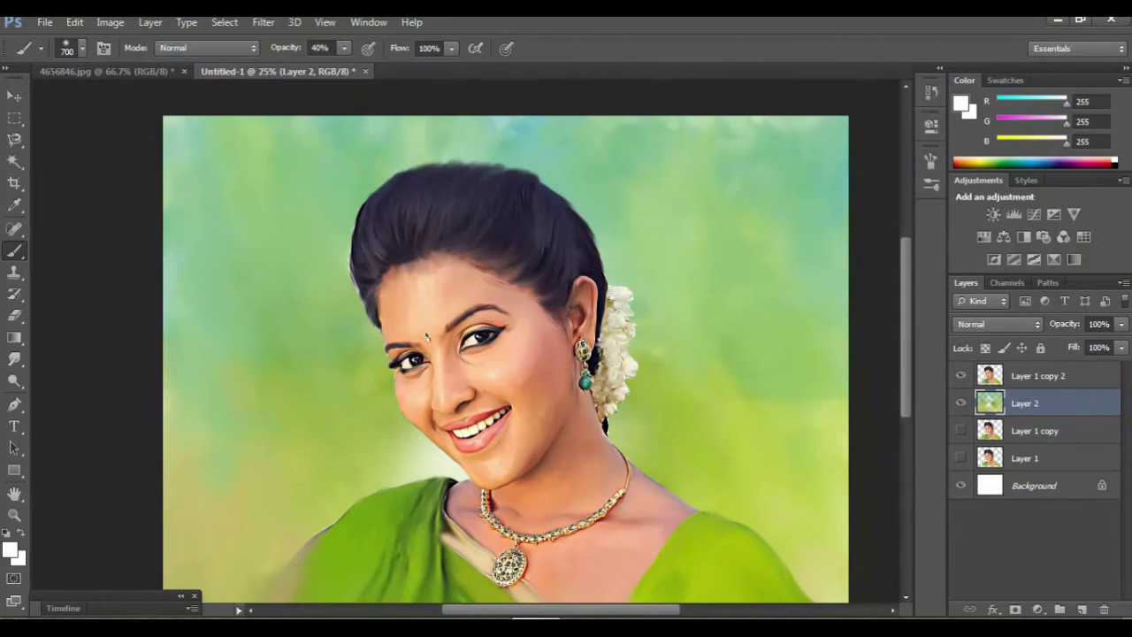
- Brush a soft white glow beside the neck, flowers and around the top and left hair edges
mouse_move(654, 454)
left_mouse_down()
mouse_move(674, 482)
mouse_move(706, 490)
left_mouse_up()
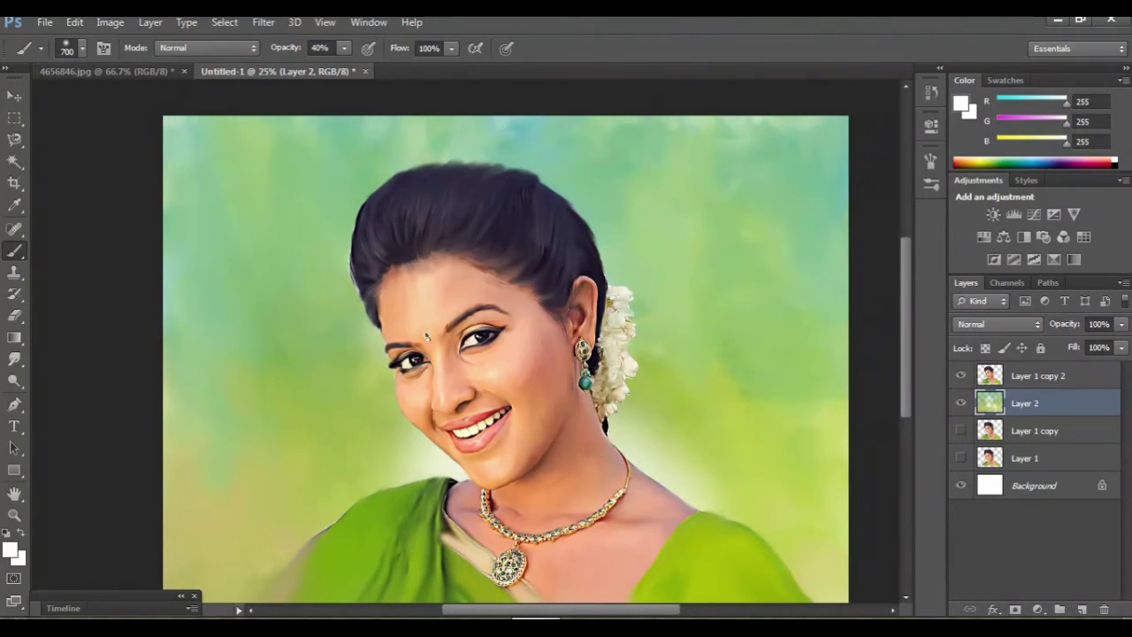
left_click_drag(605, 253, 643, 333)
left_click_drag(547, 174, 595, 221)
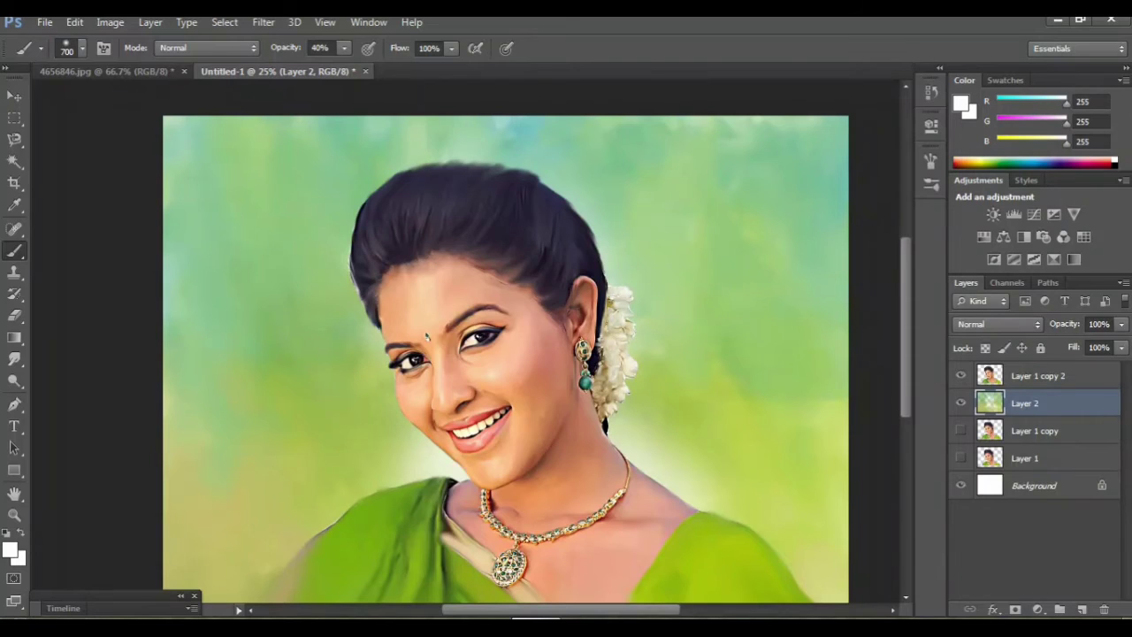
mouse_move(459, 150)
left_mouse_down()
mouse_move(398, 164)
mouse_move(353, 239)
mouse_move(340, 318)
left_mouse_up()
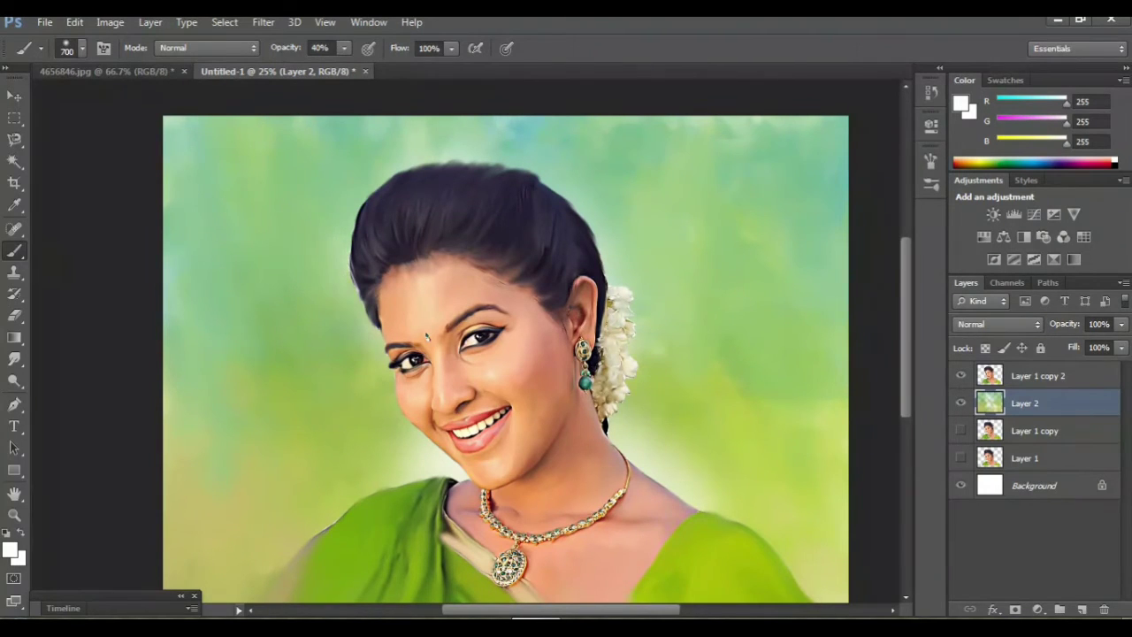
scroll(506, 346, "down", 1)
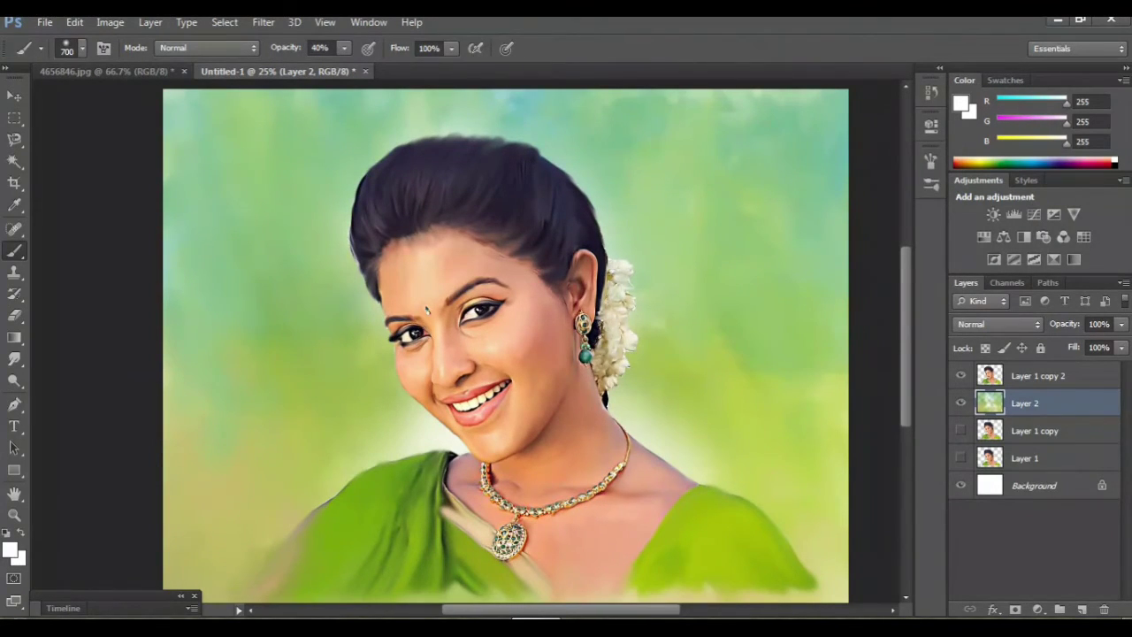
scroll(506, 346, "down", 3)
scroll(505, 346, "up", 2)
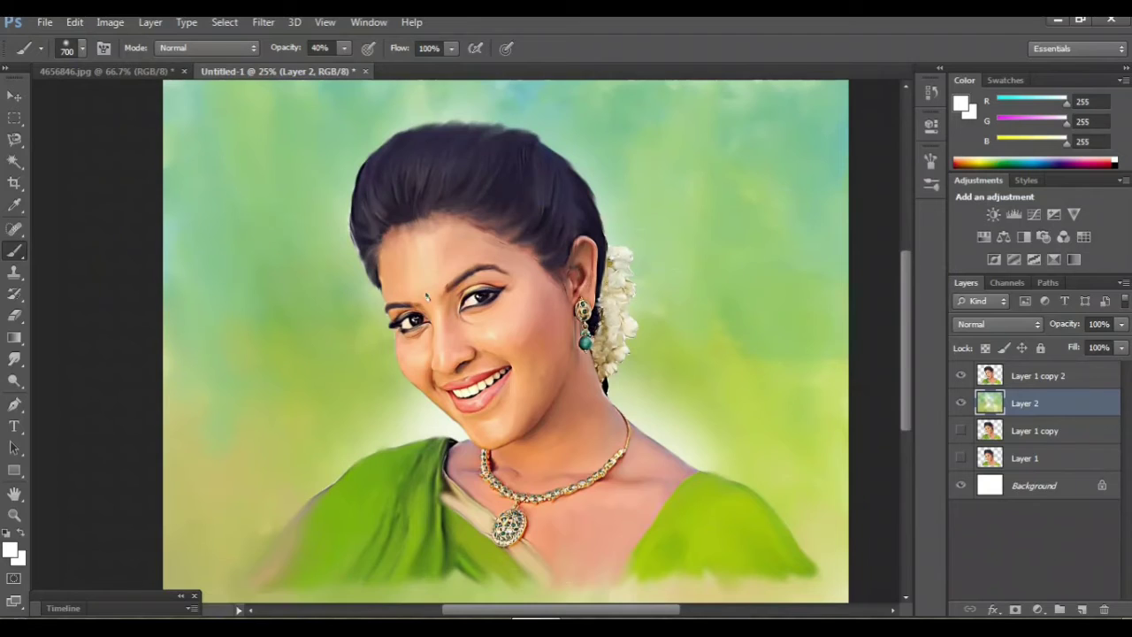
scroll(383, 252, "up", 3)
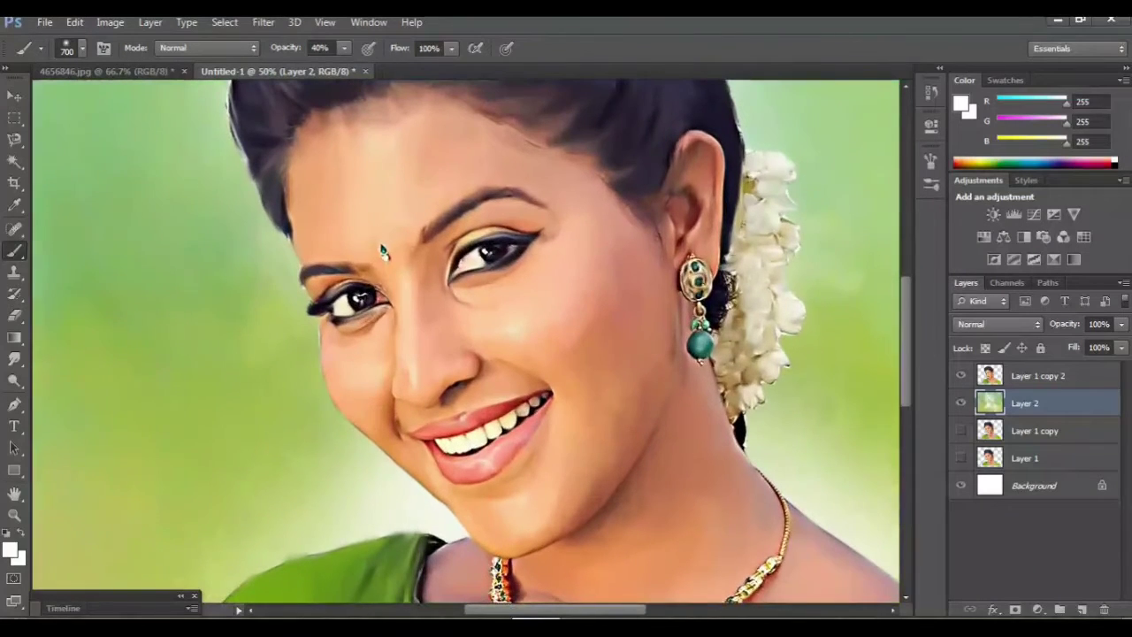
- Make Layer 1 copy 2 active, pick the Smudge tool and zoom the hair edge to 100%
left_click_drag(383, 252, 383, 477)
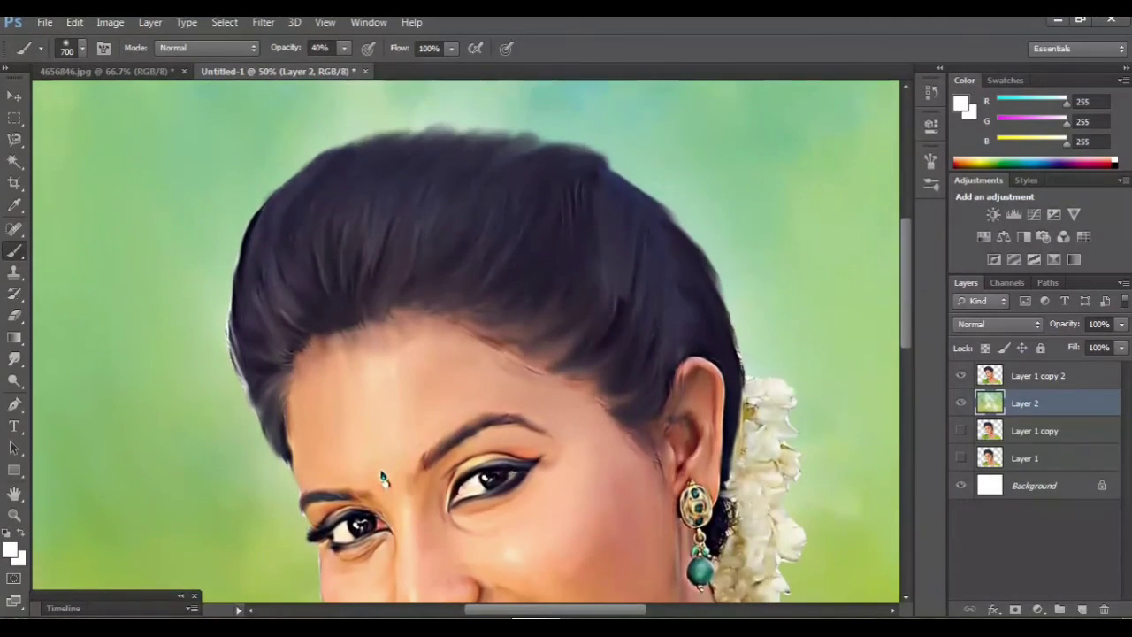
key("alt+bracketright")
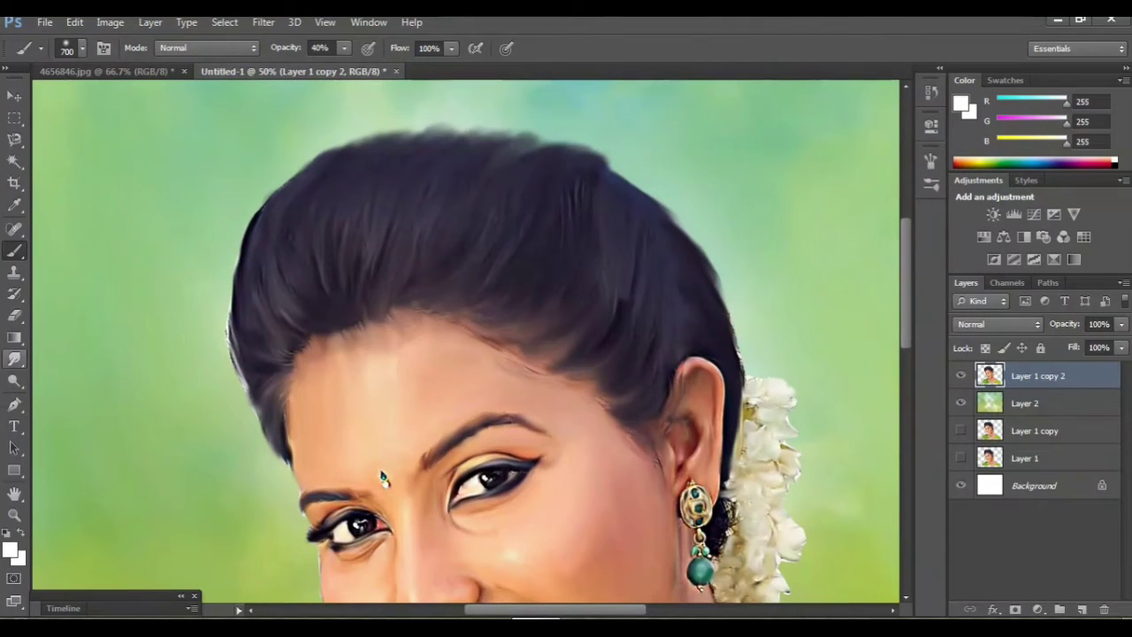
left_click(14, 358)
scroll(383, 477, "up", 5)
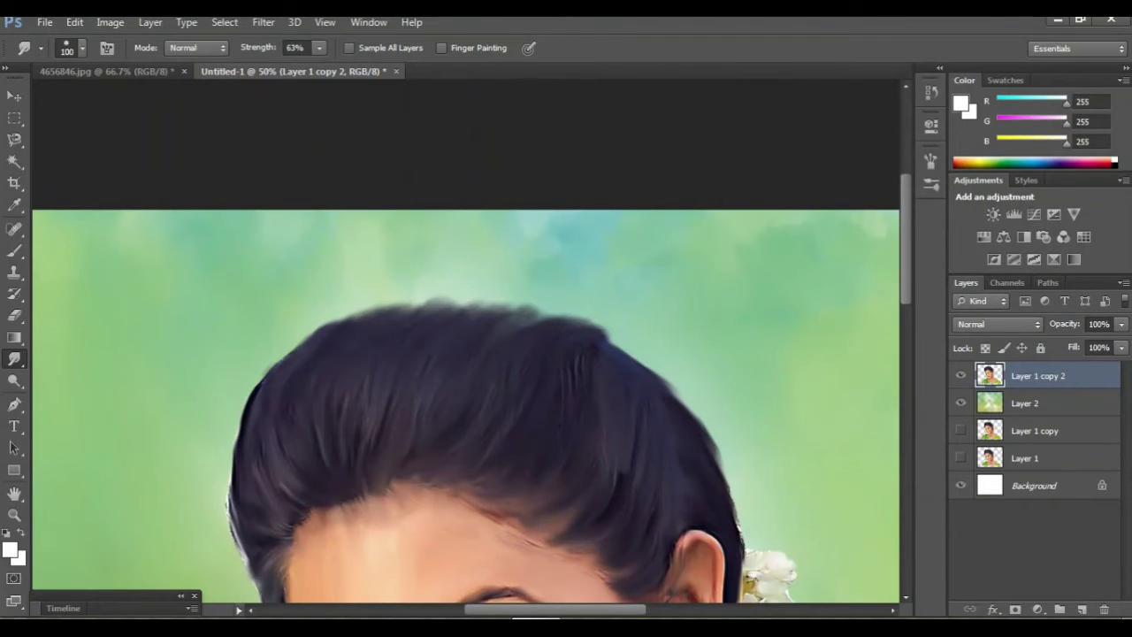
key("ctrl+plus")
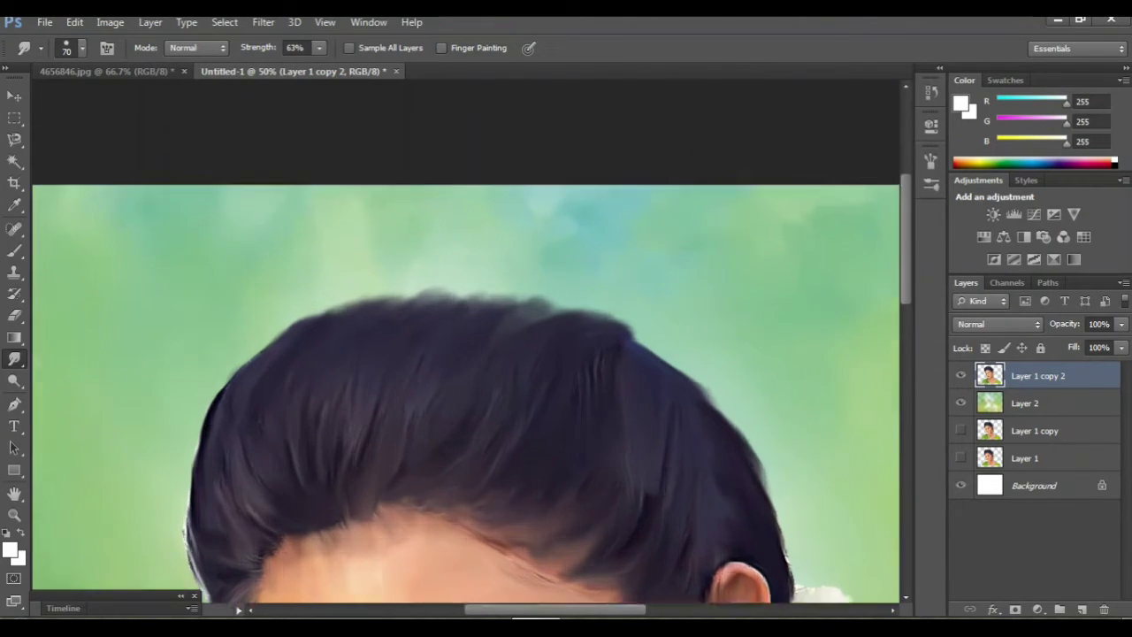
key("ctrl+plus")
scroll(466, 341, "right", 2)
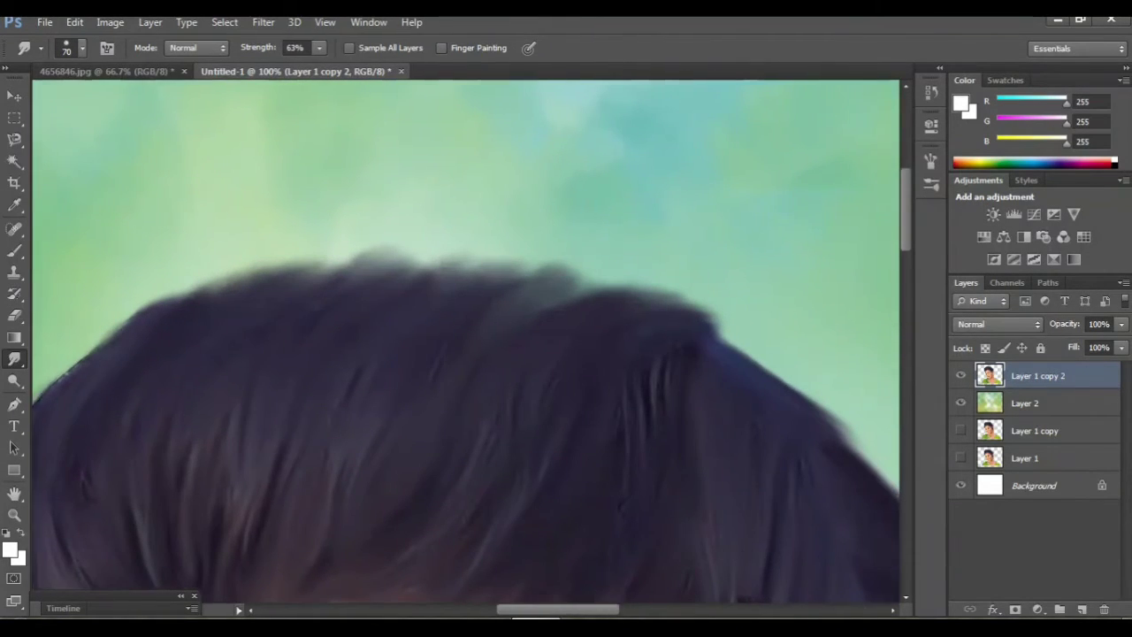
scroll(467, 342, "right", 2)
- Smudge the upper right hair edge into the background
left_click_drag(657, 352, 730, 378)
mouse_move(686, 339)
left_mouse_down()
mouse_move(665, 350)
mouse_move(725, 375)
left_mouse_up()
scroll(466, 341, "right", 3)
scroll(467, 341, "right", 3)
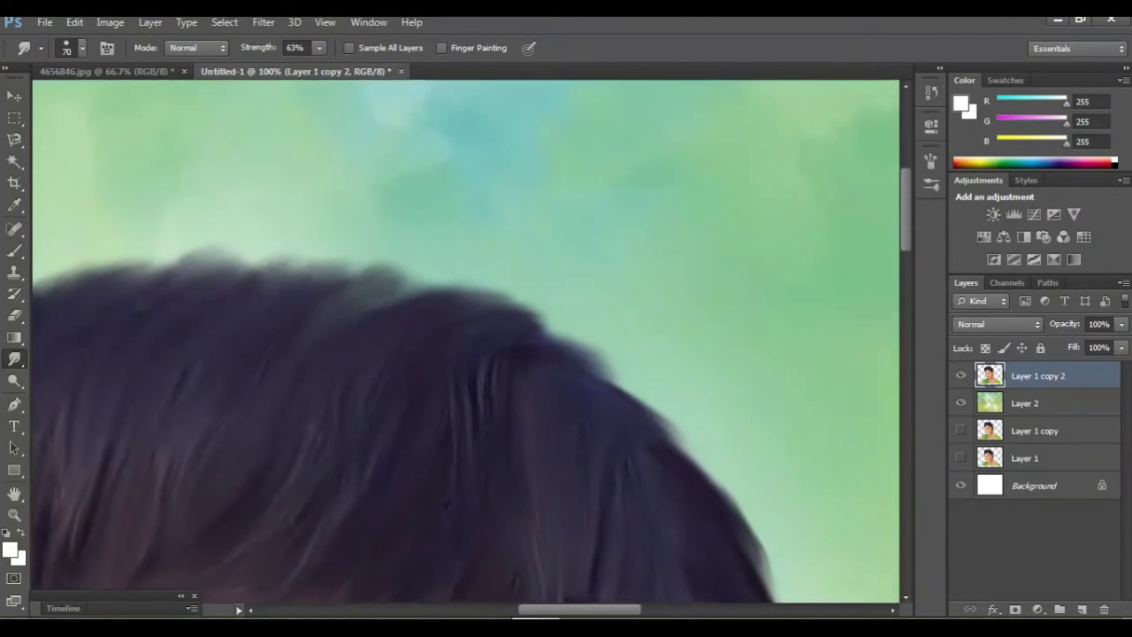
scroll(466, 342, "down", 5)
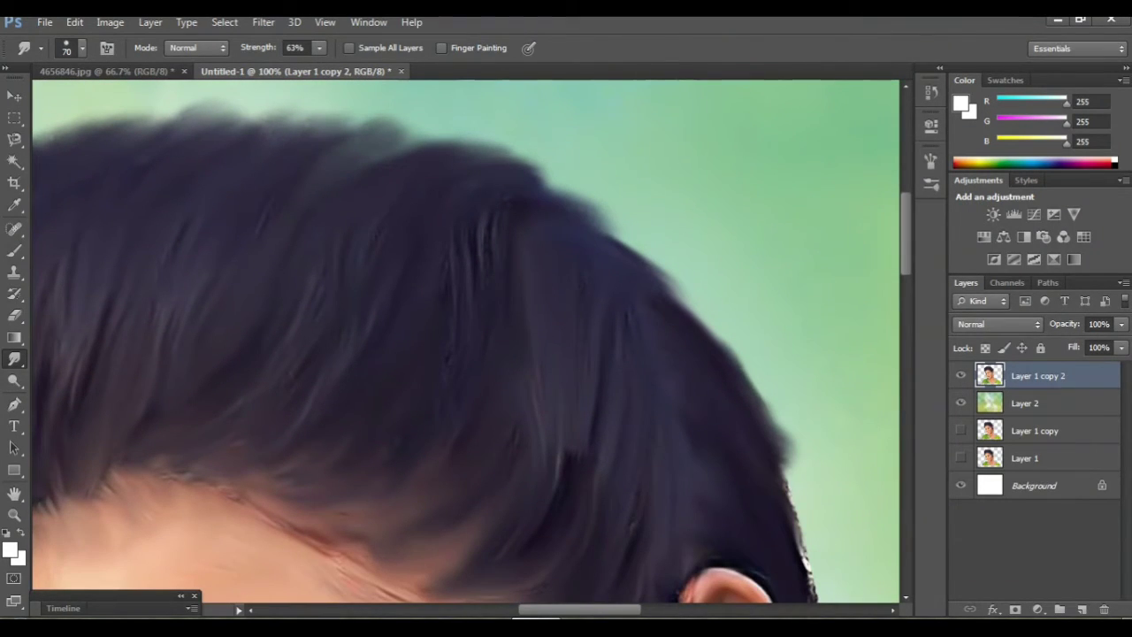
scroll(466, 341, "down", 2)
- Blend the lower right hair strands outward into the green
left_click_drag(783, 402, 827, 531)
left_click_drag(800, 478, 849, 544)
mouse_move(796, 451)
left_mouse_down()
mouse_move(845, 531)
mouse_move(832, 504)
left_mouse_up()
mouse_move(780, 378)
left_mouse_down()
mouse_move(794, 407)
mouse_move(779, 473)
left_mouse_up()
scroll(796, 416, "up", 3)
left_click_drag(730, 416, 782, 478)
left_click_drag(699, 371, 756, 425)
- Smudge the top-left hair edge outward, filling the light patch and jagged white outline
scroll(465, 341, "left", 5)
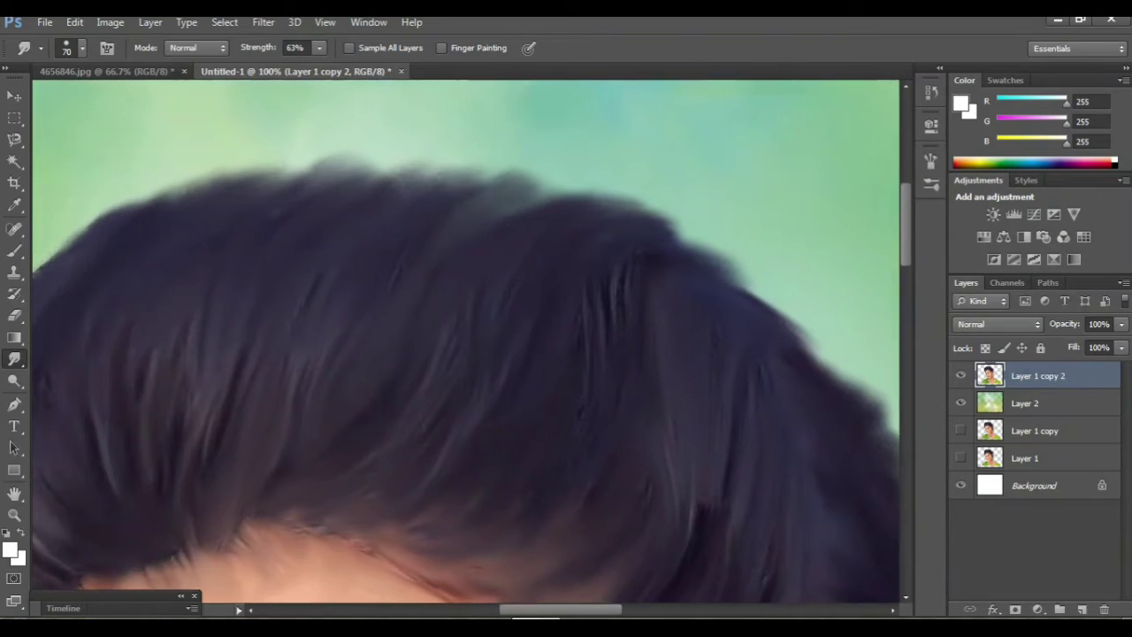
left_click_drag(292, 212, 248, 181)
left_click_drag(257, 239, 199, 208)
mouse_move(212, 270)
left_mouse_down()
mouse_move(168, 226)
mouse_move(177, 230)
left_mouse_up()
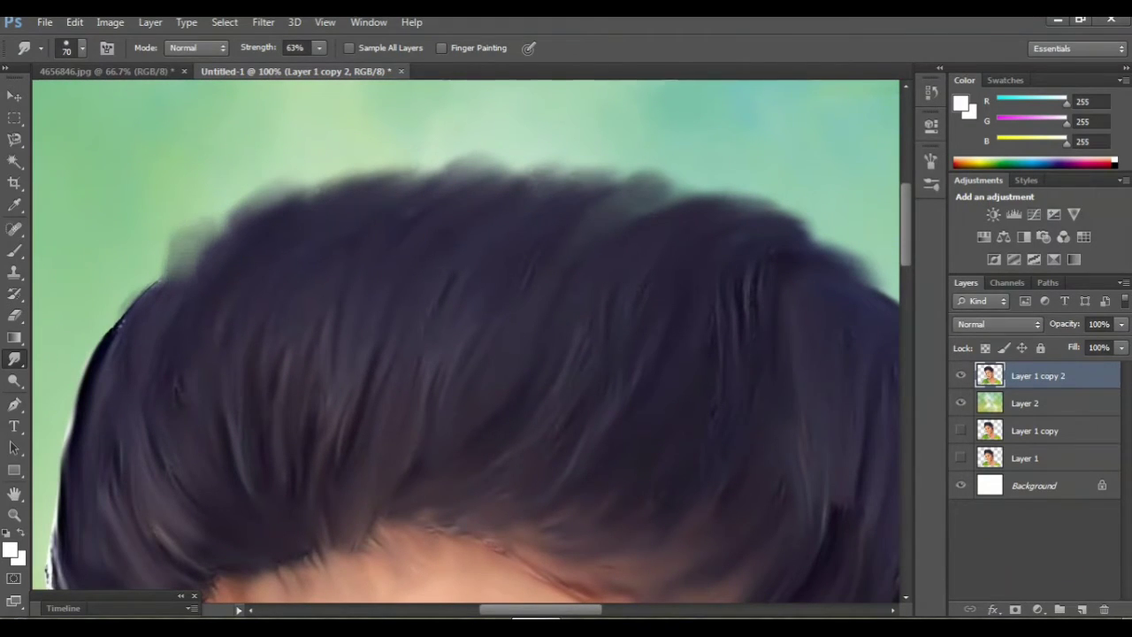
left_click_drag(221, 270, 177, 222)
left_click_drag(187, 275, 161, 244)
mouse_move(177, 319)
left_mouse_down()
mouse_move(124, 270)
mouse_move(110, 341)
mouse_move(76, 398)
left_mouse_up()
mouse_move(119, 318)
left_mouse_down()
mouse_move(75, 376)
mouse_move(71, 407)
left_mouse_up()
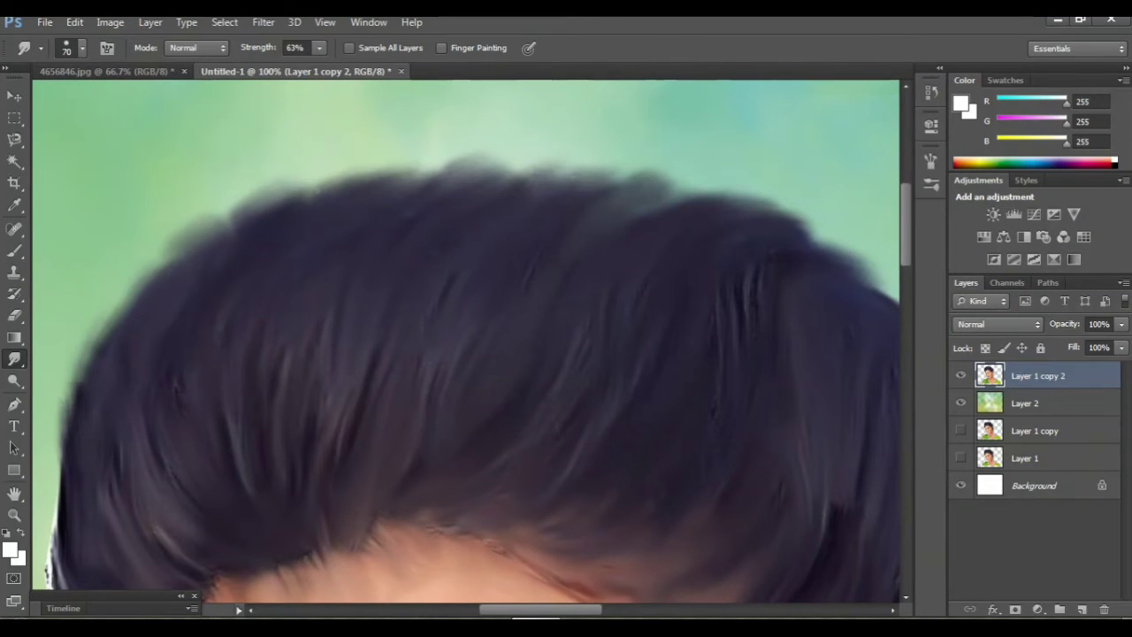
- Soften the lower-left hair edge, blending away its white fringe
left_click_drag(442, 353, 504, 433)
left_click_drag(133, 398, 106, 442)
left_click_drag(142, 477, 111, 424)
left_click_drag(137, 332, 120, 433)
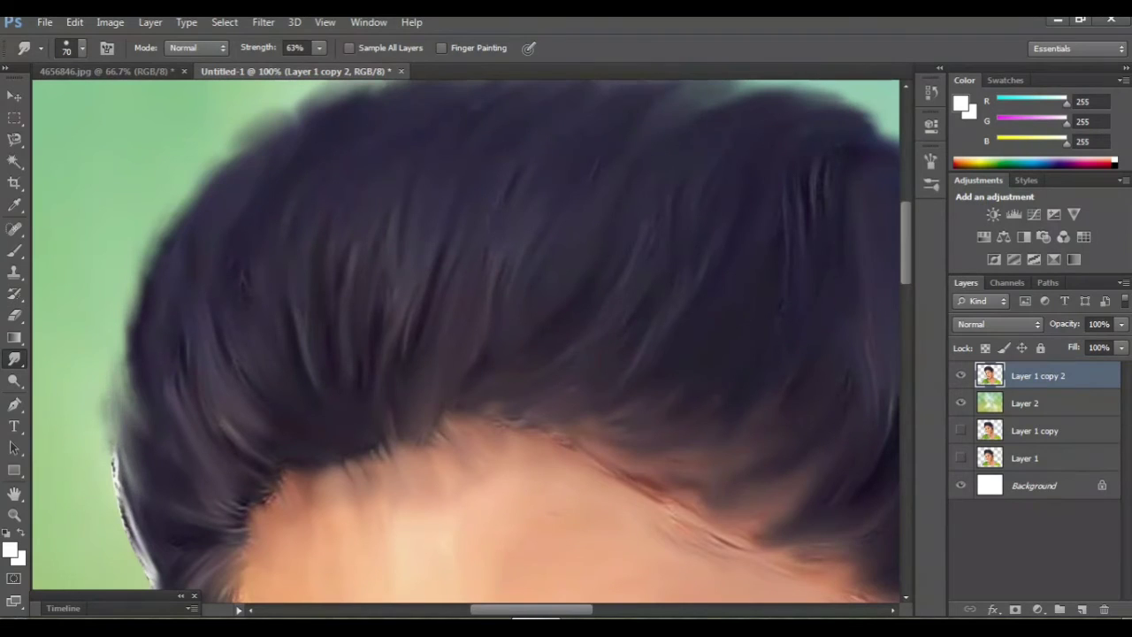
left_click_drag(142, 526, 106, 447)
scroll(124, 442, "down", 3)
mouse_move(133, 407)
left_mouse_down()
mouse_move(106, 460)
mouse_move(168, 495)
mouse_move(146, 508)
left_mouse_up()
mouse_move(191, 456)
left_mouse_down()
mouse_move(163, 508)
mouse_move(173, 570)
mouse_move(168, 548)
mouse_move(146, 535)
left_mouse_up()
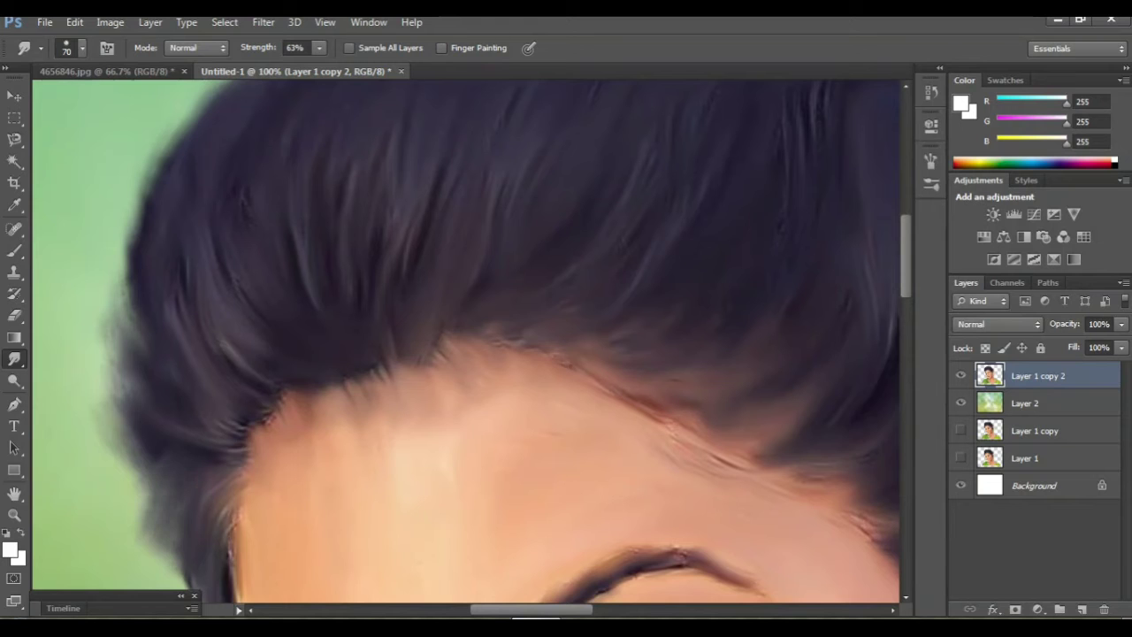
key("ctrl+minus")
key("ctrl+minus")
key("ctrl+minus")
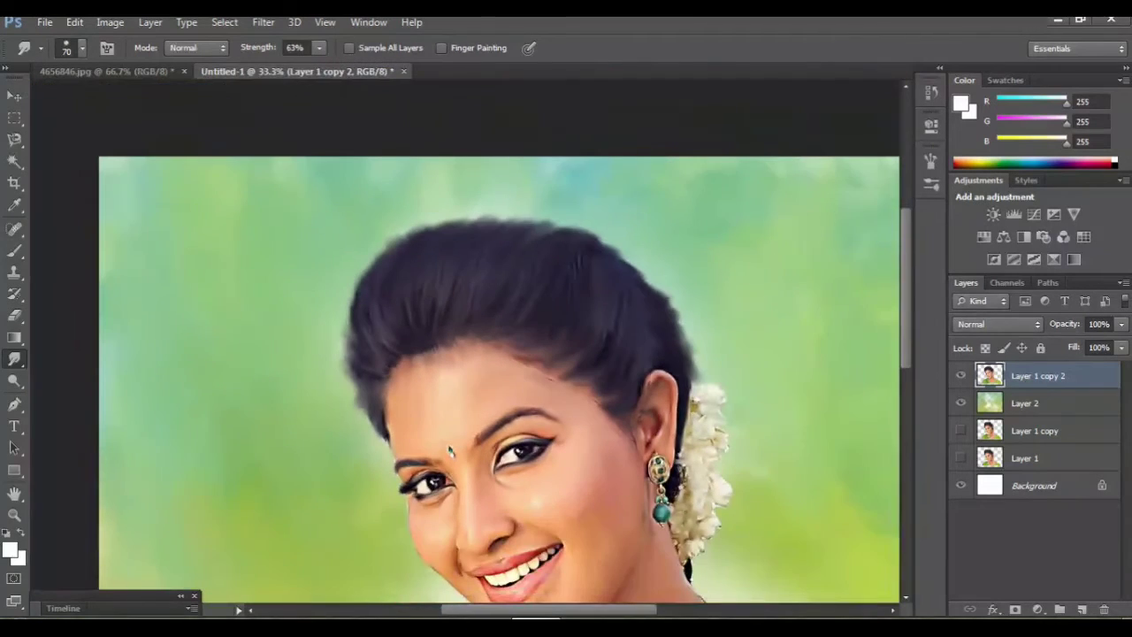
- Pan down to the neck, necklace and saree, and enlarge the Smudge brush from 70 to 100 px
mouse_move(449, 451)
left_mouse_down()
mouse_move(450, 329)
mouse_move(450, 383)
mouse_move(434, 328)
mouse_move(445, 354)
mouse_move(436, 237)
mouse_move(404, 239)
mouse_move(391, 38)
mouse_move(410, 225)
mouse_move(410, 157)
mouse_move(370, 157)
left_mouse_up()
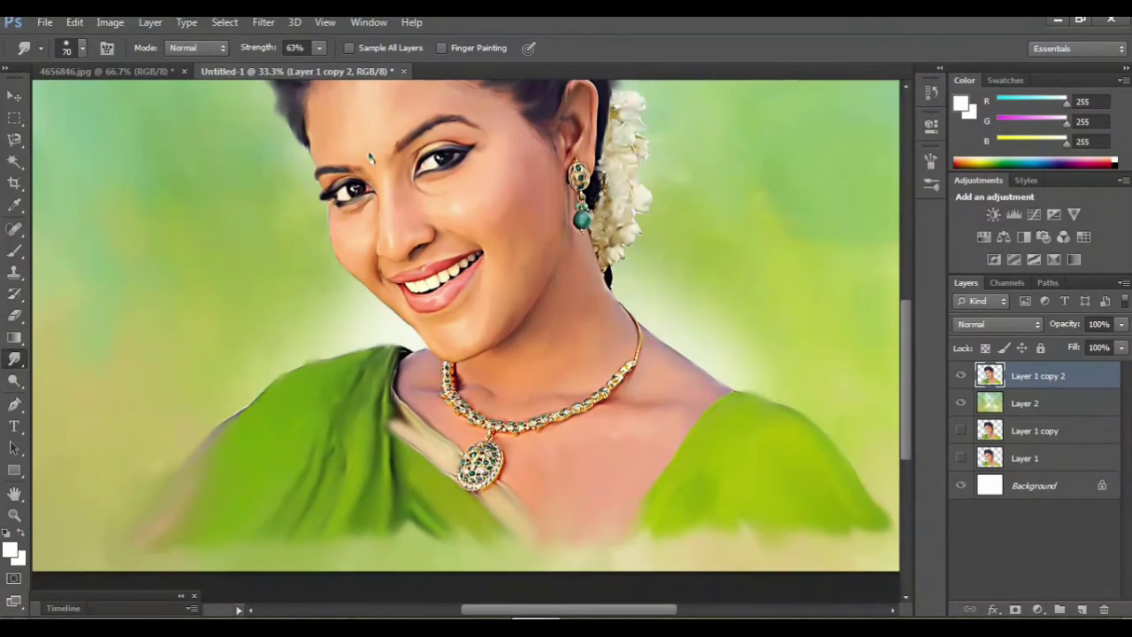
key("bracketright")
key("bracketright")
key("bracketright")
left_click_drag(371, 157, 371, 117)
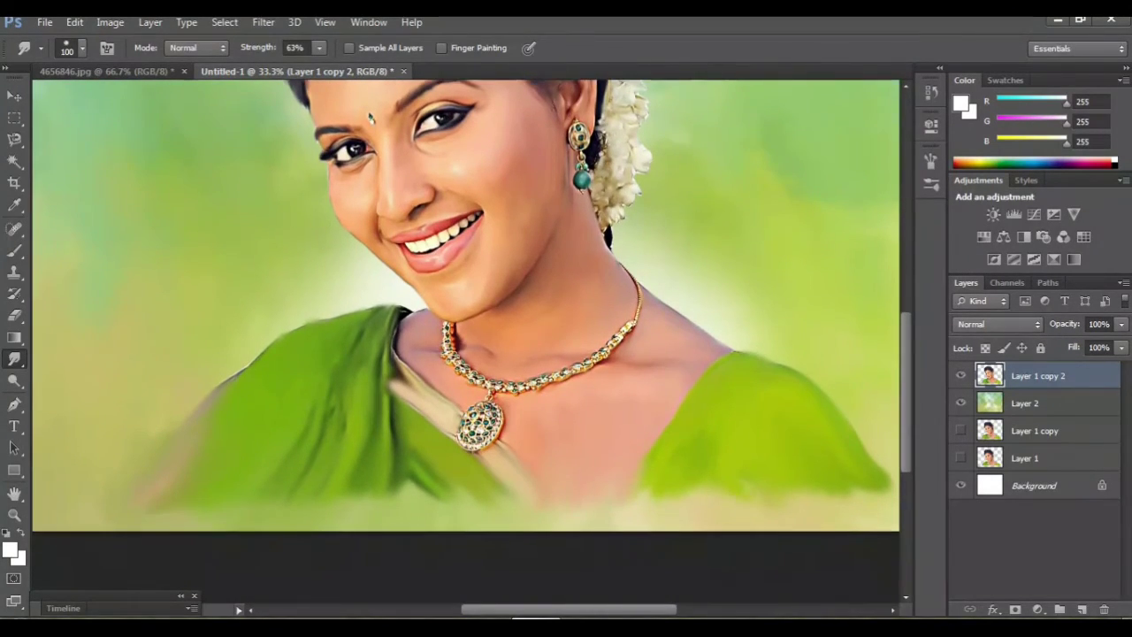
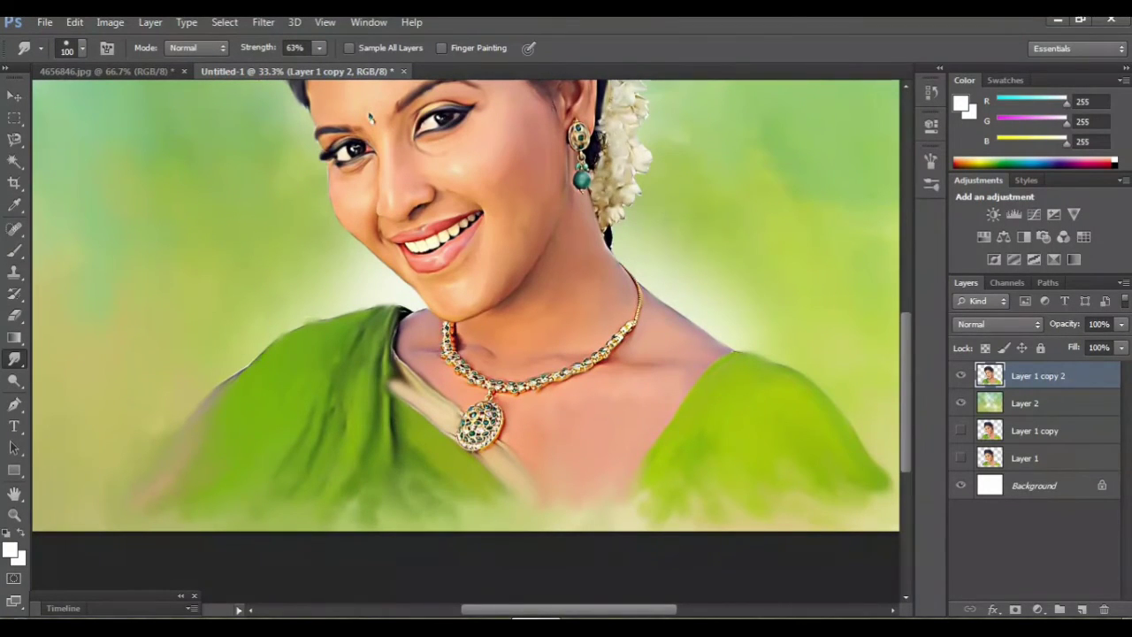
- Enlarge the Smudge brush to 200 and streak the green sari's lower-right shoulder edge
key("ctrl+minus")
key("ctrl+minus")
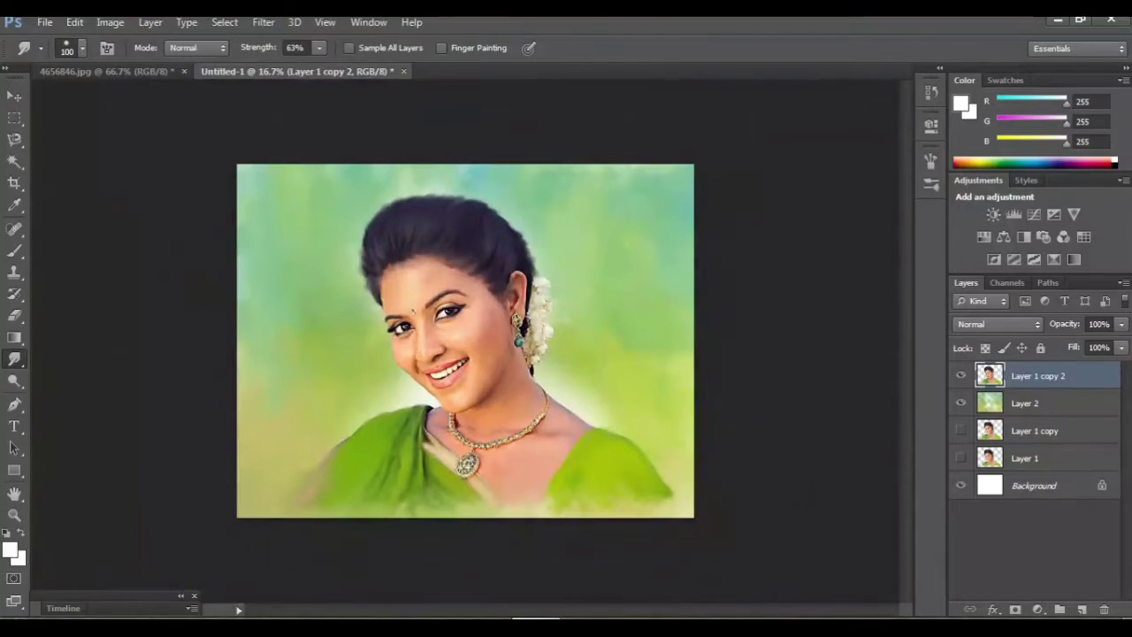
key("ctrl+plus")
scroll(465, 337, "down", 3)
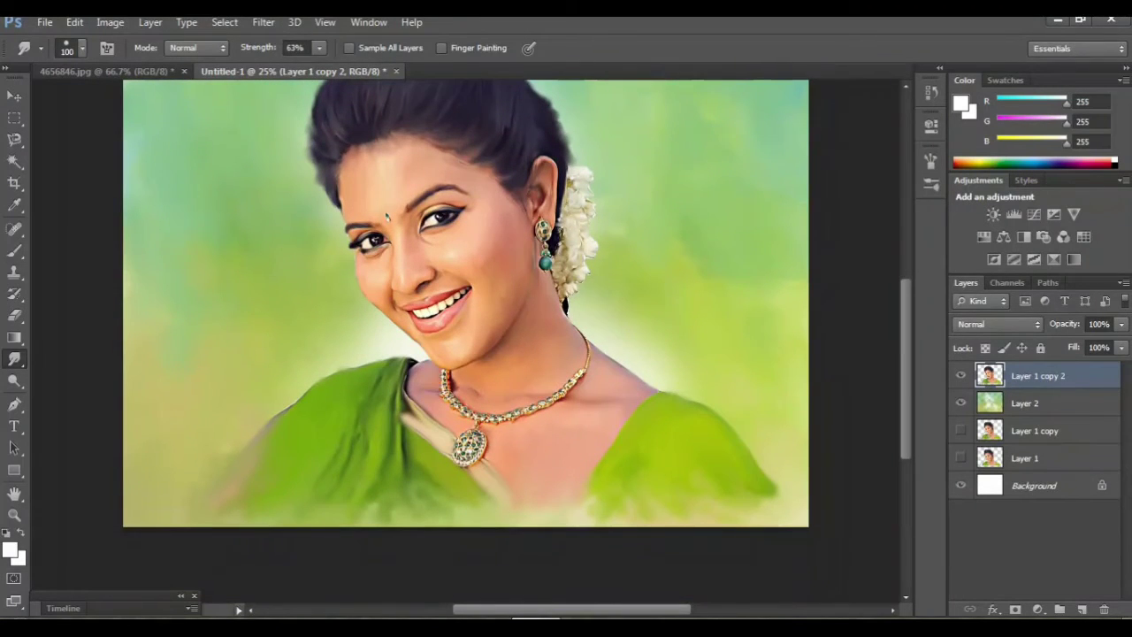
scroll(466, 336, "up", 3)
key("bracketright")
key("bracketright")
key("bracketright")
scroll(465, 337, "up", 2)
scroll(465, 336, "down", 3)
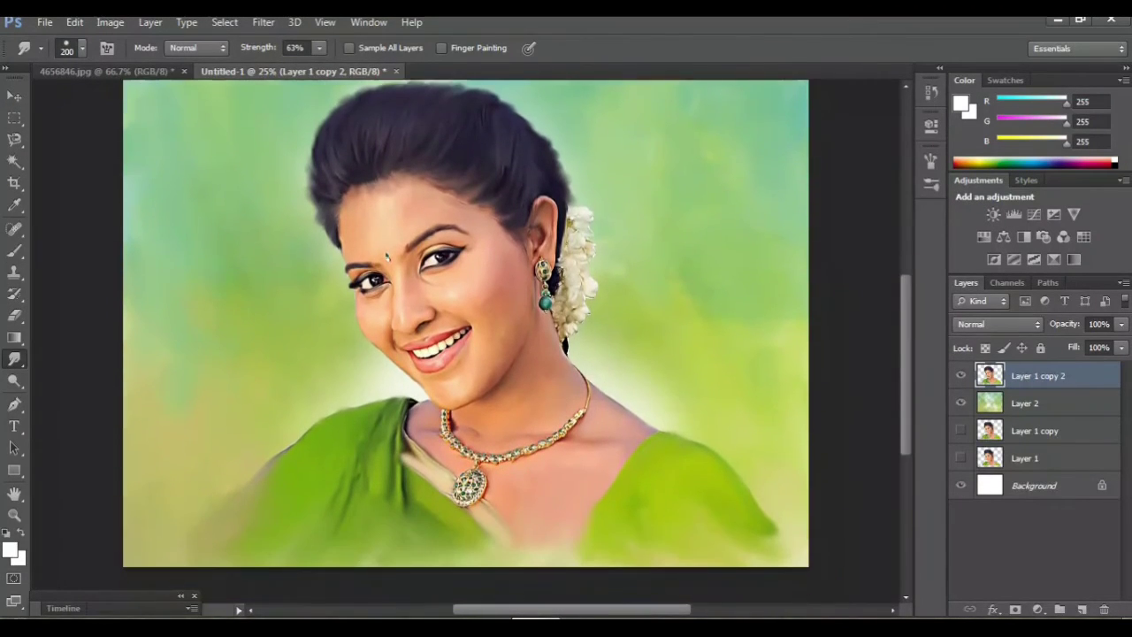
scroll(465, 336, "up", 3)
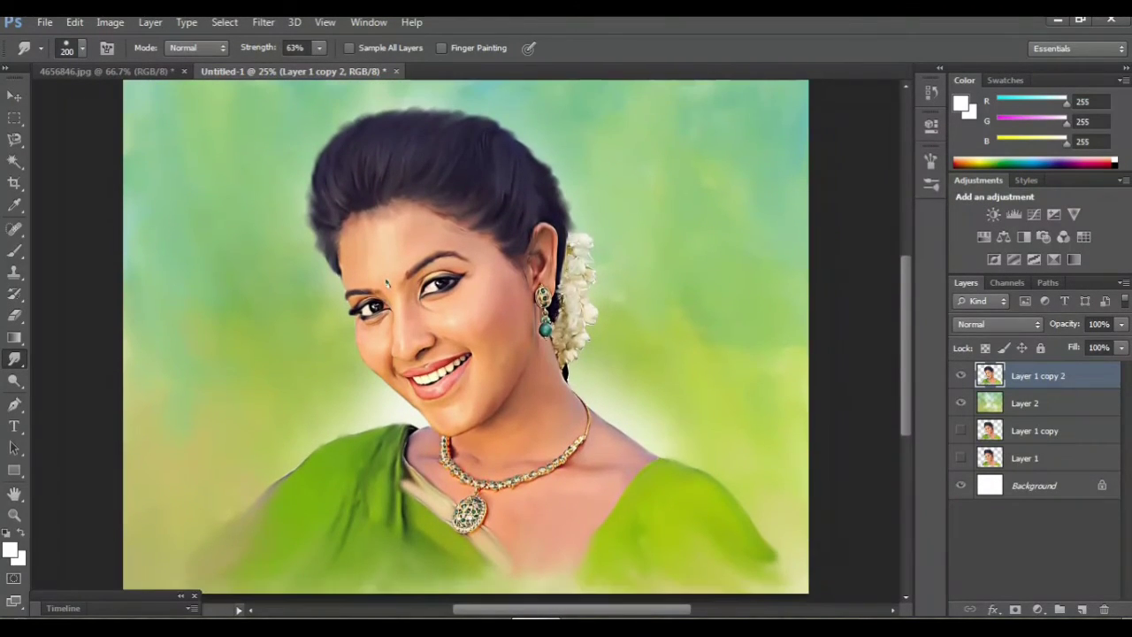
scroll(465, 336, "down", 3)
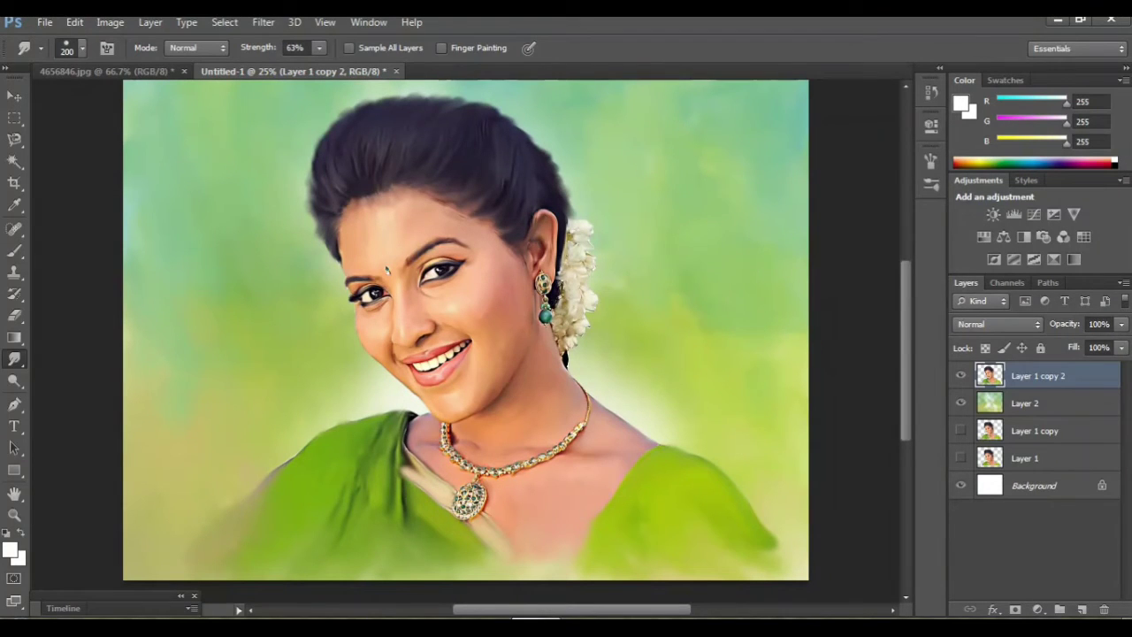
left_click_drag(760, 529, 782, 545)
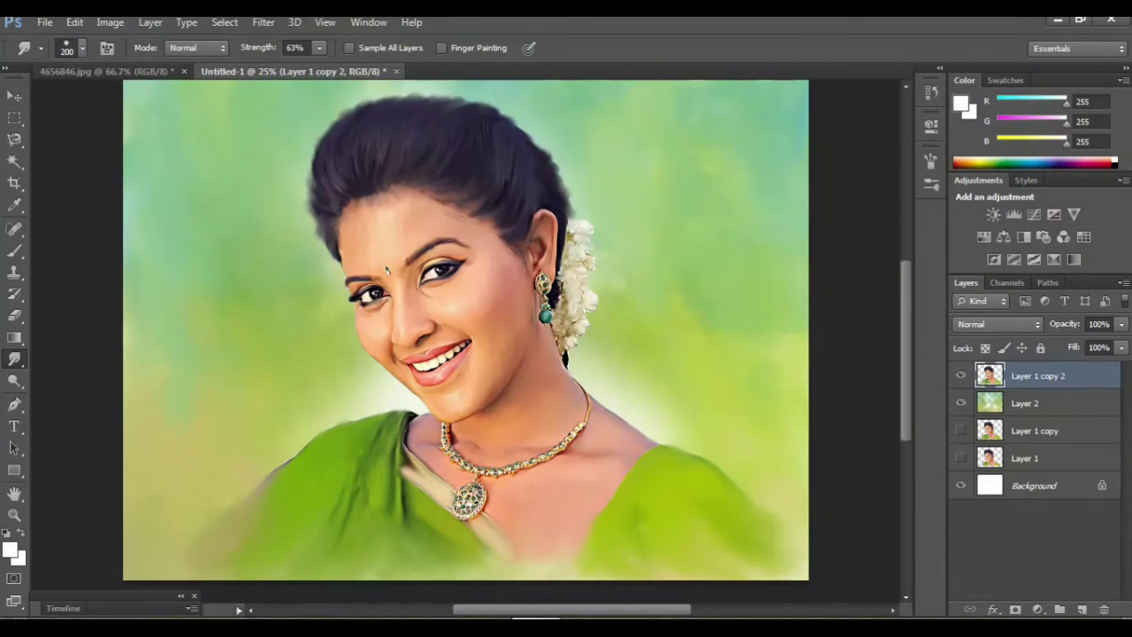
scroll(465, 330, "up", 1)
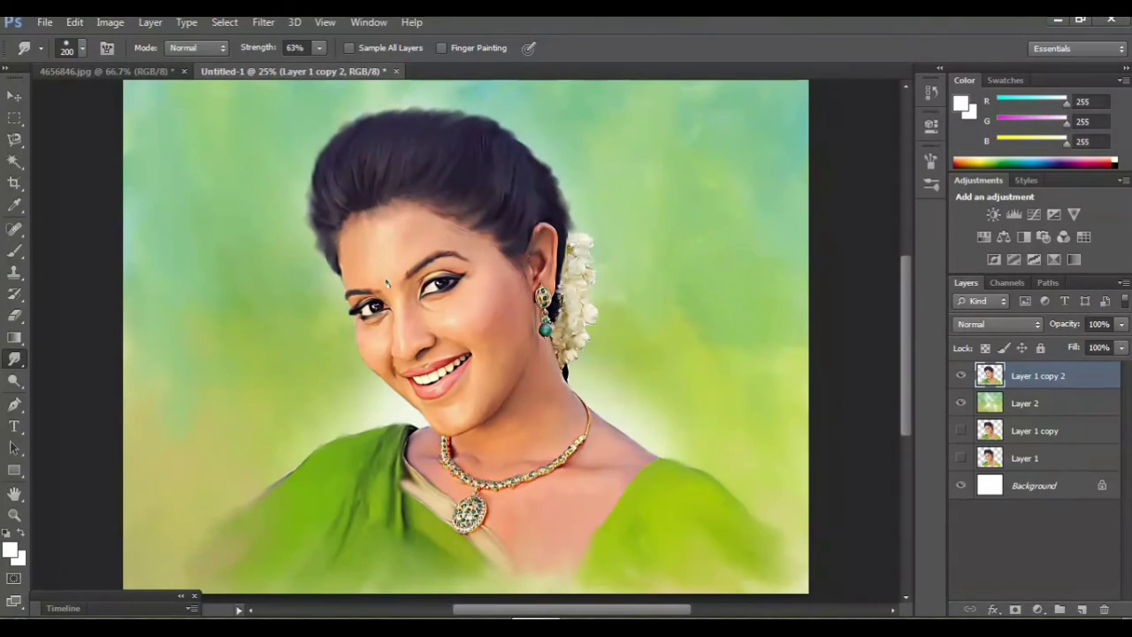
- Add a new empty layer above the portrait and bring the eye into view
left_click(1081, 609)
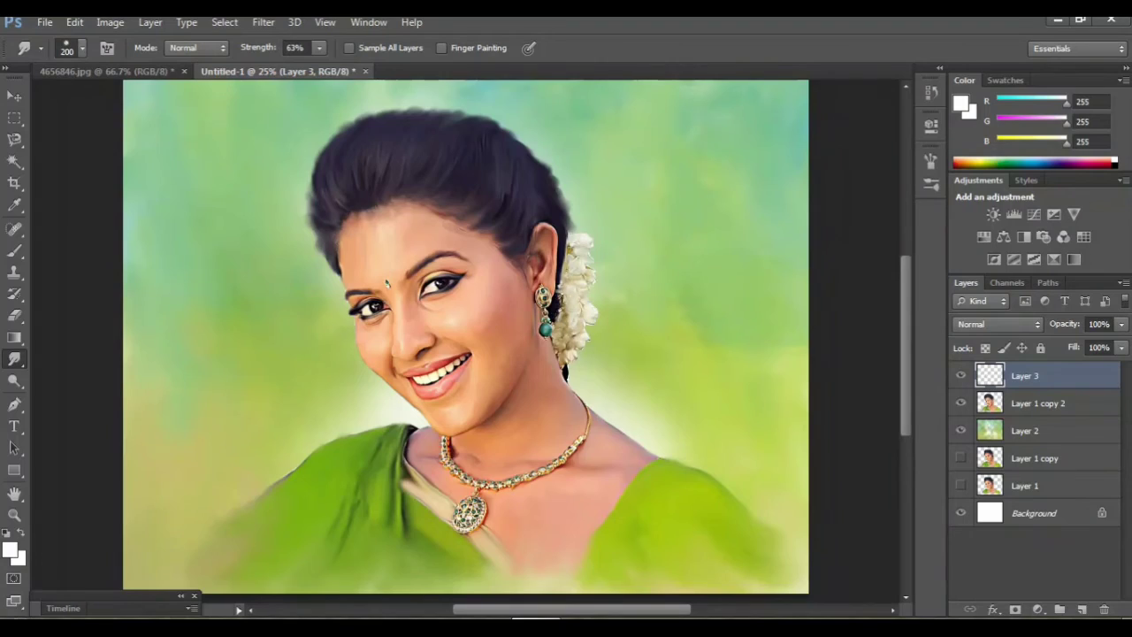
scroll(387, 283, "up", 1)
scroll(318, 239, "up", 1)
scroll(252, 189, "up", 1)
scroll(148, 115, "up", 1)
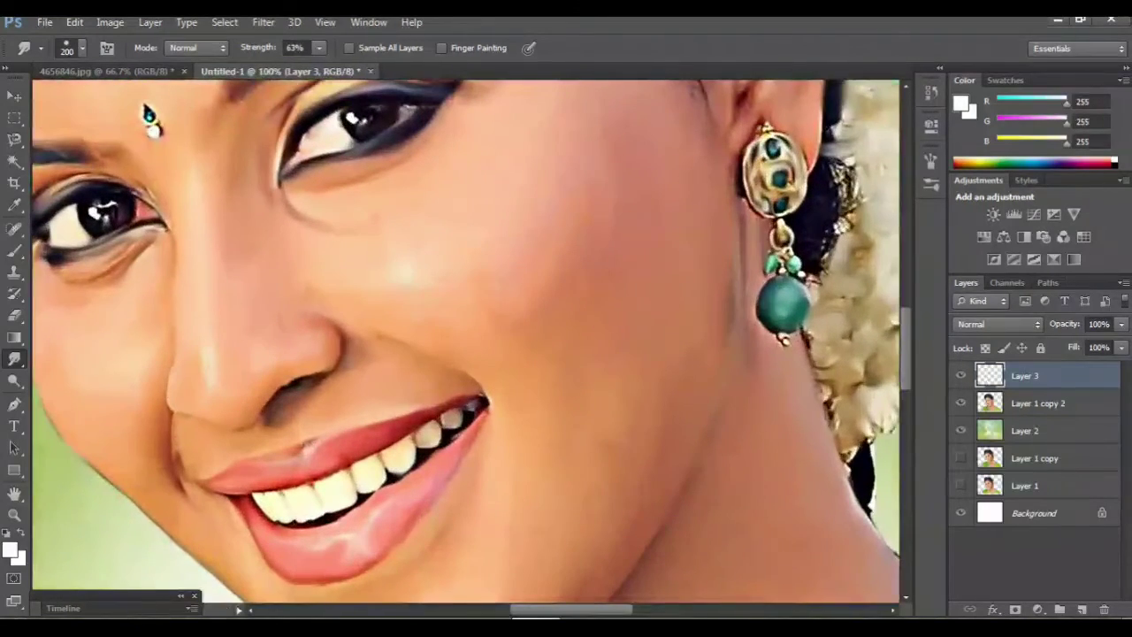
scroll(467, 341, "left", 3)
scroll(467, 340, "up", 3)
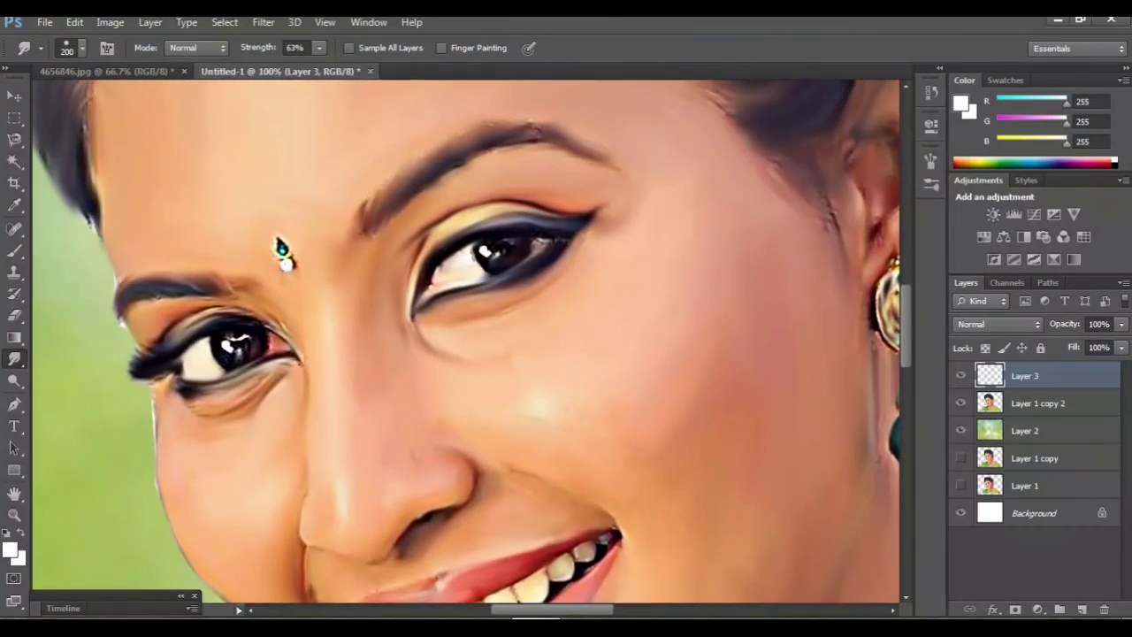
scroll(437, 322, "up", 1)
scroll(466, 340, "up", 1)
scroll(466, 340, "up", 3)
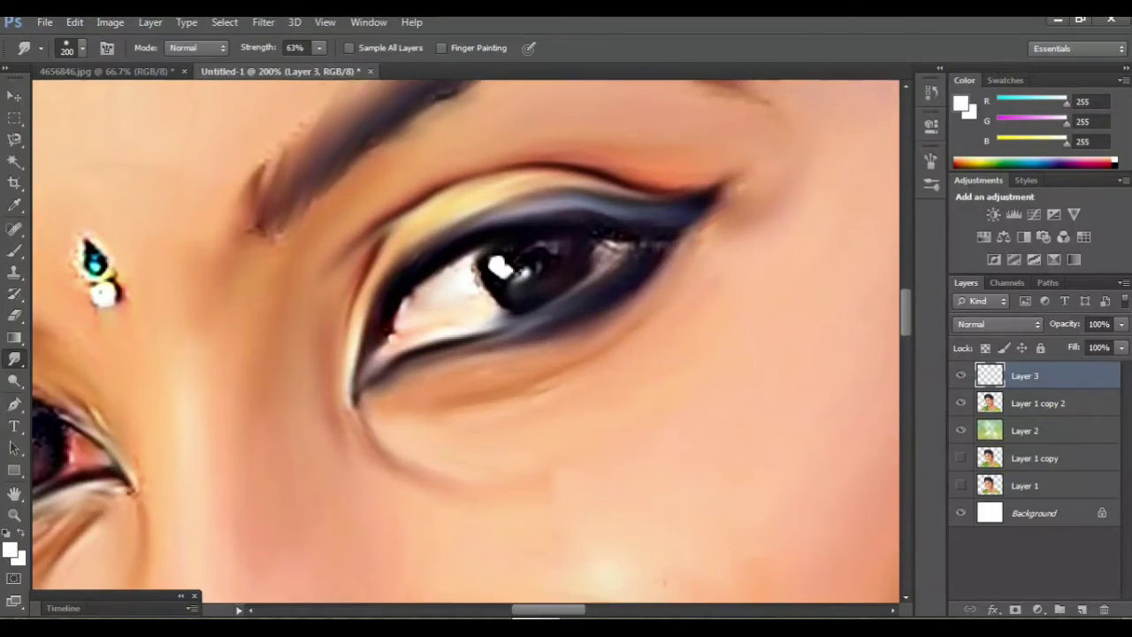
scroll(466, 341, "up", 1)
- Set up a small soft Brush at size 10 with 40% opacity
key("b")
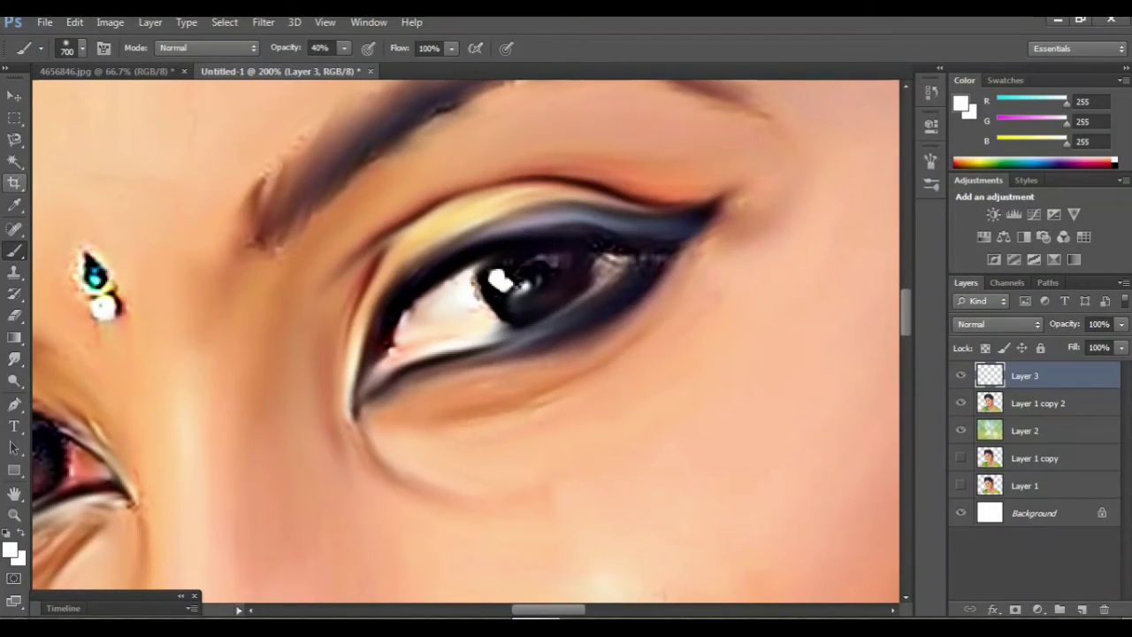
left_click(82, 48)
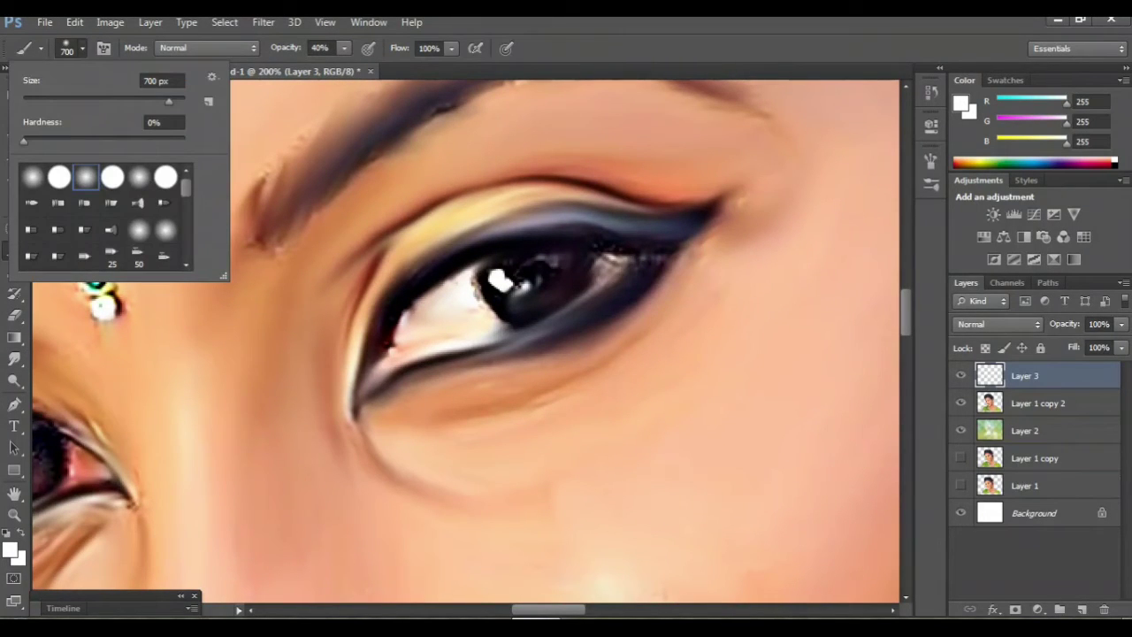
key("Return")
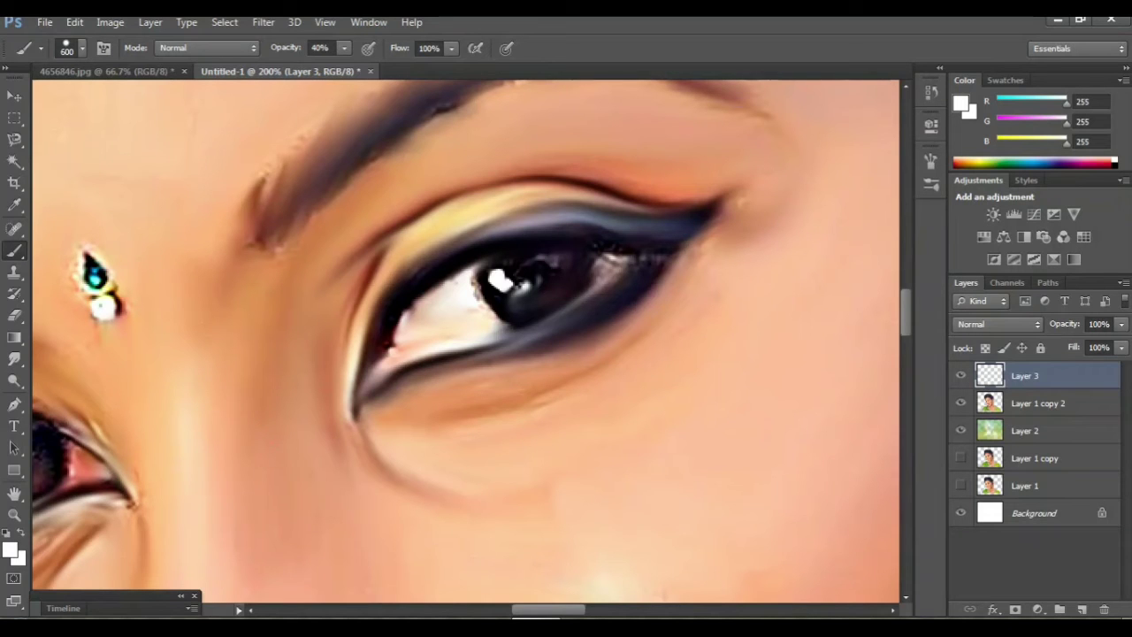
key("bracketleft")
key("bracketleft")
key("bracketleft")
scroll(466, 340, "up", 1)
scroll(466, 341, "down", 1)
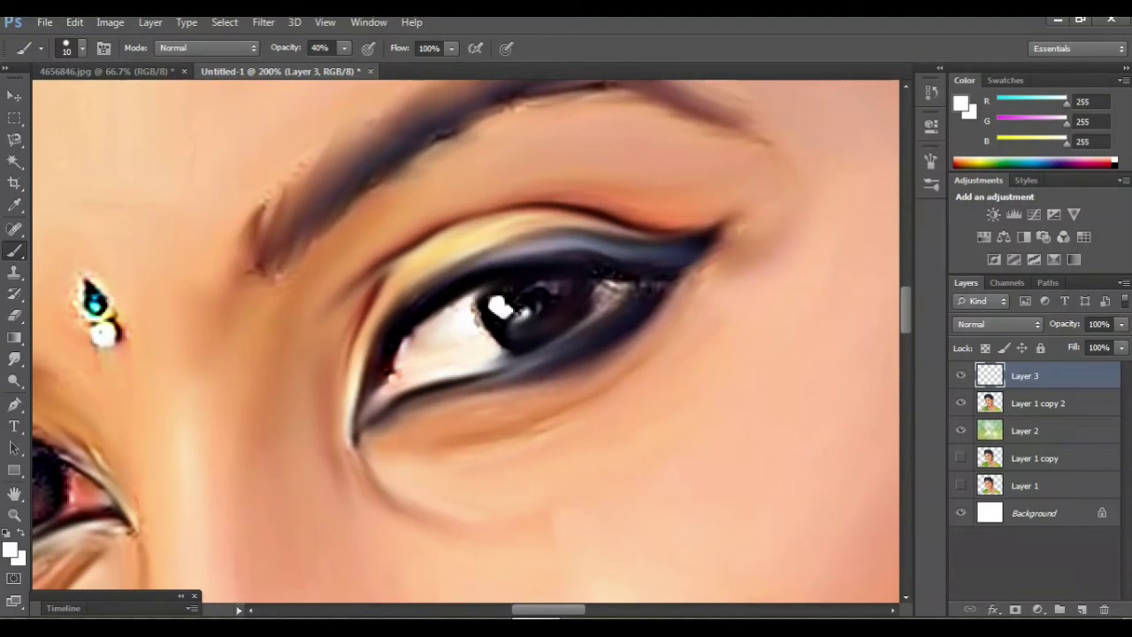
- Paint white on the eye's white and iris highlight, then darken the lower eyelid line in black
mouse_move(402, 357)
left_mouse_down()
mouse_move(438, 340)
mouse_move(416, 332)
left_mouse_up()
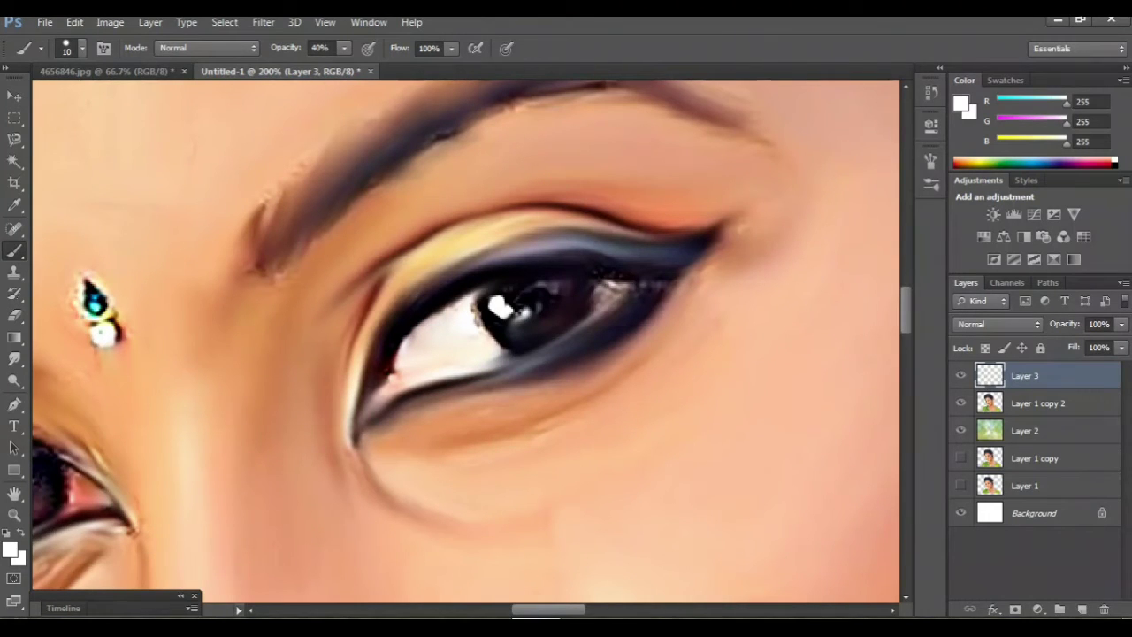
mouse_move(621, 288)
left_mouse_down()
mouse_move(601, 314)
mouse_move(598, 304)
left_mouse_up()
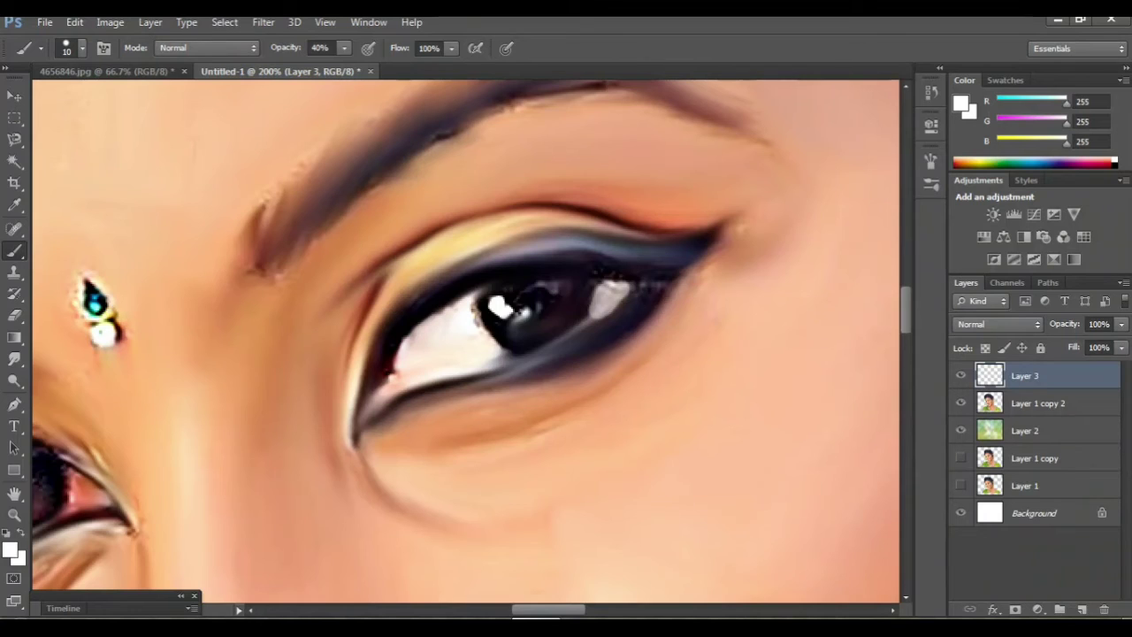
left_click(761, 354, "alt")
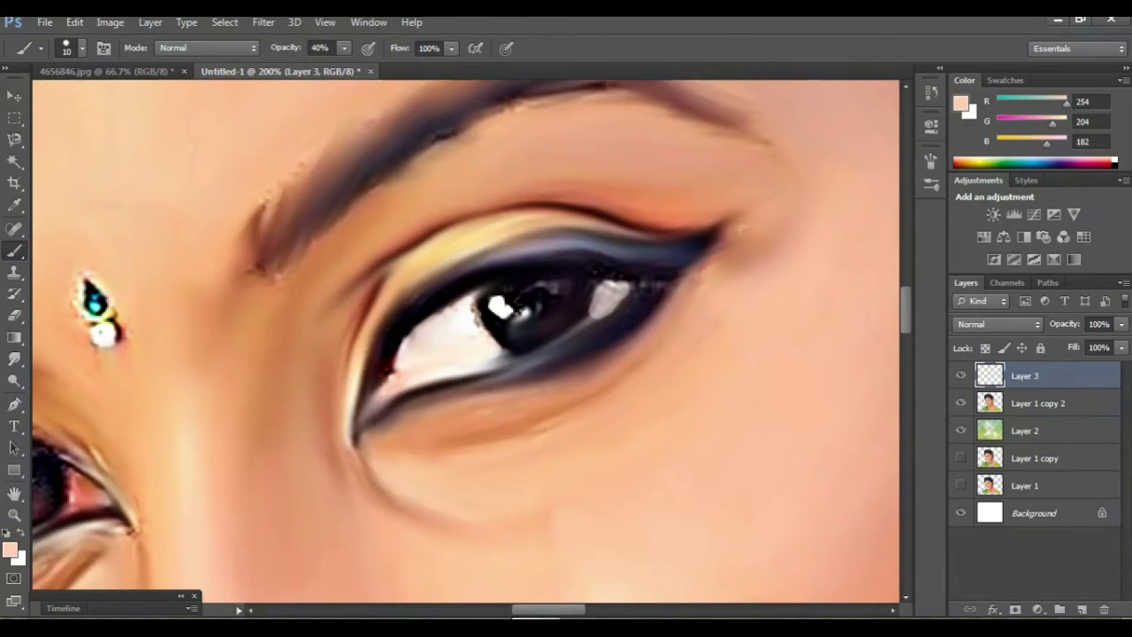
left_click(452, 296, "alt")
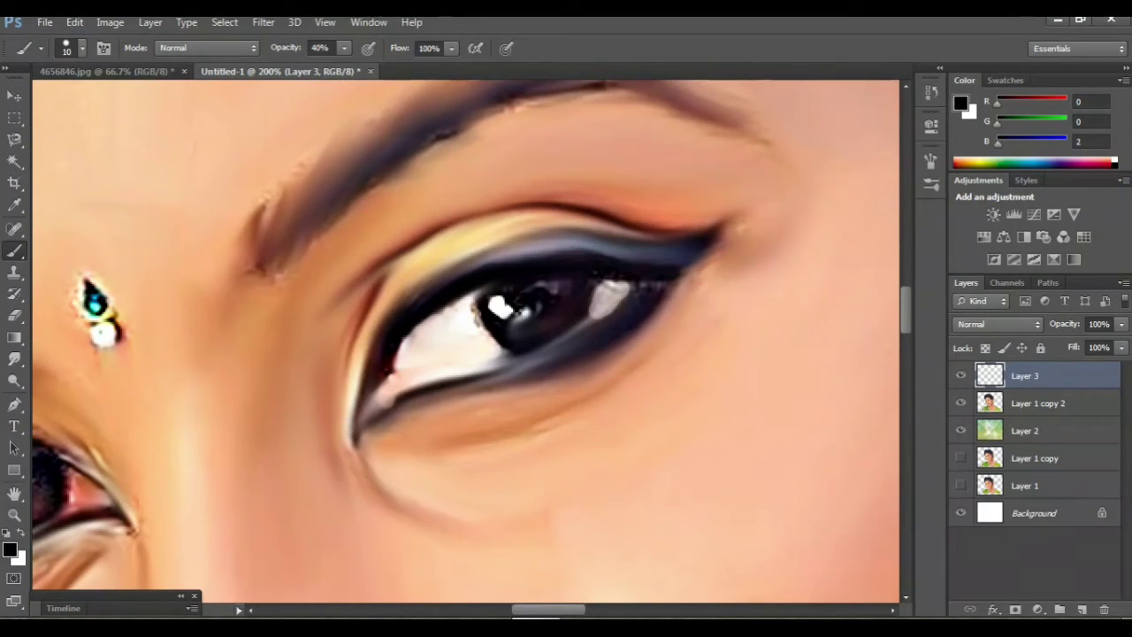
left_click_drag(411, 401, 628, 315)
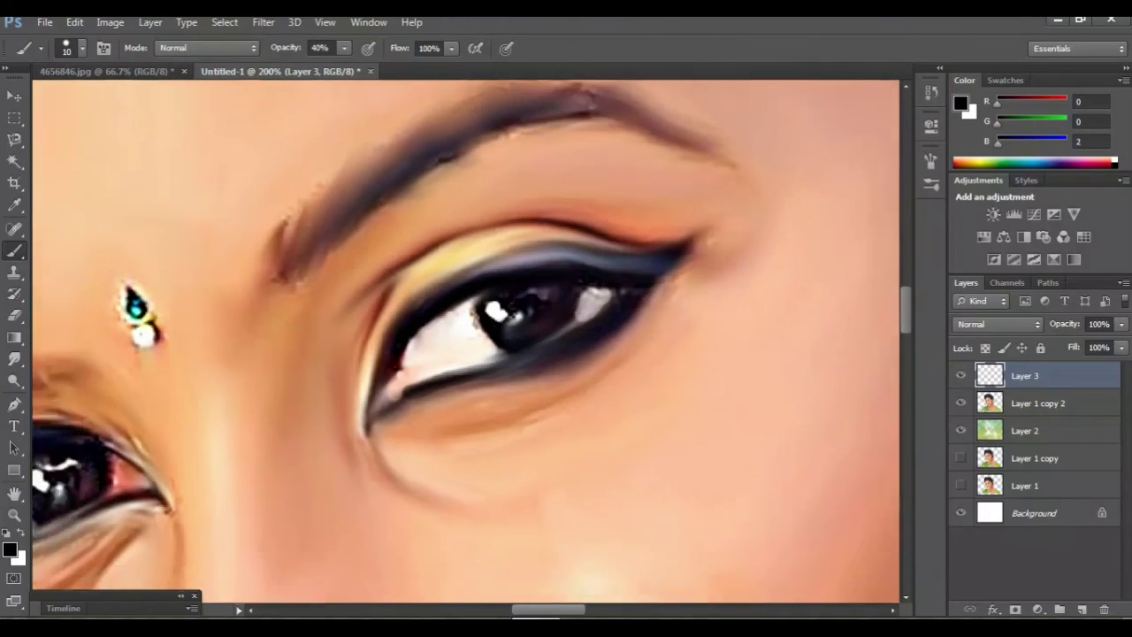
key("ctrl+minus")
key("ctrl+minus")
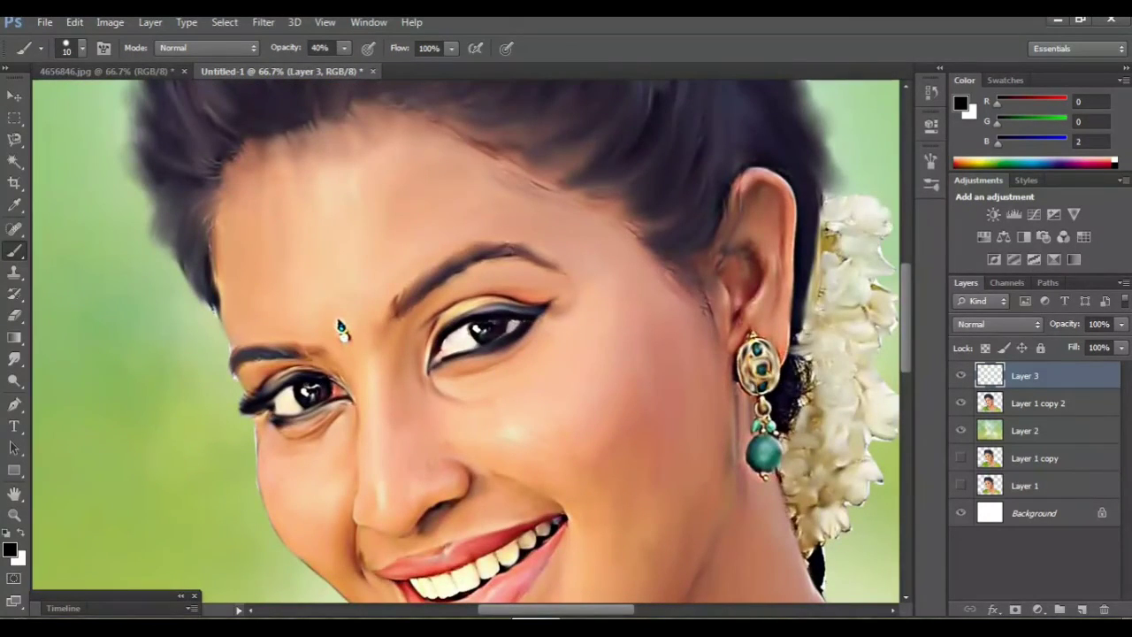
key("ctrl+plus")
key("ctrl+plus")
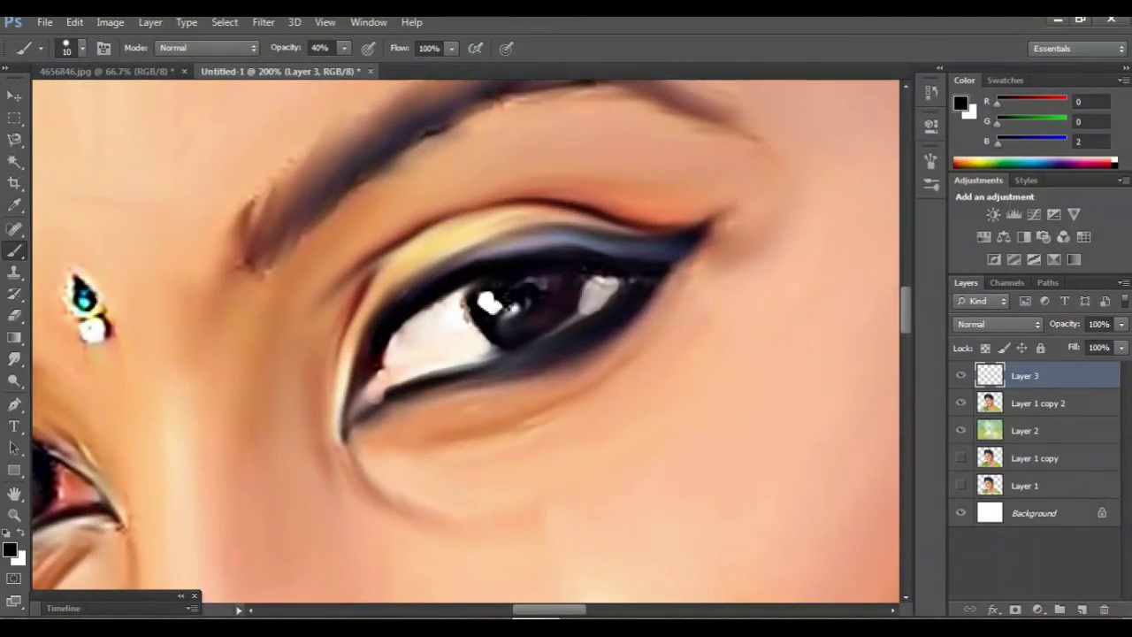
- Adjust brush opacity and size, try an upper-lid liner stroke, then undo it
left_click(344, 48)
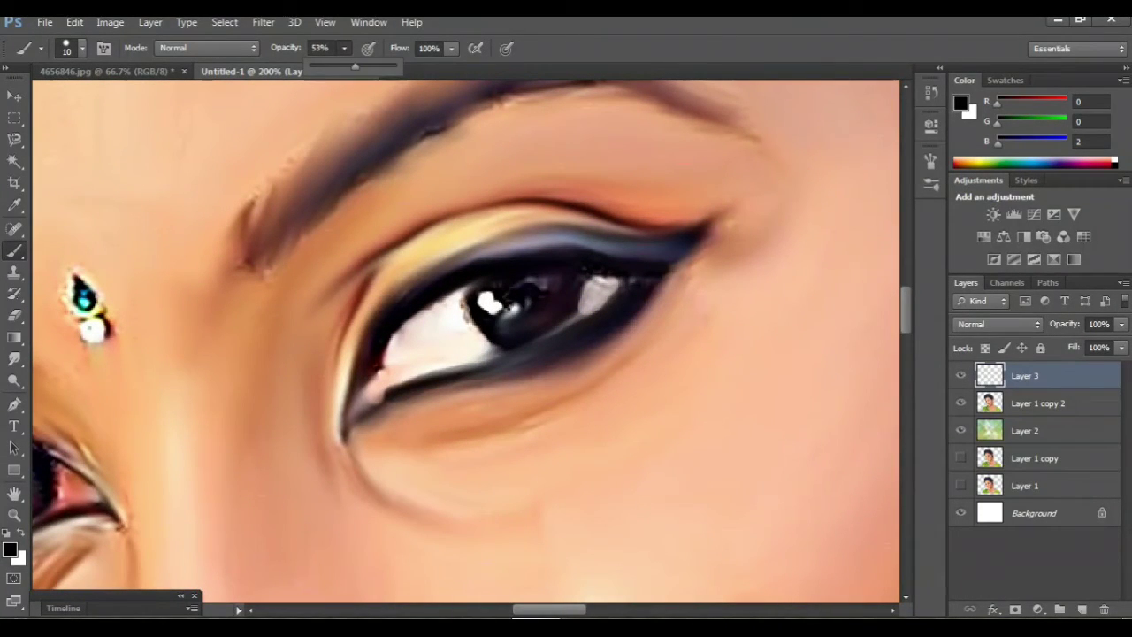
key("Return")
key("bracketleft")
key("bracketleft")
key("bracketleft")
key("bracketleft")
key("bracketleft")
key("bracketleft")
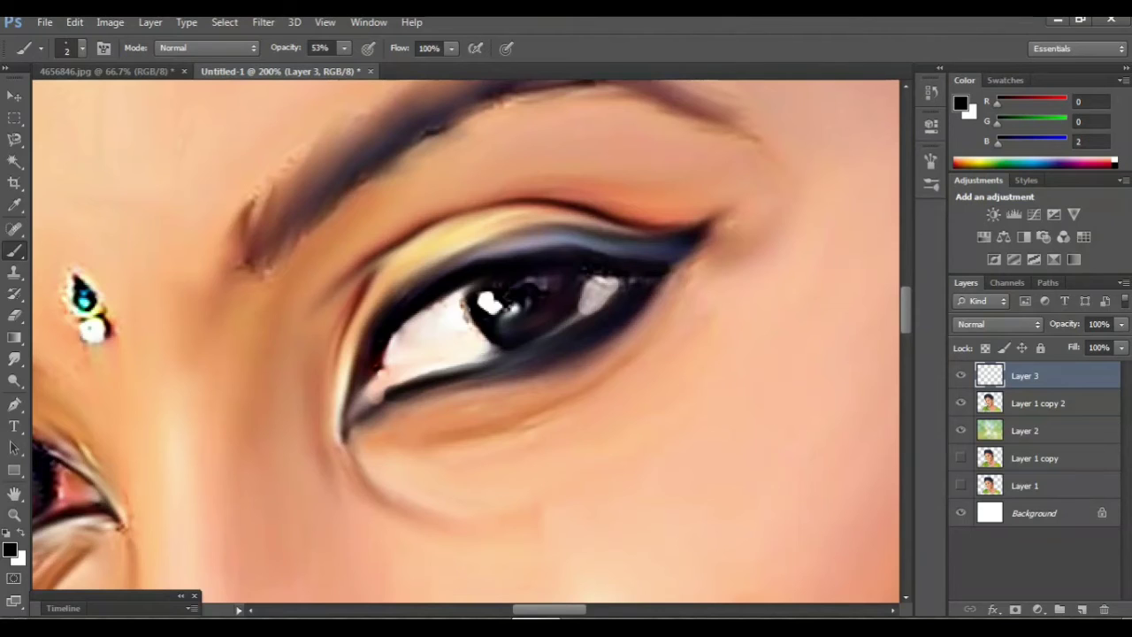
mouse_move(442, 354)
left_mouse_down()
mouse_move(707, 353)
mouse_move(536, 354)
left_mouse_up()
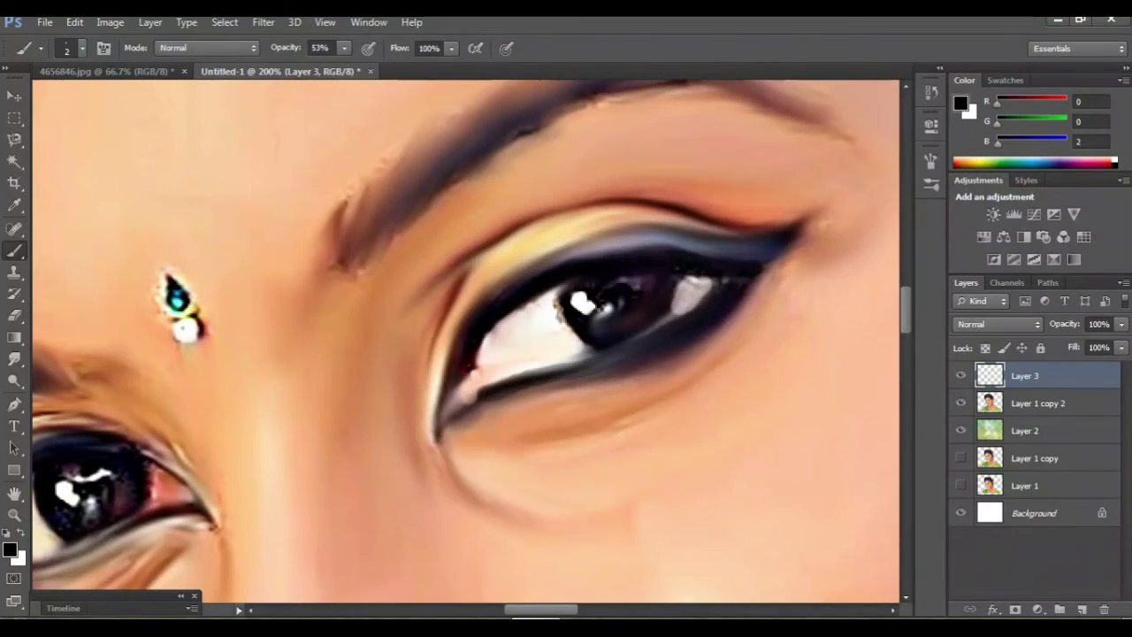
left_click_drag(669, 242, 715, 222)
key("ctrl+z")
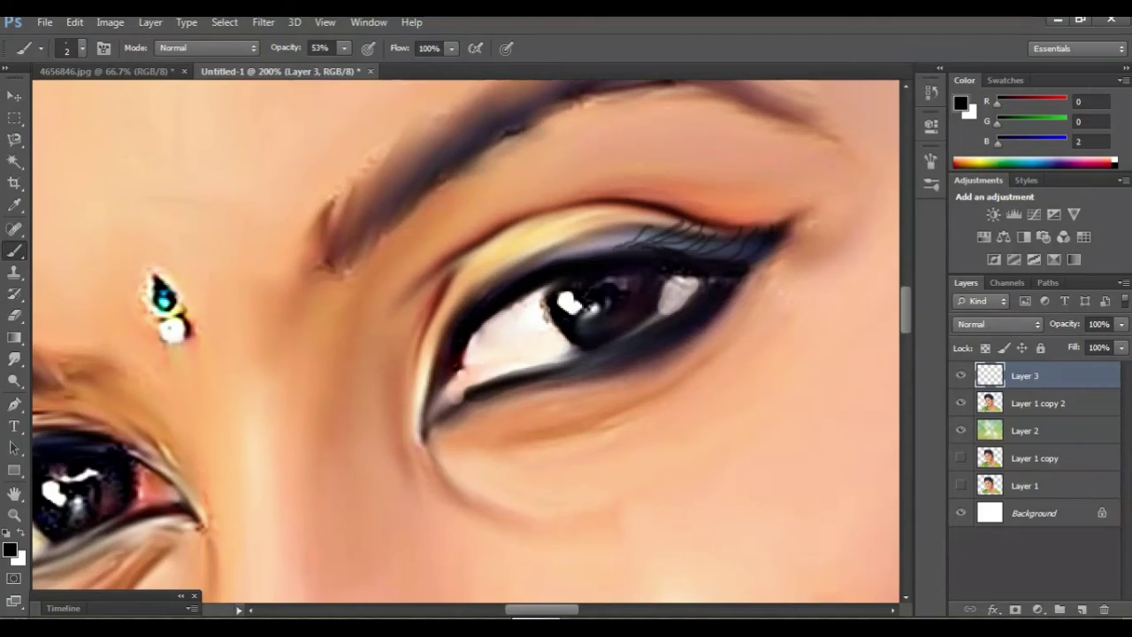
- Switch to white and paint over the eye's catchlight to make it bigger
key("ctrl+minus")
key("ctrl+minus")
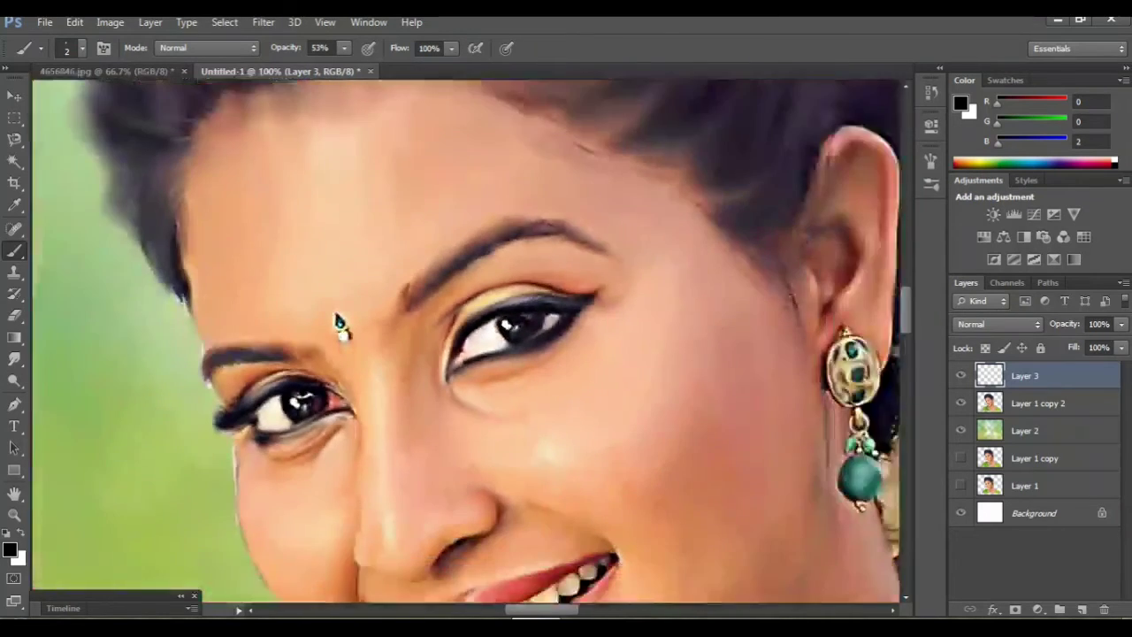
key("ctrl+minus")
key("ctrl+minus")
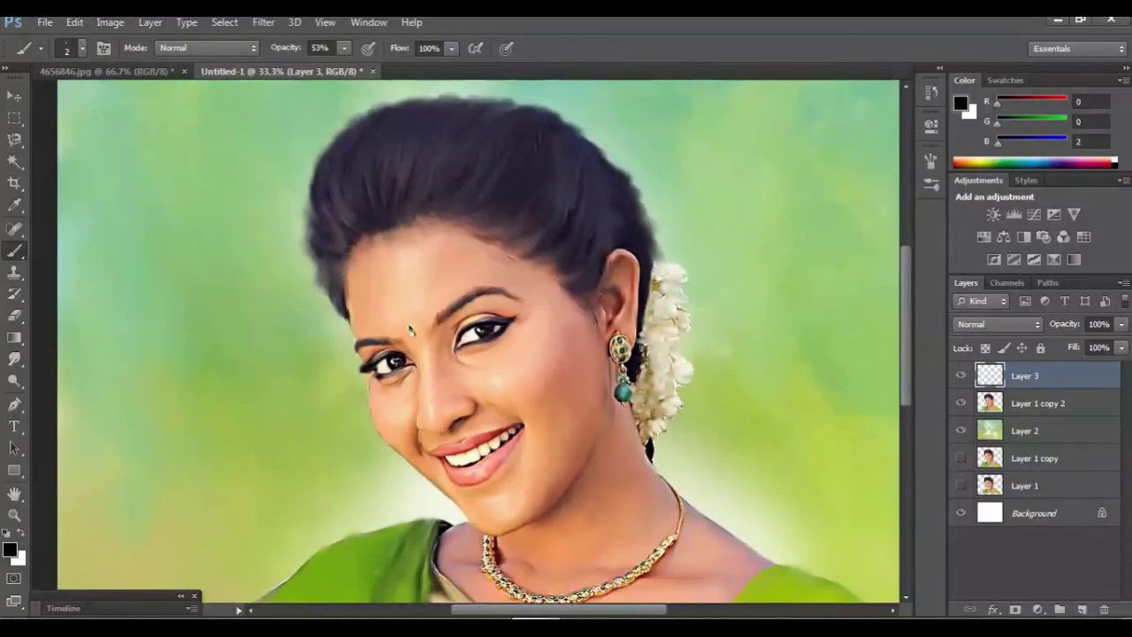
key("ctrl+plus")
key("ctrl+plus")
key("ctrl+plus")
key("ctrl+plus")
key("ctrl+plus")
scroll(466, 337, "up", 2)
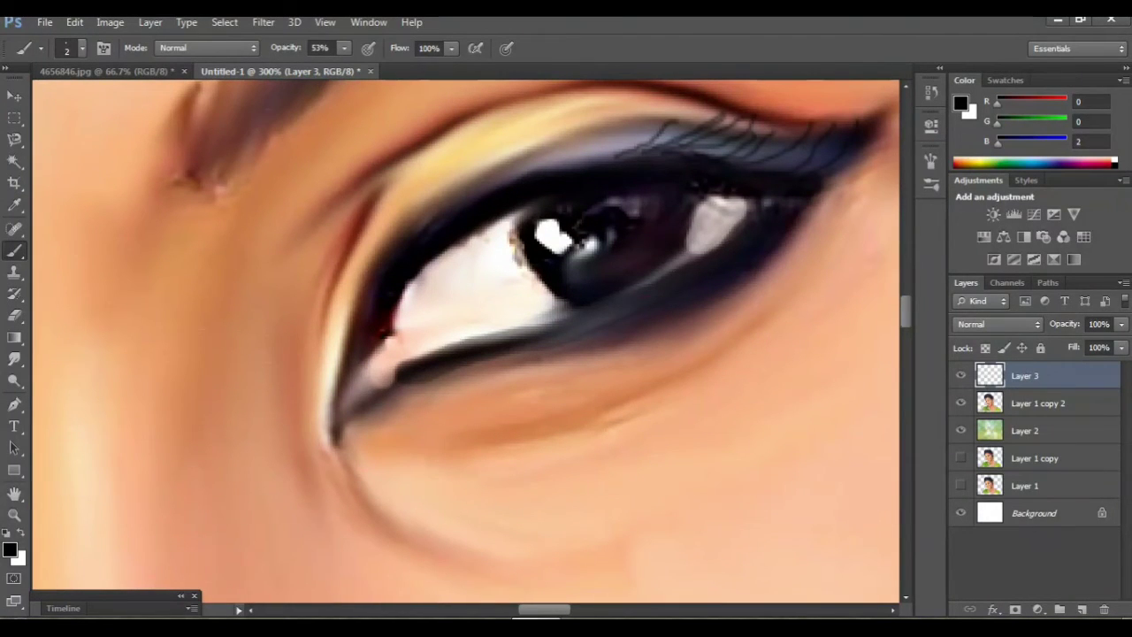
key("bracketright")
key("bracketright")
key("bracketright")
key("x")
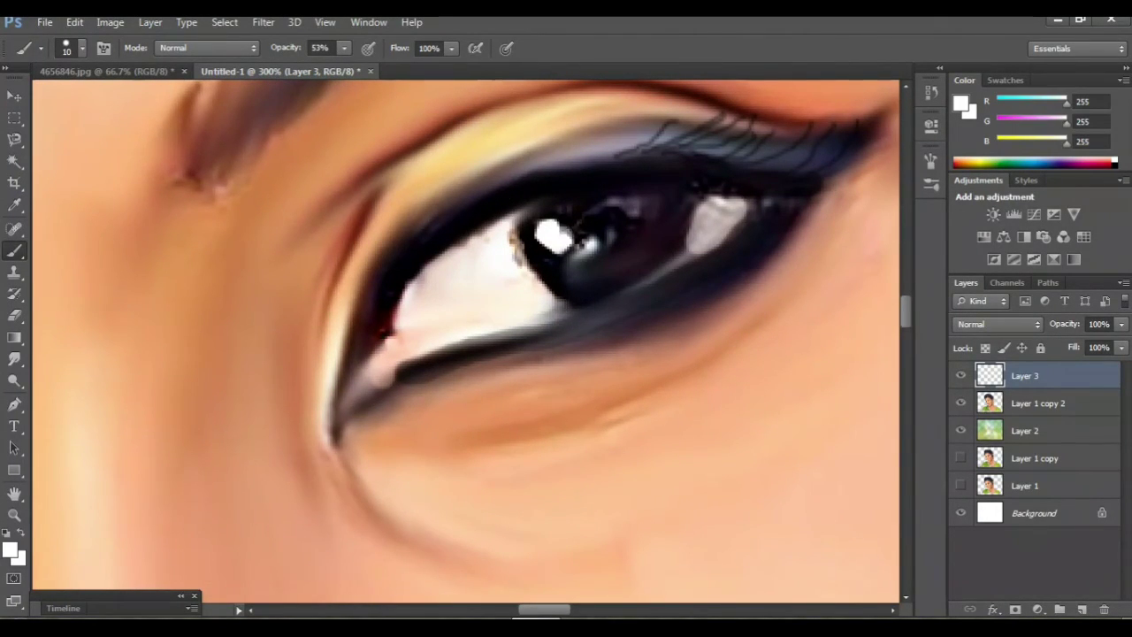
mouse_move(537, 226)
left_mouse_down()
mouse_move(553, 248)
mouse_move(581, 240)
left_mouse_up()
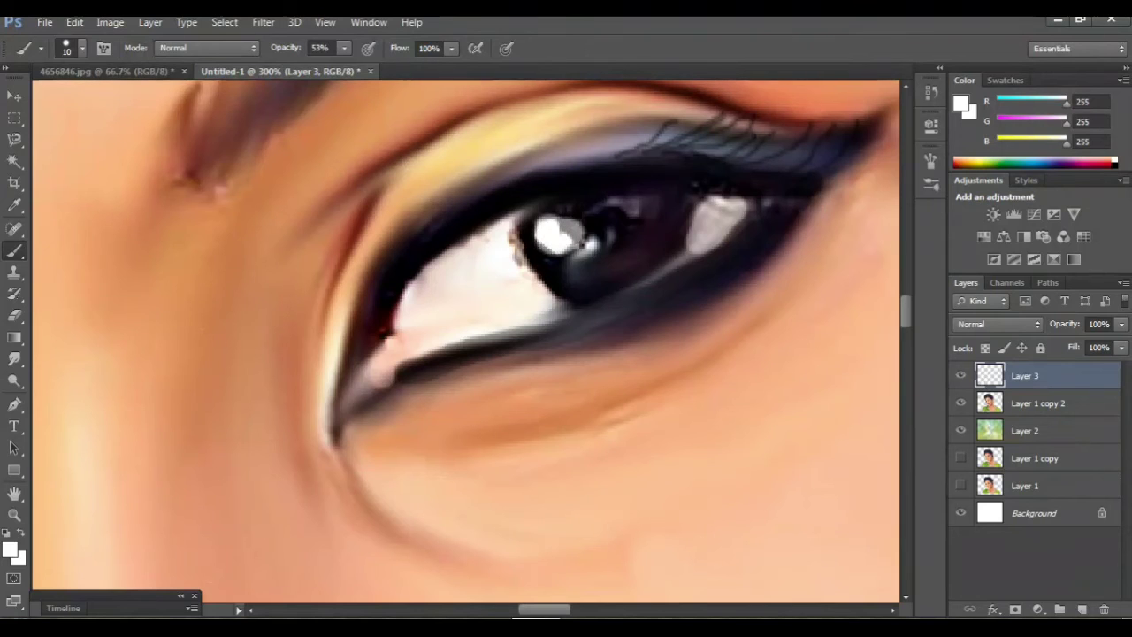
scroll(466, 341, "left", 6)
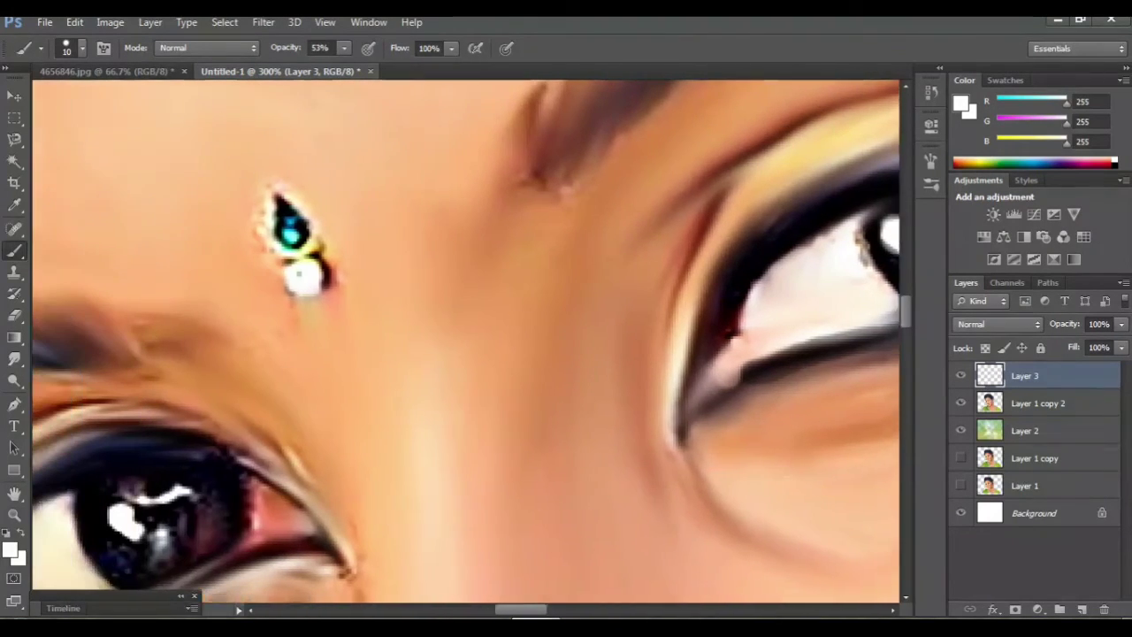
- Pick a dark red and darken the left eye's lower lid line
scroll(466, 341, "left", 3)
scroll(466, 342, "left", 2)
scroll(466, 342, "down", 2)
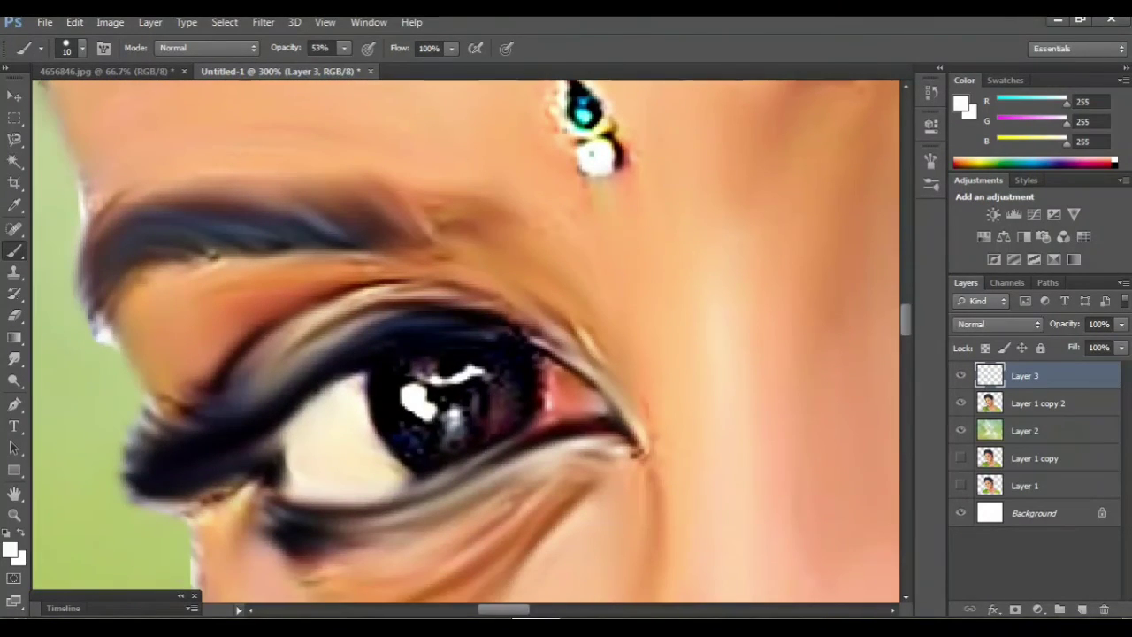
left_click(619, 433, "alt")
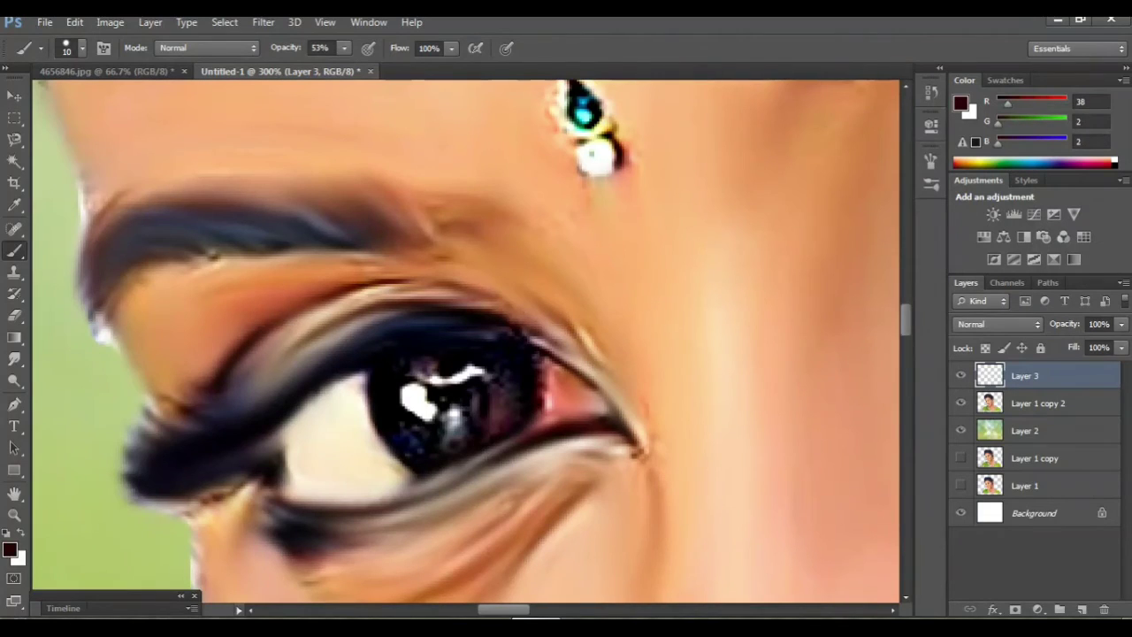
mouse_move(603, 433)
left_mouse_down()
mouse_move(564, 426)
mouse_move(456, 487)
mouse_move(368, 515)
mouse_move(299, 513)
mouse_move(268, 492)
left_mouse_up()
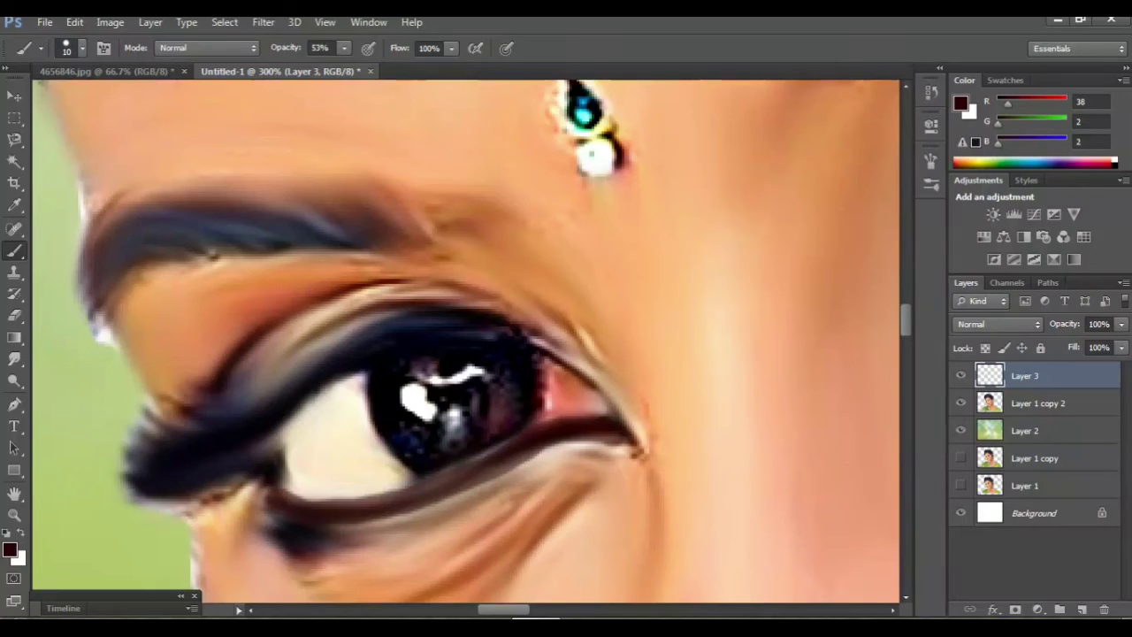
- Zoom in to 400% on the left eye's pupil
key("ctrl+0")
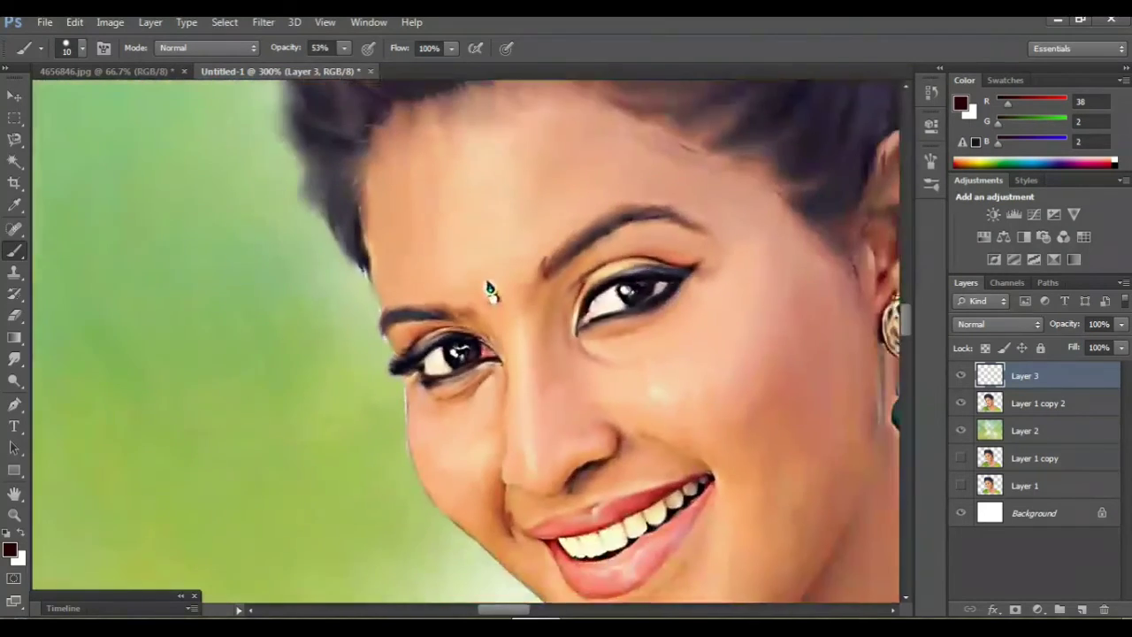
key("ctrl+plus")
key("ctrl+plus")
key("ctrl+plus")
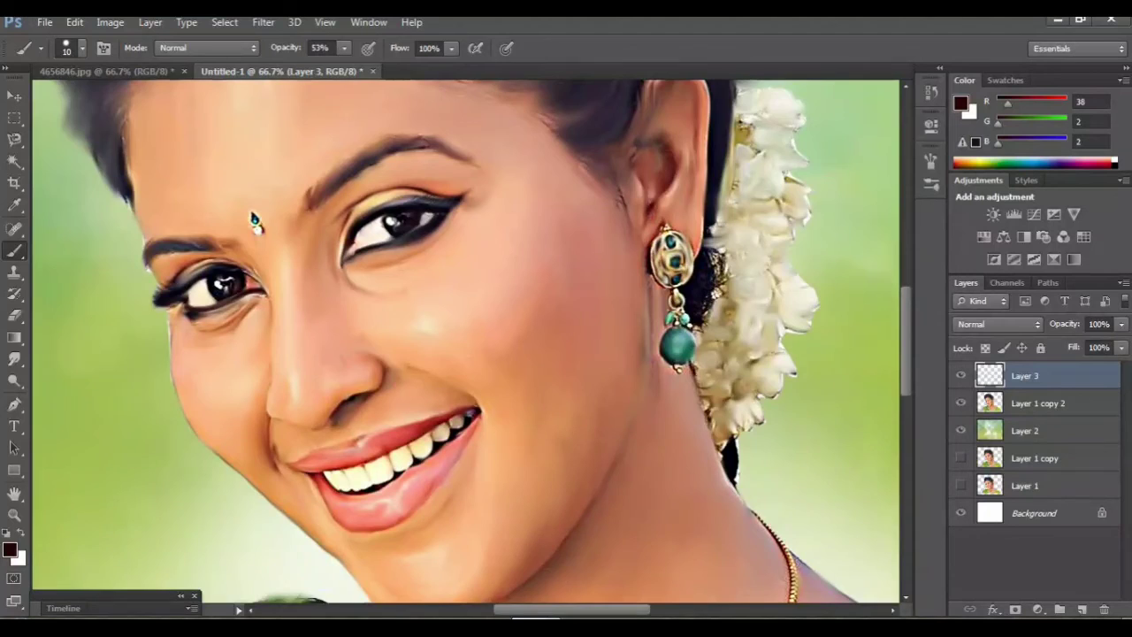
key("ctrl+plus")
scroll(467, 341, "left", 5)
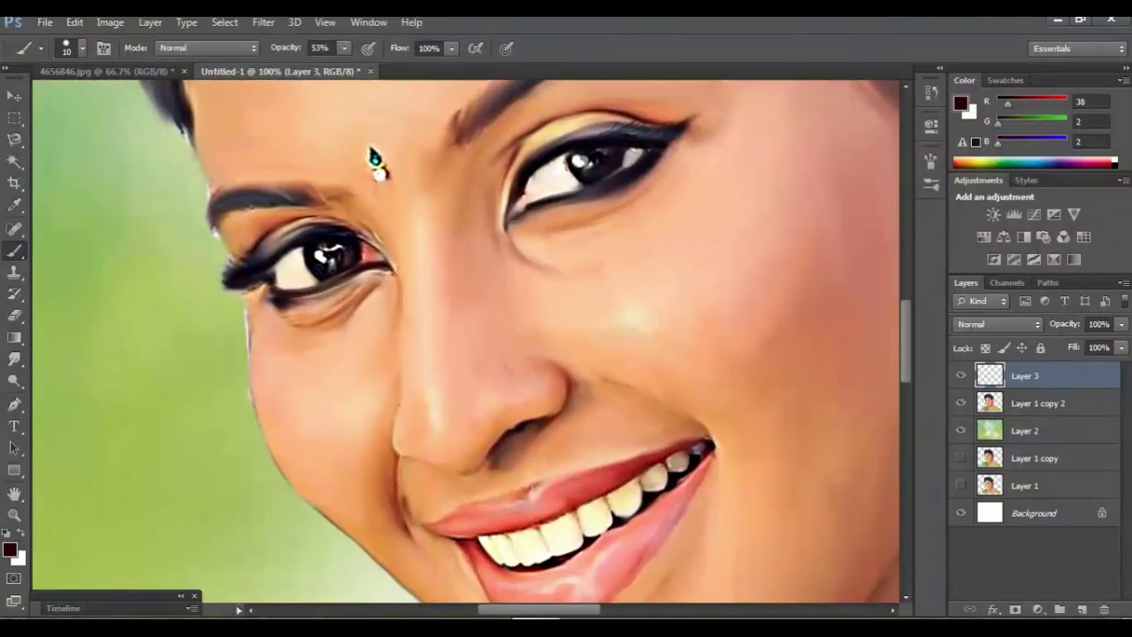
scroll(467, 341, "up", 1)
key("ctrl+plus")
key("ctrl+plus")
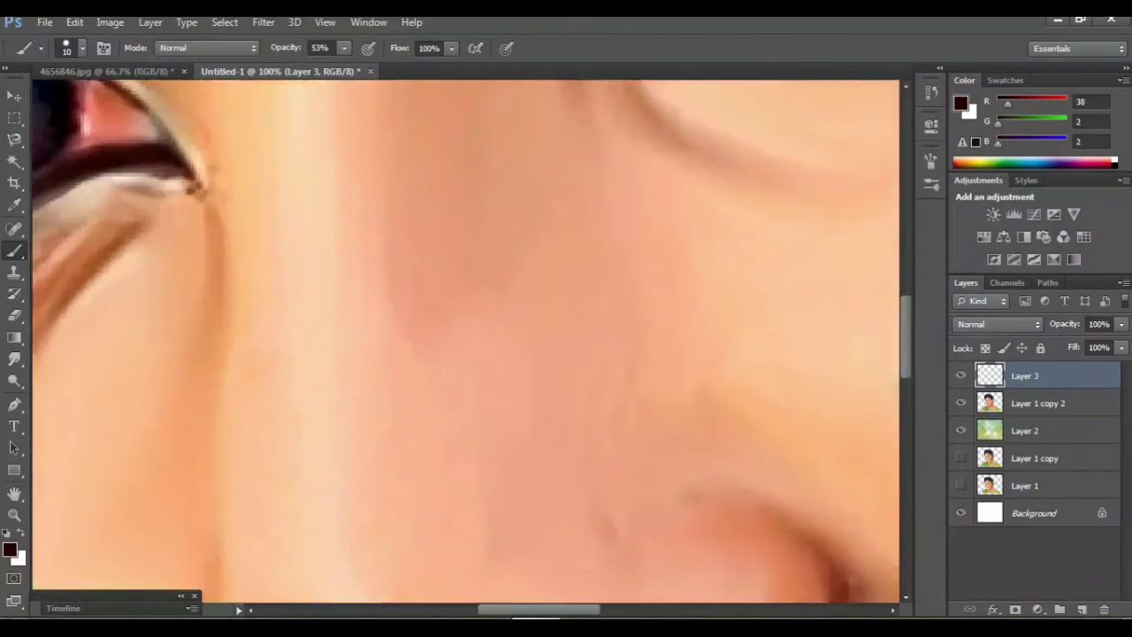
key("ctrl+plus")
scroll(467, 341, "left", 6)
scroll(466, 340, "left", 2)
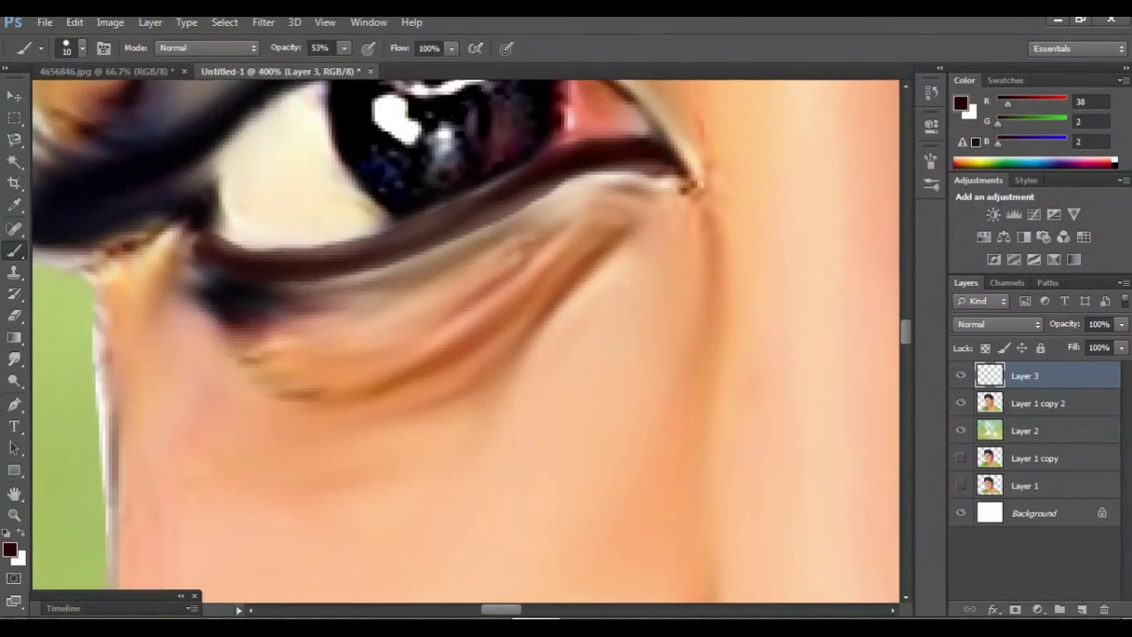
scroll(466, 341, "up", 4)
scroll(466, 340, "up", 1)
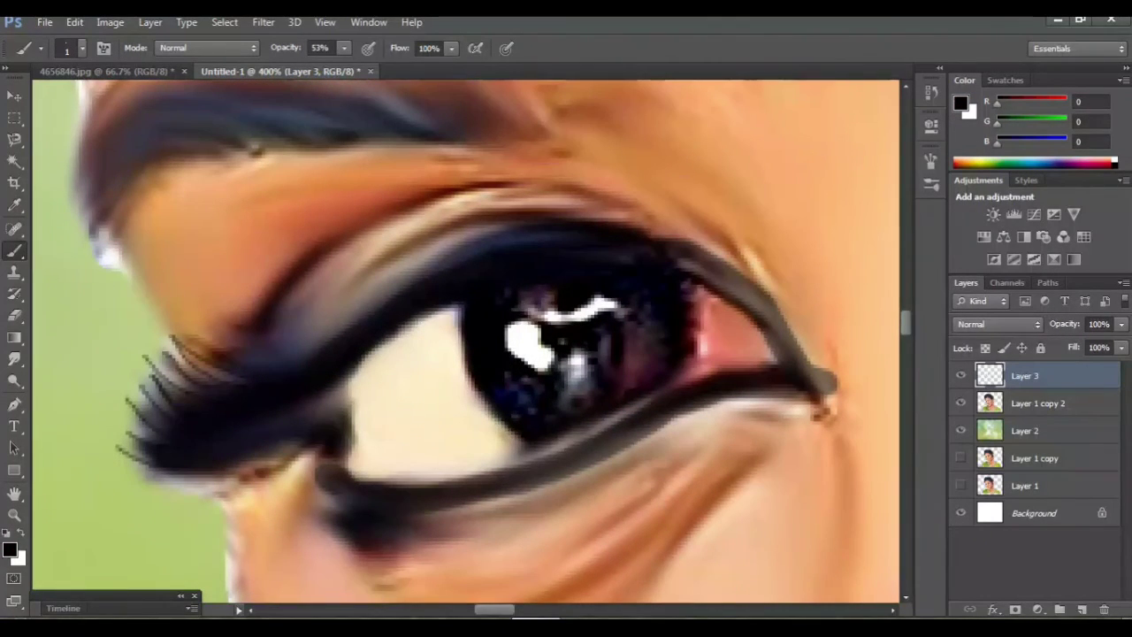
key("ctrl+minus")
key("ctrl+minus")
key("ctrl+minus")
key("ctrl+minus")
key("ctrl+minus")
key("ctrl+minus")
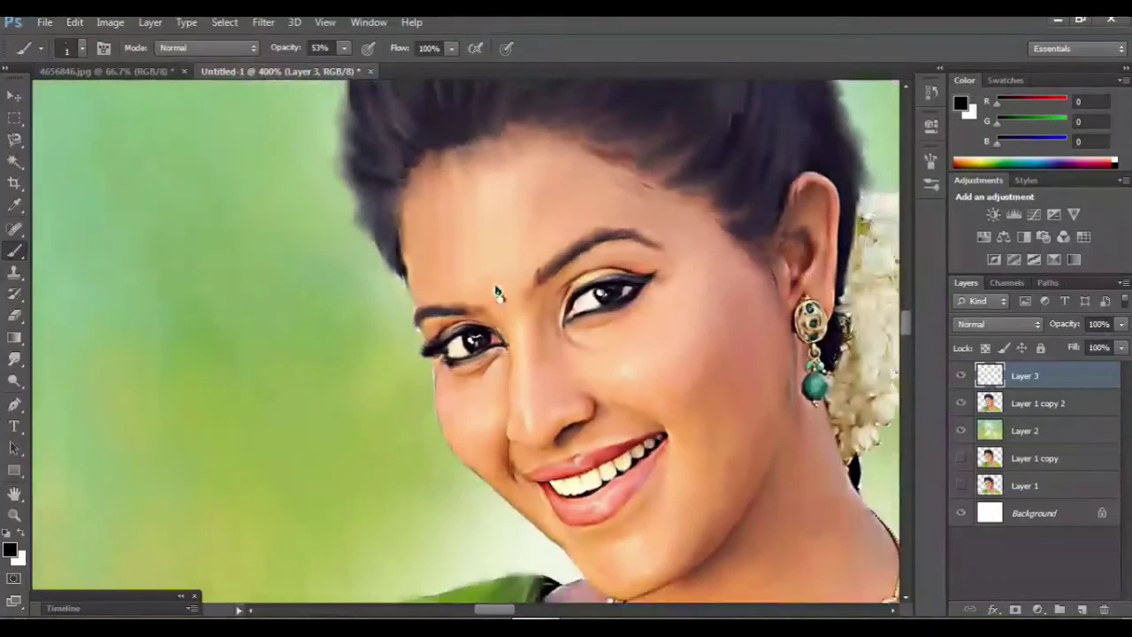
key("ctrl+minus")
scroll(484, 306, "up", 2)
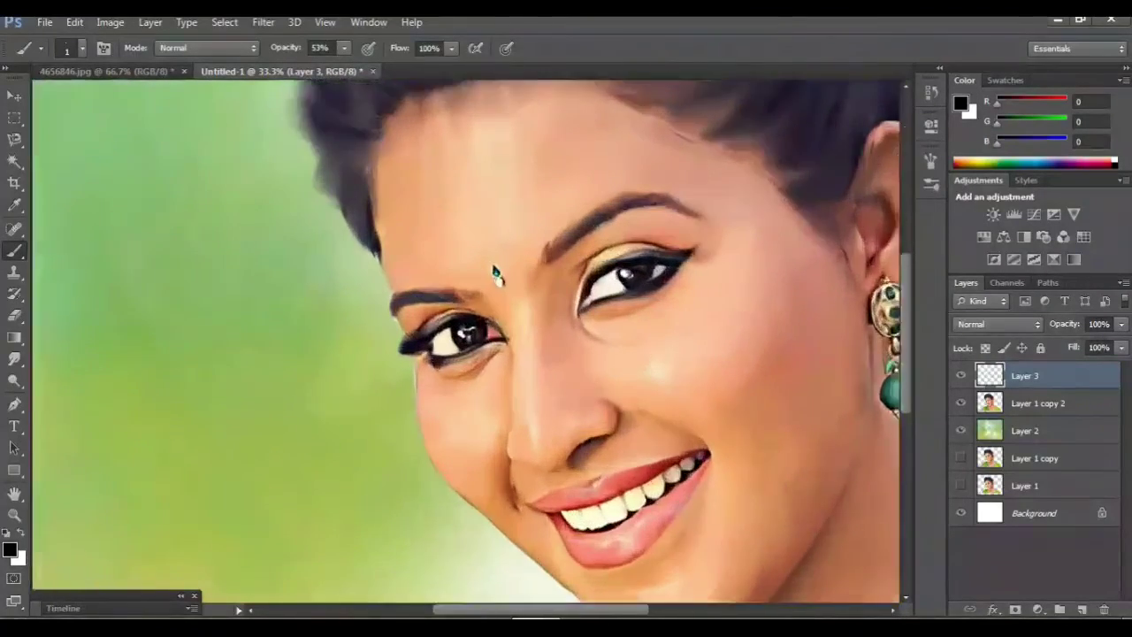
scroll(493, 273, "up", 1)
scroll(508, 230, "up", 1)
scroll(543, 106, "up", 1)
key("ctrl+plus")
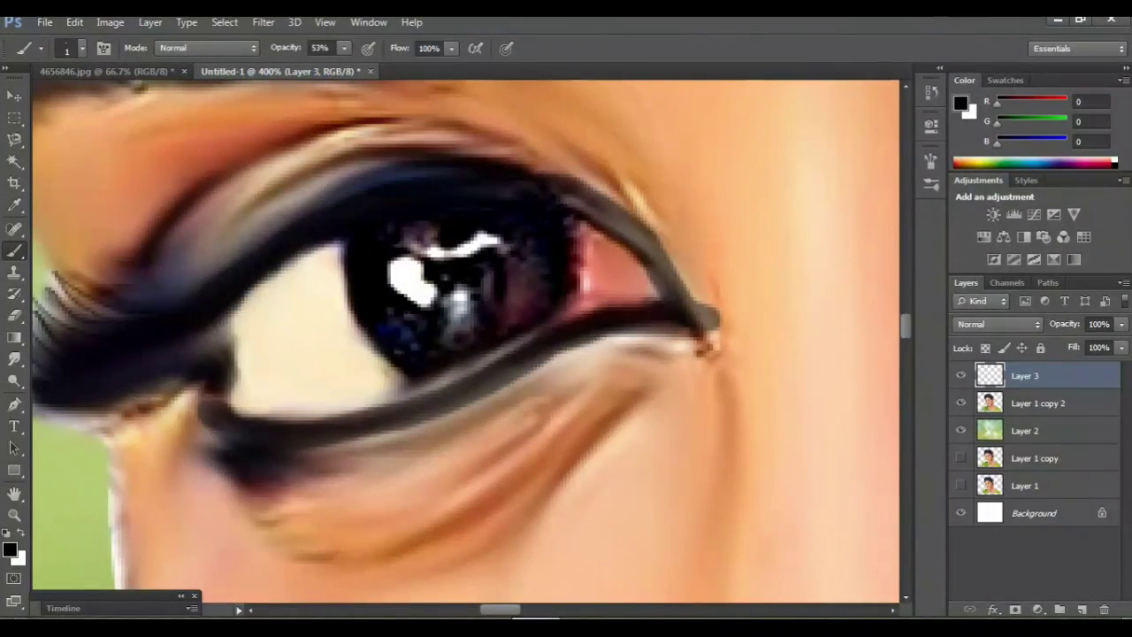
- Brighten and extend the white pupil highlight, then darken the pupil's lower edge in black
key("bracketright")
left_click(405, 272)
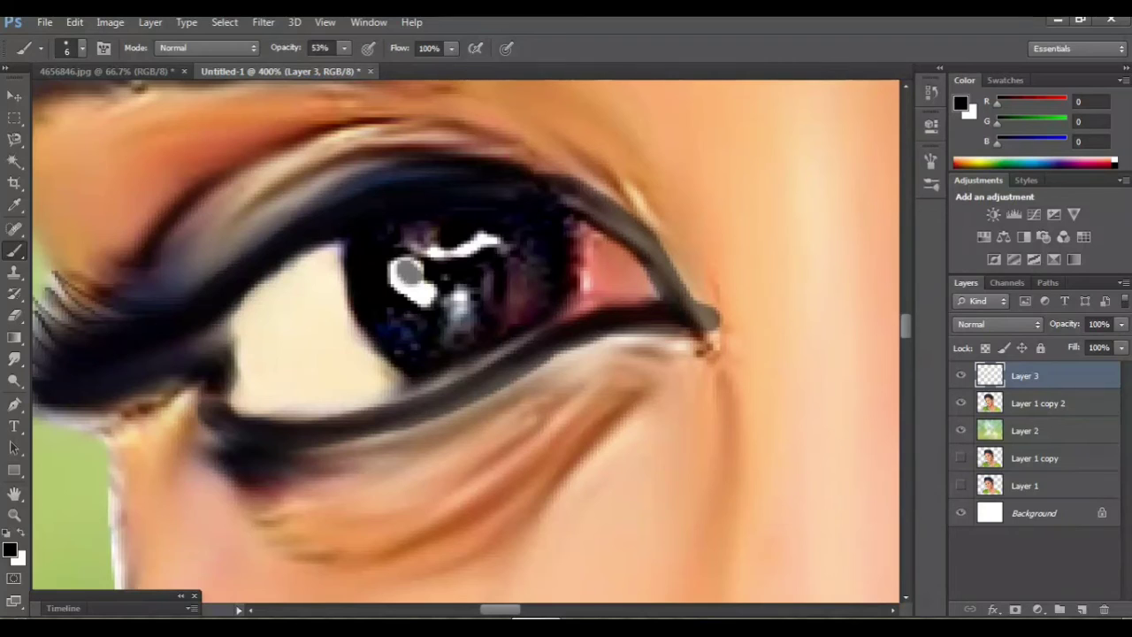
left_click(403, 265, "alt")
left_click_drag(423, 279, 430, 290)
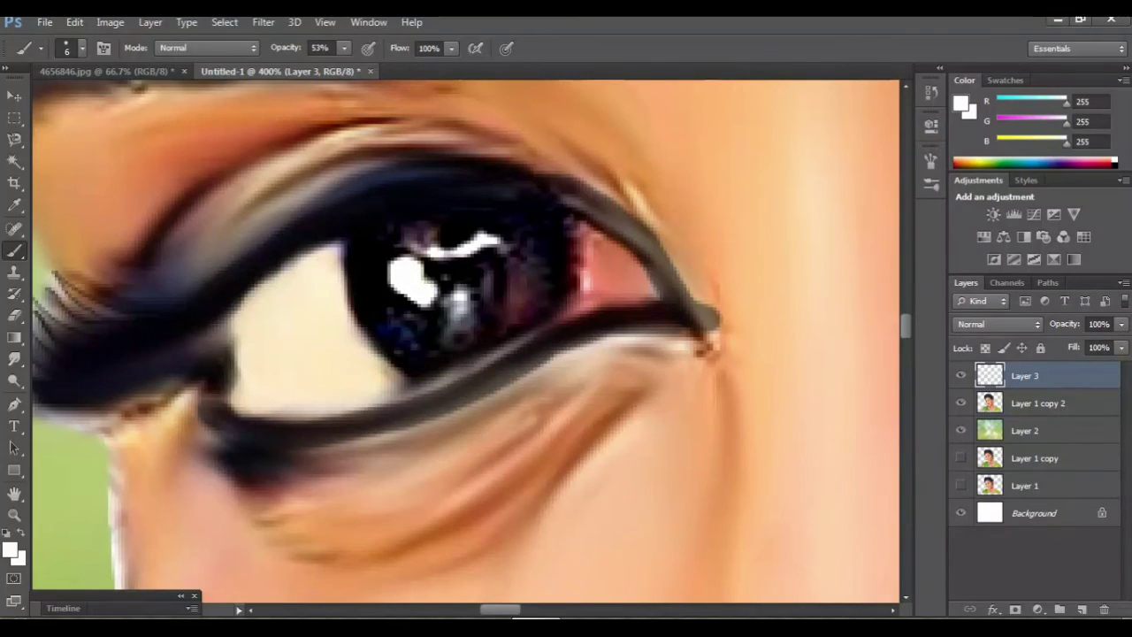
left_click_drag(433, 248, 474, 254)
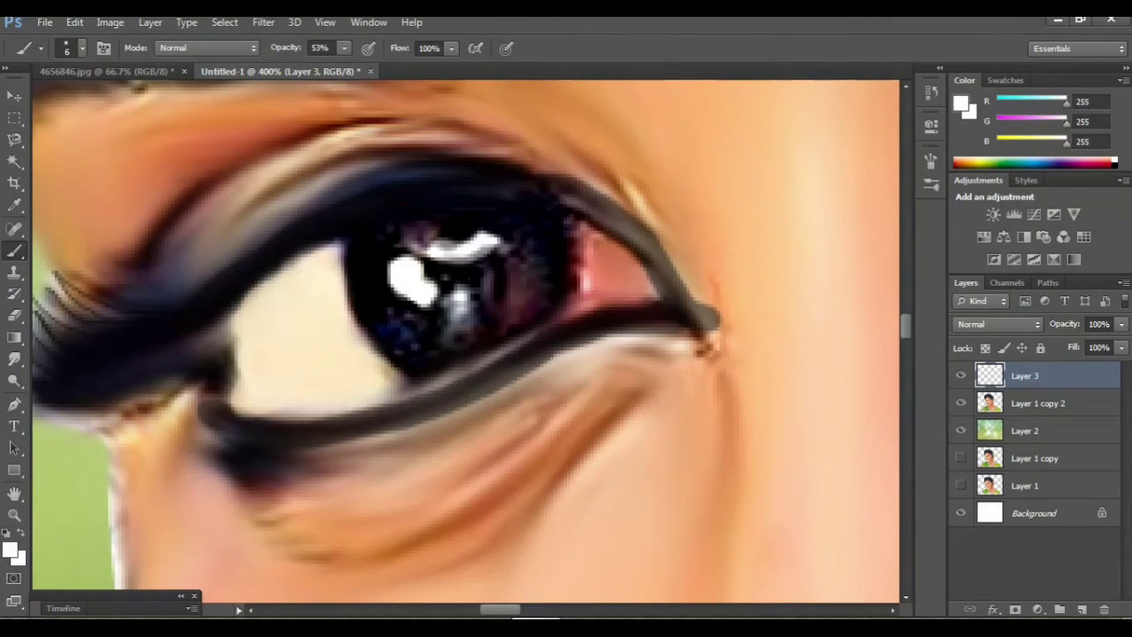
key("d")
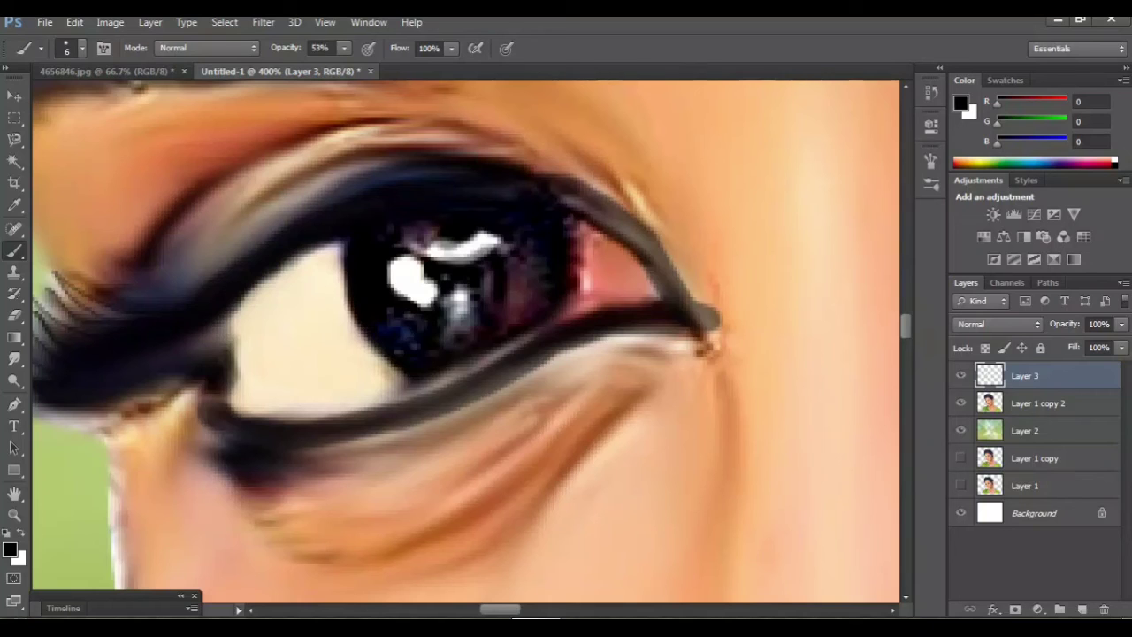
left_click_drag(461, 344, 517, 326)
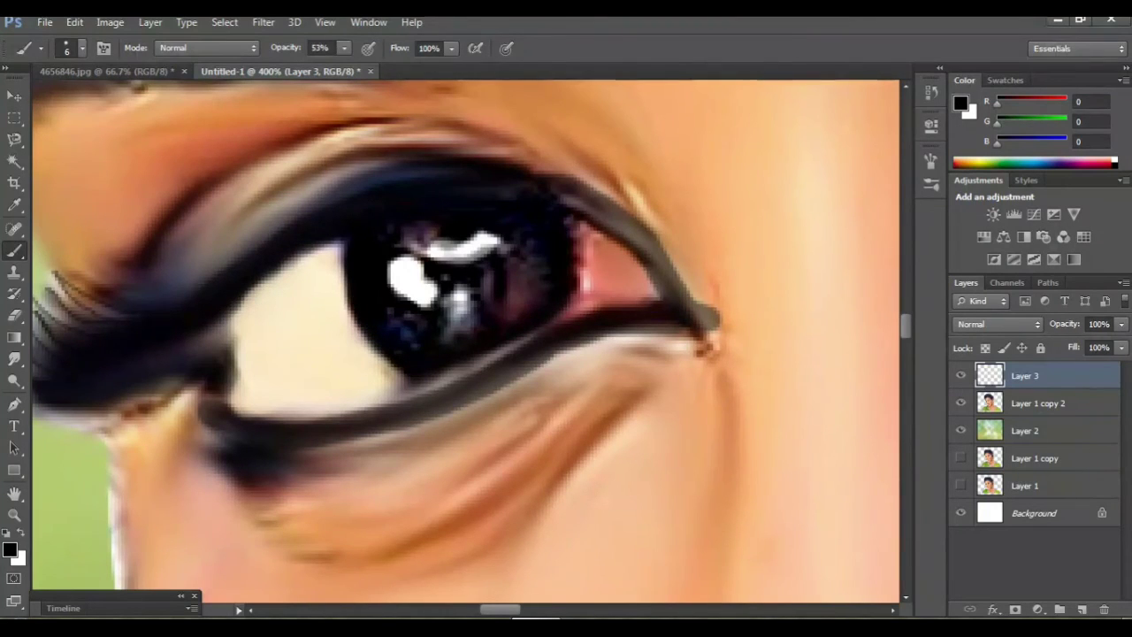
- Pan the view over to the right eye's iris
scroll(466, 341, "right", 2)
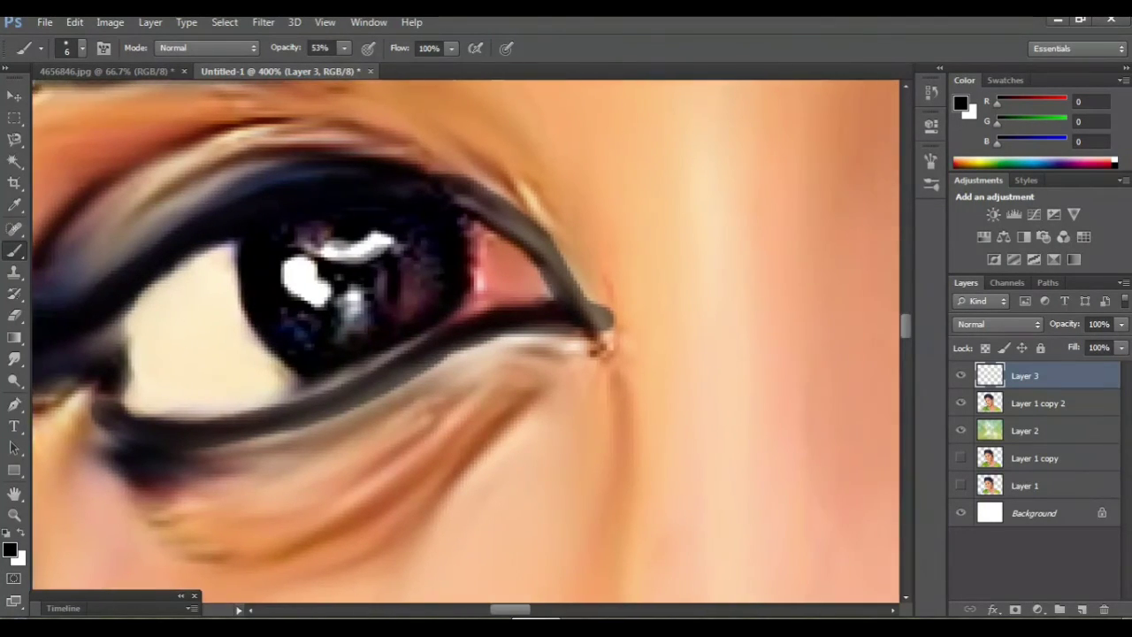
scroll(466, 340, "right", 5)
scroll(466, 341, "right", 1)
scroll(466, 341, "right", 4)
scroll(466, 341, "up", 3)
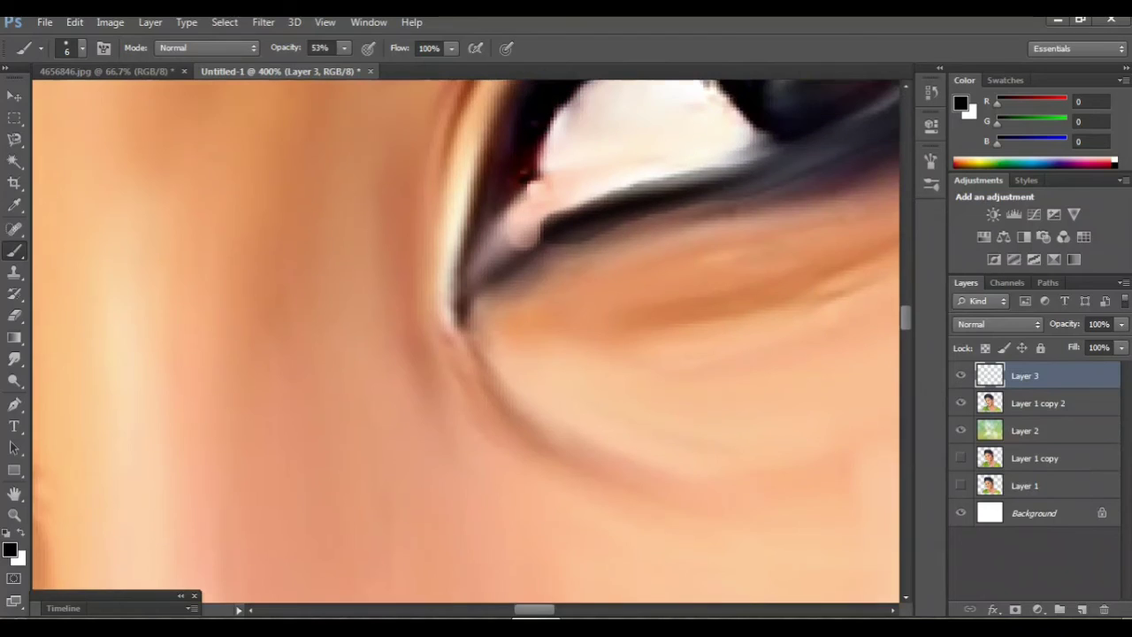
scroll(466, 340, "up", 2)
scroll(466, 341, "up", 1)
scroll(466, 341, "up", 2)
scroll(466, 341, "right", 3)
scroll(466, 340, "left", 3)
scroll(466, 340, "right", 3)
scroll(466, 341, "up", 3)
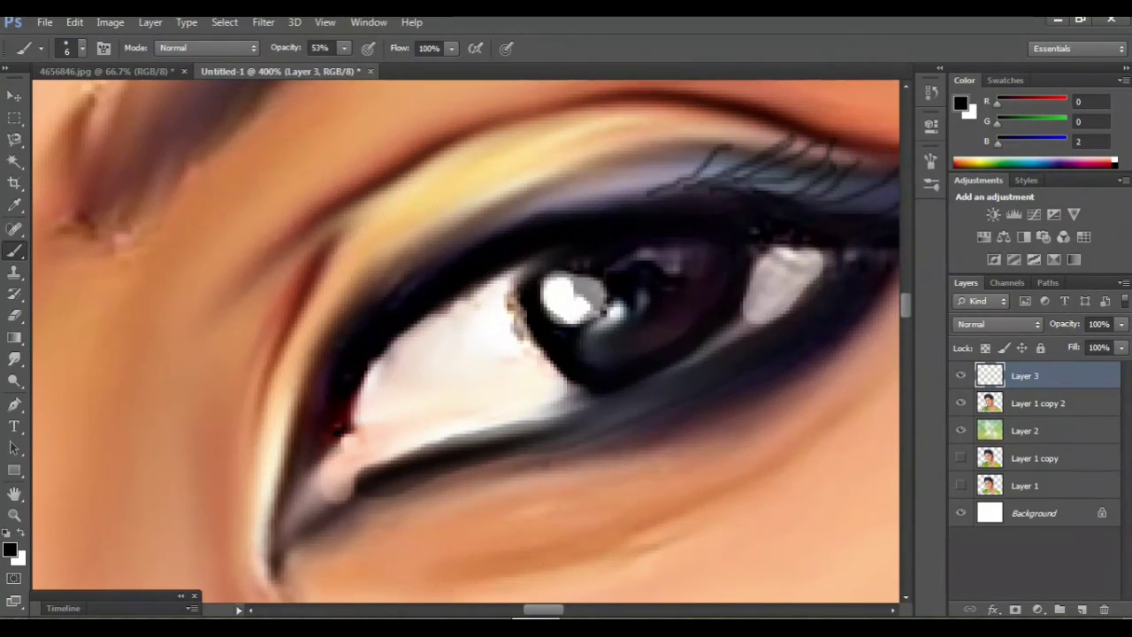
- Set the foreground colour to cyan 14cdee
left_click(10, 549)
left_click(574, 230)
left_click(521, 192)
left_click(425, 171)
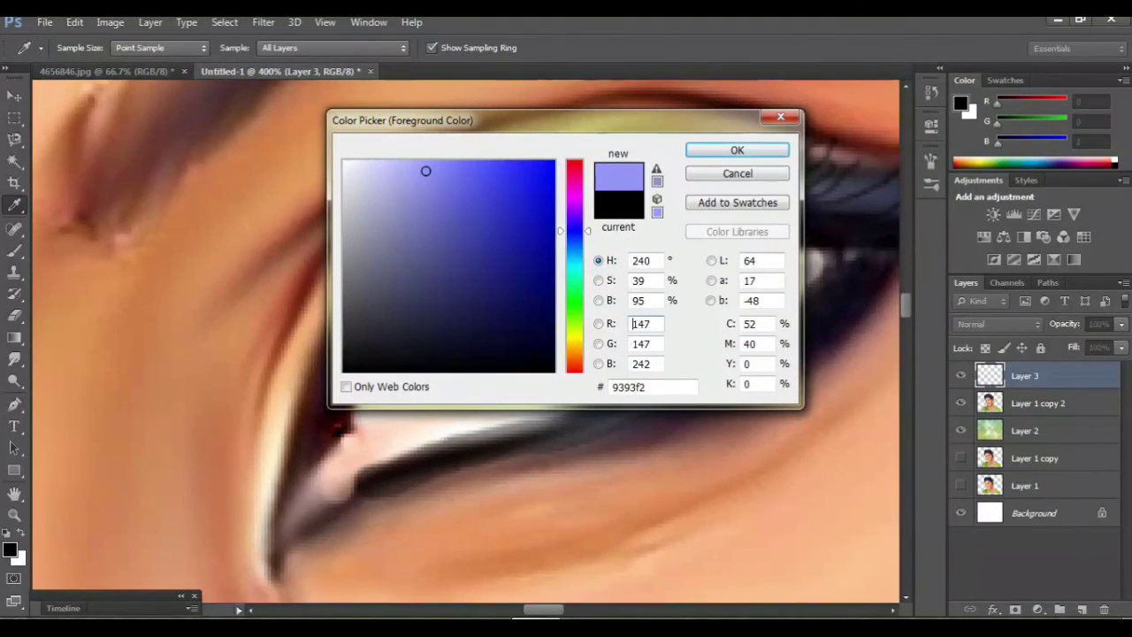
left_click_drag(575, 230, 574, 260)
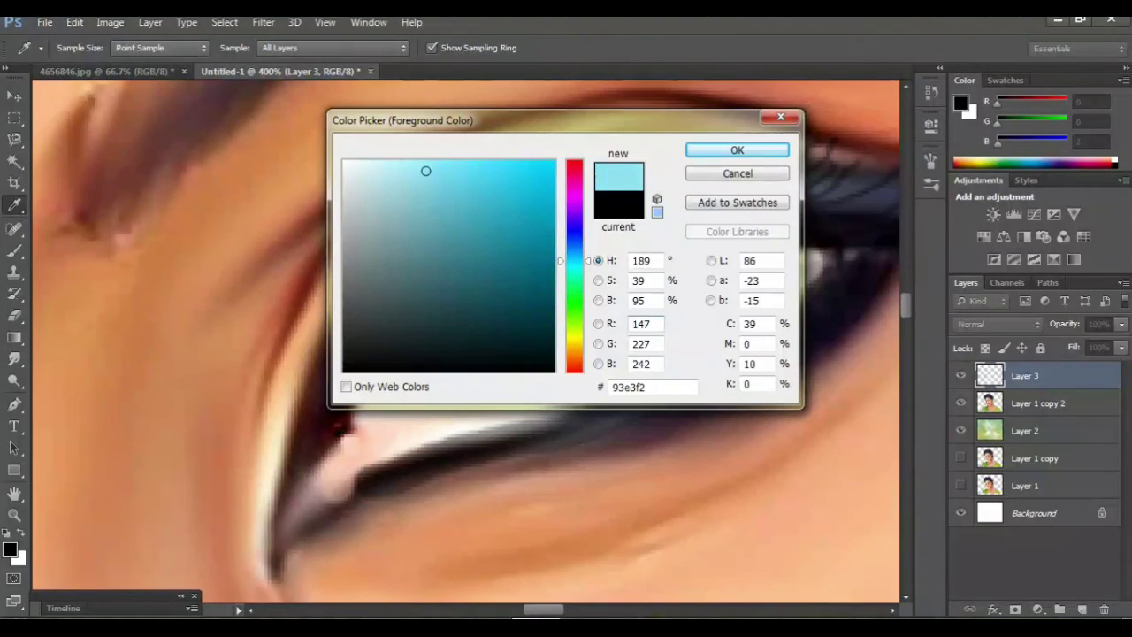
left_click(536, 174)
left_click(736, 151)
- Dab an arc of five cyan dots across the lower iris
key("b")
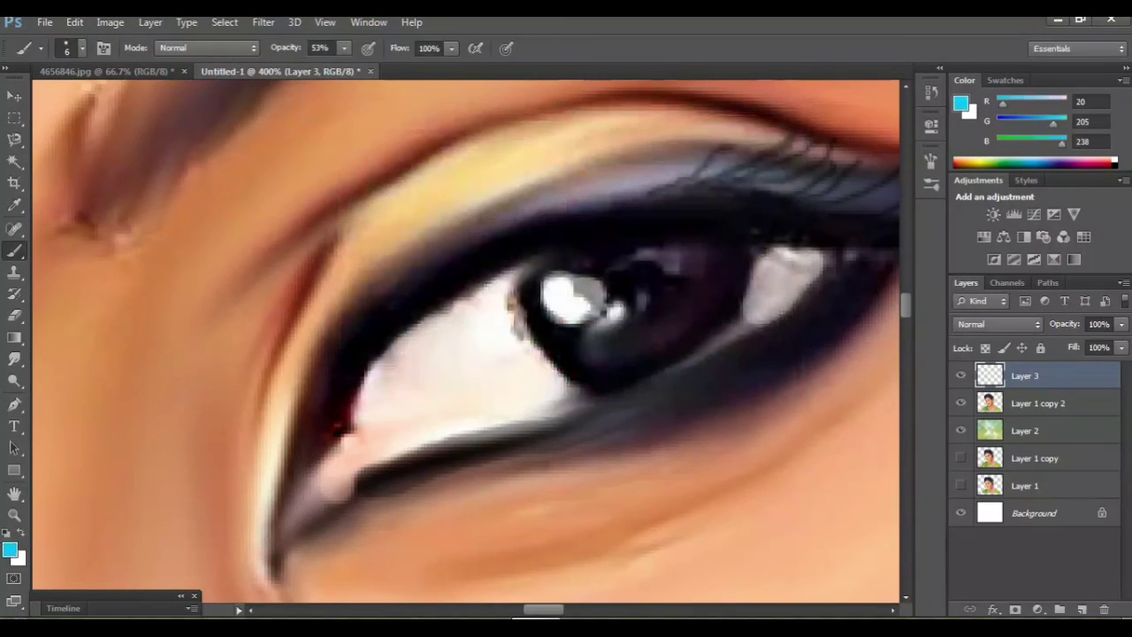
left_click(569, 346)
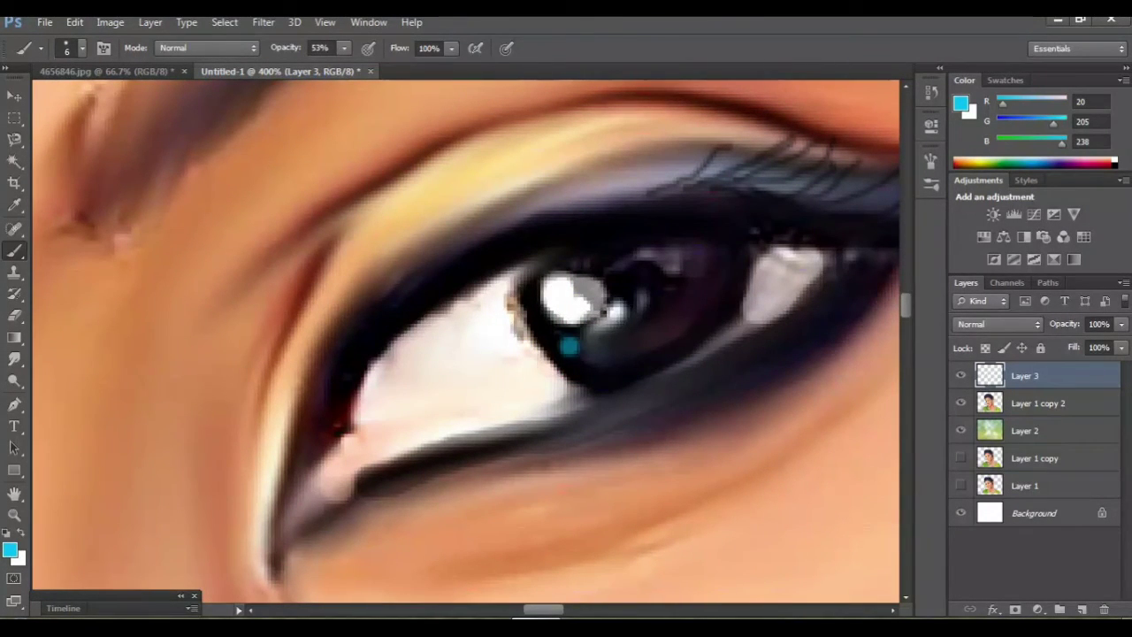
left_click(610, 355)
left_click(656, 344)
left_click(689, 328)
left_click(713, 287)
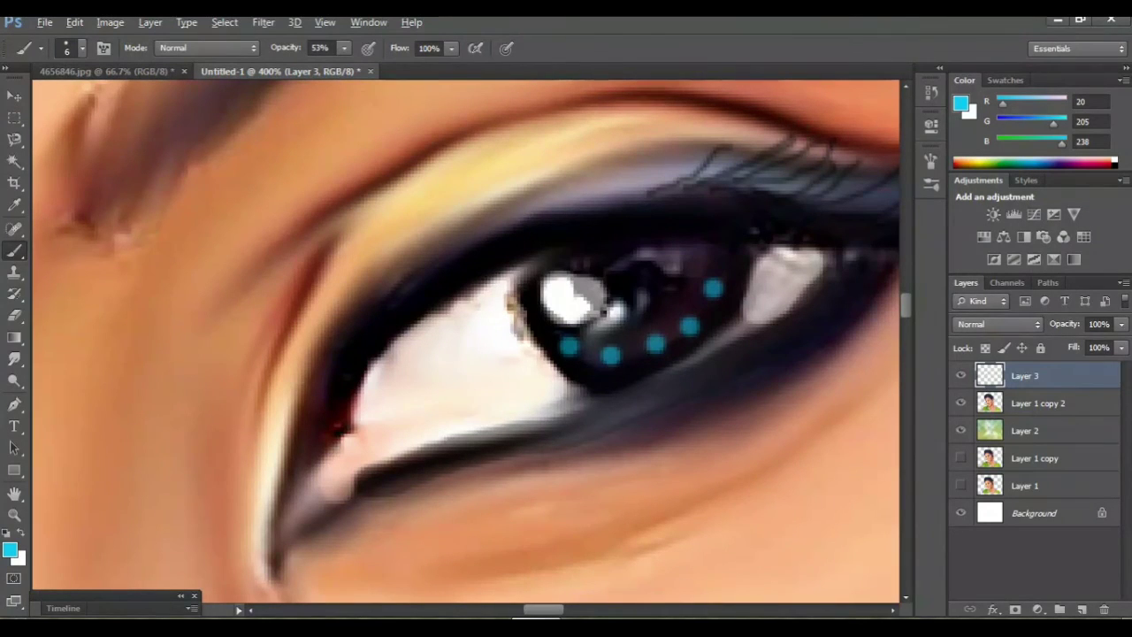
- Add white dots alternating between the cyan dots along the arc
left_click(566, 296, "alt")
left_click(586, 364)
left_click(633, 363)
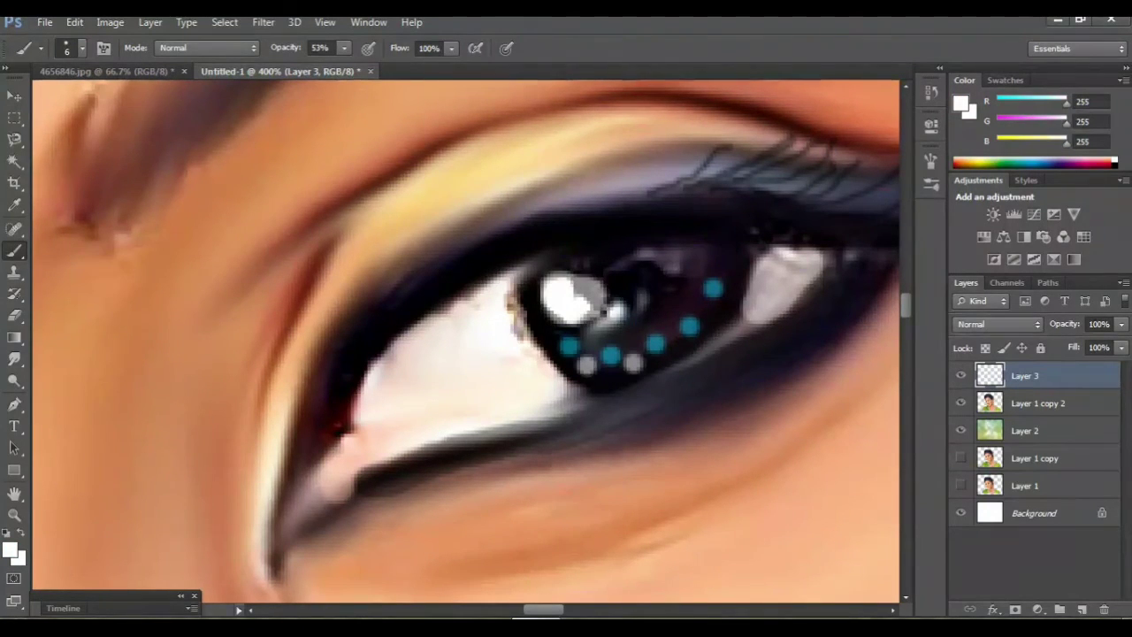
left_click(676, 342)
left_click(703, 310)
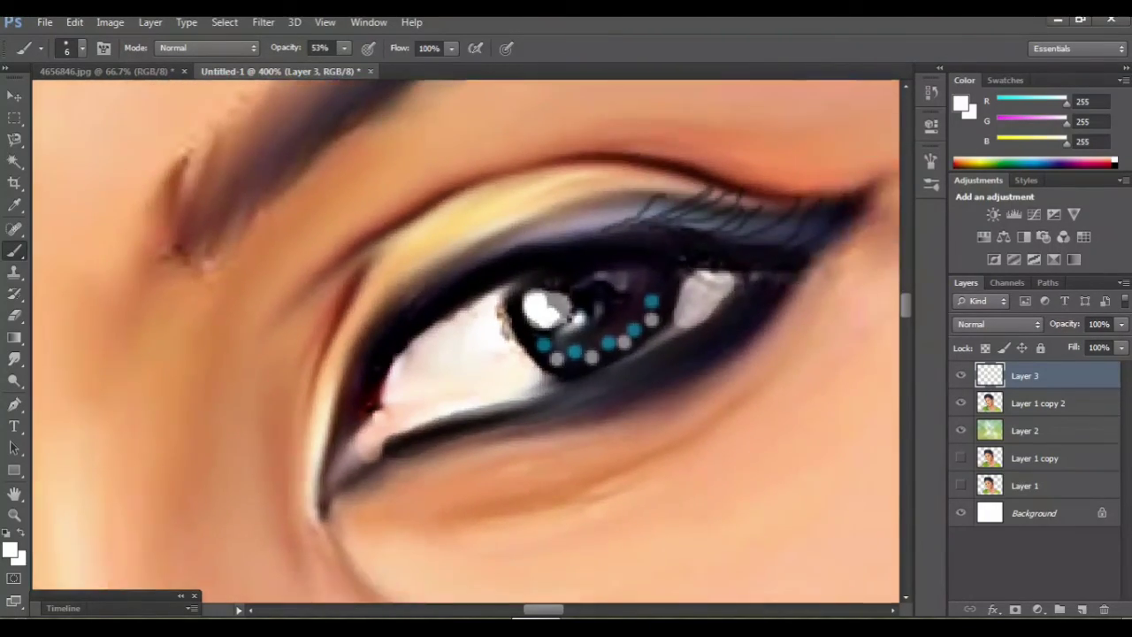
- Sample the teal from the existing eye dots and paint five teal dots around the left iris edge
scroll(273, 323, "down", 4)
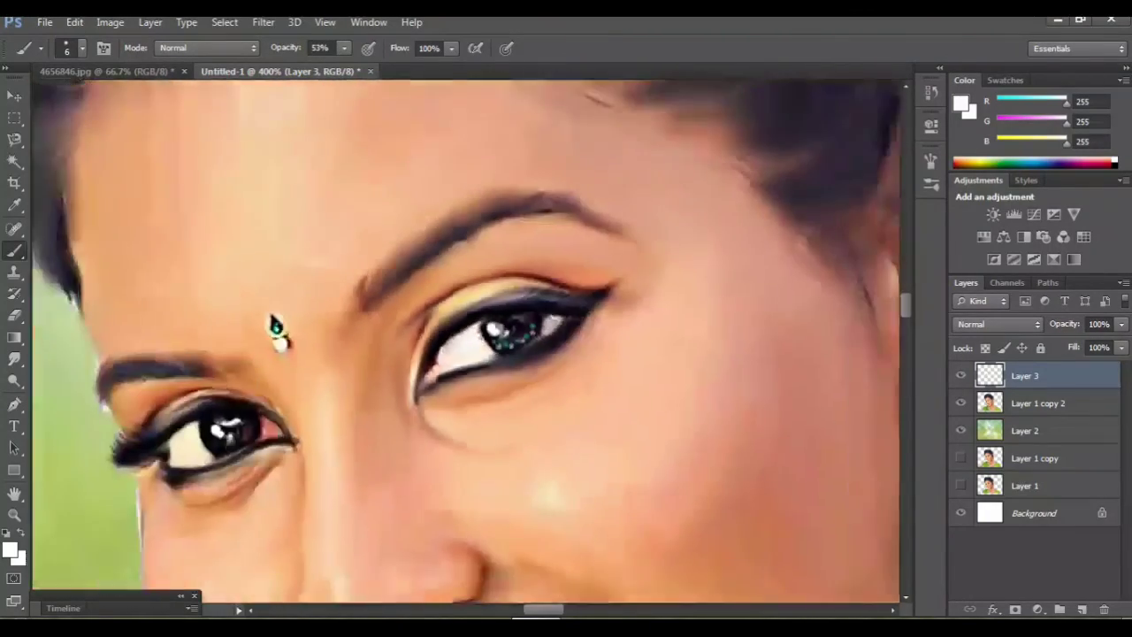
scroll(344, 328, "down", 2)
scroll(372, 332, "down", 1)
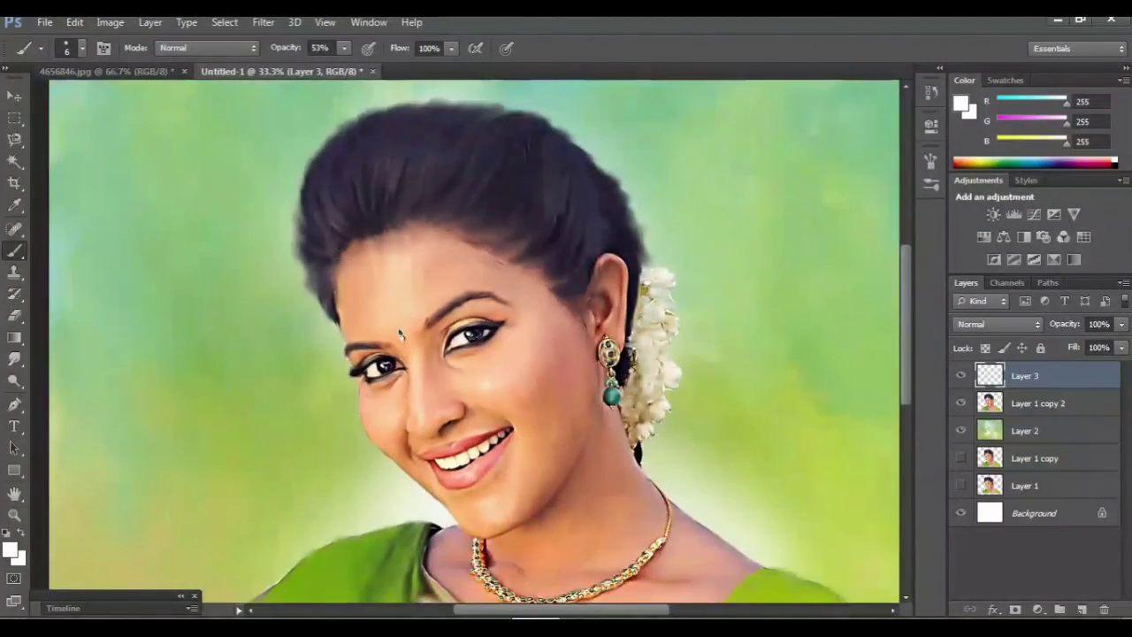
scroll(400, 334, "up", 5)
scroll(467, 349, "up", 1)
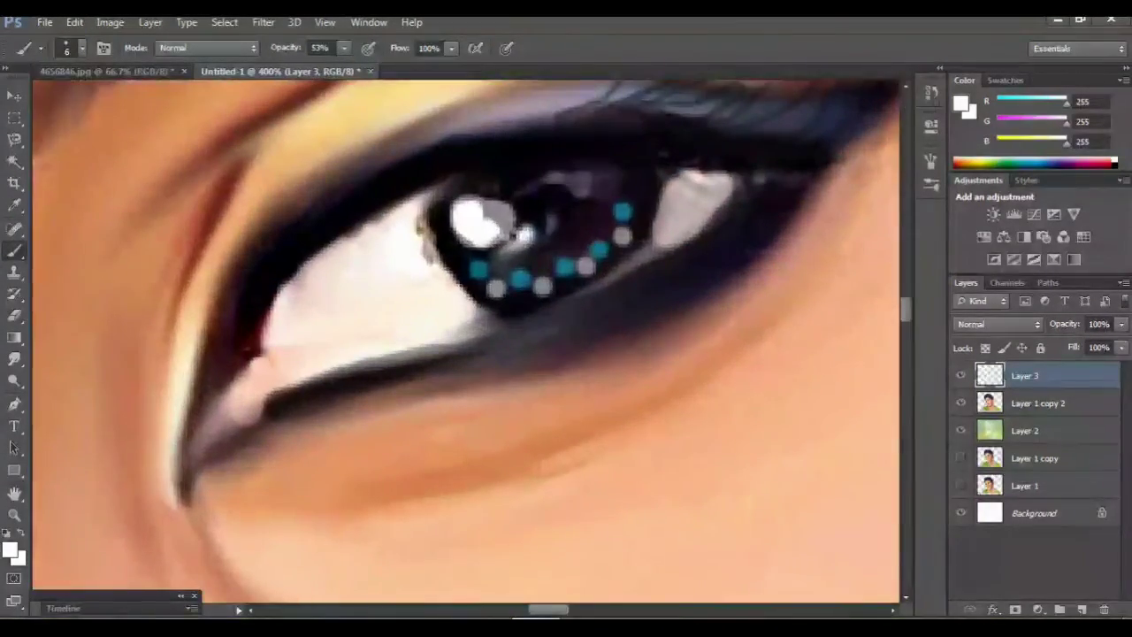
key("super")
key("super")
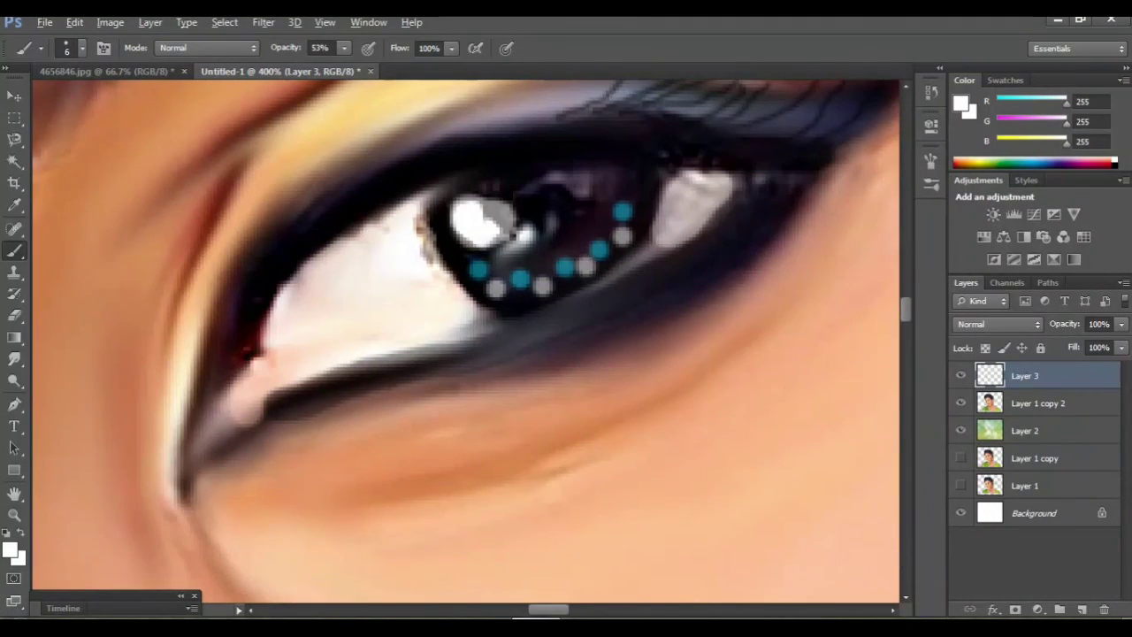
left_click(623, 210, "alt")
scroll(467, 341, "left", 5)
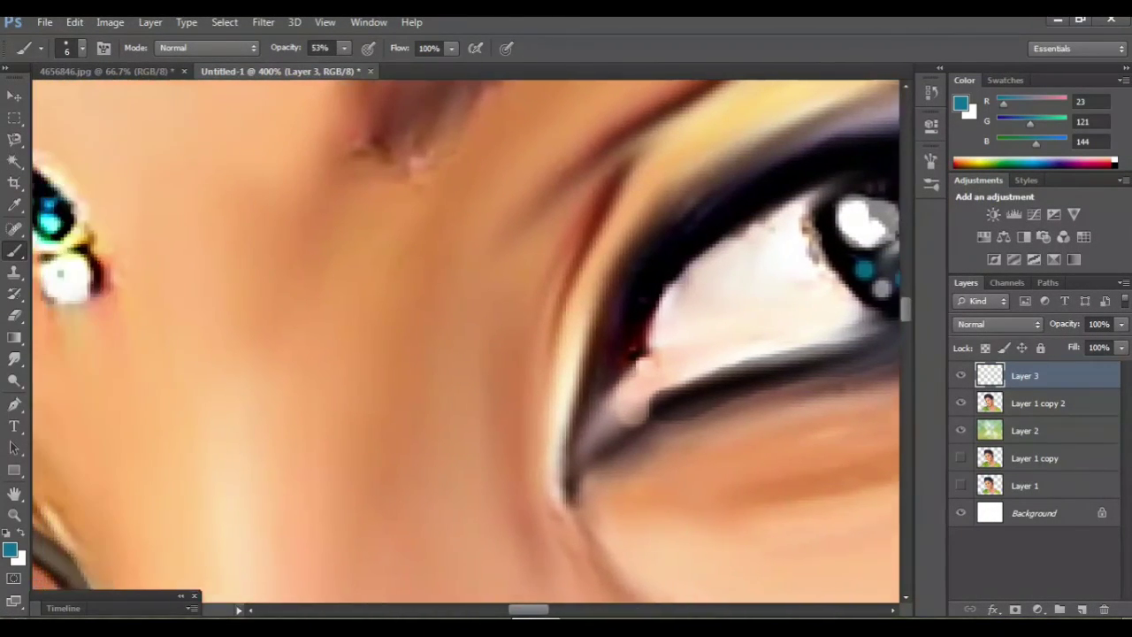
scroll(467, 340, "left", 3)
scroll(467, 340, "left", 3)
scroll(467, 341, "left", 3)
scroll(467, 341, "down", 1)
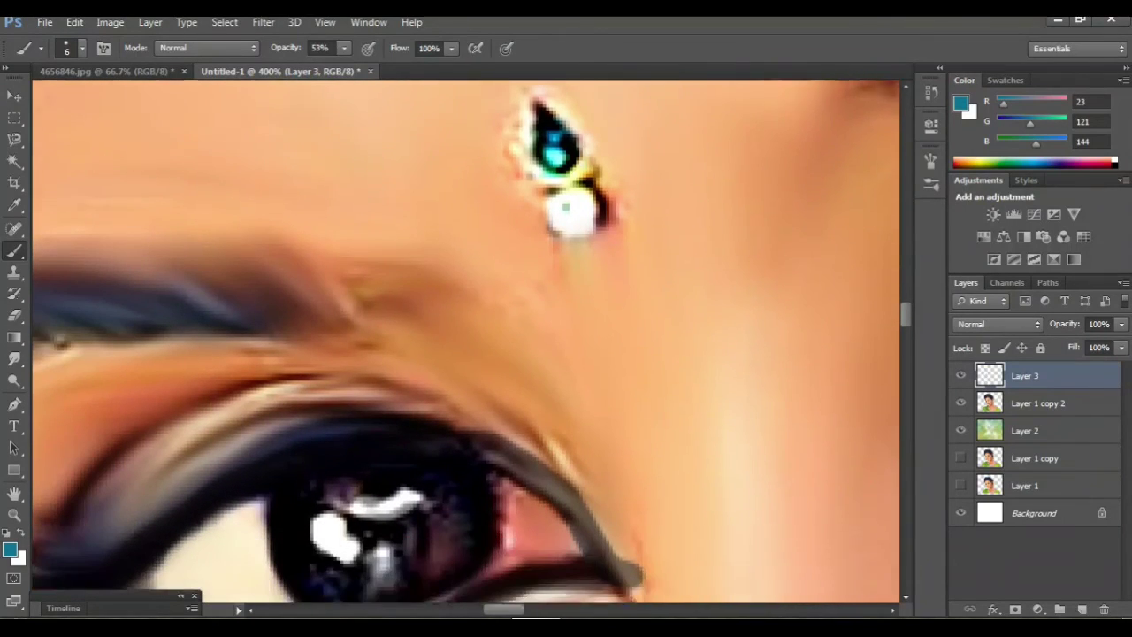
scroll(467, 340, "down", 2)
left_click(287, 443)
left_click(297, 470)
left_click(316, 504)
left_click(353, 511)
left_click(426, 480)
- Pick a brighter cyan as foreground and dot it over six points of the iris ring
left_click(10, 550)
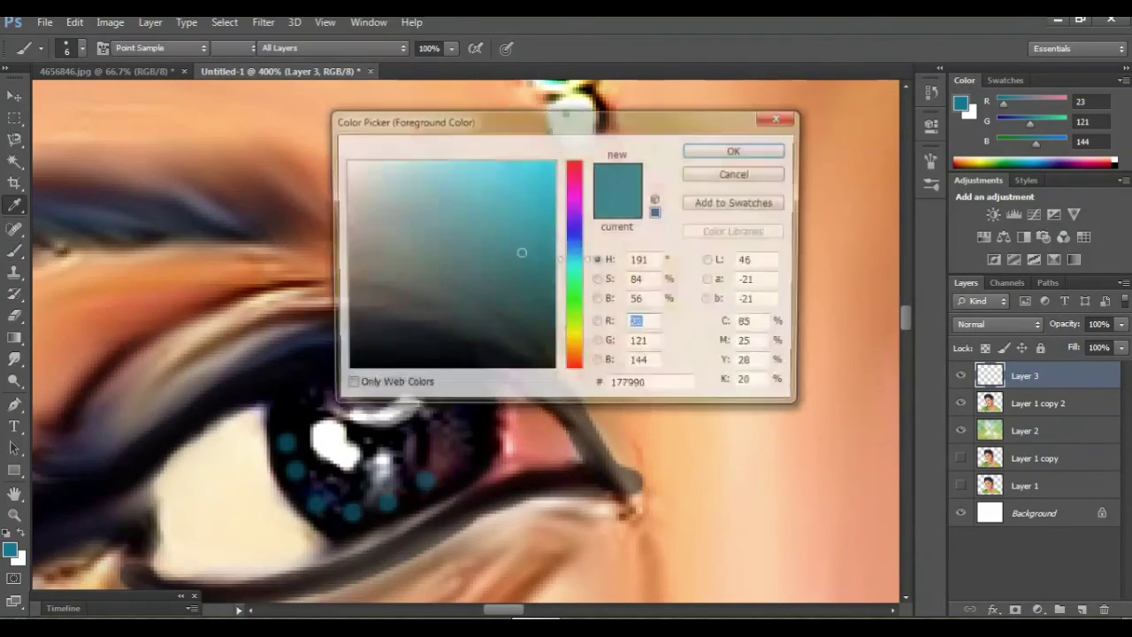
left_click(523, 169)
left_click(736, 150)
key("b")
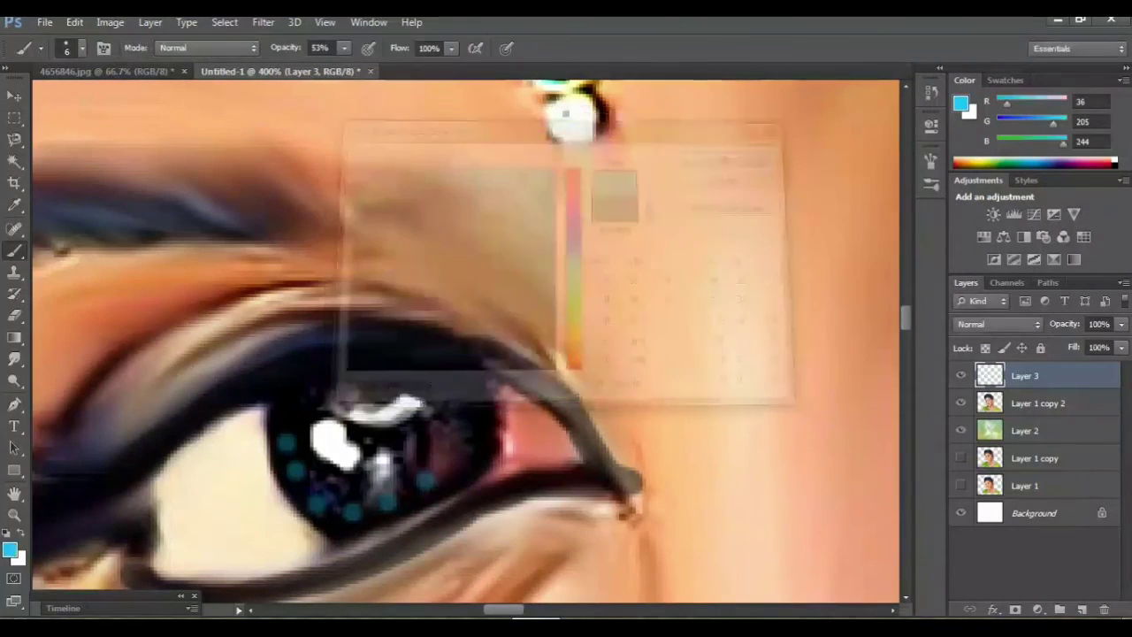
left_click(429, 480)
left_click(389, 501)
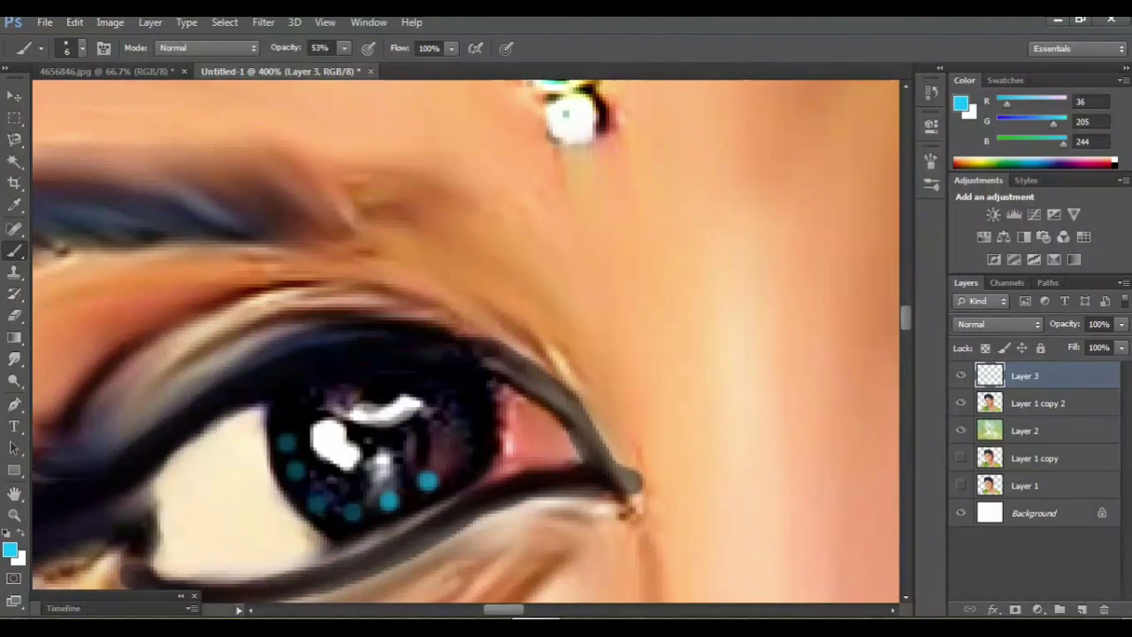
left_click(354, 512)
left_click(318, 505)
left_click(298, 472)
left_click(286, 444)
- Sample white from the eye highlight and add five pale grey-white dots between the cyan ones
key("super")
key("super")
left_click(329, 442, "alt")
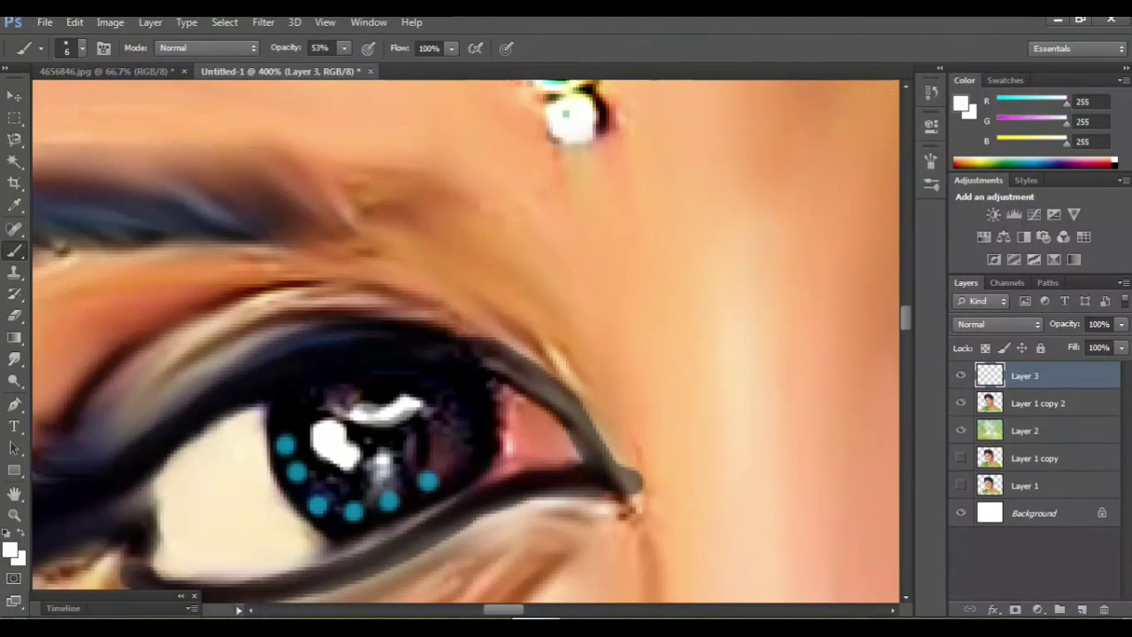
left_click(335, 491)
left_click(298, 491)
left_click(362, 494)
left_click(411, 498)
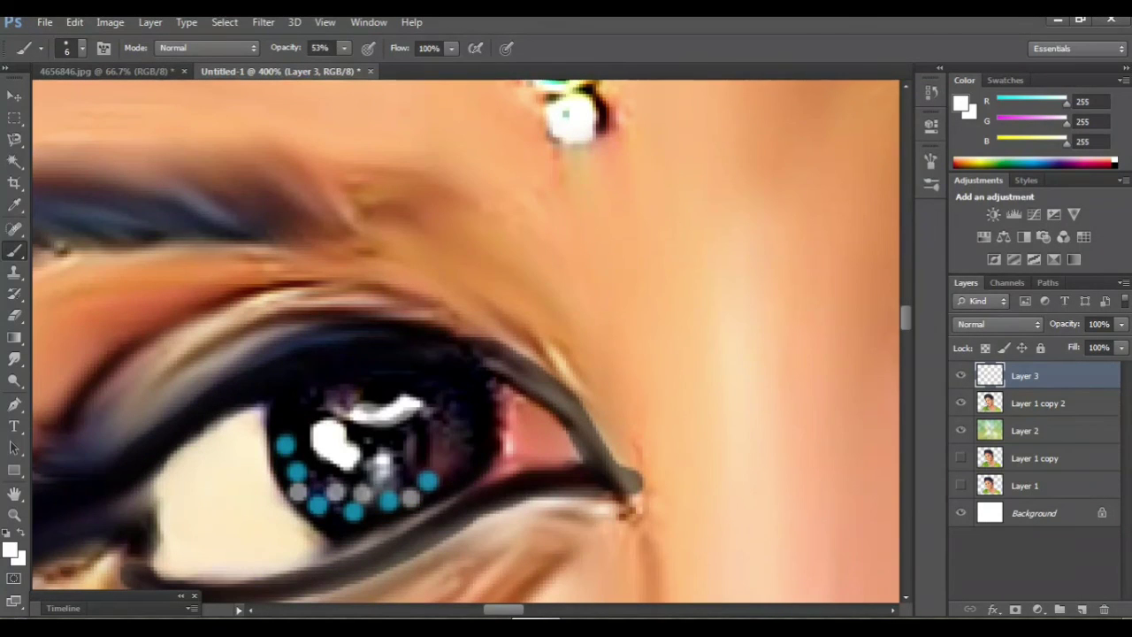
left_click(405, 466)
- Zoom to the bindi, sample its cyan to cover the dark tip, then sample the pearl's white
scroll(495, 221, "down", 2)
scroll(480, 273, "down", 2)
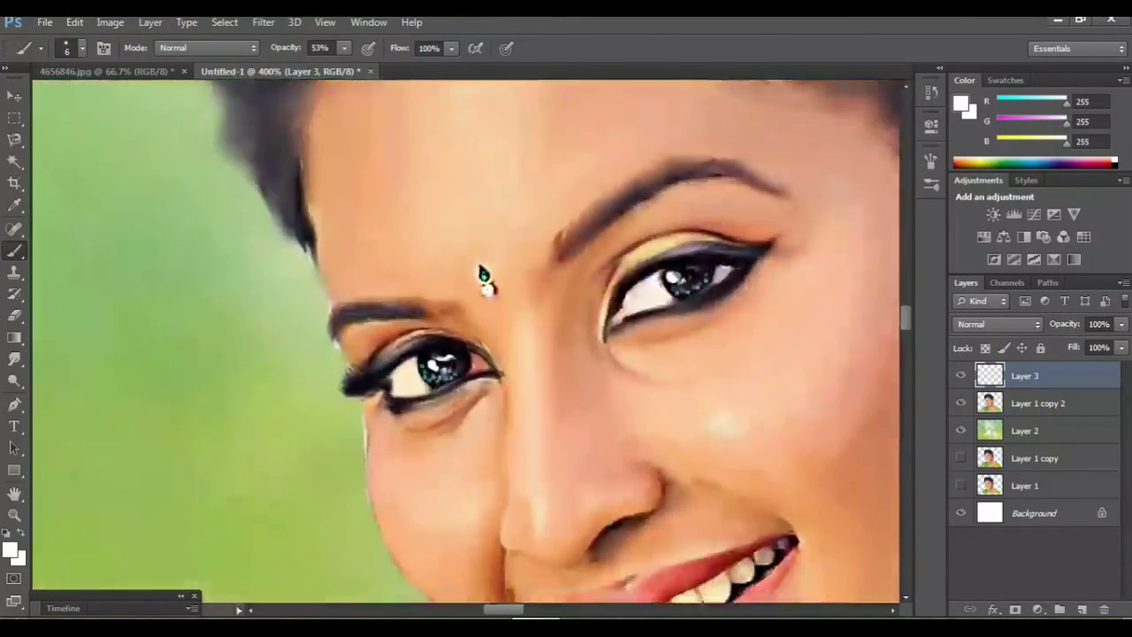
scroll(478, 296, "down", 1)
scroll(473, 305, "down", 1)
scroll(473, 305, "down", 1)
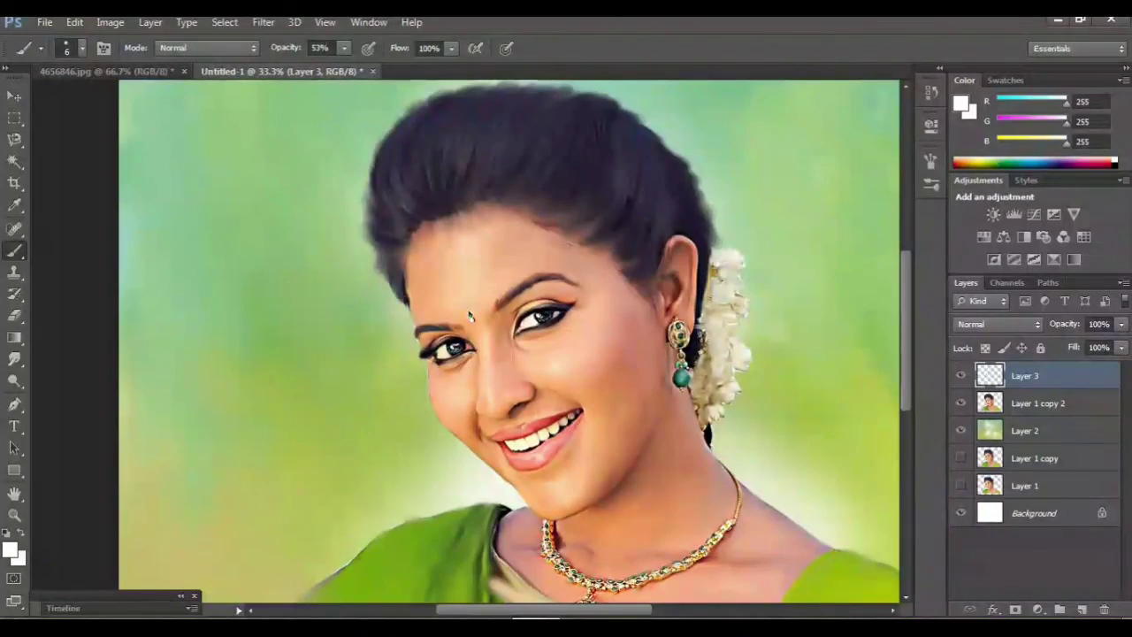
left_click_drag(471, 316, 470, 356)
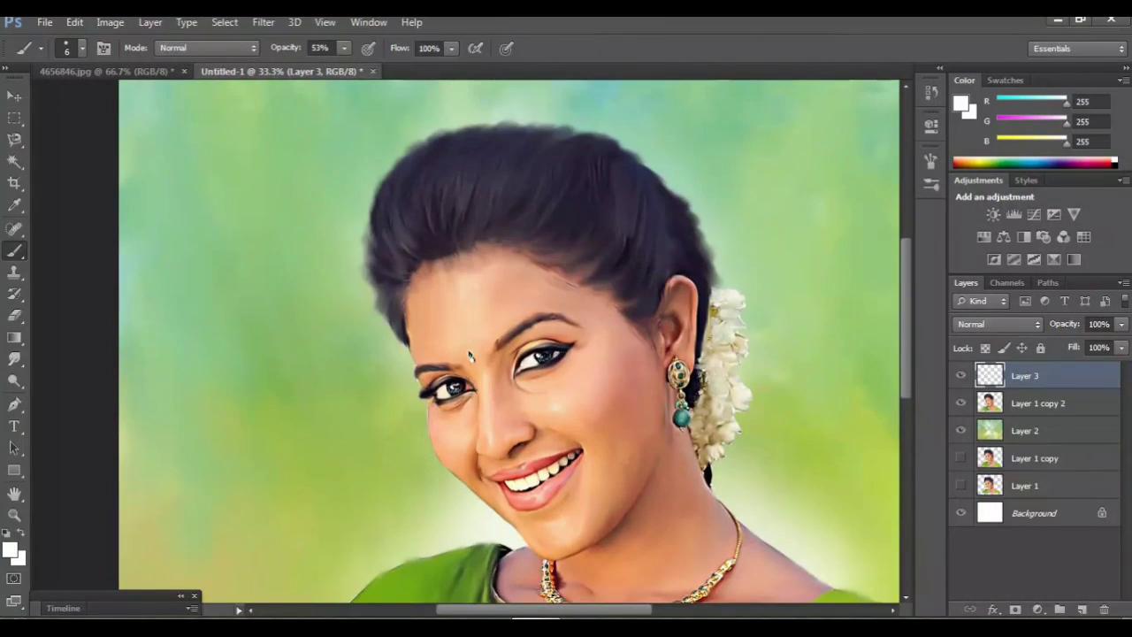
scroll(471, 355, "up", 1)
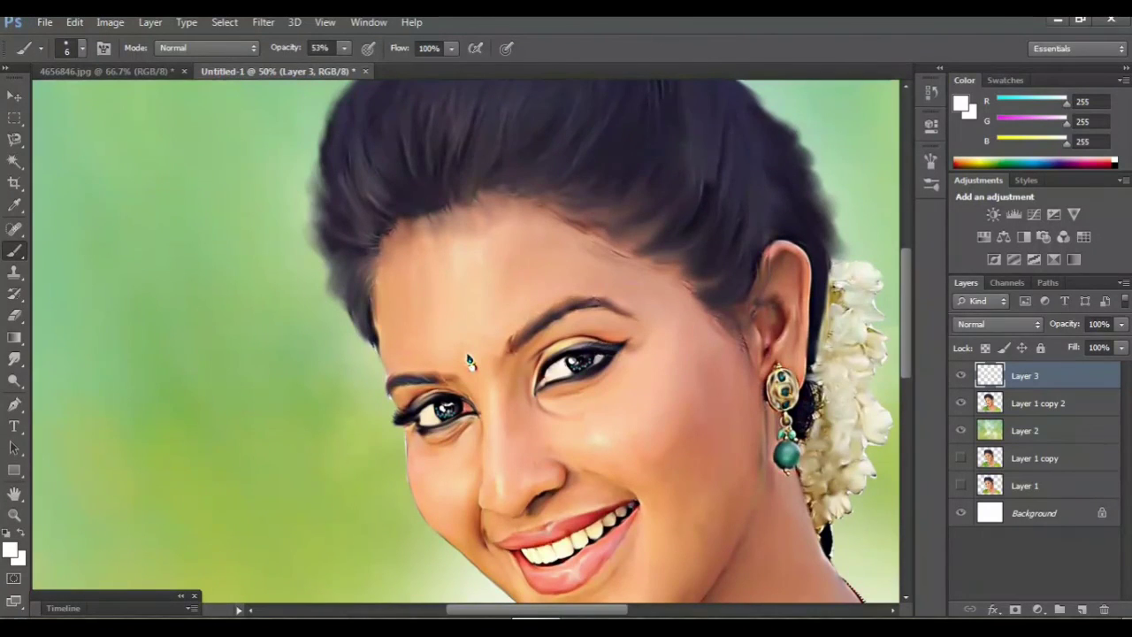
scroll(468, 360, "up", 1)
scroll(469, 360, "up", 1)
scroll(468, 360, "up", 2)
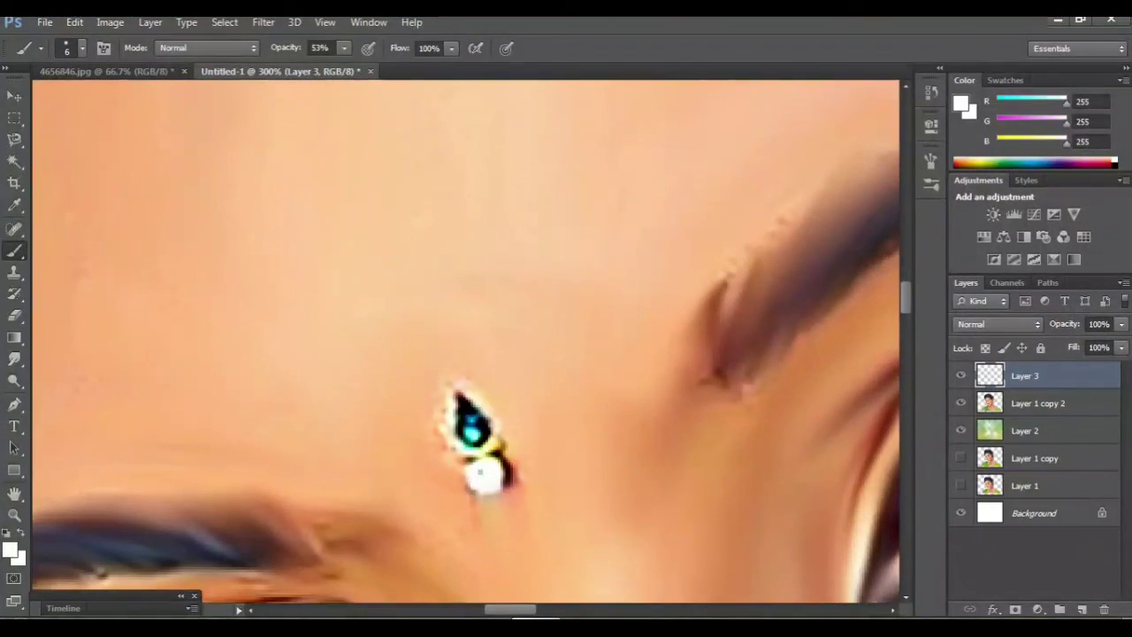
scroll(466, 342, "down", 1)
scroll(466, 342, "down", 1)
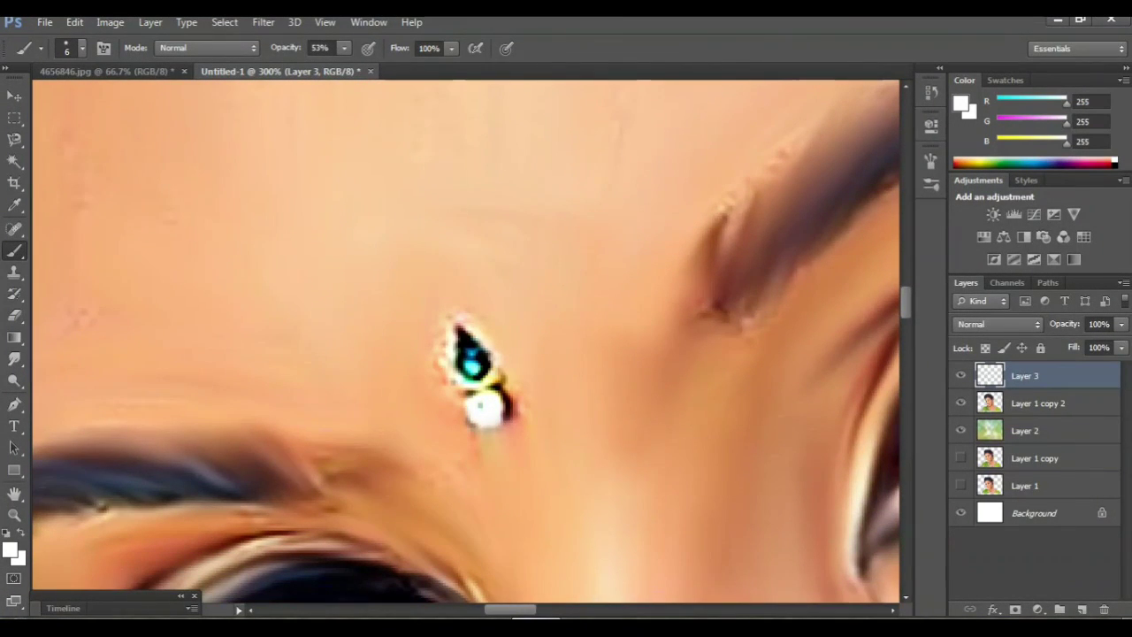
scroll(469, 354, "down", 1)
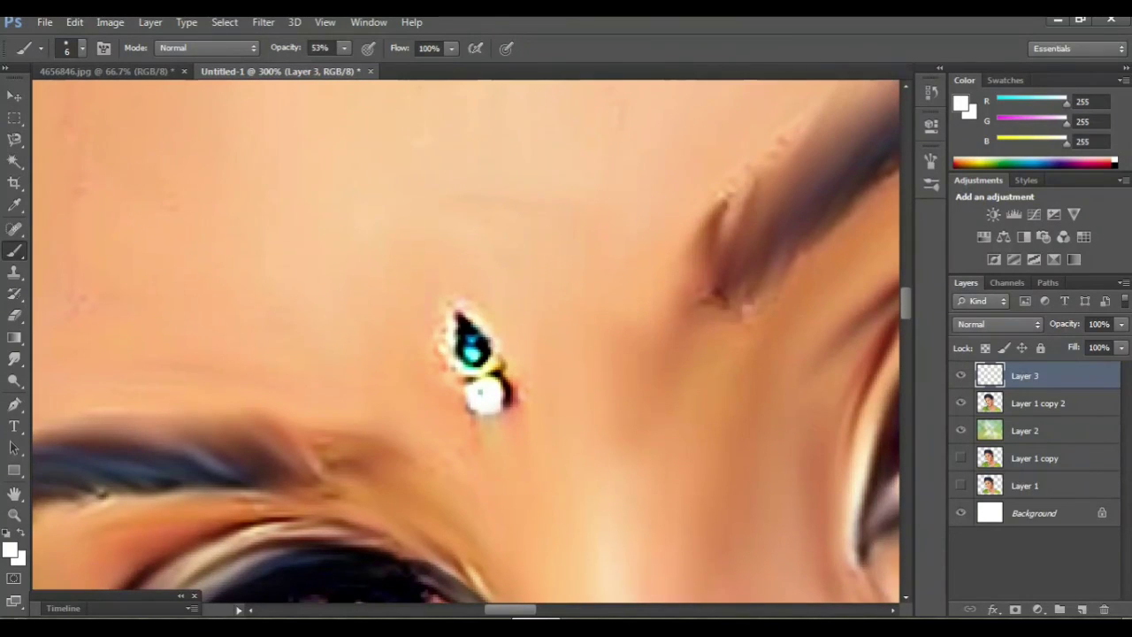
left_click(471, 349, "alt")
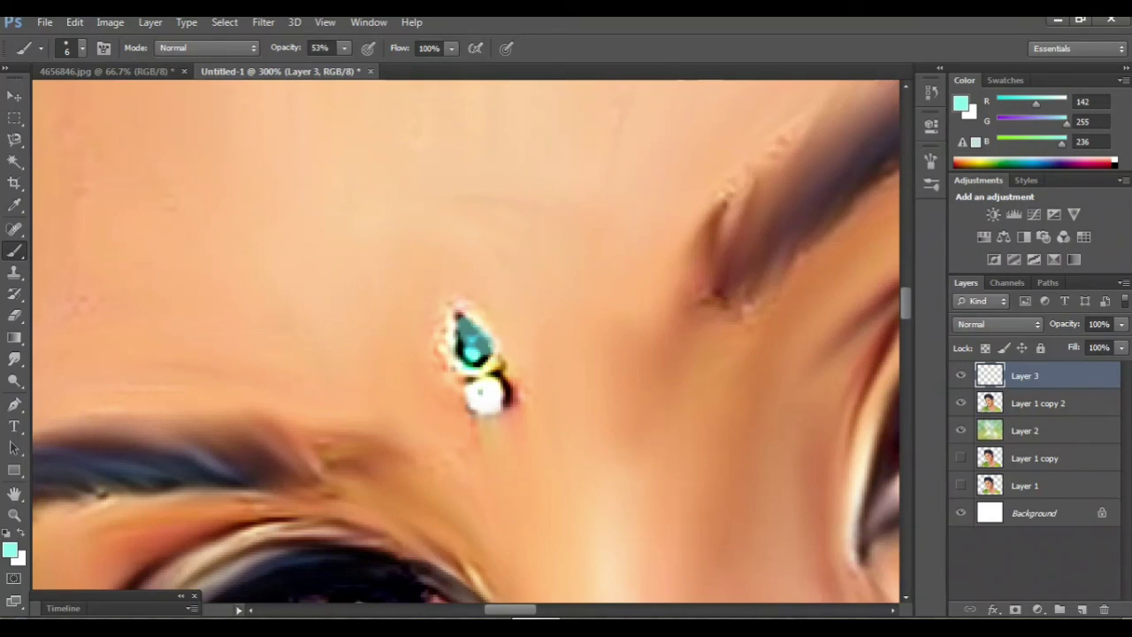
left_click(458, 315)
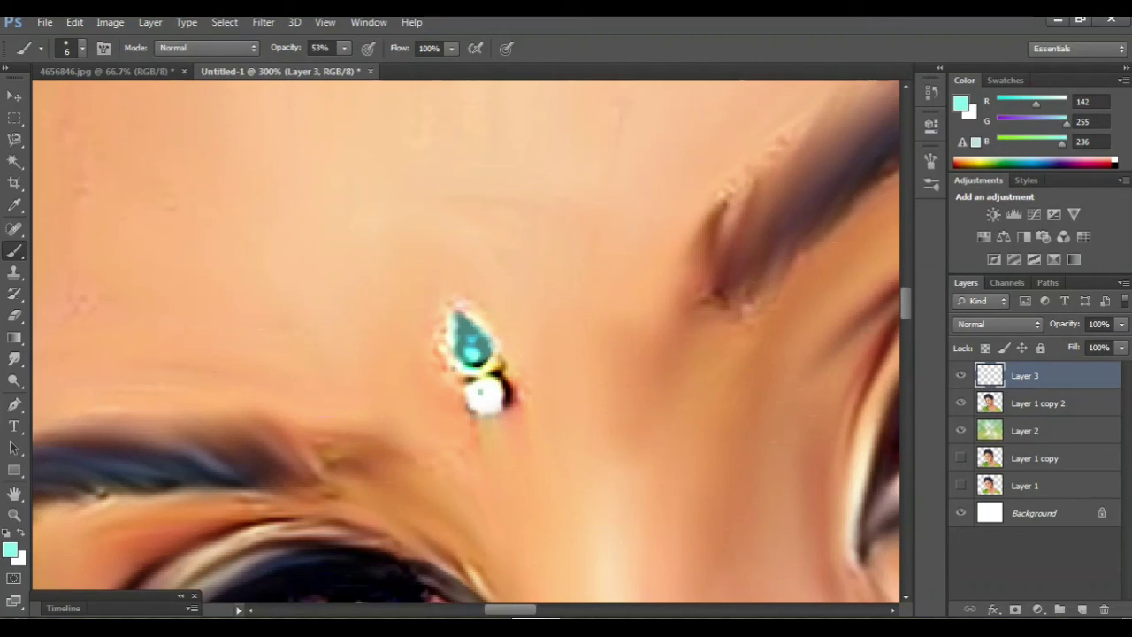
left_click(483, 396, "alt")
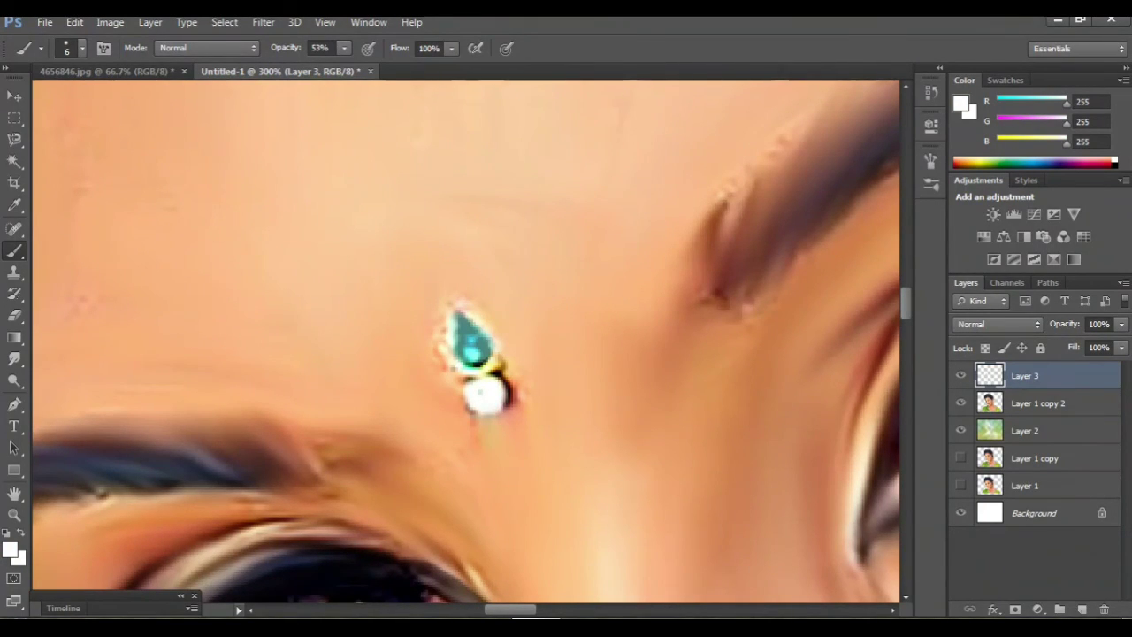
scroll(469, 354, "down", 3)
scroll(467, 345, "down", 2)
- Recentre the face in view and hide all panels so only the artwork shows
scroll(466, 338, "down", 1)
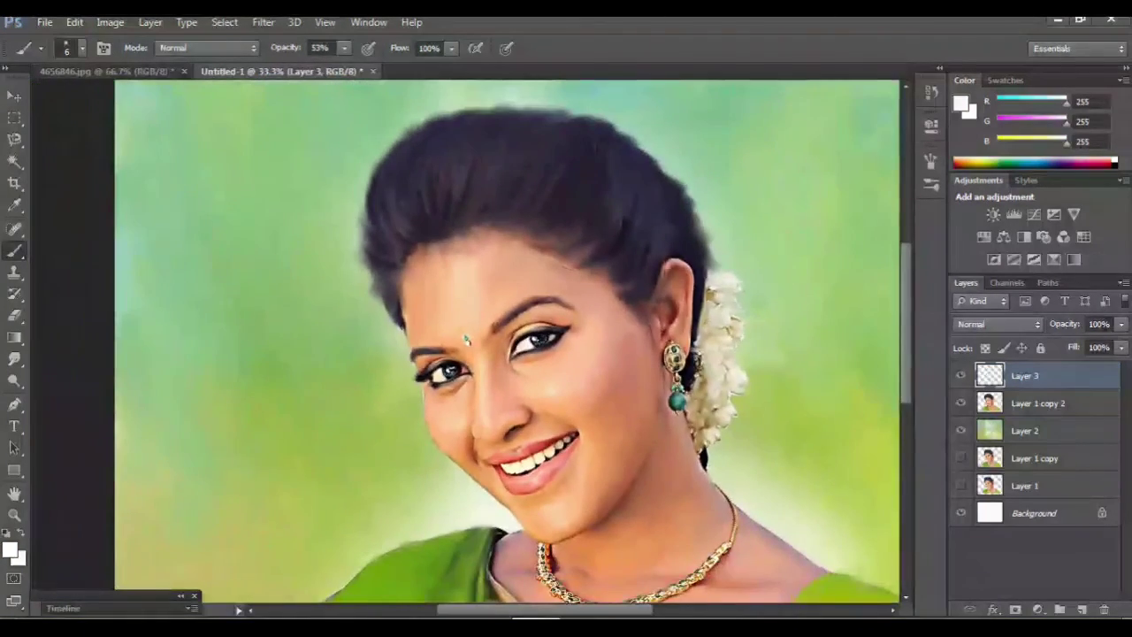
scroll(308, 252, "up", 2)
mouse_move(308, 254)
left_mouse_down()
mouse_move(404, 255)
mouse_move(413, 318)
left_mouse_up()
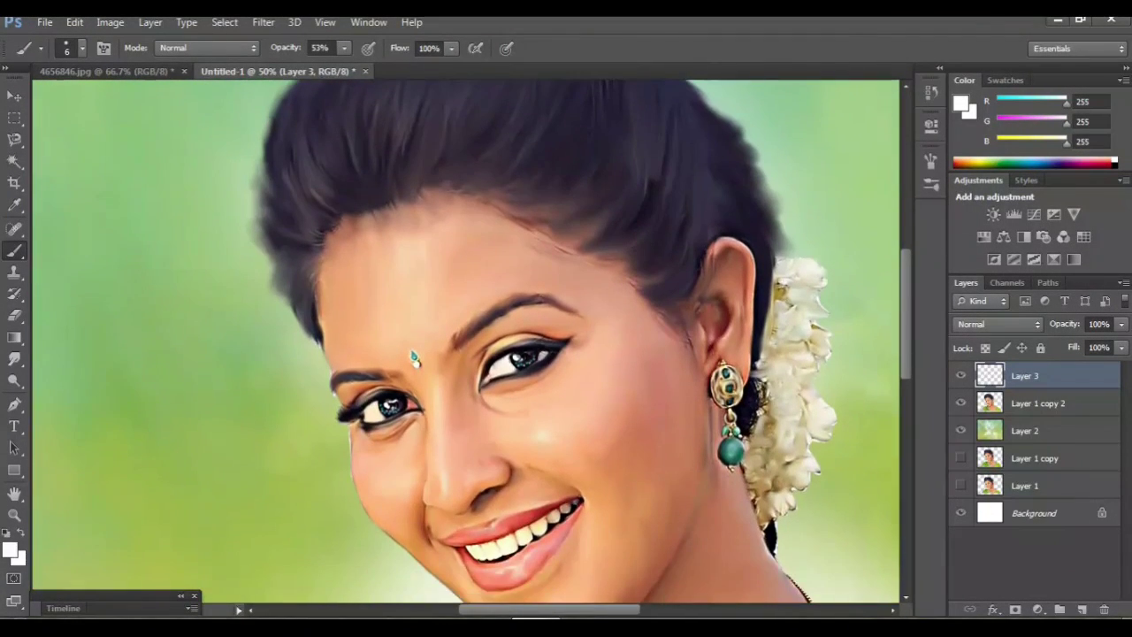
scroll(466, 343, "down", 2)
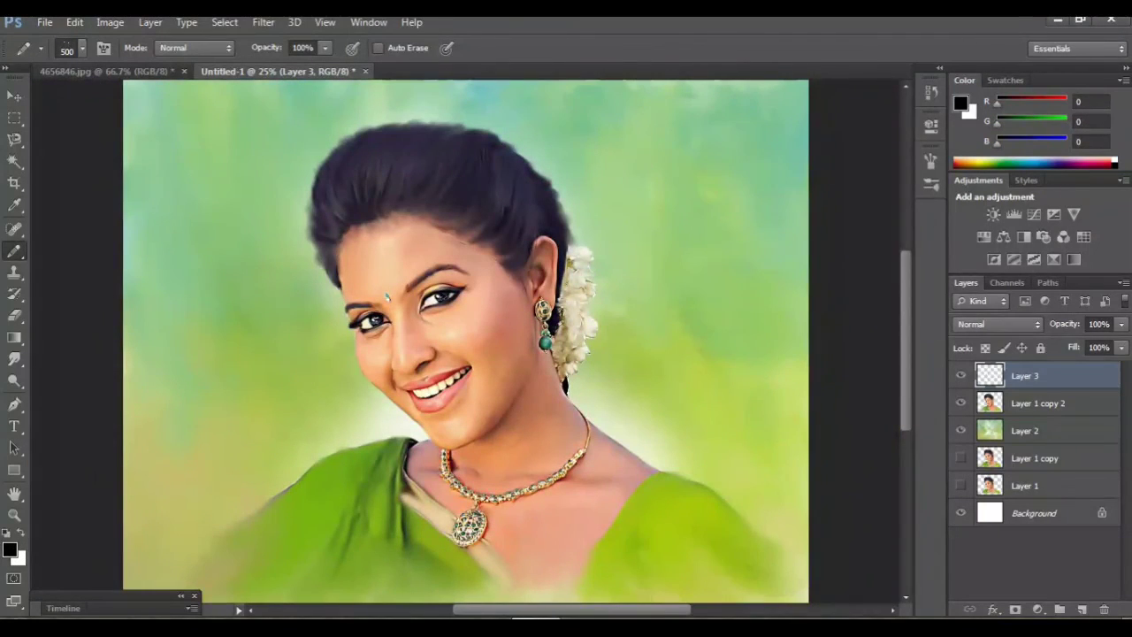
key("Tab")
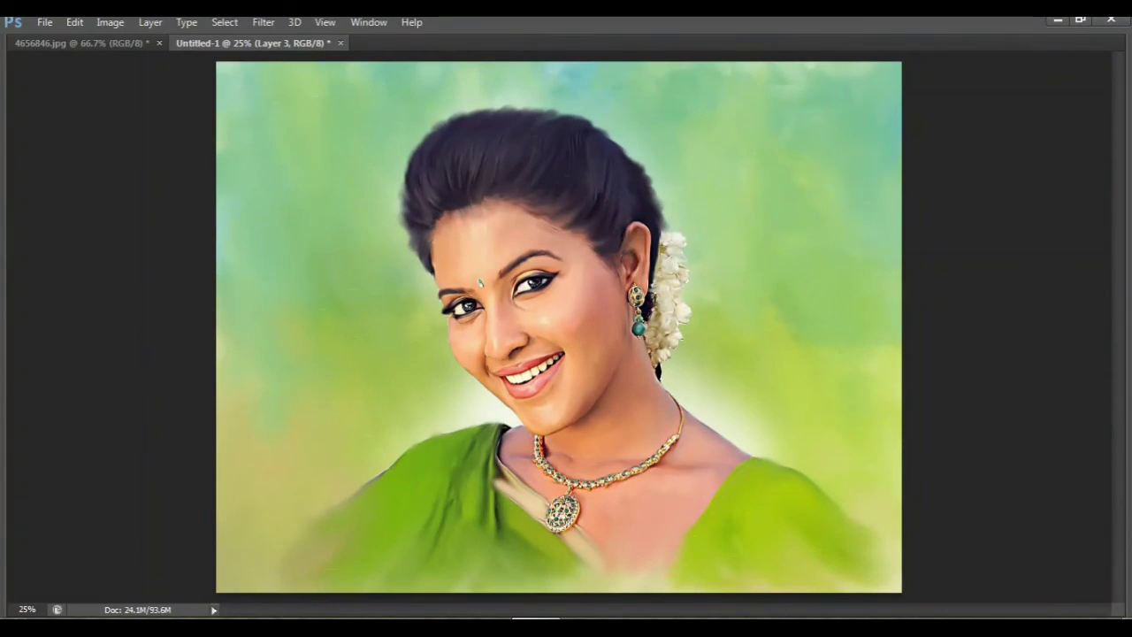
- Zoom in to review the portrait, then zoom out to fit the whole canvas
key("ctrl+plus")
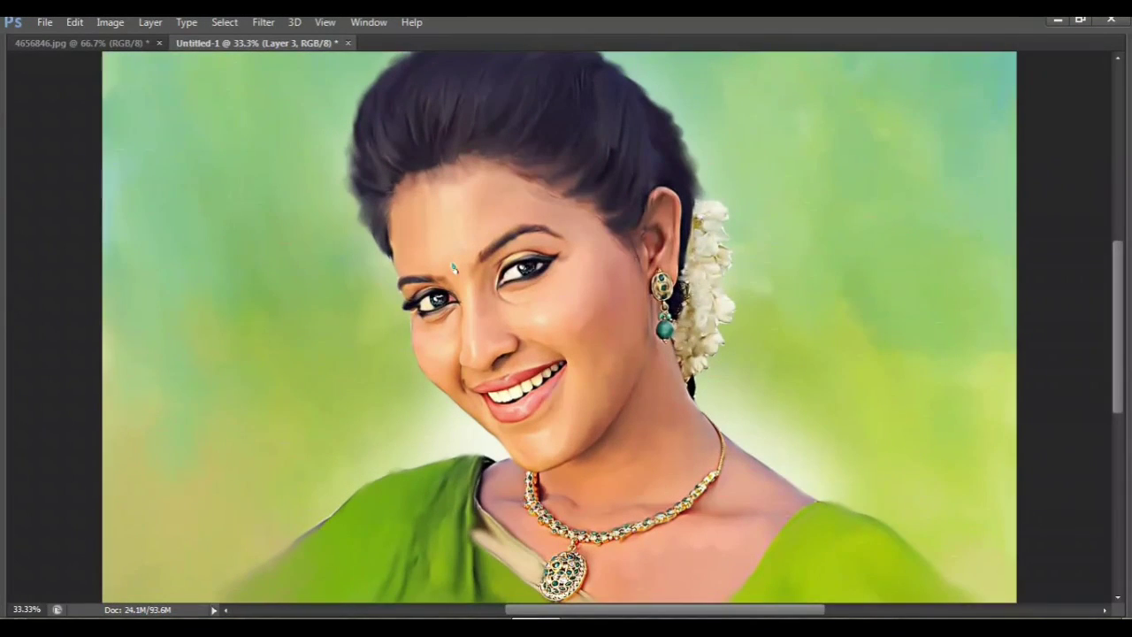
scroll(559, 328, "down", 2)
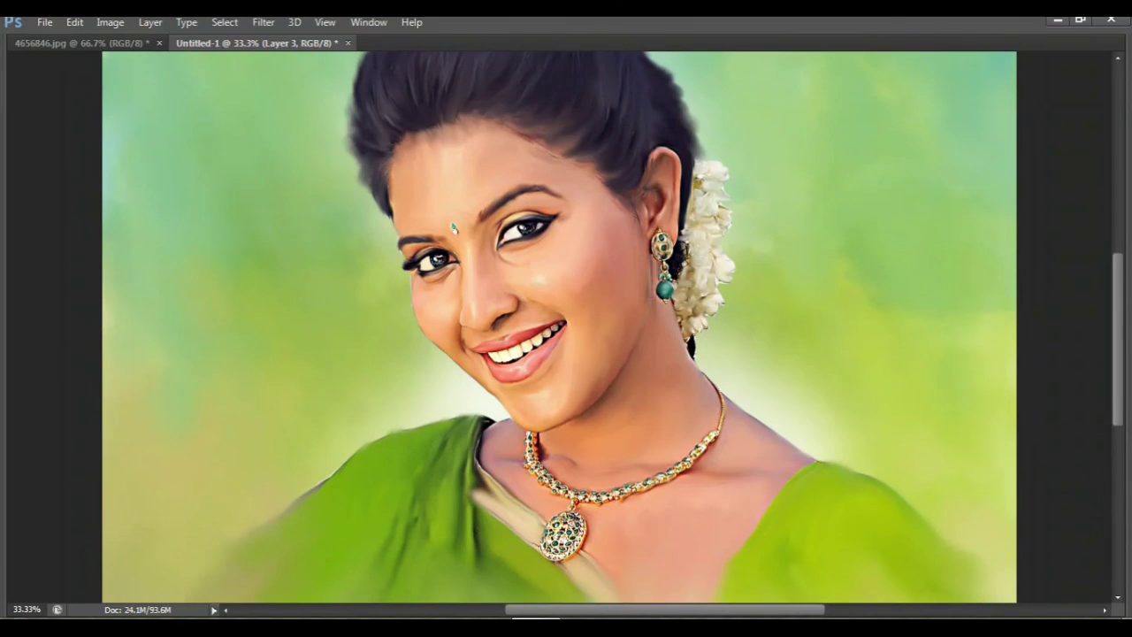
scroll(559, 327, "down", 2)
scroll(559, 327, "down", 1)
scroll(559, 327, "down", 3)
scroll(559, 327, "down", 4)
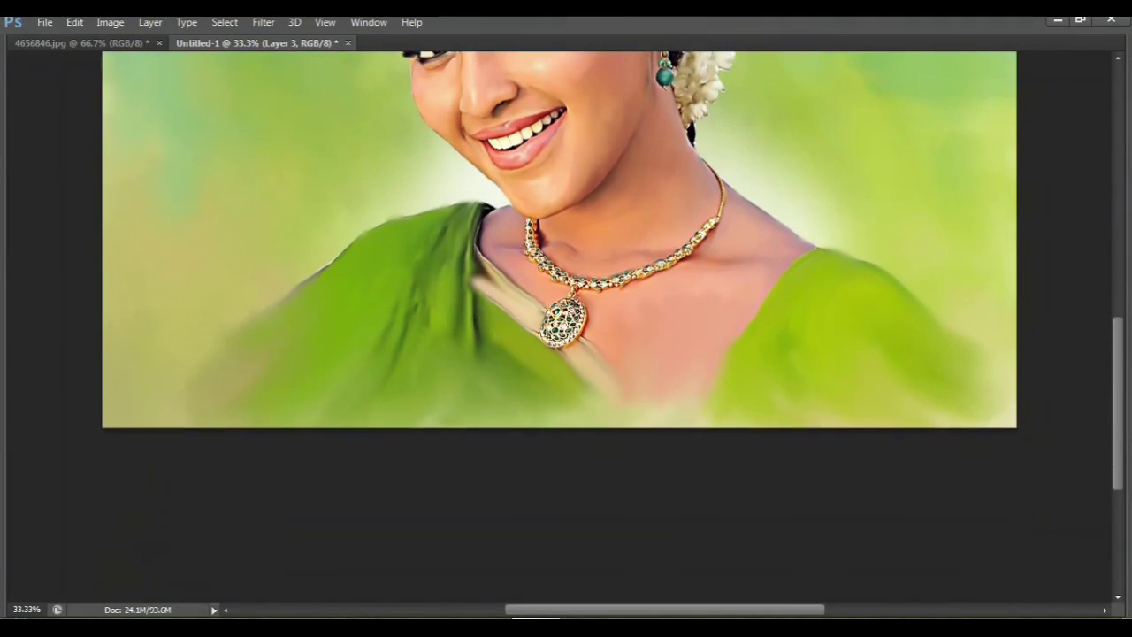
scroll(559, 327, "up", 5)
scroll(559, 328, "up", 6)
scroll(558, 327, "up", 5)
scroll(559, 328, "up", 2)
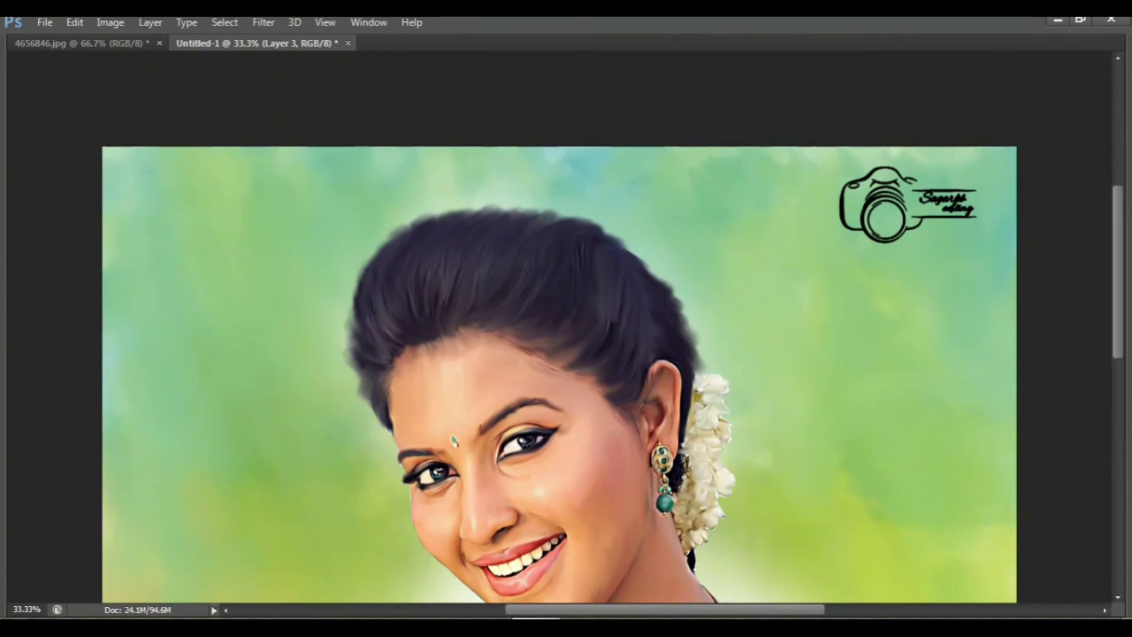
scroll(559, 327, "down", 1)
scroll(559, 327, "down", 6)
scroll(559, 327, "down", 6)
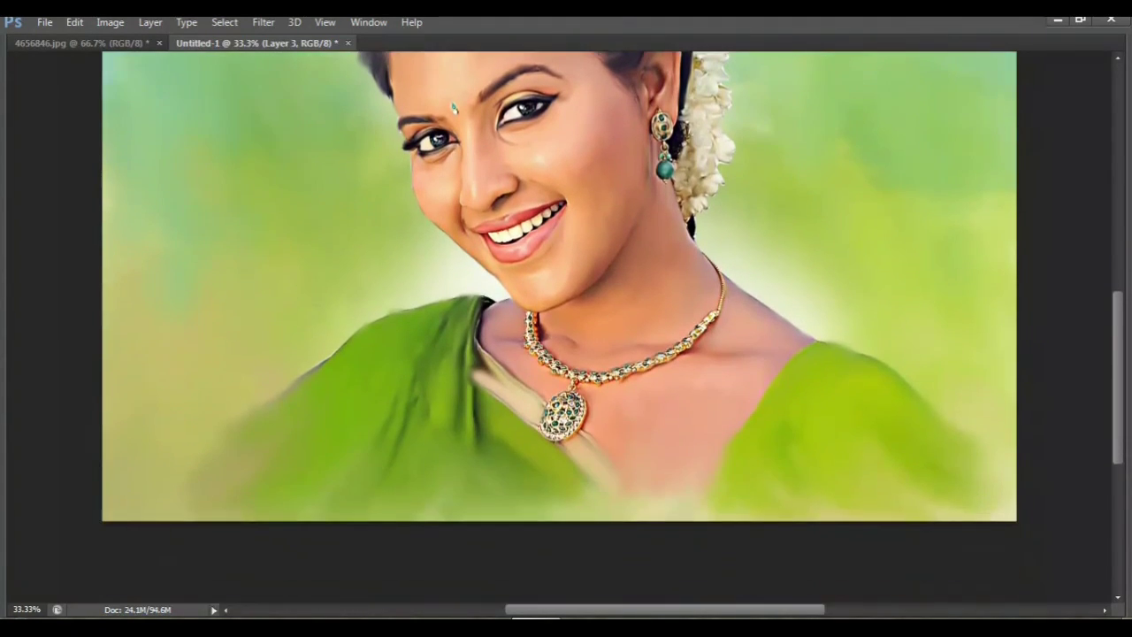
scroll(559, 328, "up", 2)
scroll(559, 327, "up", 4)
scroll(558, 327, "up", 4)
scroll(559, 327, "up", 3)
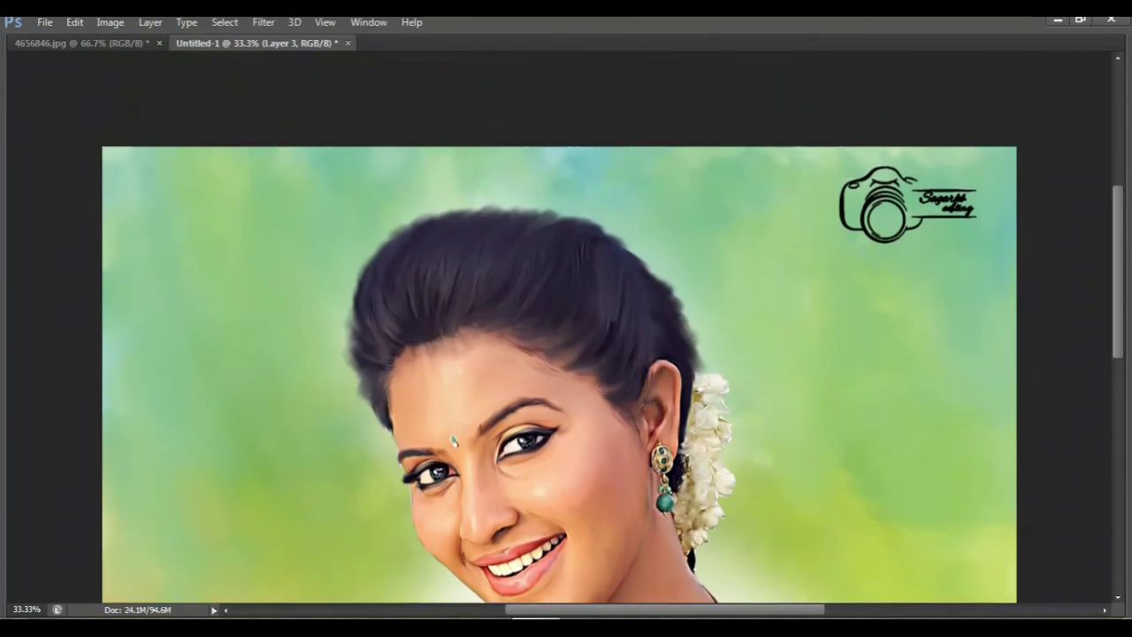
scroll(559, 327, "down", 3)
scroll(559, 327, "down", 1)
key("ctrl+minus")
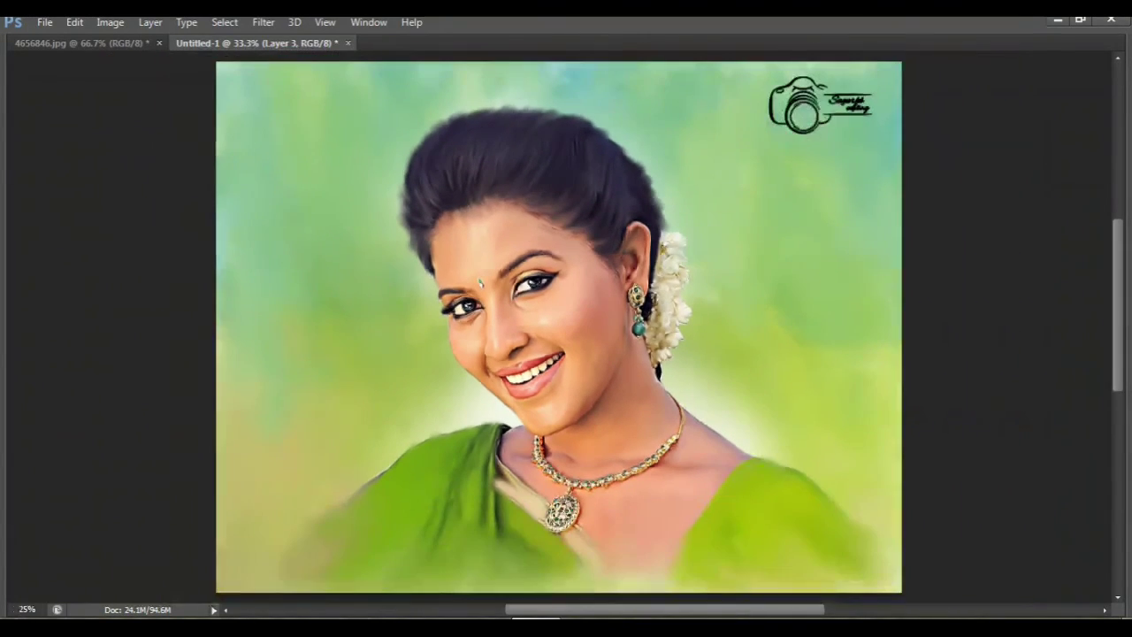